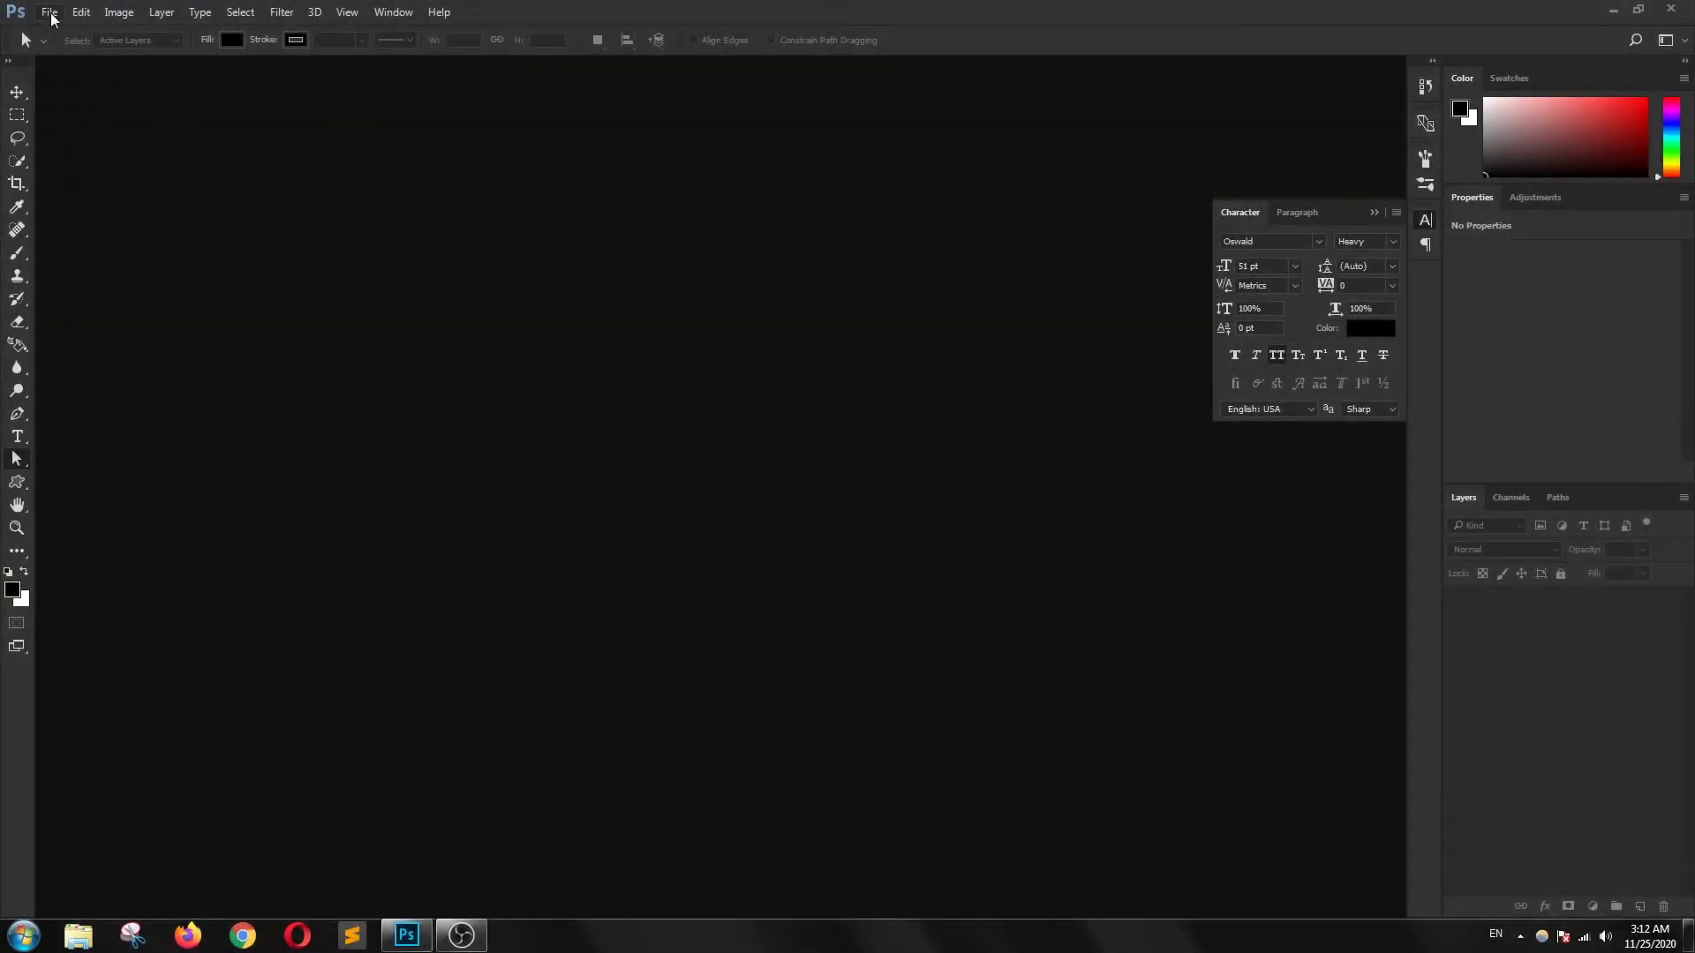
Step: Create a new blank 7 × 5 inch, 300 ppi document using the Default Photoshop Size preset
{"action": "left_click", "coordinate": [49, 12]}
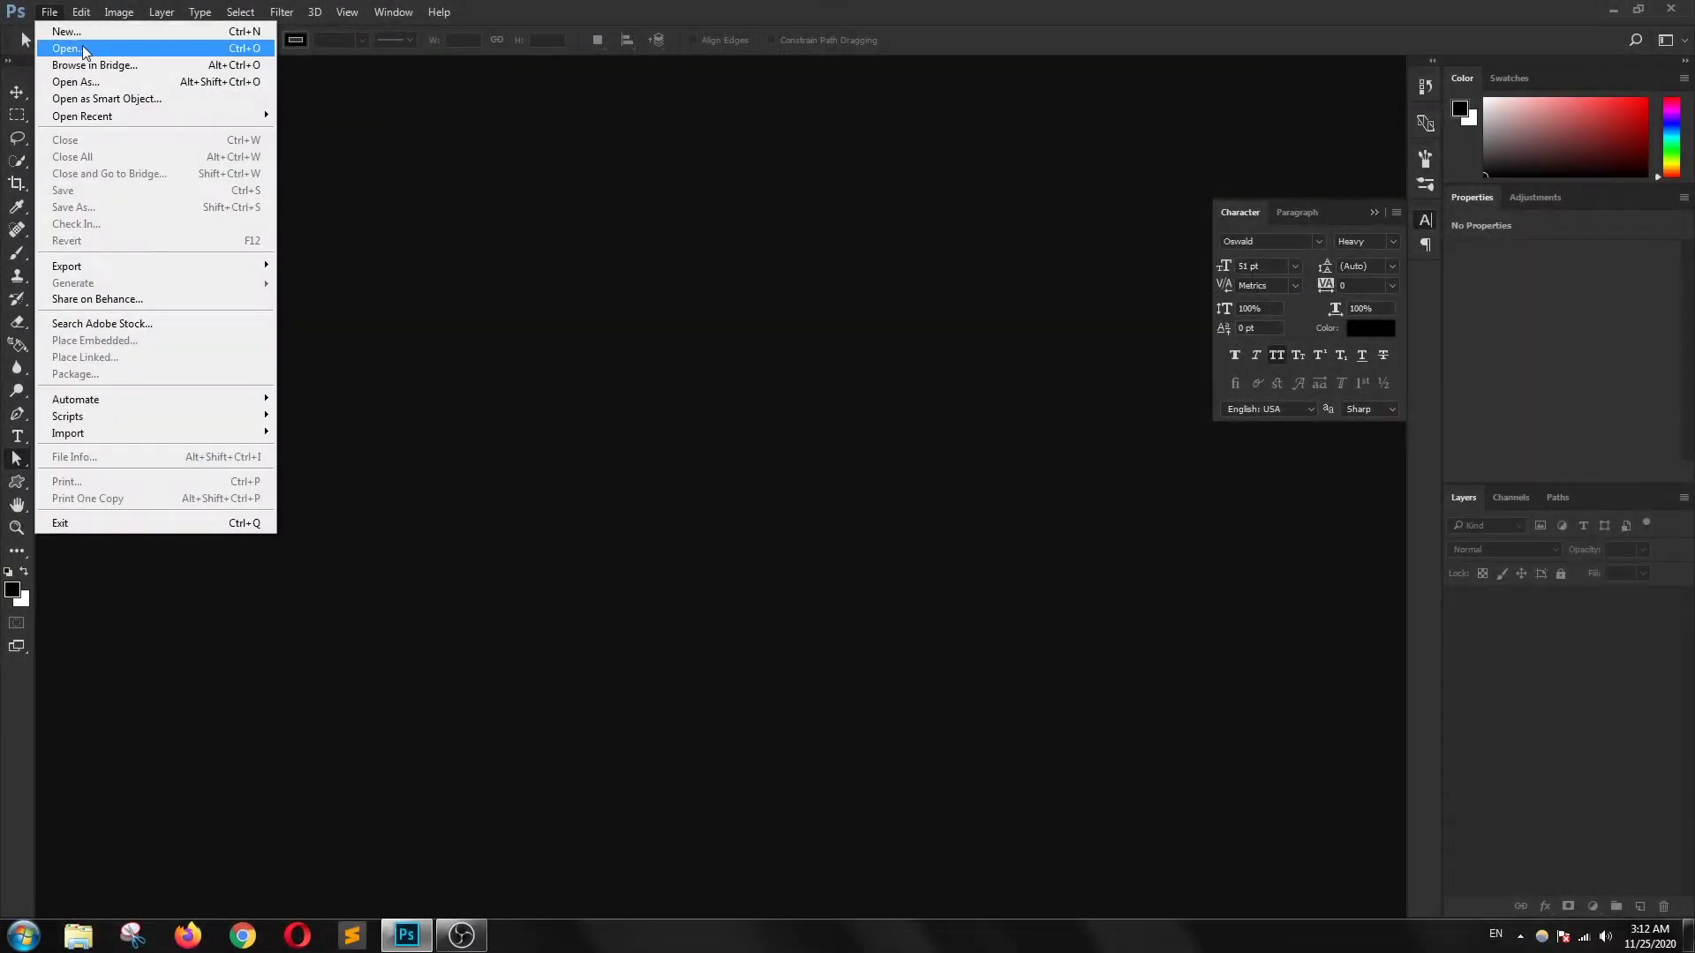
{"action": "left_click", "coordinate": [76, 34]}
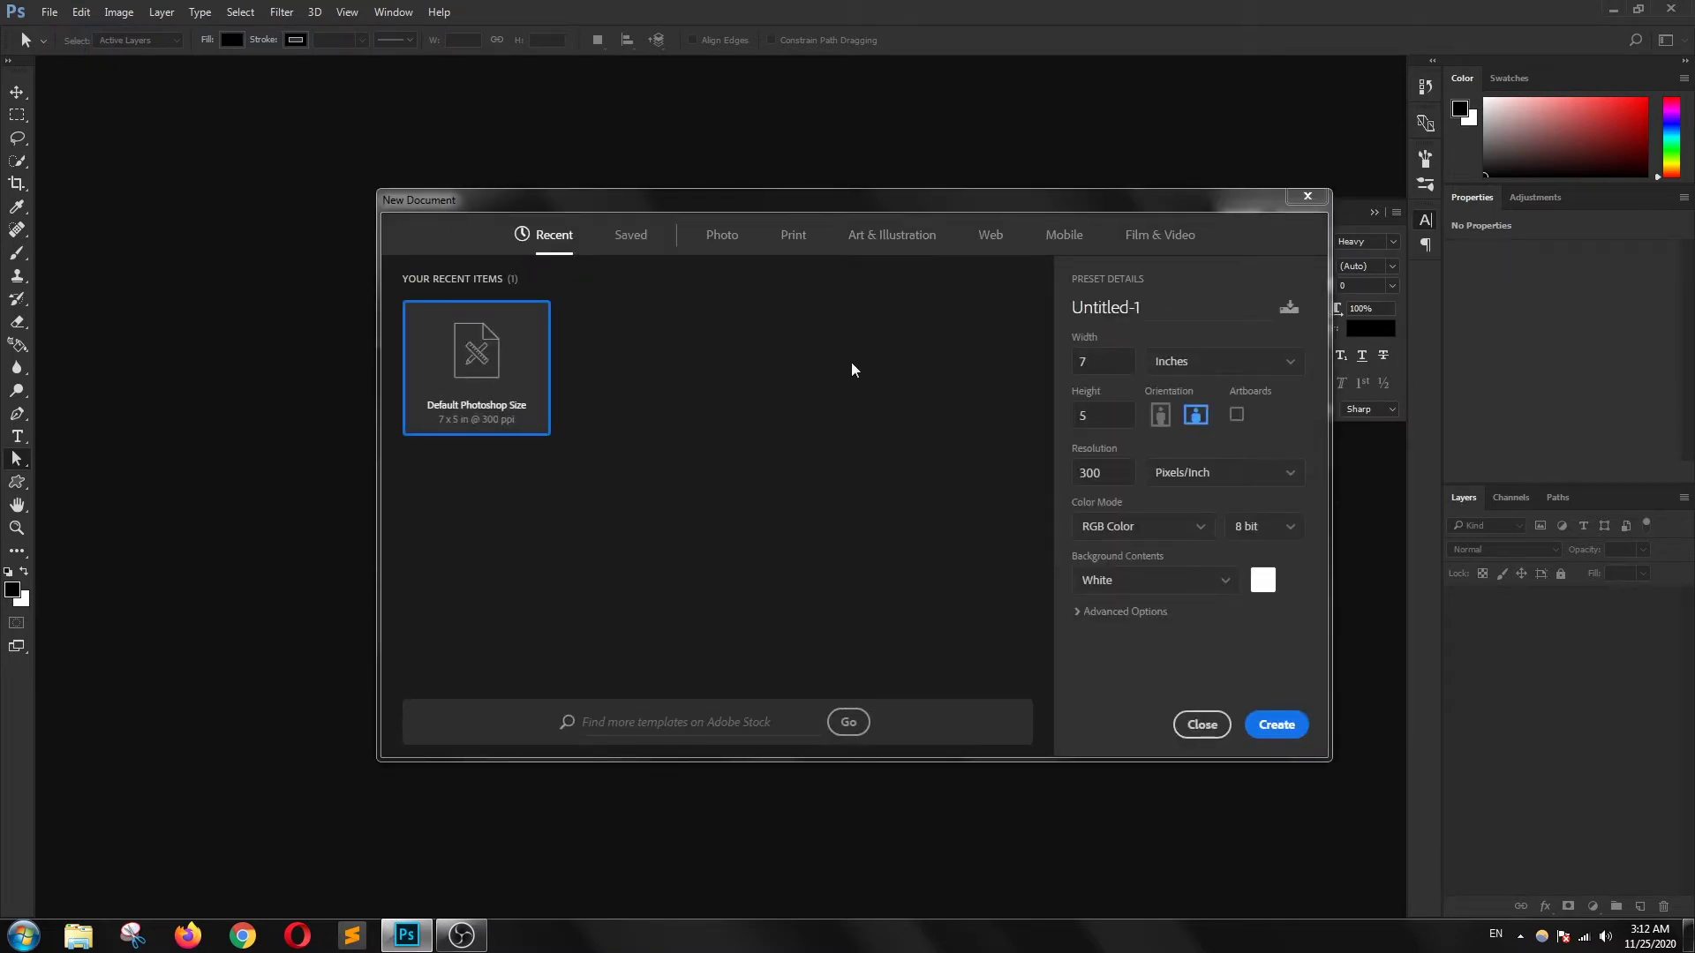
{"action": "left_click", "coordinate": [1277, 725]}
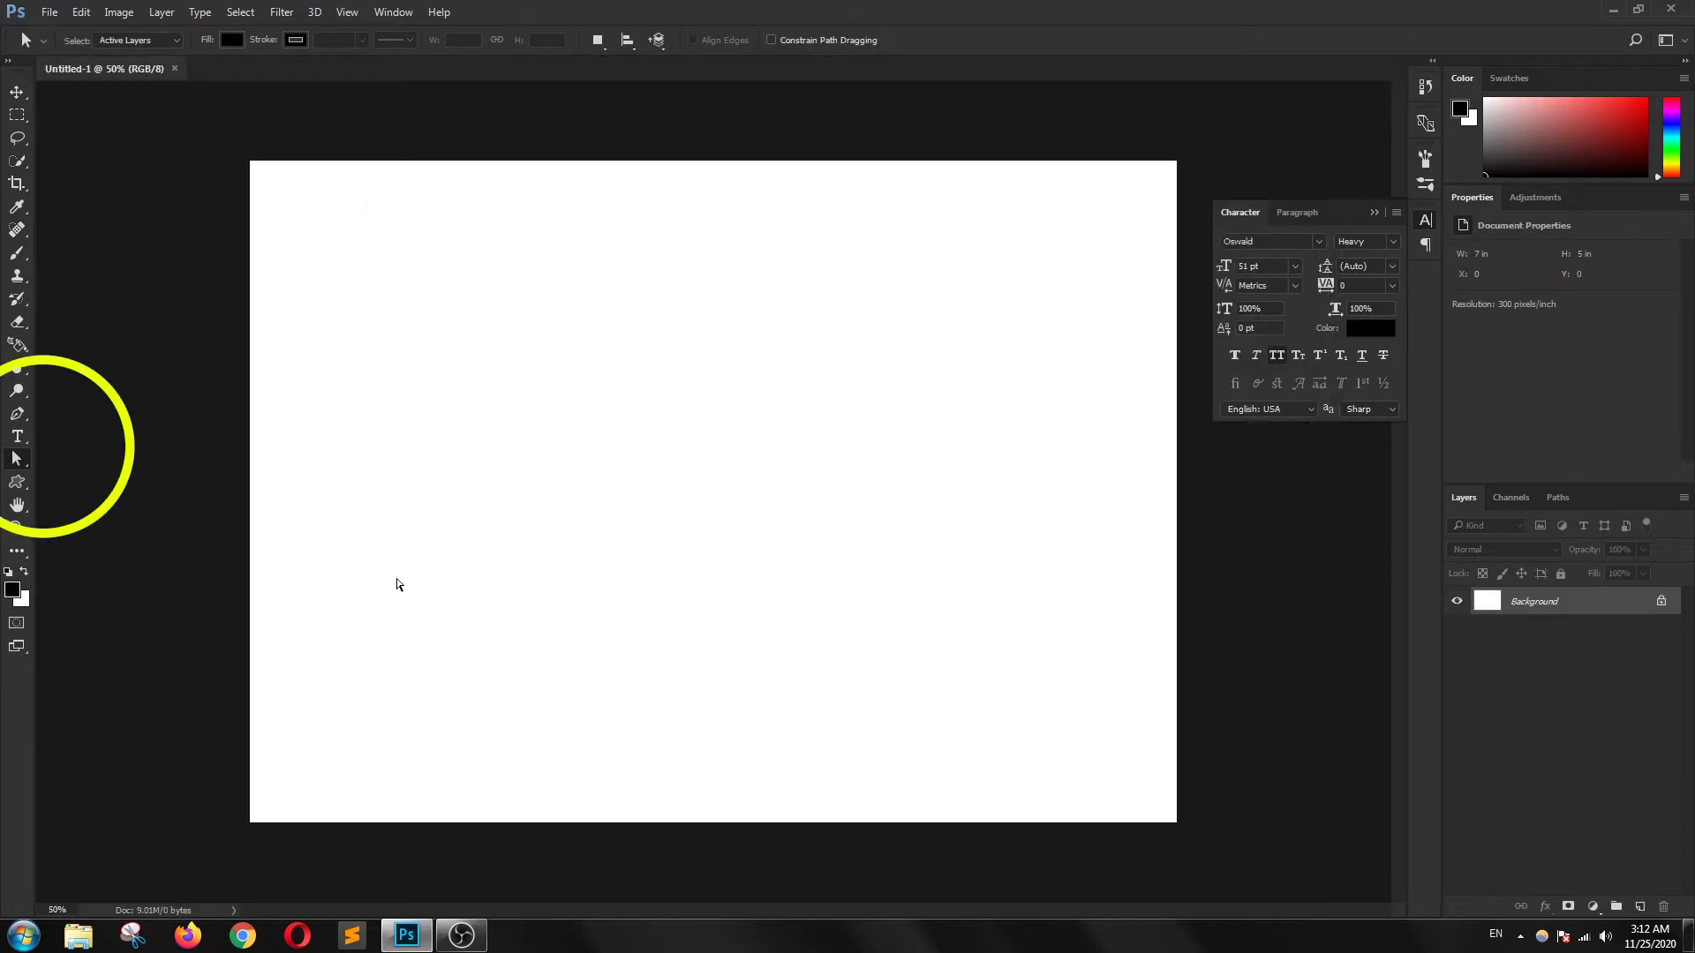
Step: Add and commit the heading 'ADD YOUR TEXT IN A CIRCLE' near the canvas top
{"action": "left_click", "coordinate": [16, 436]}
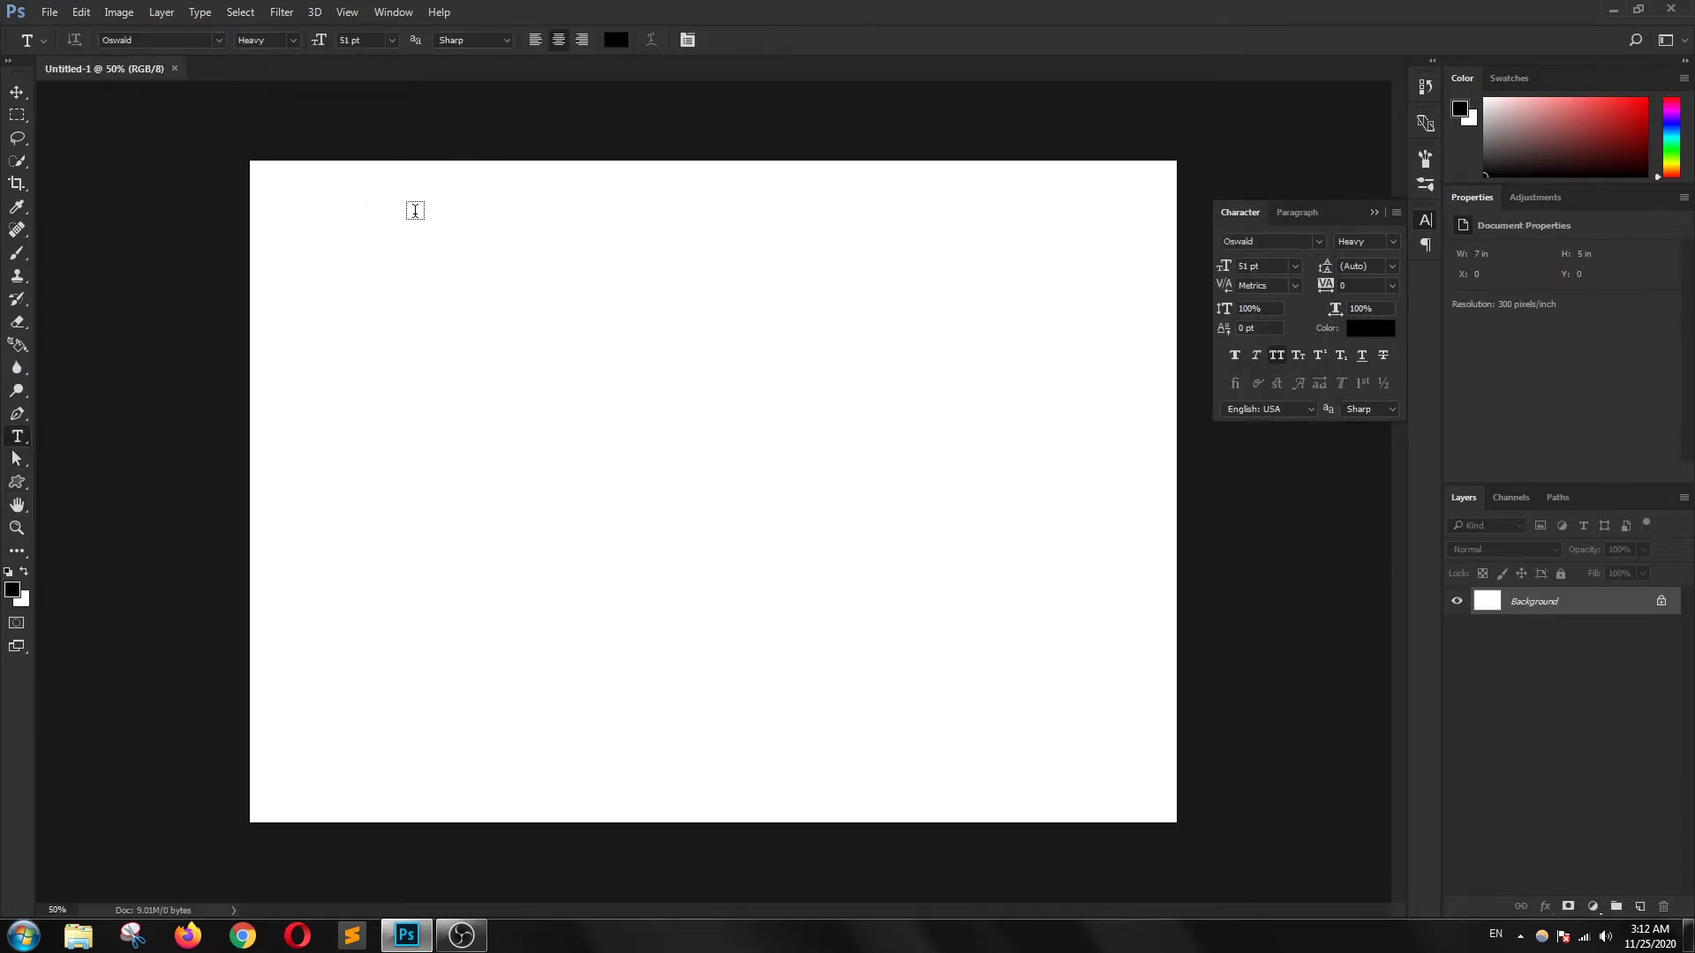
{"action": "left_click", "coordinate": [387, 219]}
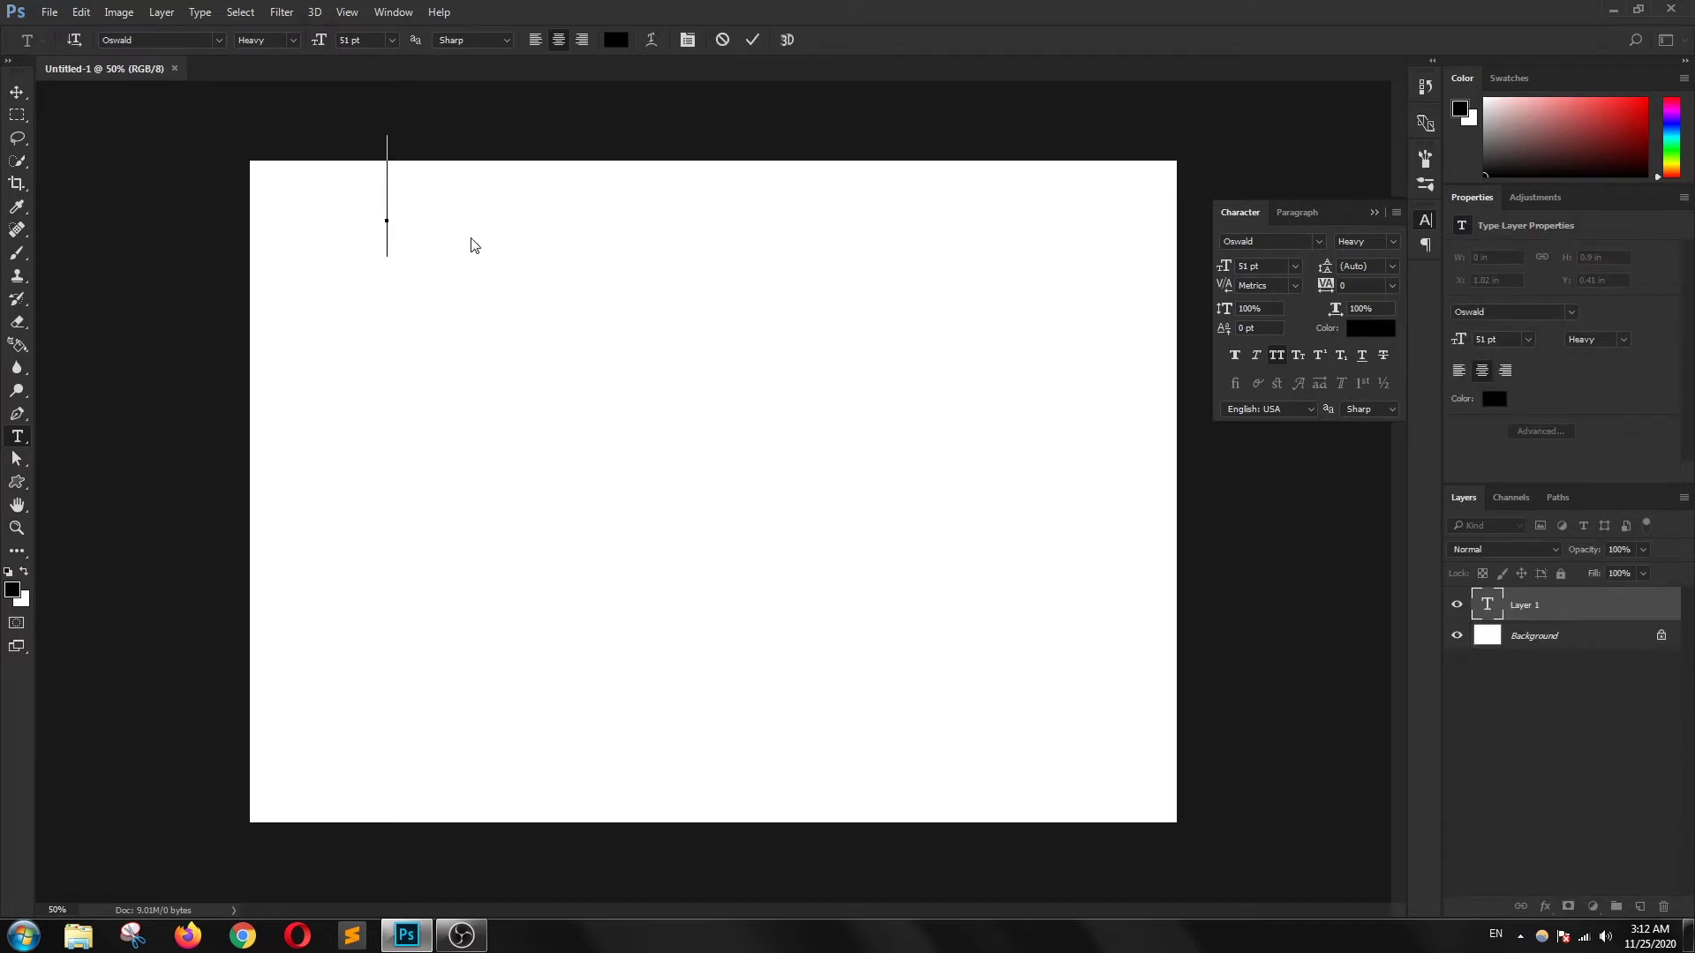
{"action": "type", "text": "A"}
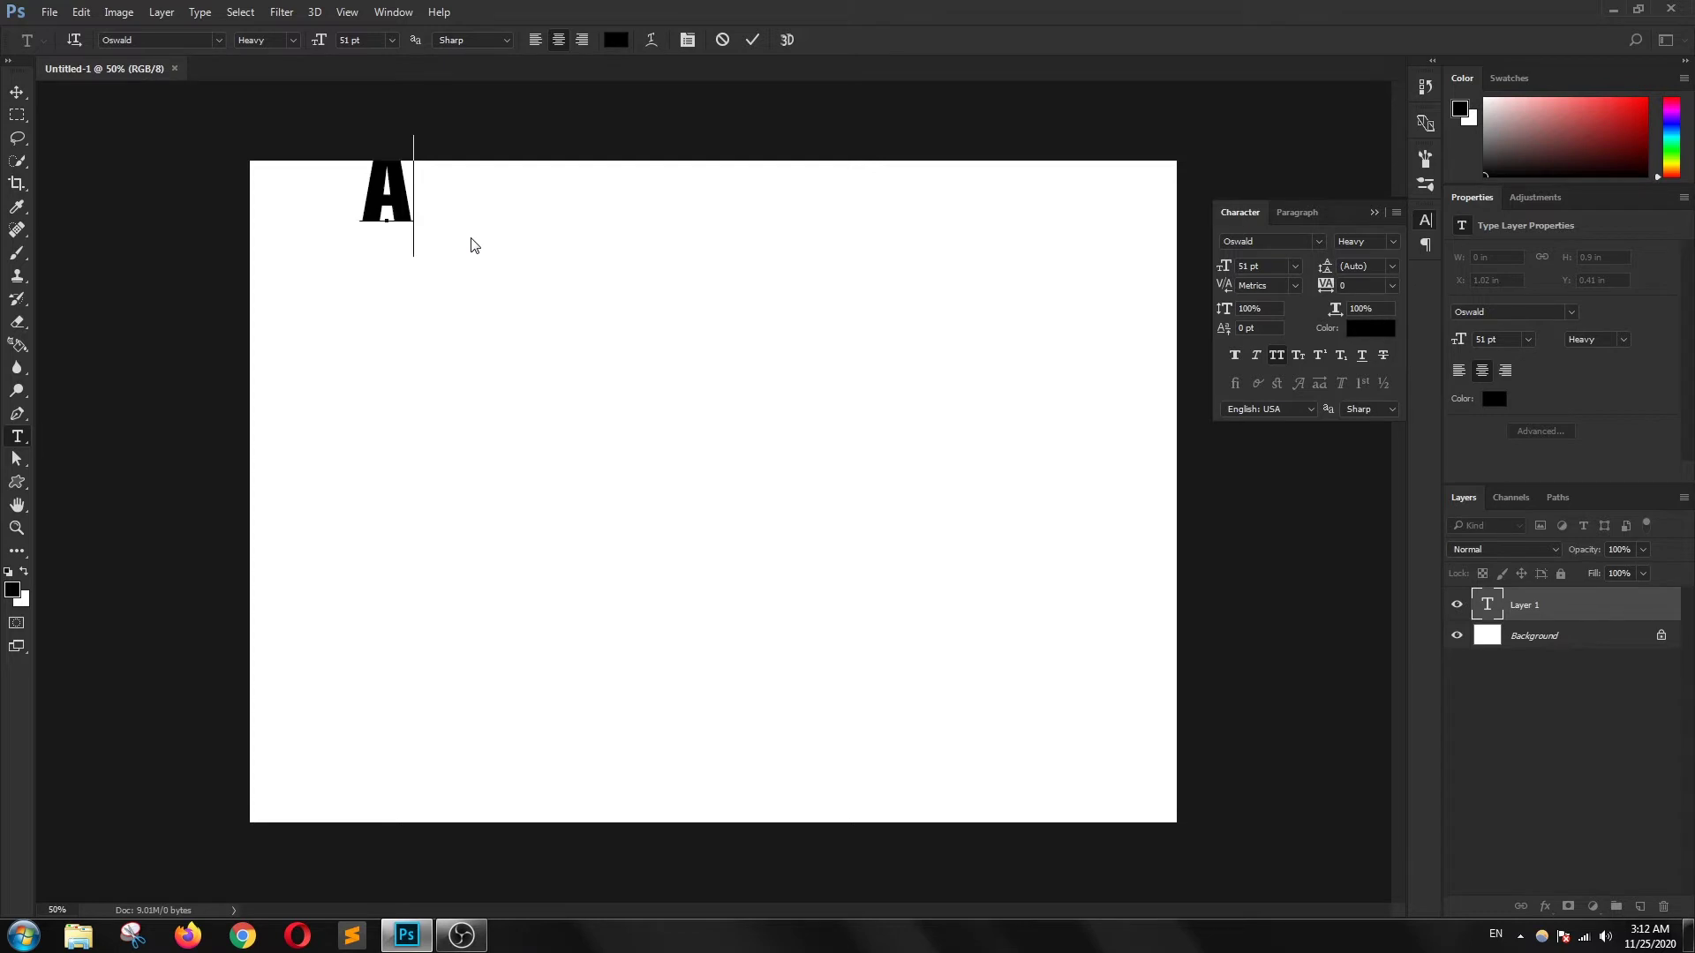
{"action": "type", "text": "DD"}
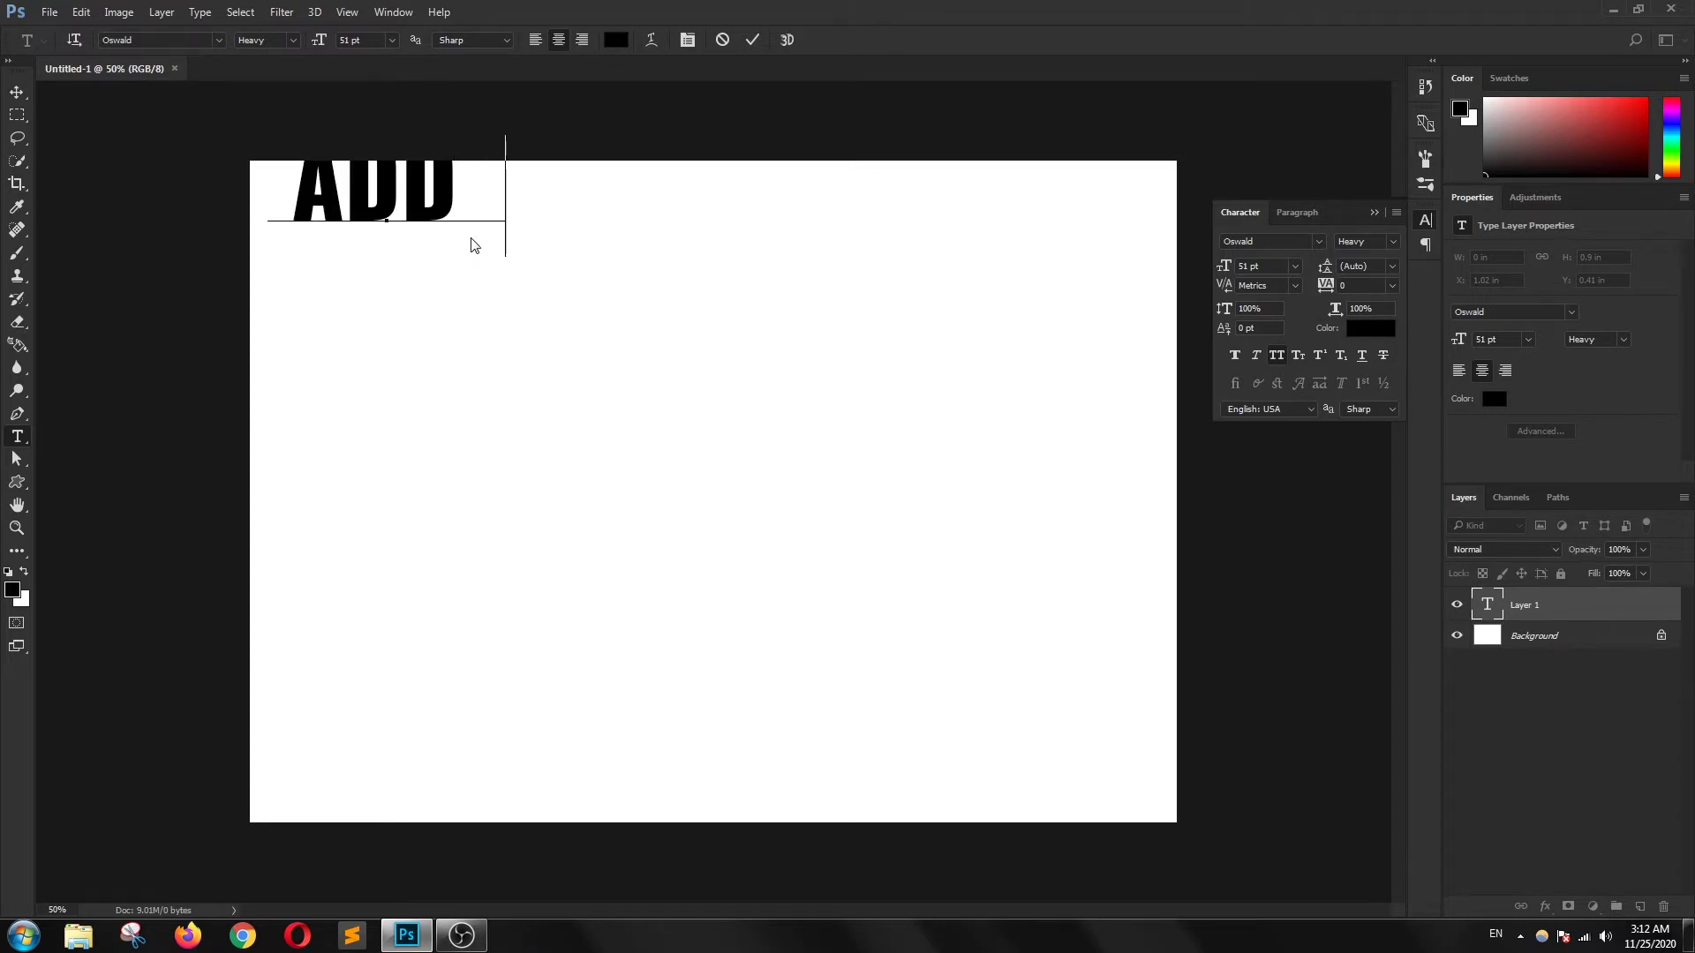
{"action": "type", "text": " YOU"}
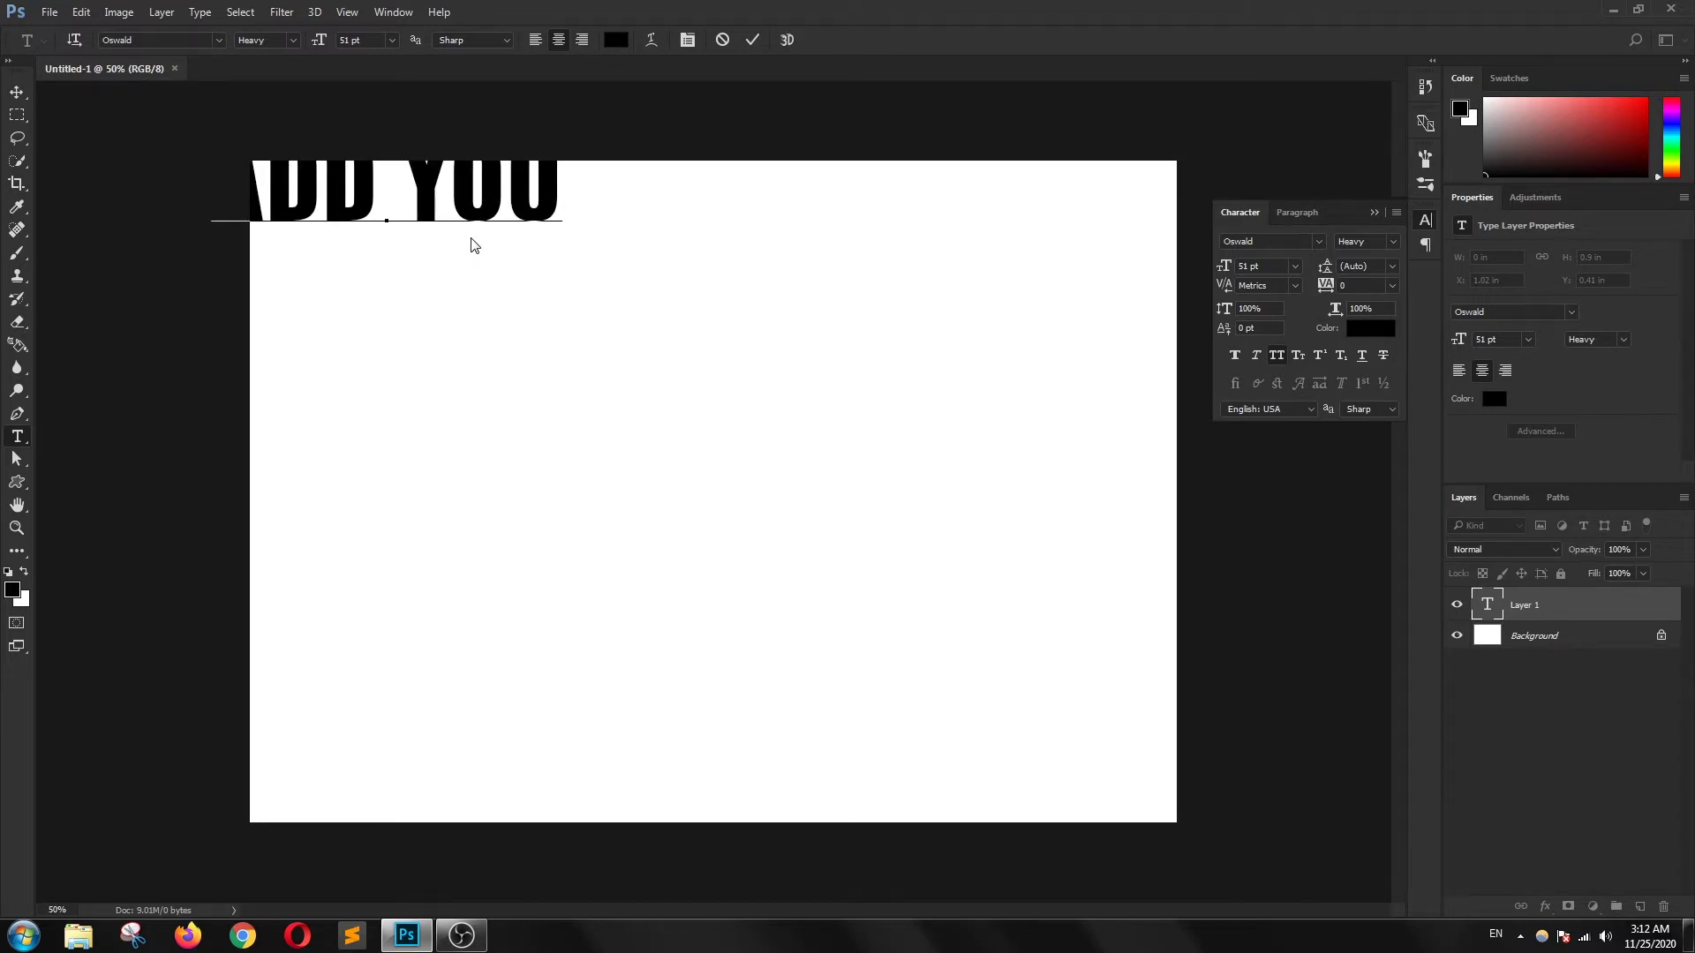
{"action": "type", "text": "R TEXT"}
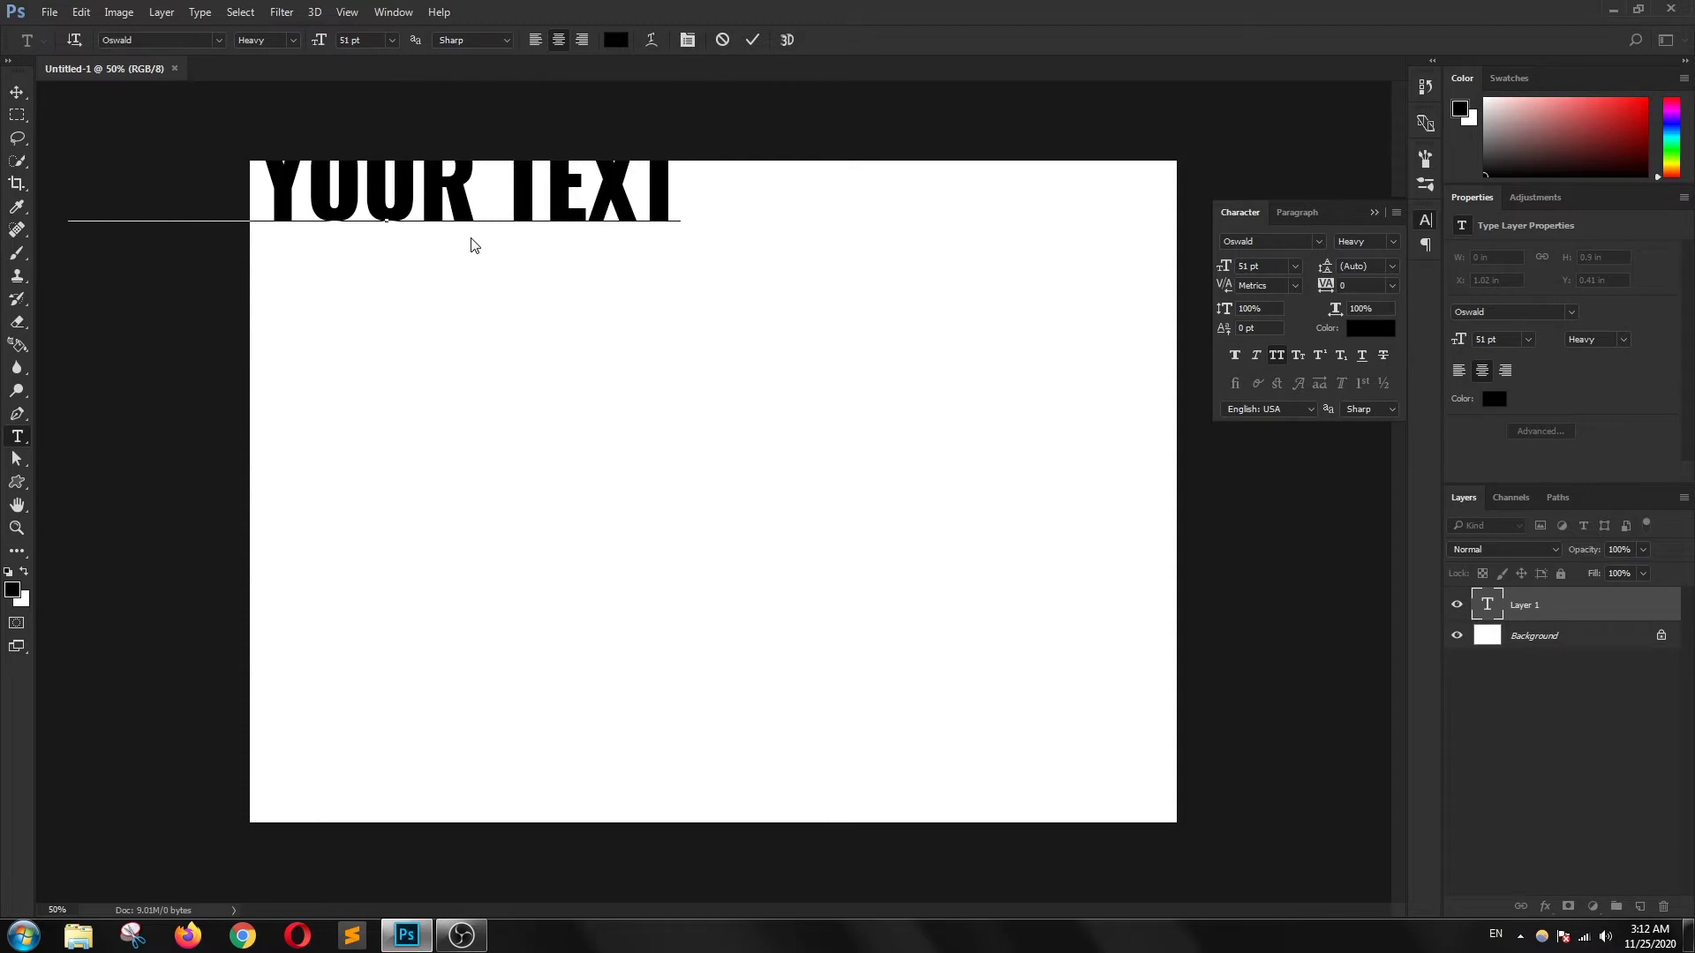
{"action": "type", "text": " IN A C"}
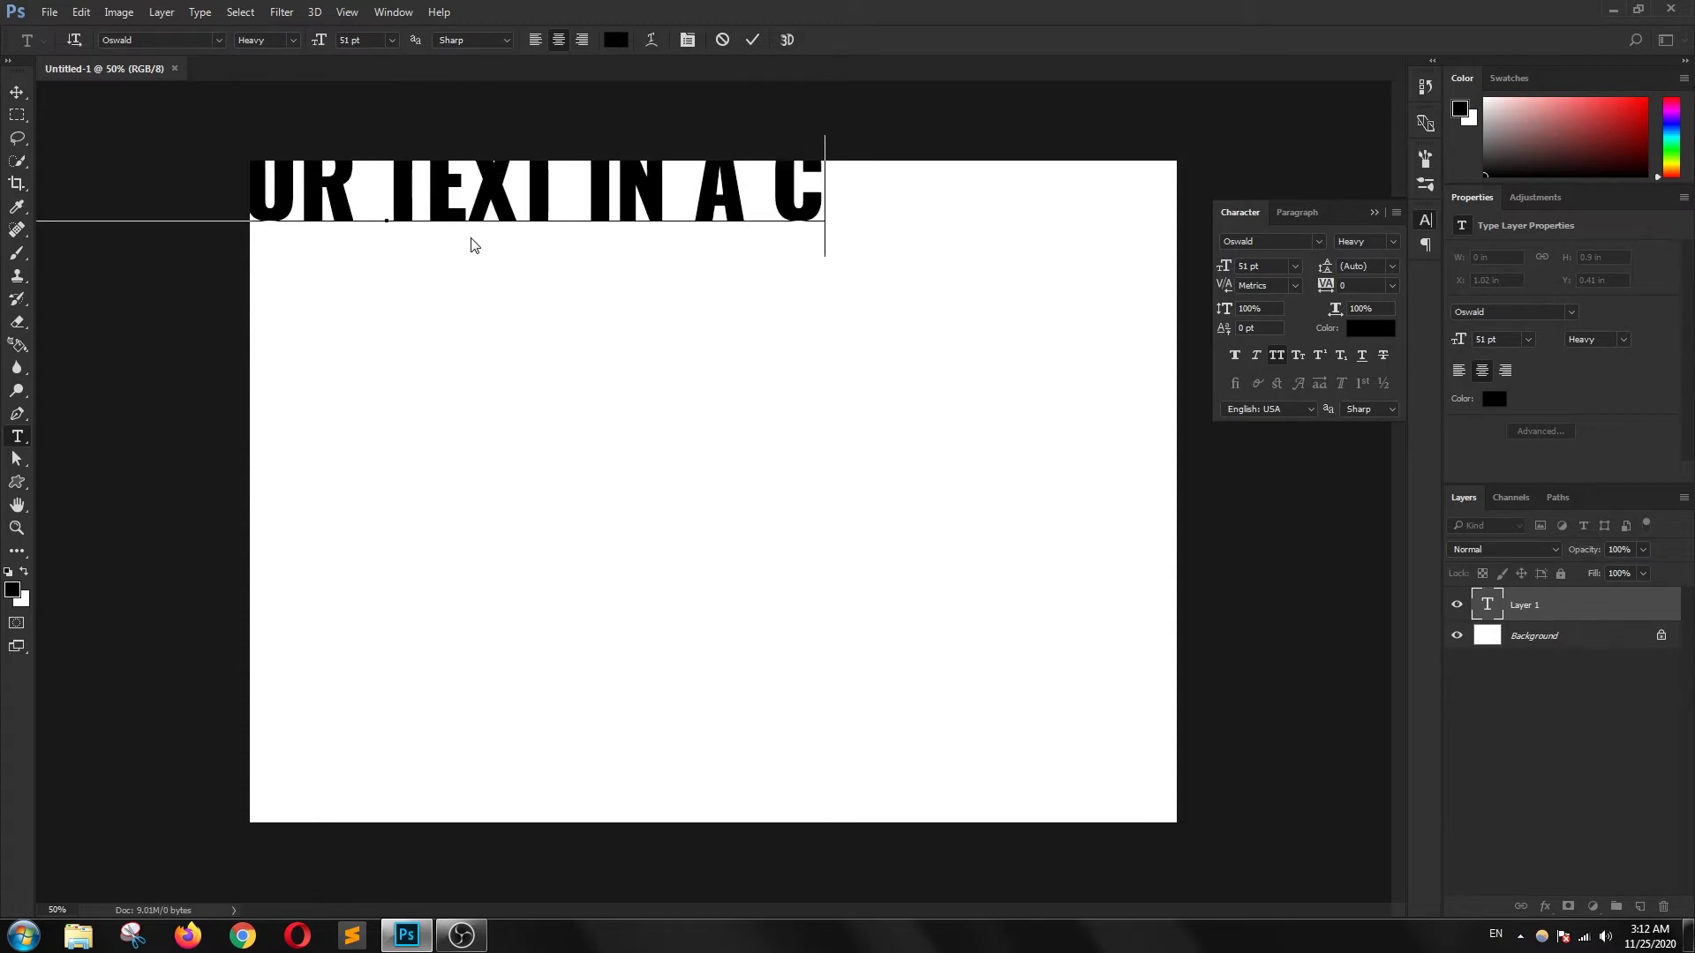
{"action": "type", "text": "IRCLE"}
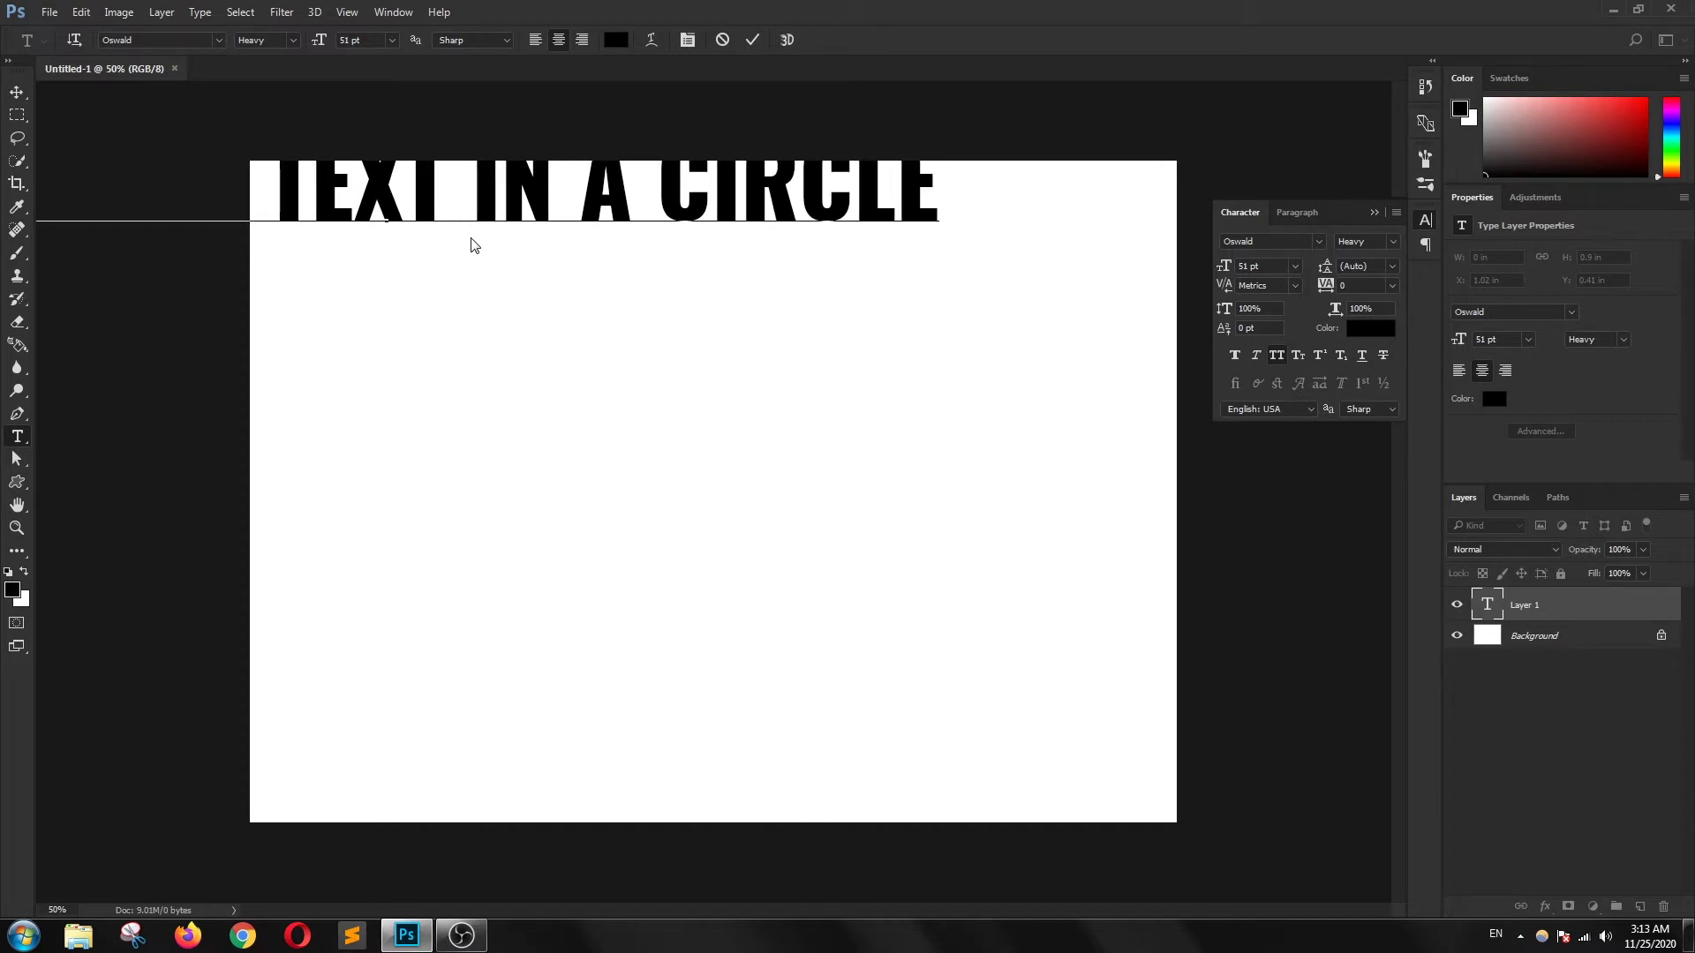
{"action": "left_click", "coordinate": [751, 41]}
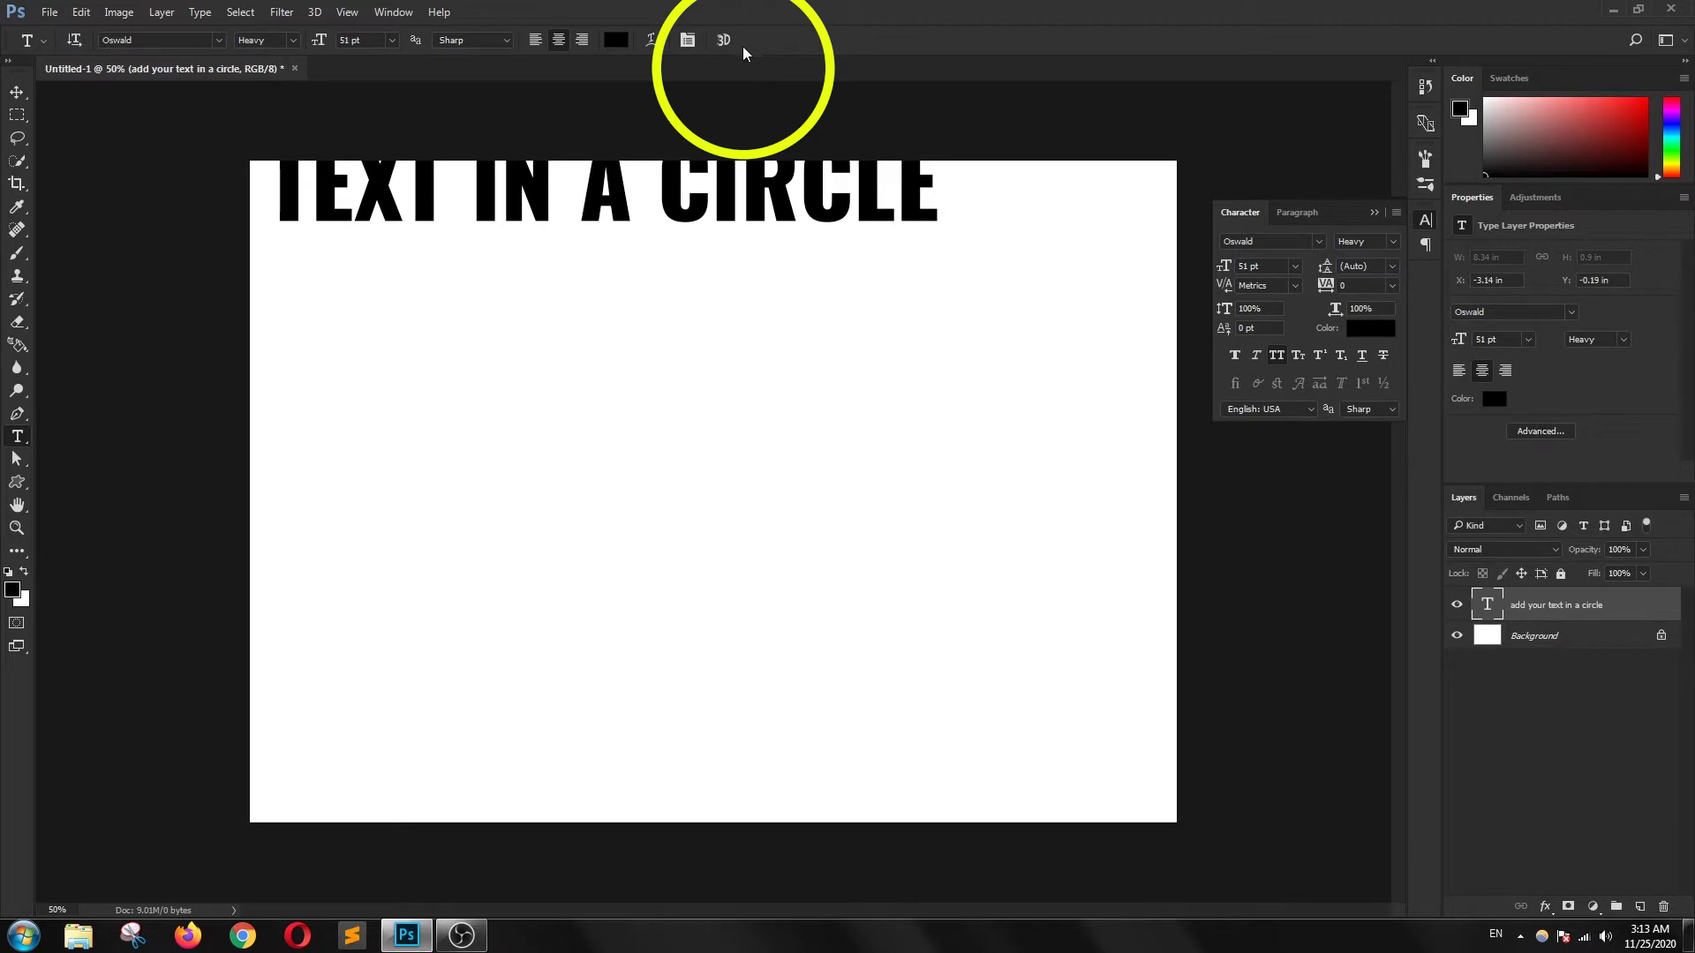
{"action": "left_click", "coordinate": [16, 92]}
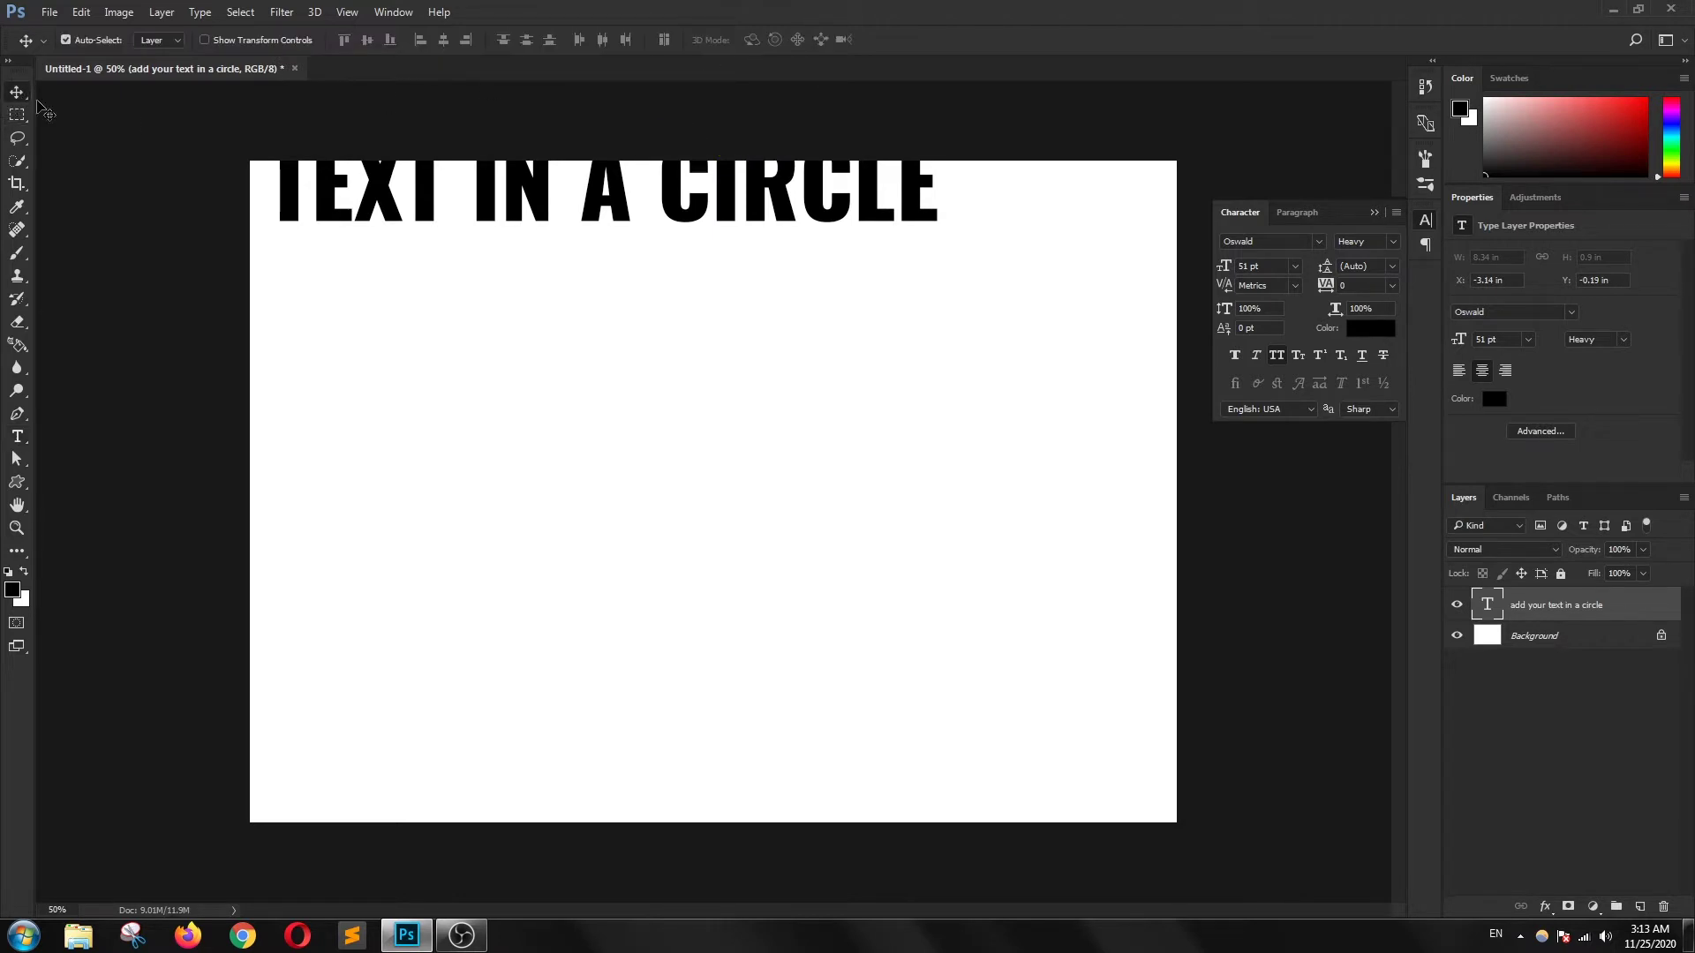
Step: Drag the heading further onto the canvas
{"action": "mouse_move", "coordinate": [425, 212]}
{"action": "left_mouse_down"}
{"action": "mouse_move", "coordinate": [684, 329]}
{"action": "mouse_move", "coordinate": [694, 287]}
{"action": "left_mouse_up"}
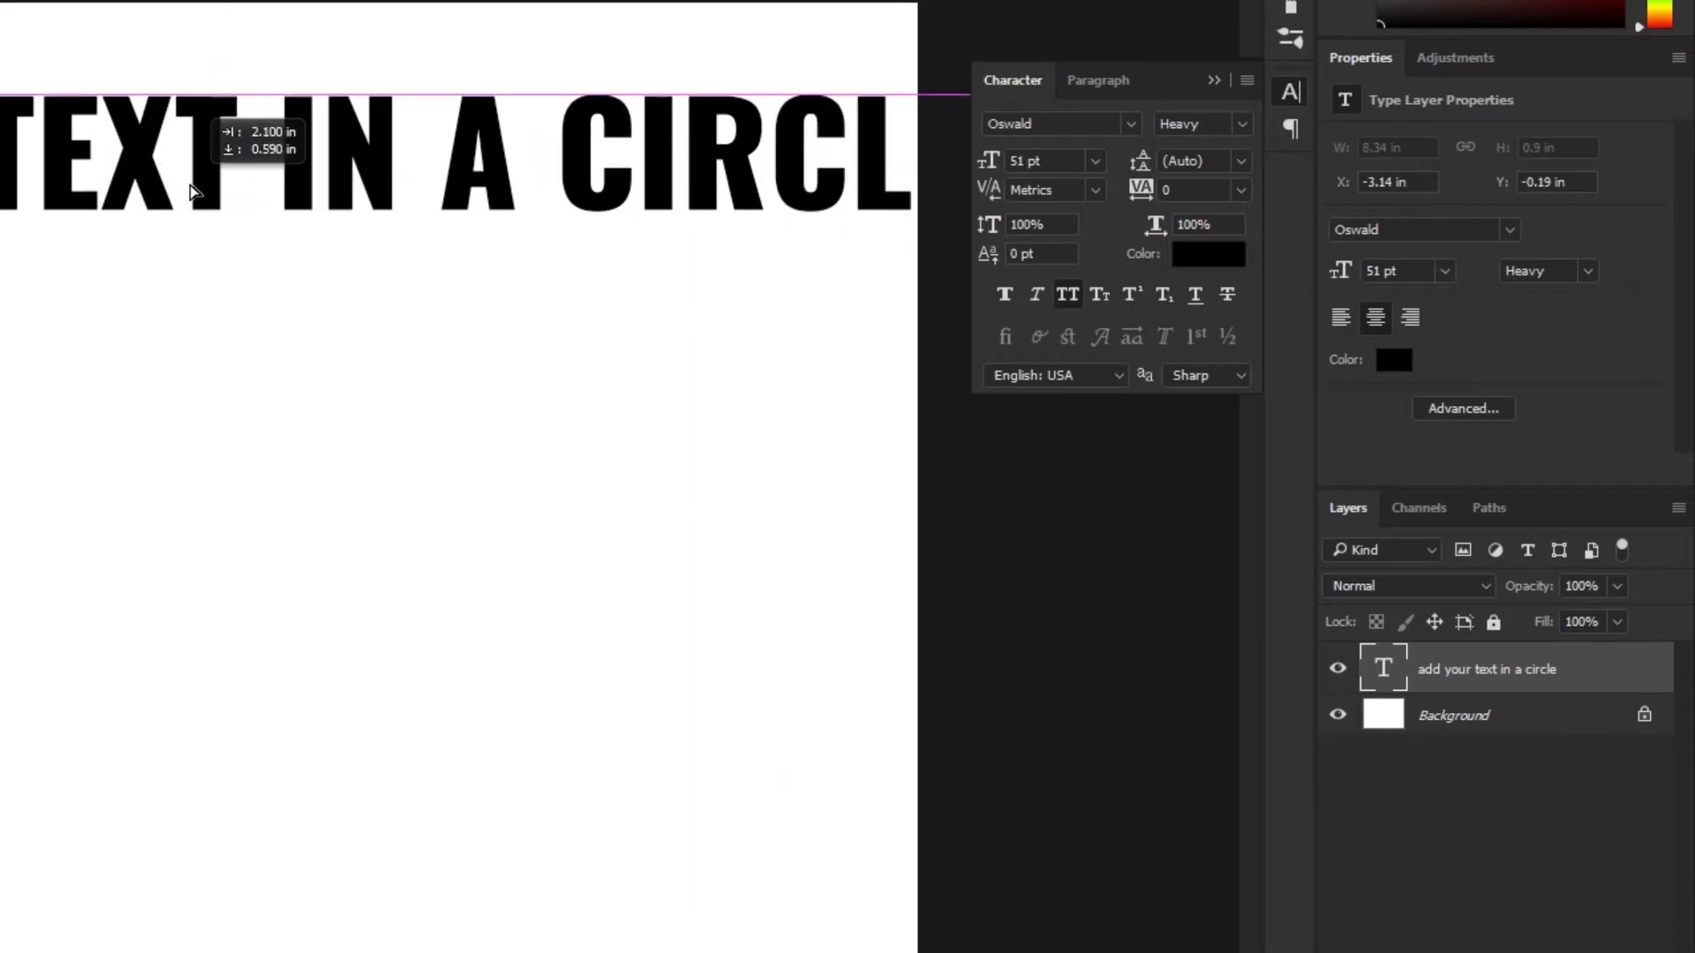
{"action": "left_click_drag", "start_coordinate": [194, 193], "coordinate": [200, 190]}
{"action": "left_click", "coordinate": [1024, 162]}
{"action": "key", "text": "ctrl+a"}
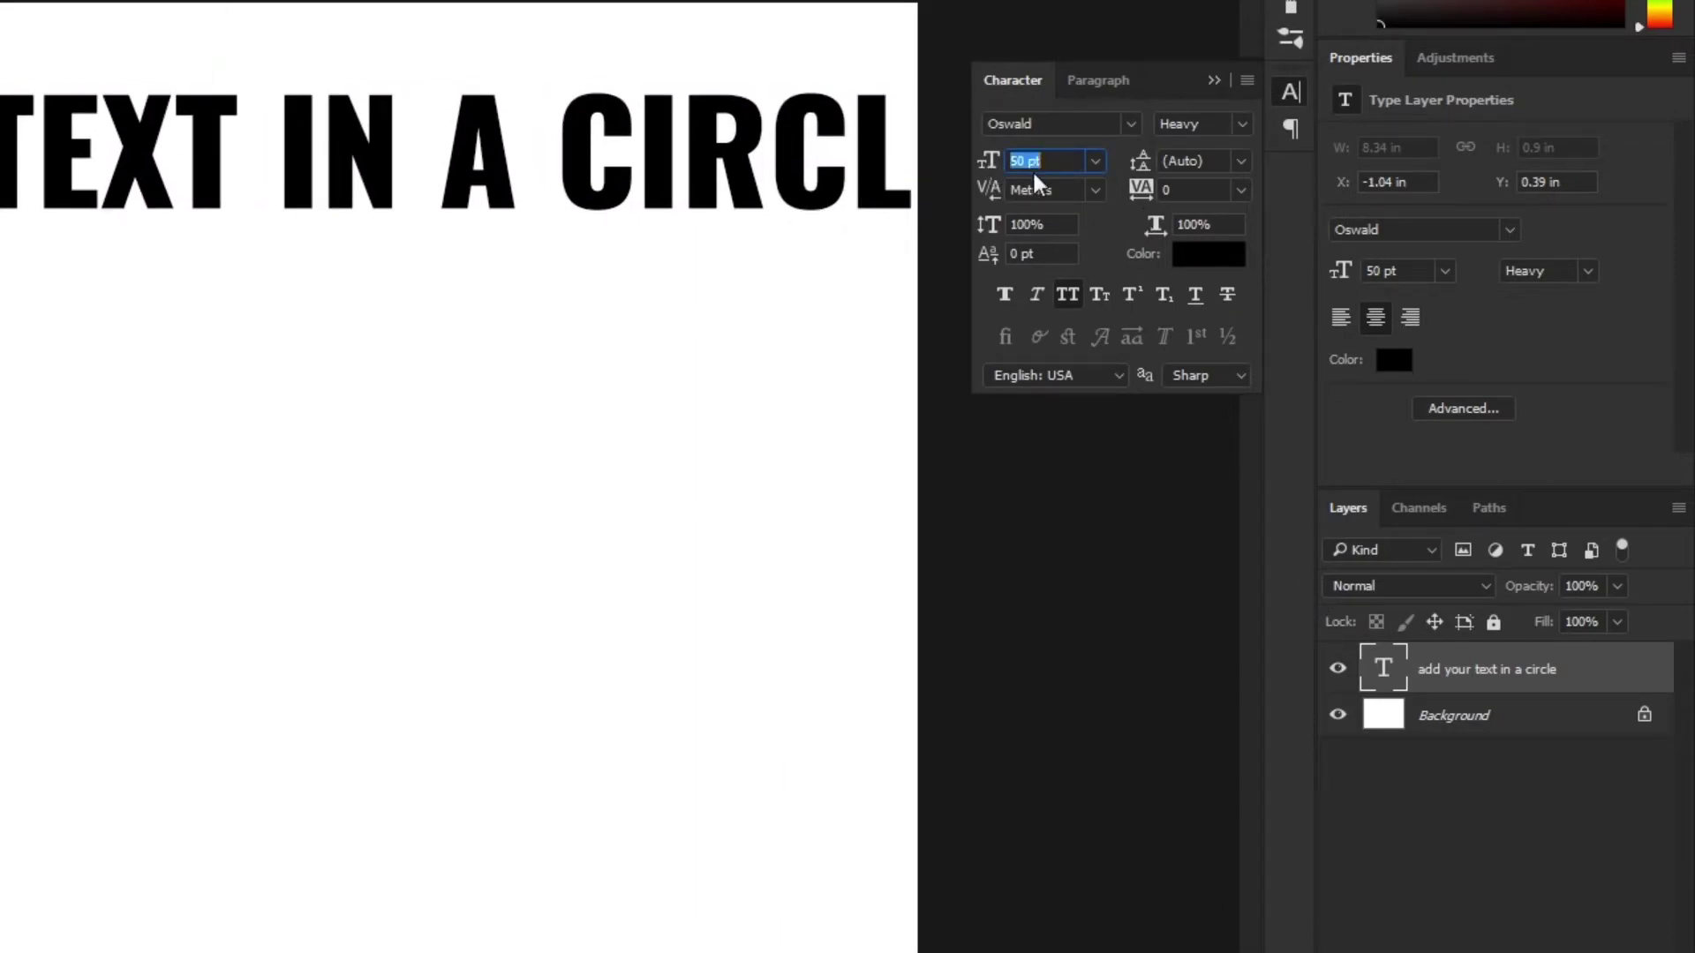
{"action": "type", "text": "51"}
{"action": "key", "text": "ctrl+Return"}
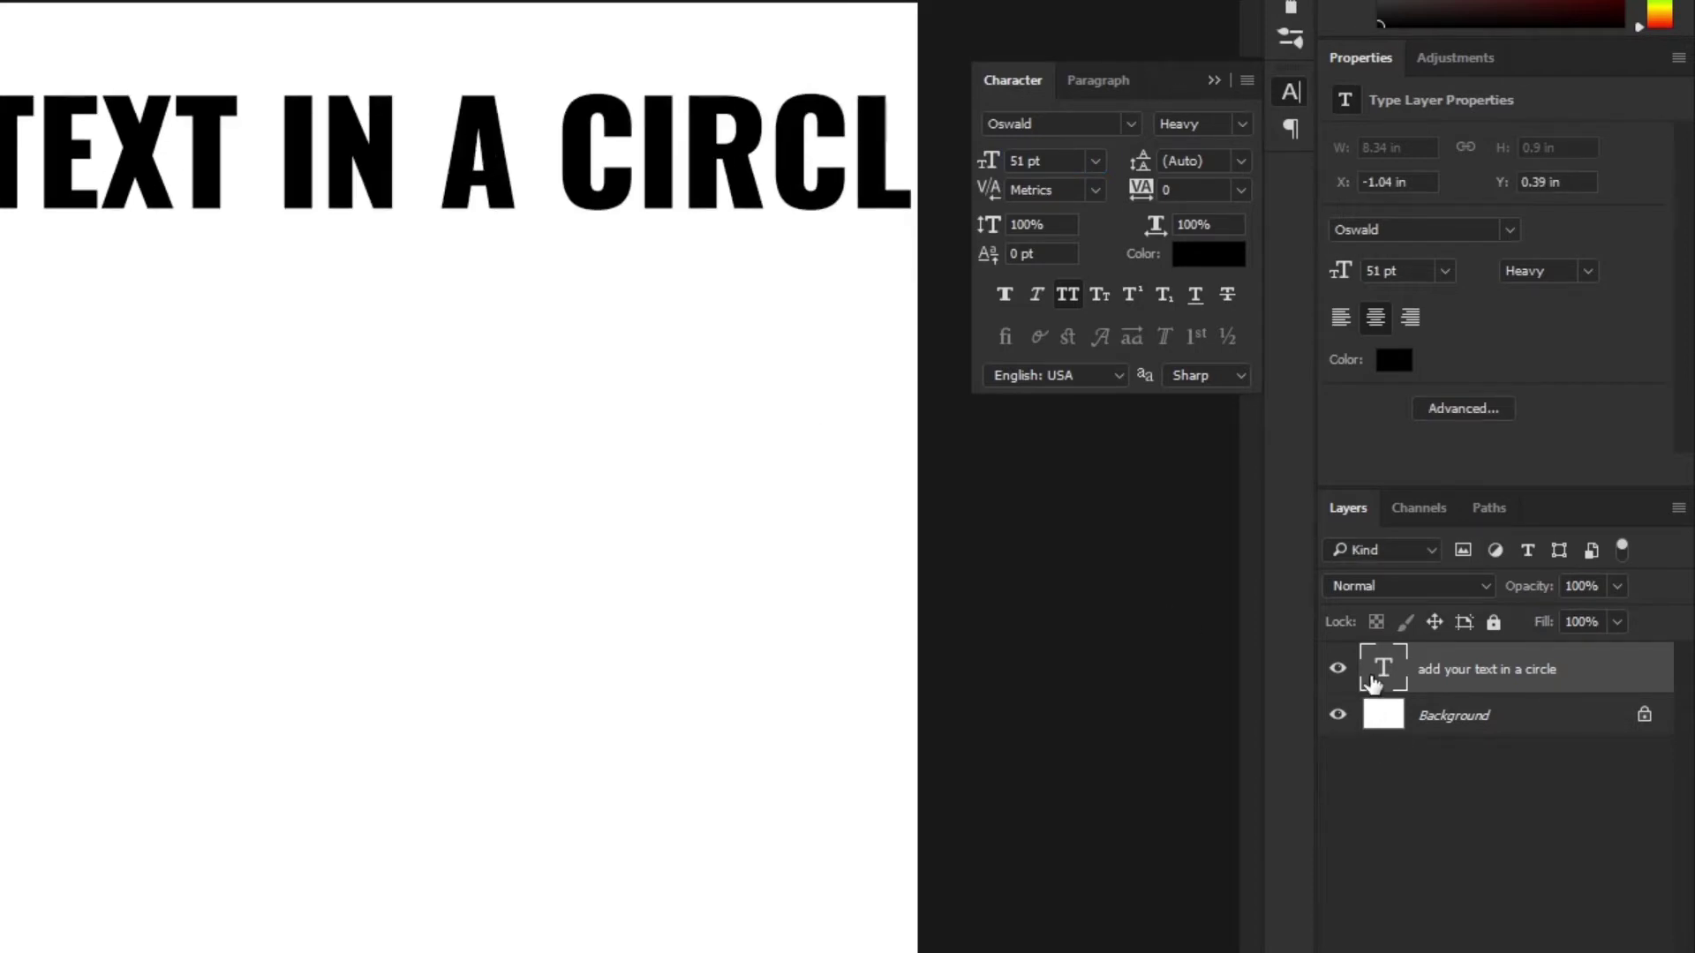
Step: Reduce the heading's font size from 51 pt down to 32 pt
{"action": "double_click", "coordinate": [1381, 662]}
{"action": "left_click", "coordinate": [1026, 163]}
{"action": "key", "text": "Down"}
{"action": "key", "text": "Down"}
{"action": "key", "text": "Down"}
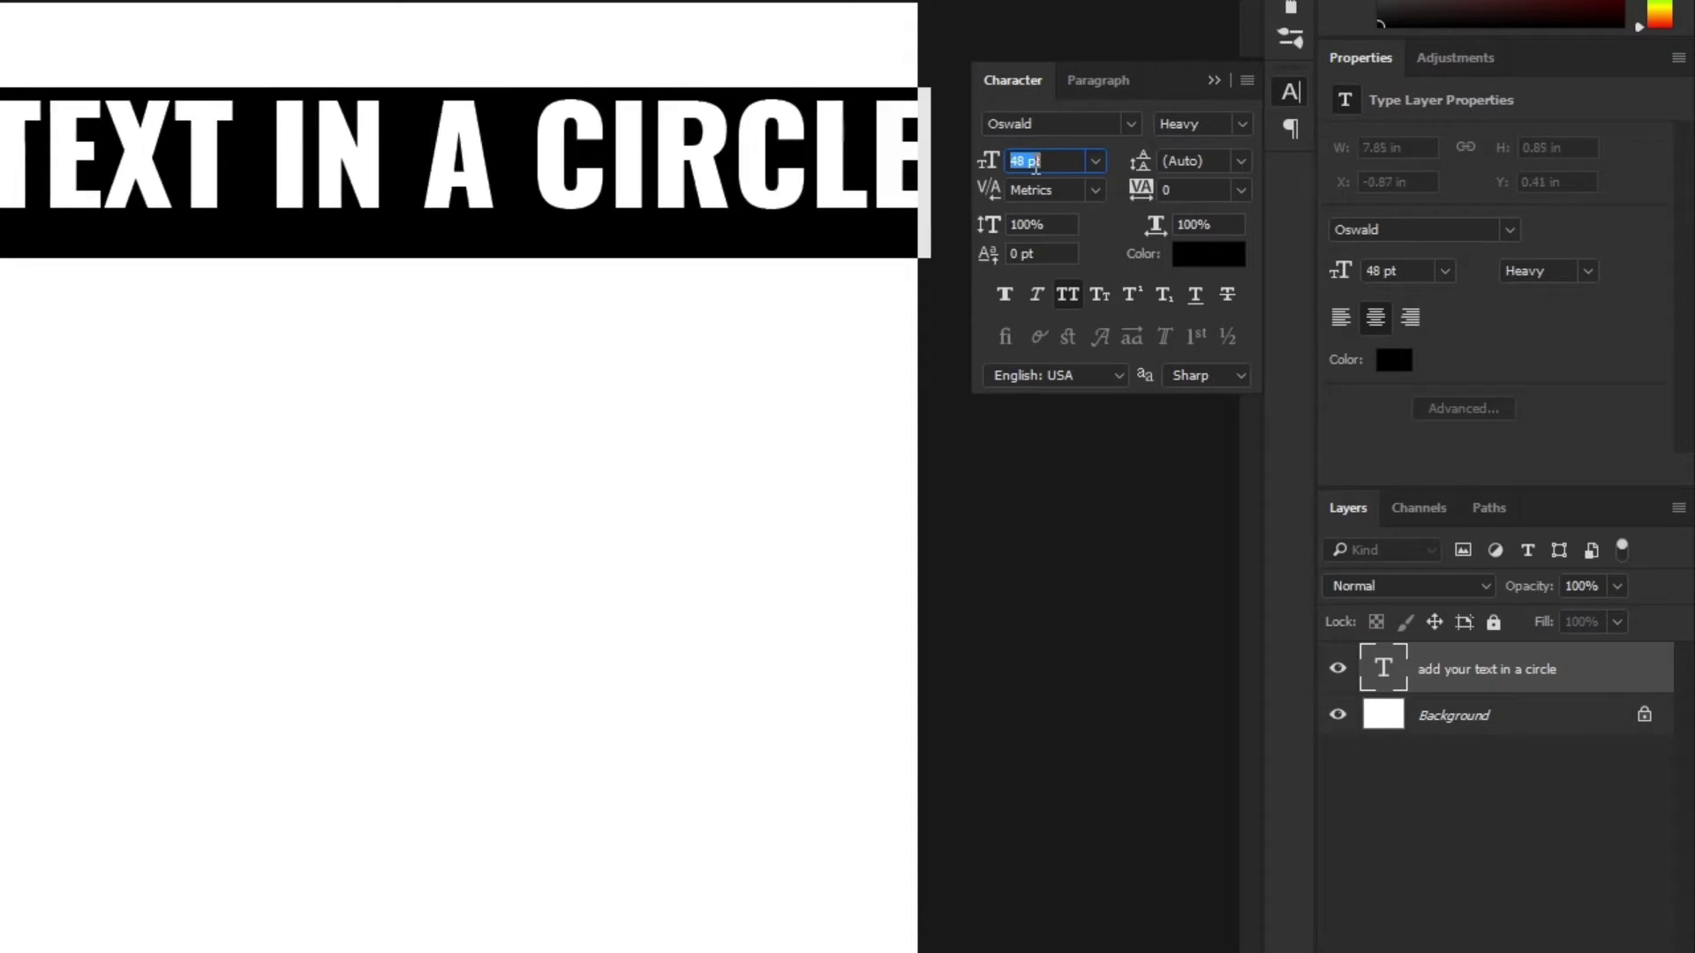
{"action": "key", "text": "Down"}
{"action": "key", "text": "Down"}
{"action": "key", "text": "Down"}
{"action": "key", "text": "Down"}
{"action": "key", "text": "Down"}
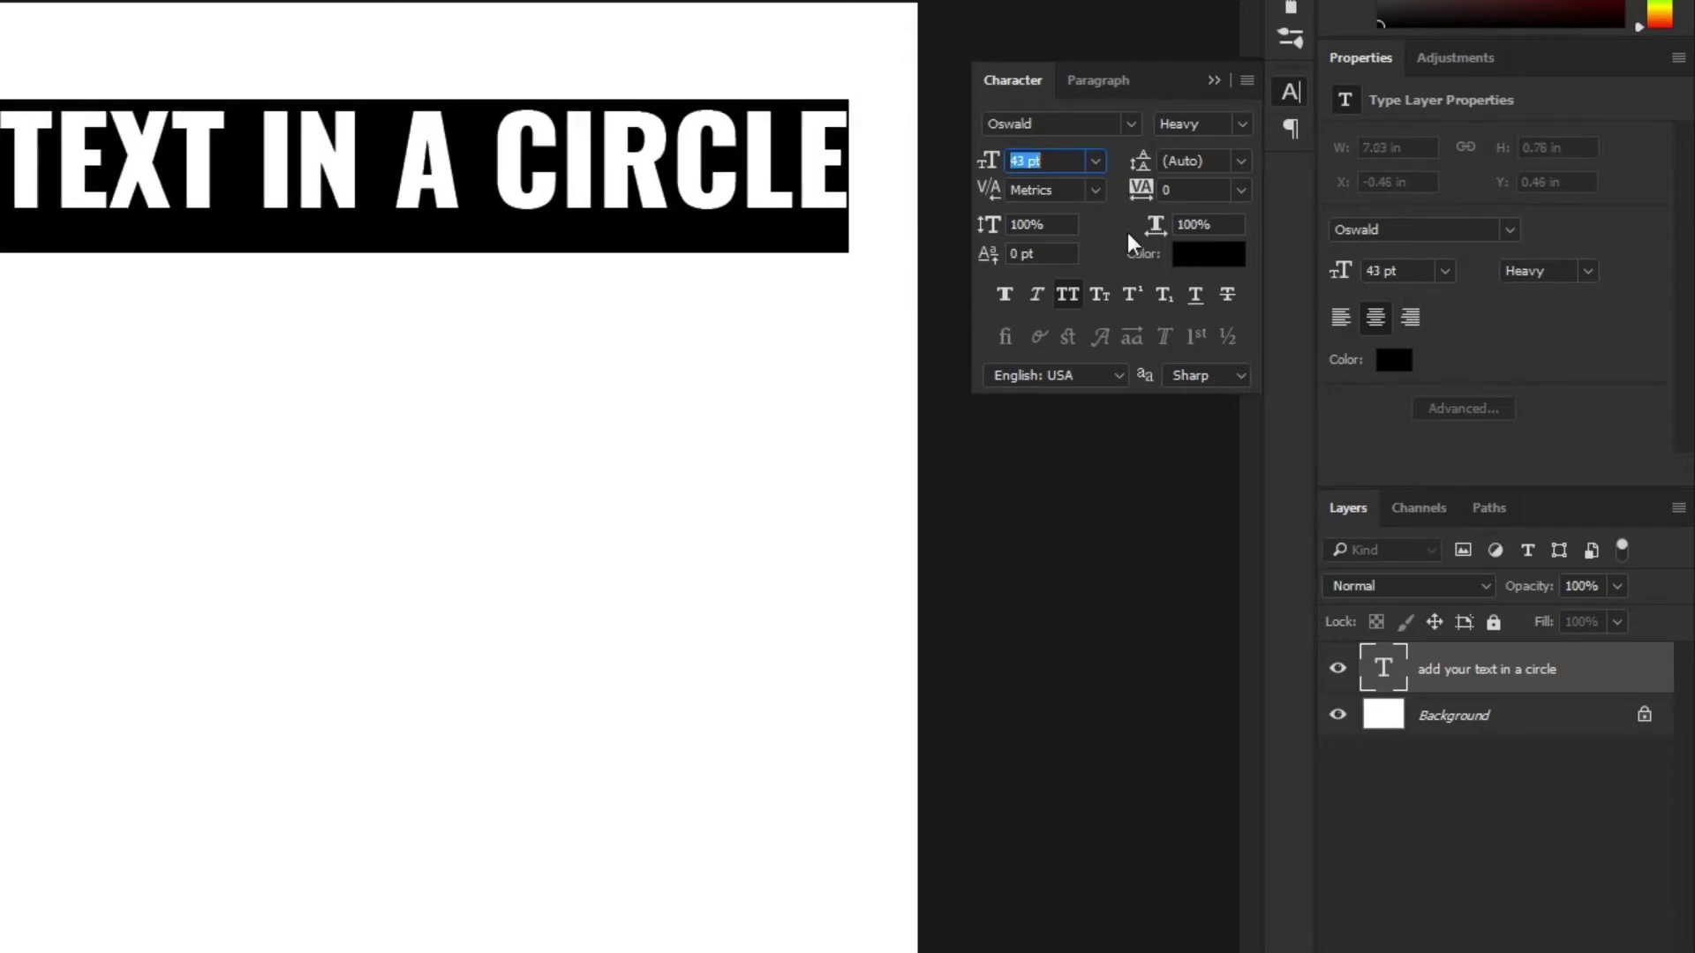
{"action": "key", "text": "Down"}
{"action": "key", "text": "Down"}
{"action": "key", "text": "Down"}
{"action": "key", "text": "Down"}
{"action": "key", "text": "Down"}
{"action": "key", "text": "Down"}
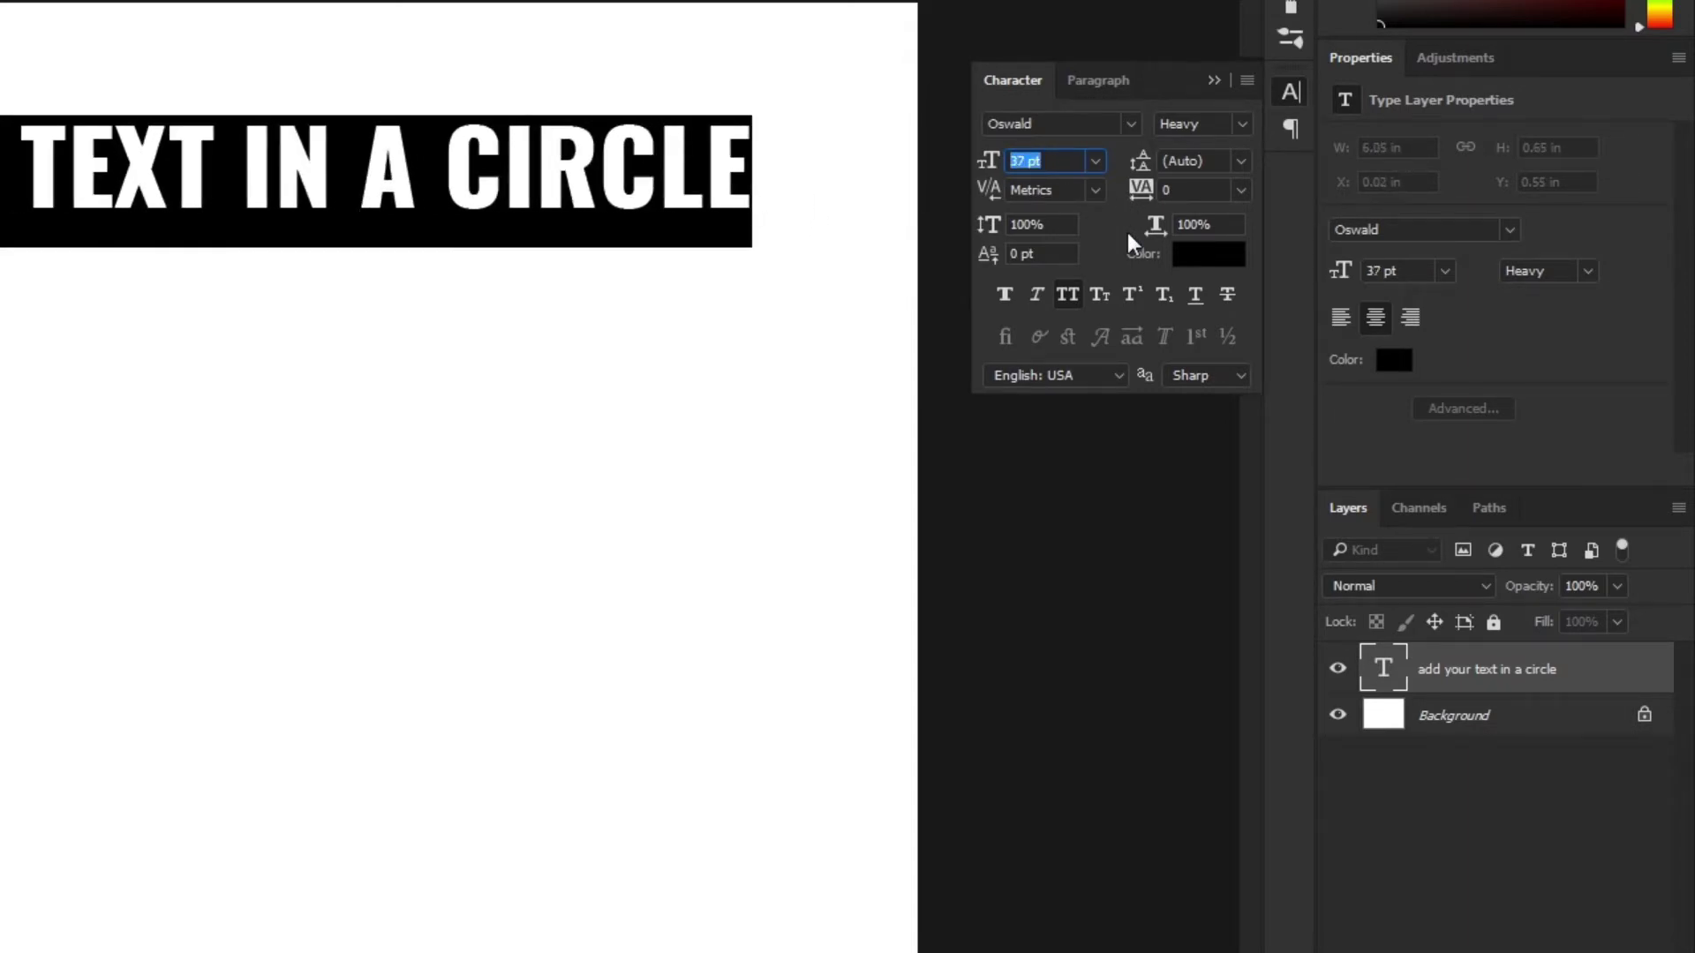
{"action": "key", "text": "Down"}
{"action": "key", "text": "Down"}
{"action": "key", "text": "Down"}
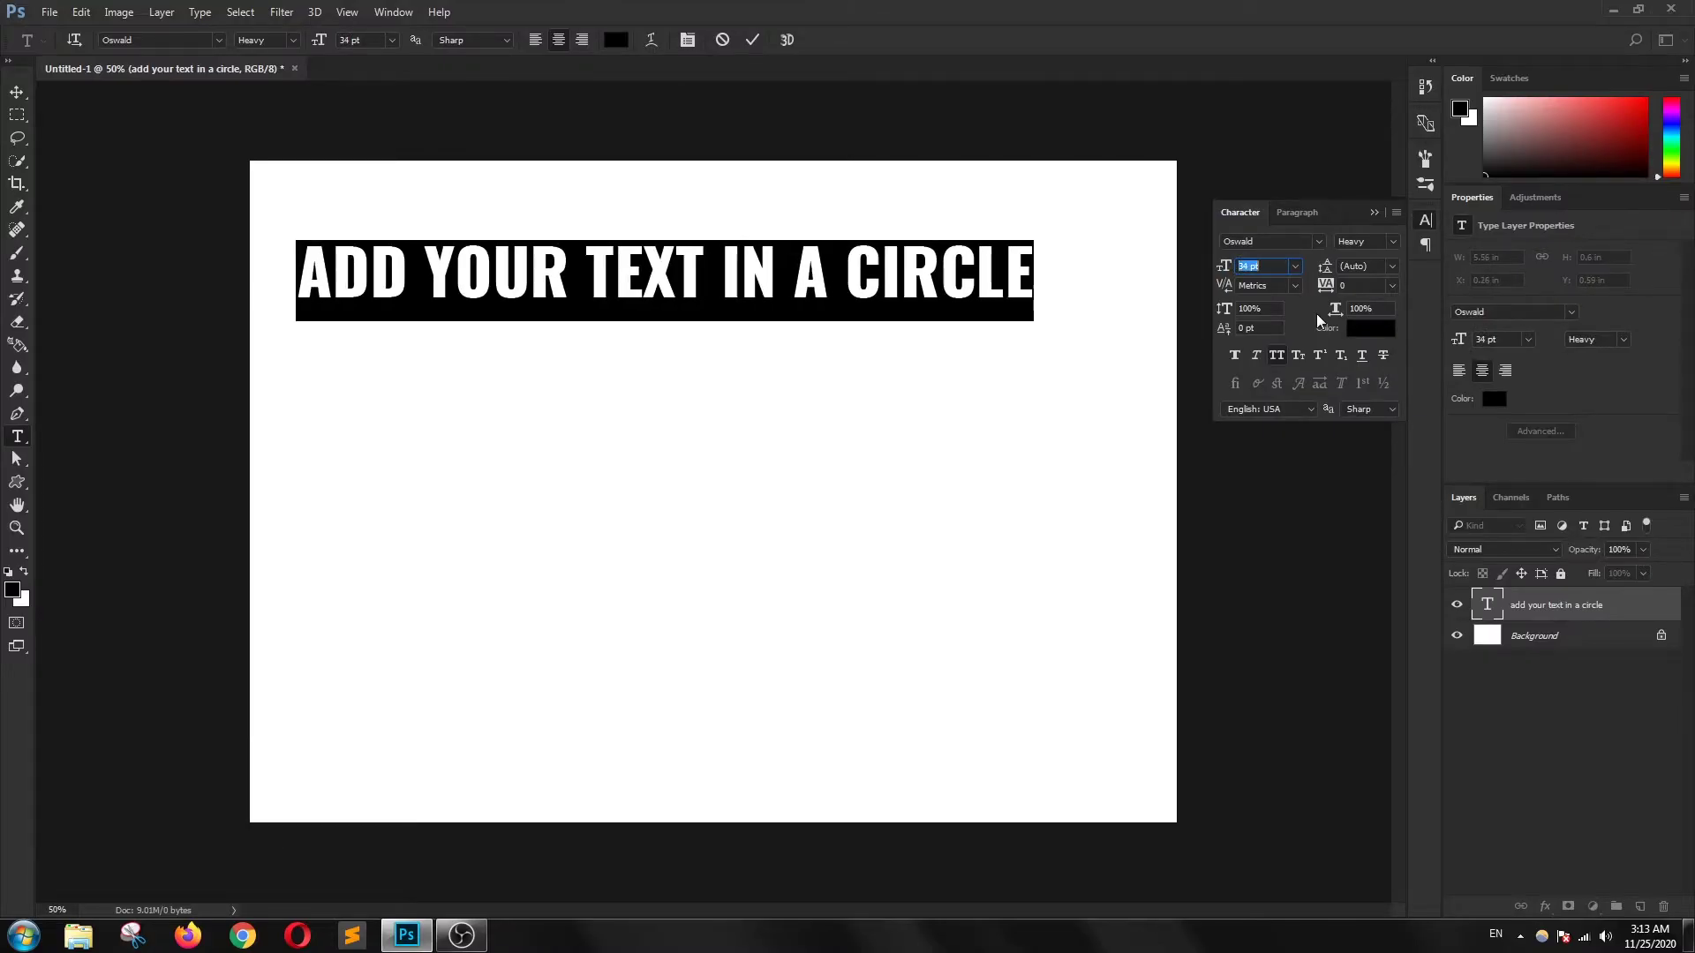
{"action": "key", "text": "Down"}
{"action": "key", "text": "Down"}
{"action": "left_click", "coordinate": [323, 272]}
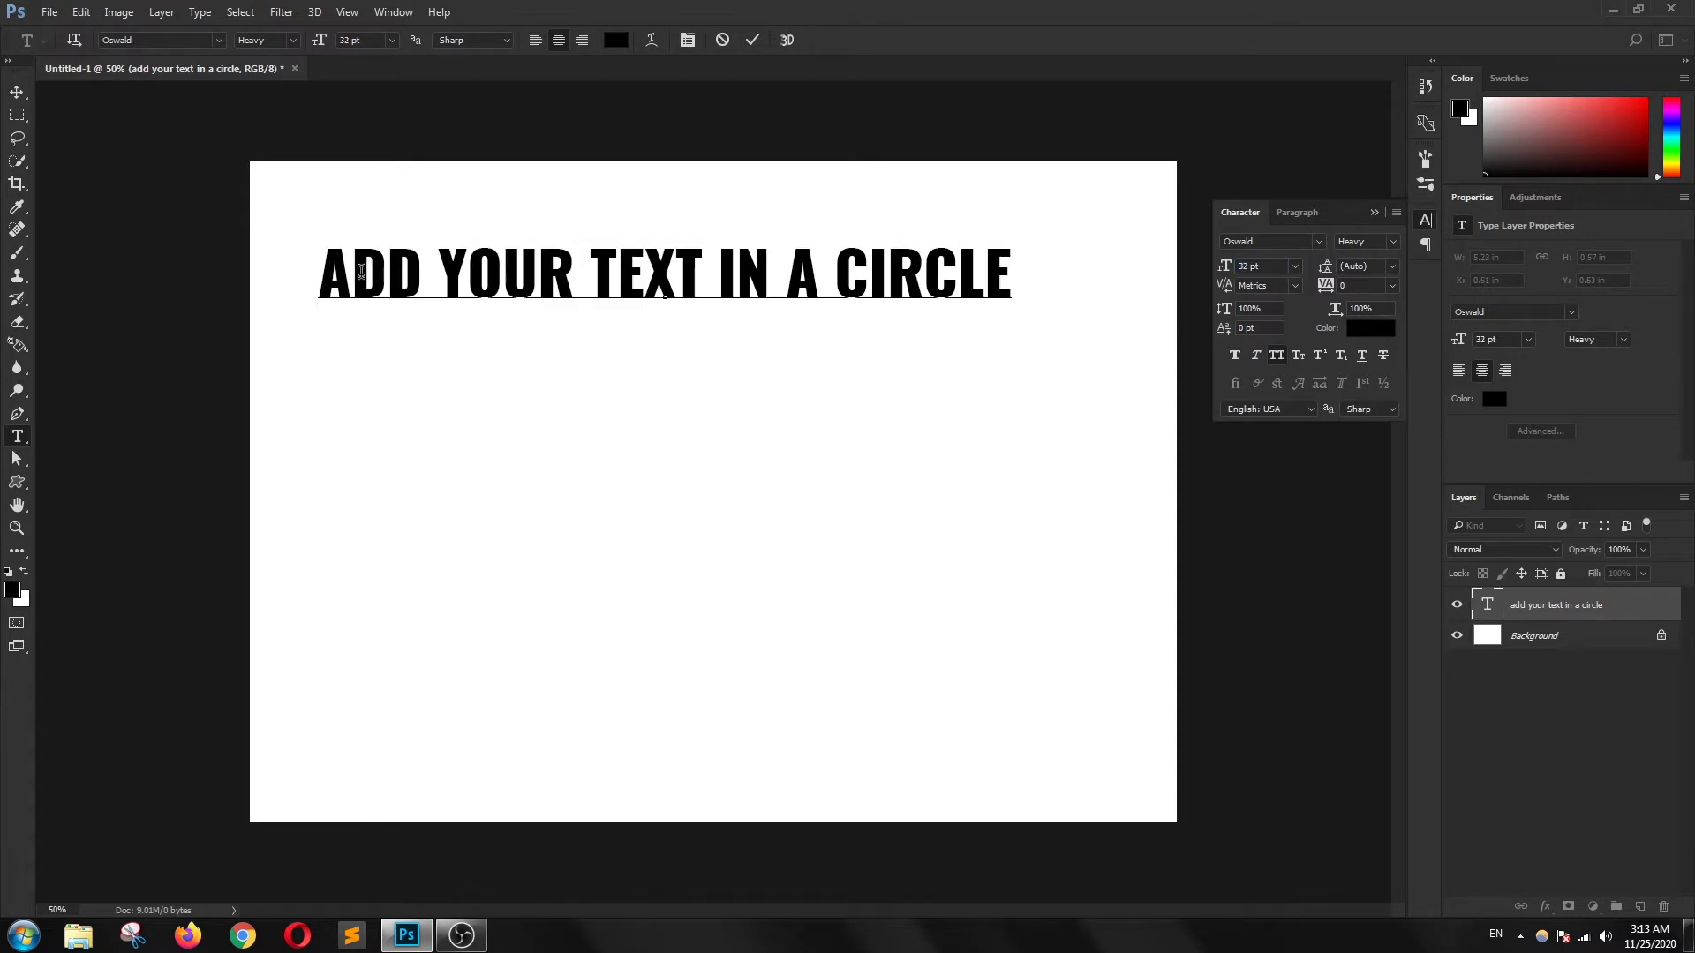
Step: Insert 'HOW TO' at the heading's start and centre it along the canvas top
{"action": "type", "text": "HOW"}
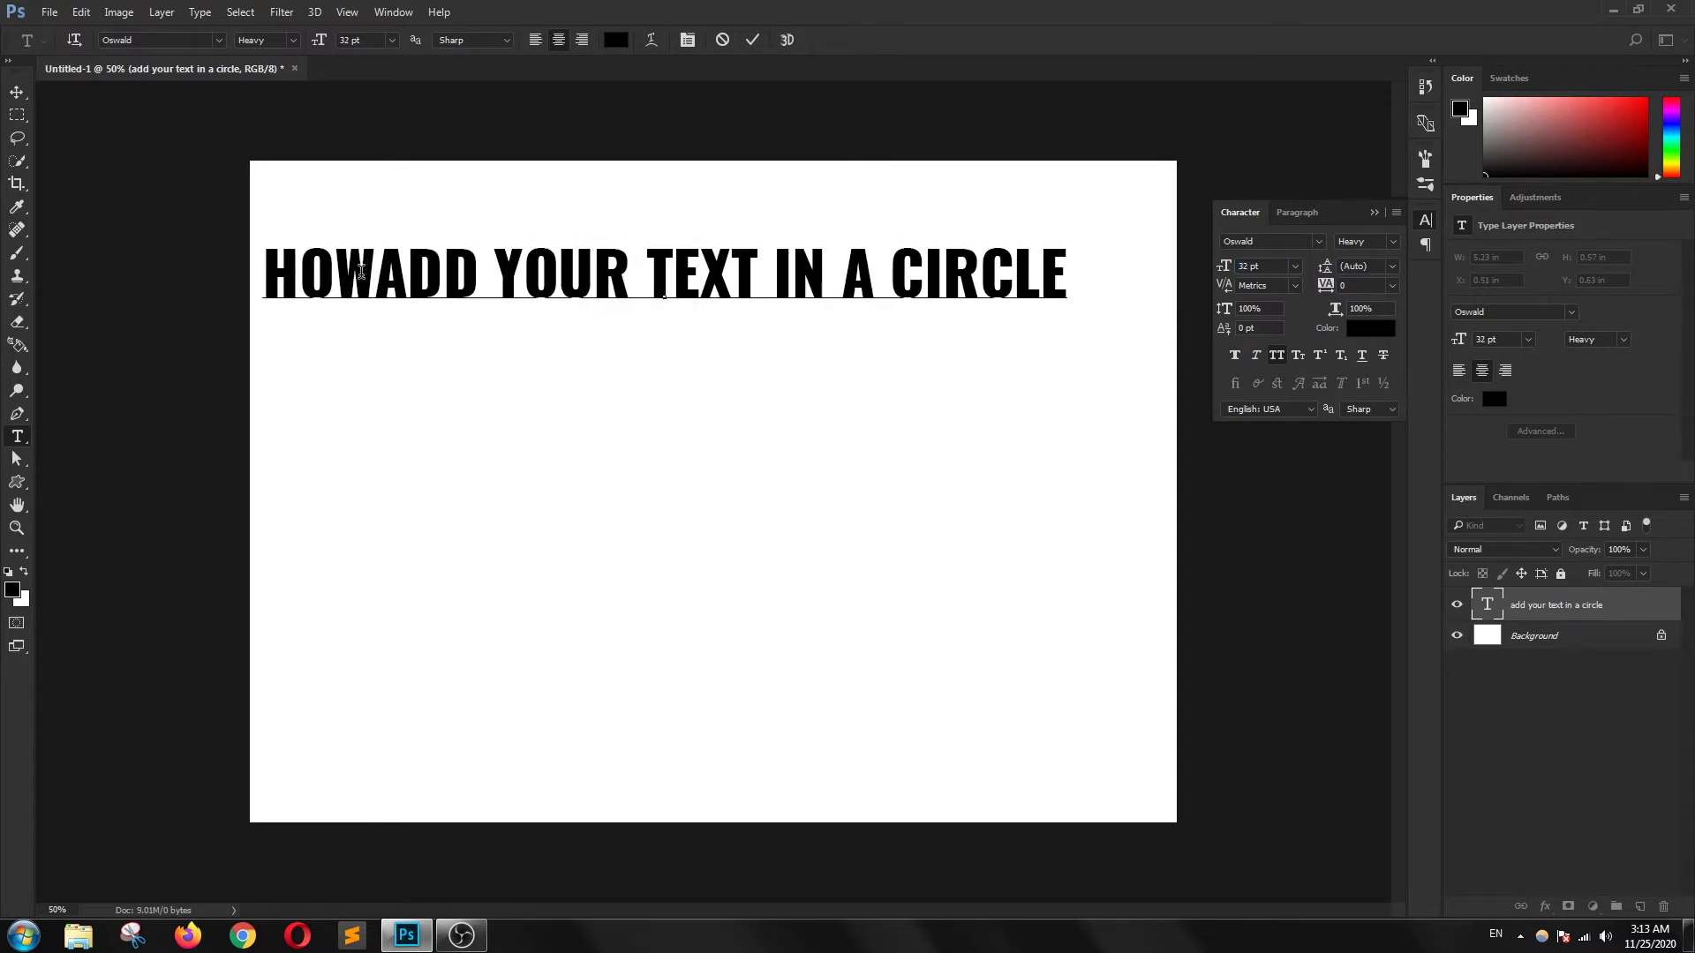
{"action": "type", "text": " TO"}
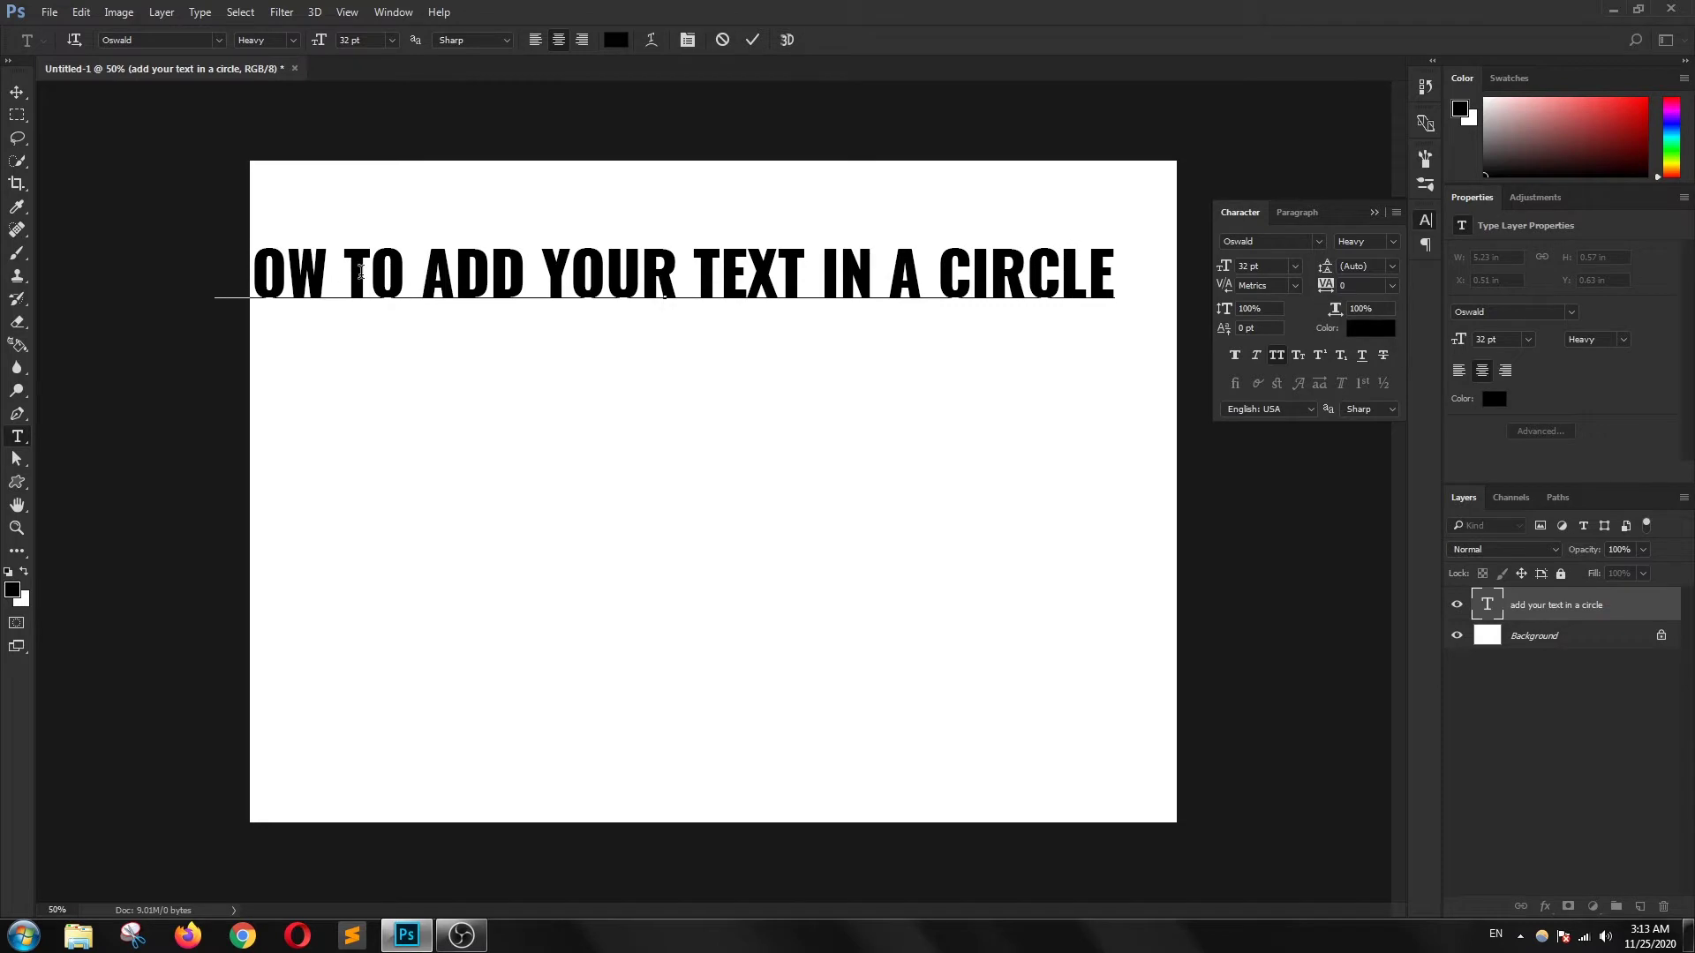
{"action": "left_click", "coordinate": [756, 41]}
{"action": "key", "text": "v"}
{"action": "left_click_drag", "start_coordinate": [569, 288], "coordinate": [647, 233]}
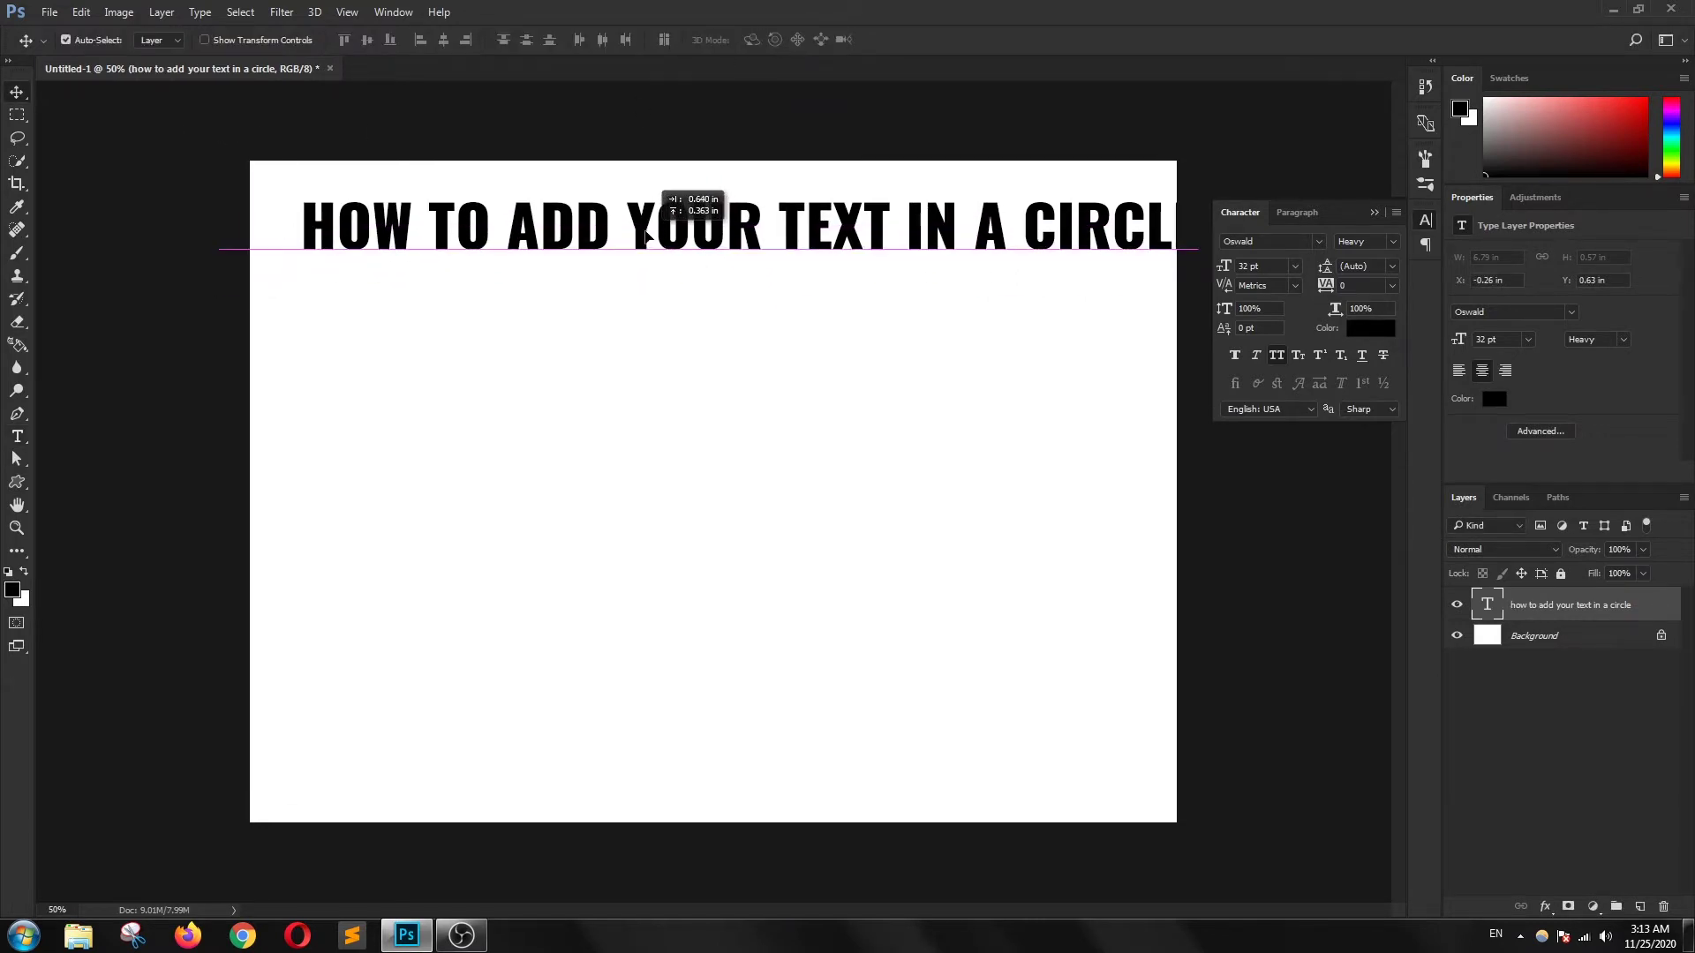
{"action": "left_click_drag", "start_coordinate": [647, 234], "coordinate": [628, 236]}
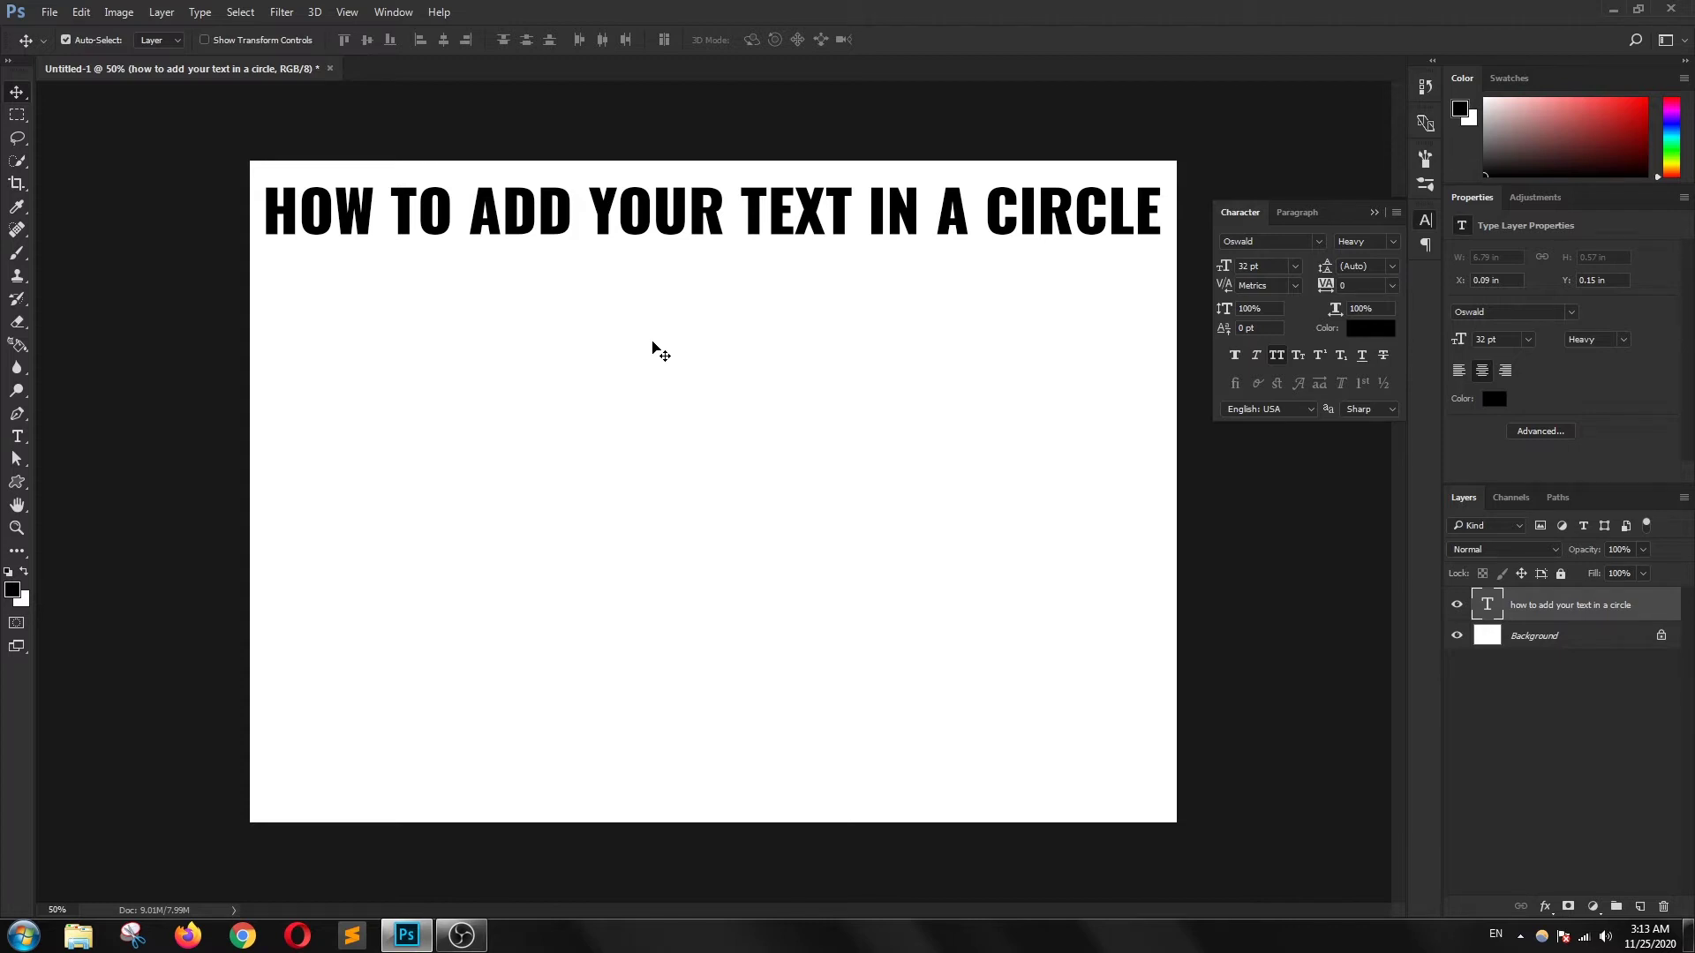
{"action": "left_click", "coordinate": [20, 484]}
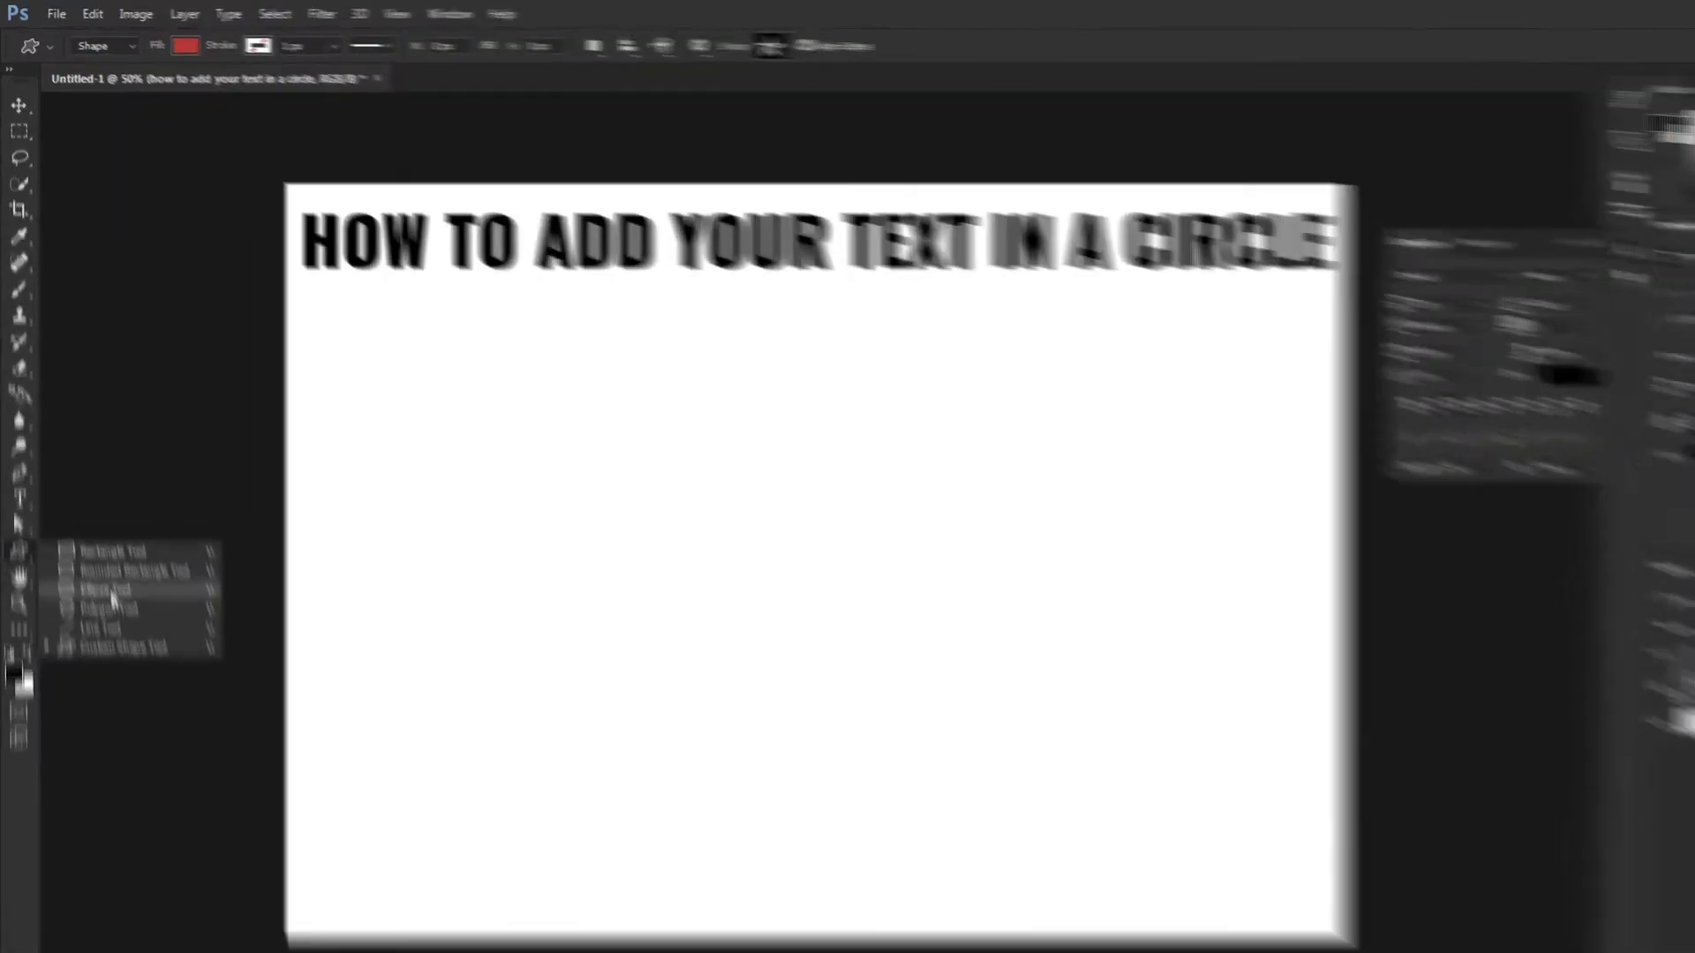
Step: Draw a roughly 912 × 912 px circle path below the heading with the Ellipse tool
{"action": "left_click", "coordinate": [97, 517]}
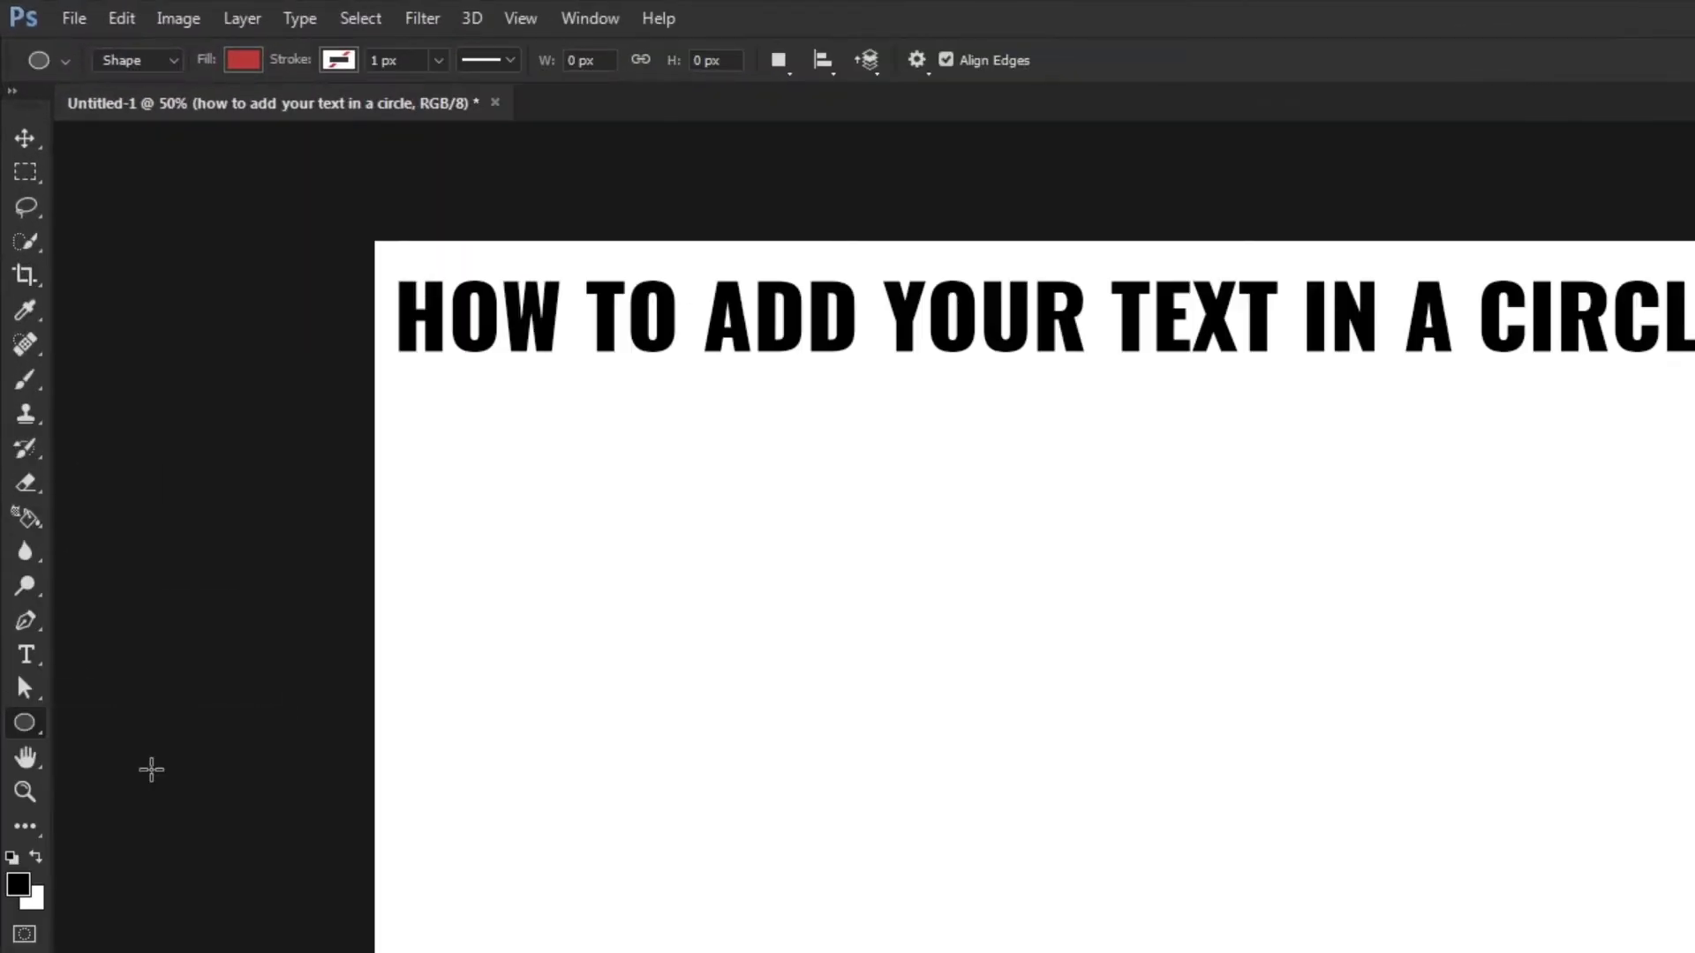
{"action": "left_click", "coordinate": [169, 60]}
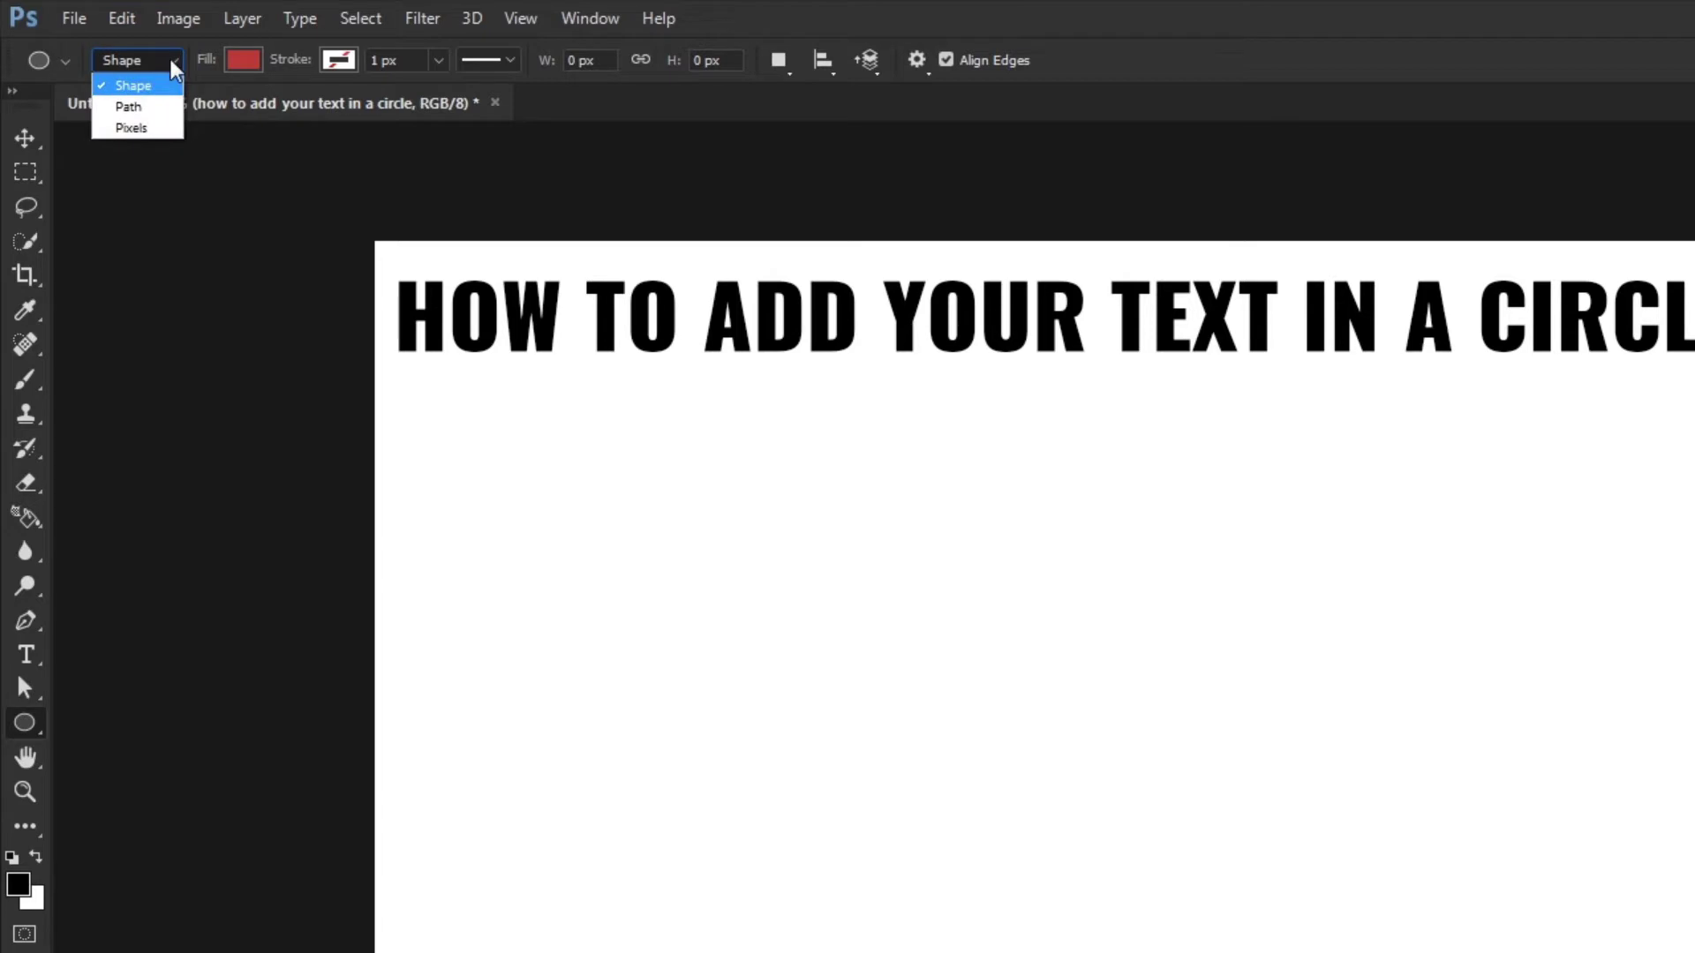
{"action": "left_click", "coordinate": [148, 109]}
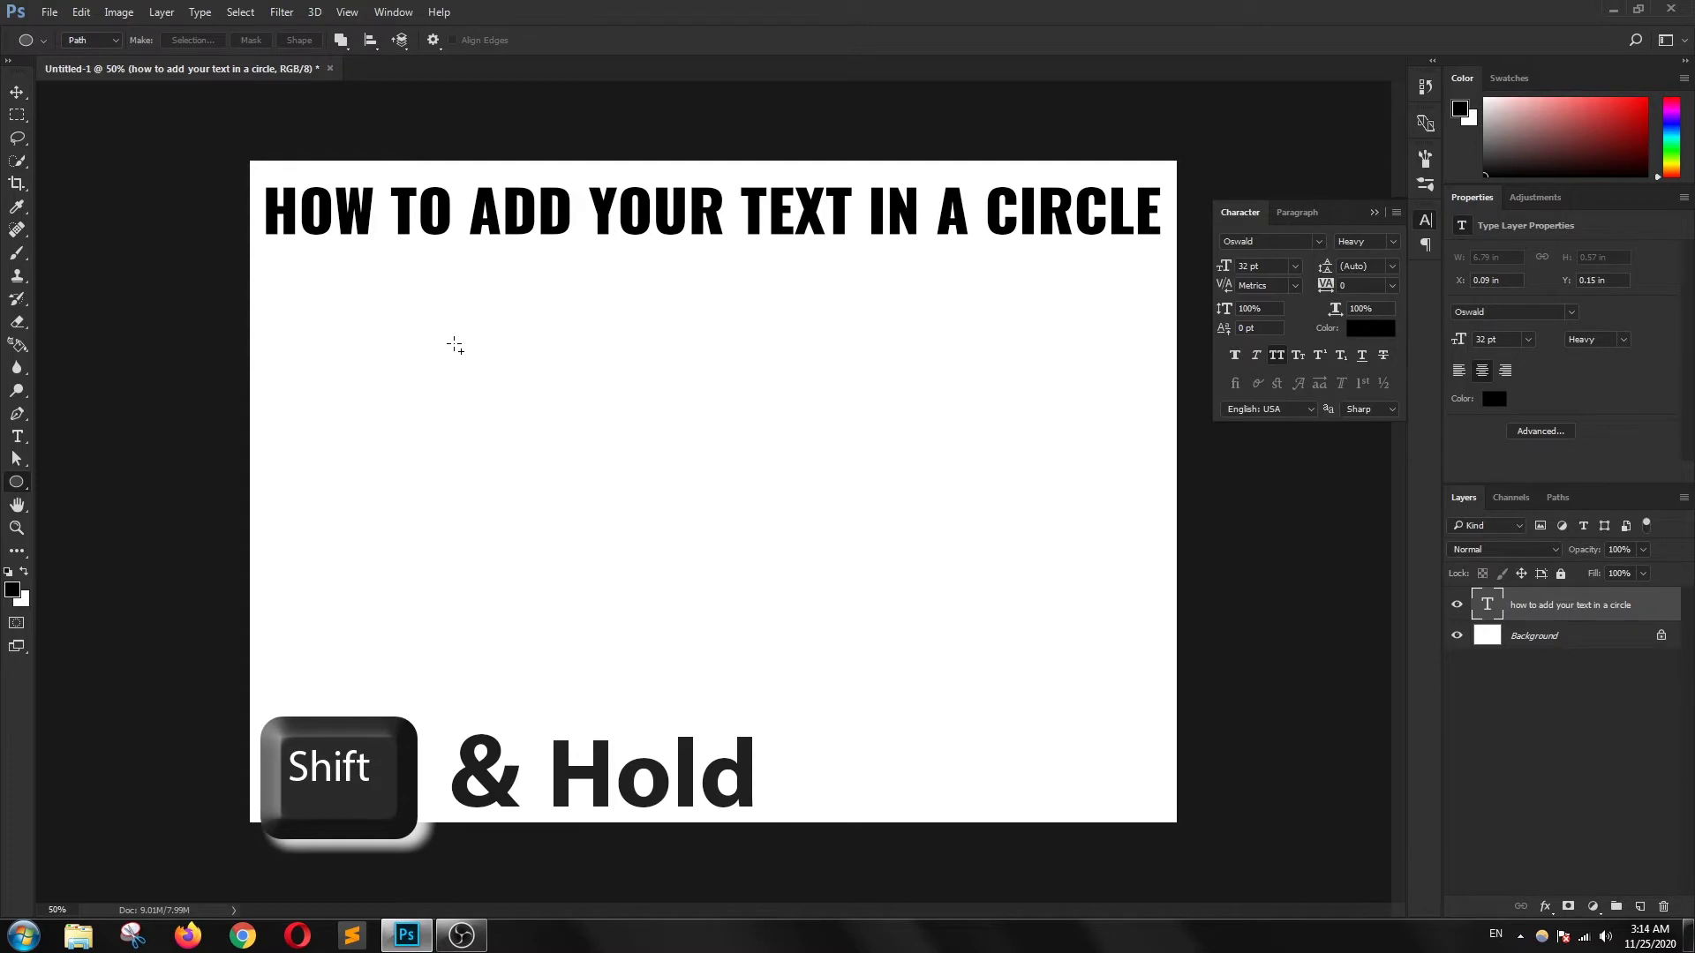
{"action": "mouse_move", "coordinate": [456, 346]}
{"action": "left_mouse_down"}
{"action": "mouse_move", "coordinate": [867, 656]}
{"action": "mouse_move", "coordinate": [958, 680]}
{"action": "mouse_move", "coordinate": [1029, 745]}
{"action": "mouse_move", "coordinate": [1056, 706]}
{"action": "left_mouse_up"}
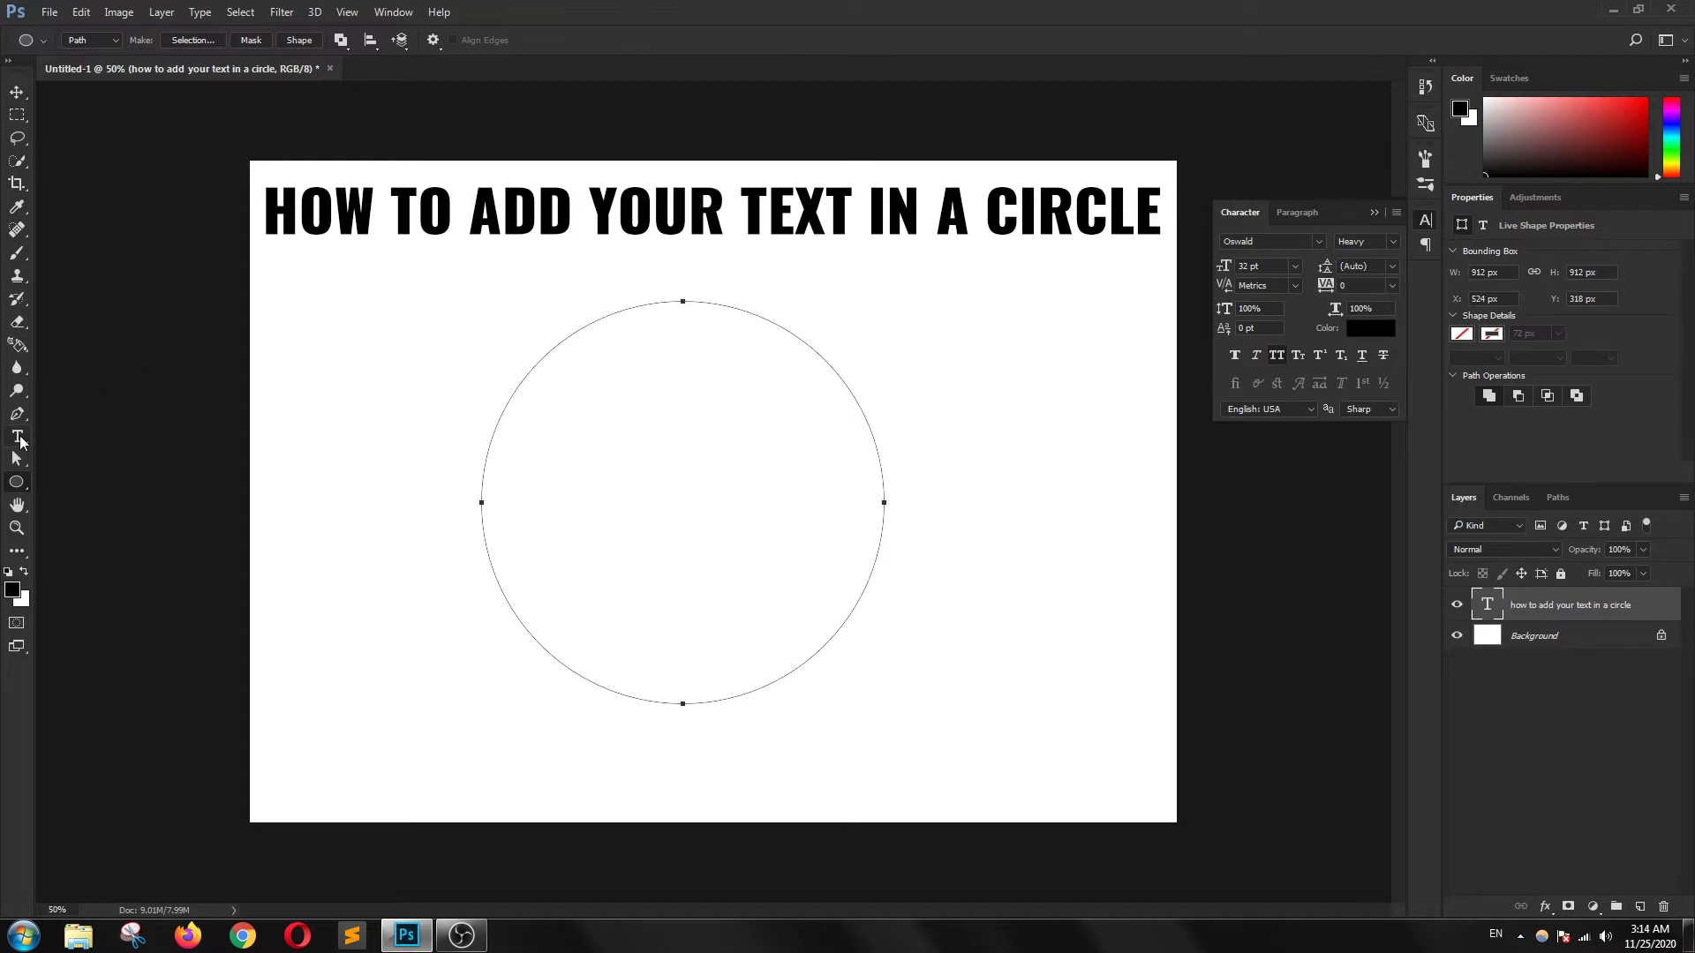
{"action": "left_click", "coordinate": [17, 438]}
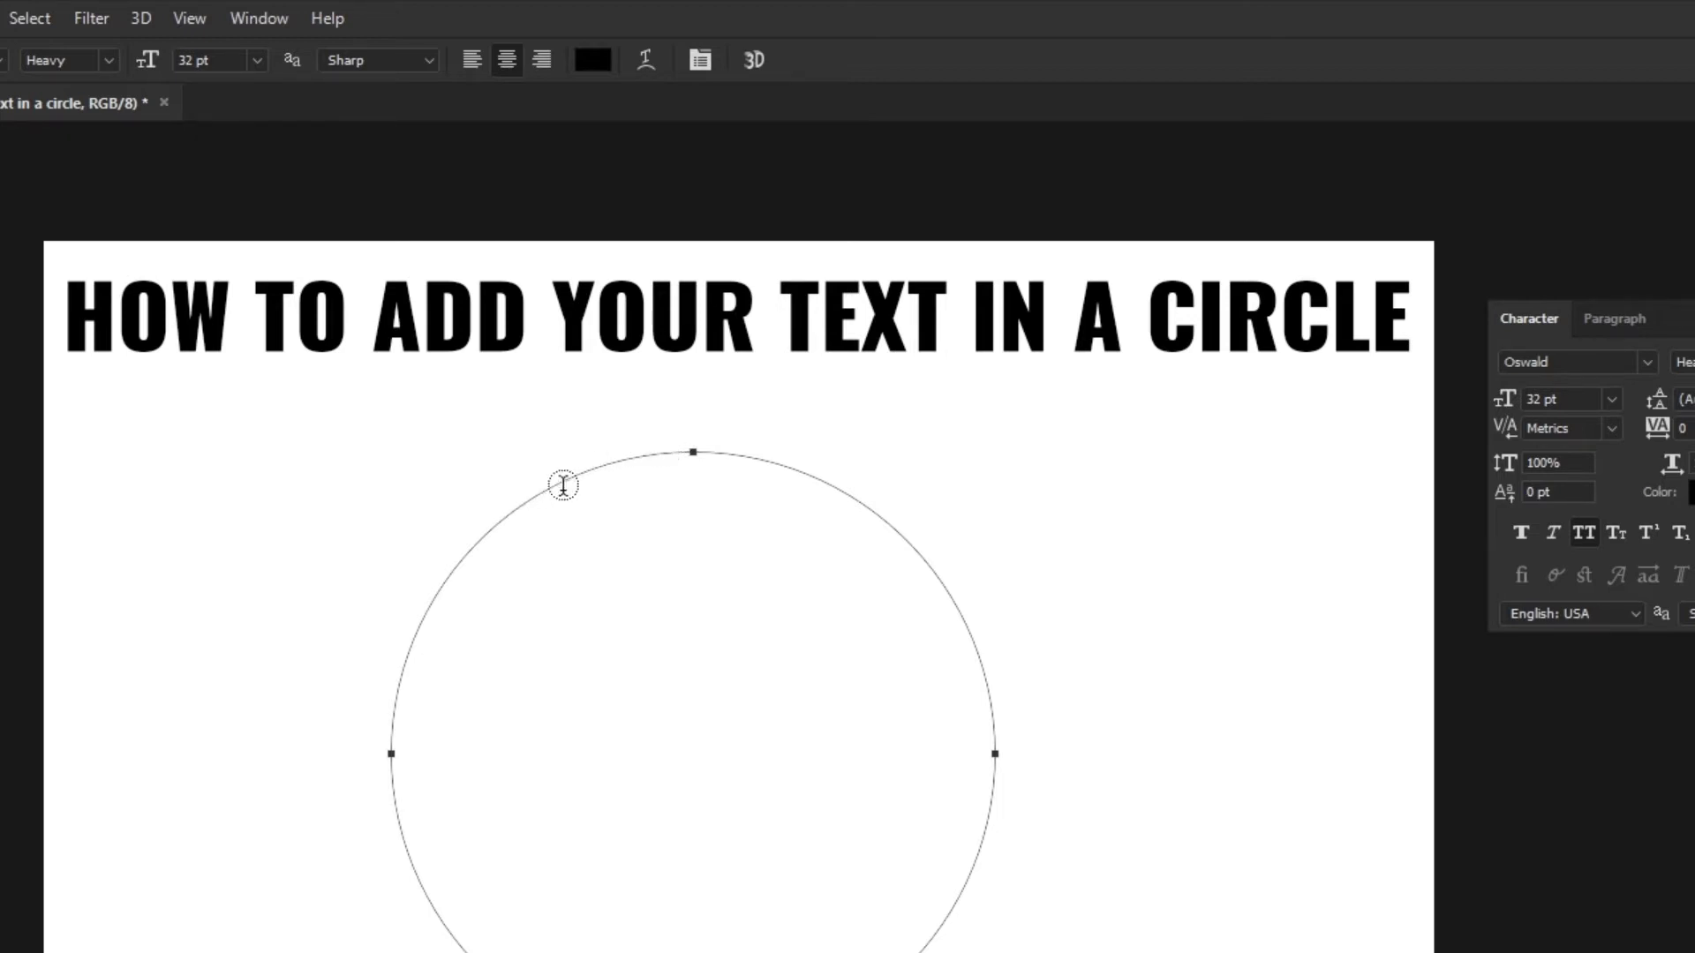
Step: Cancel the empty circle text, then select and cut the title text
{"action": "left_click", "coordinate": [688, 452]}
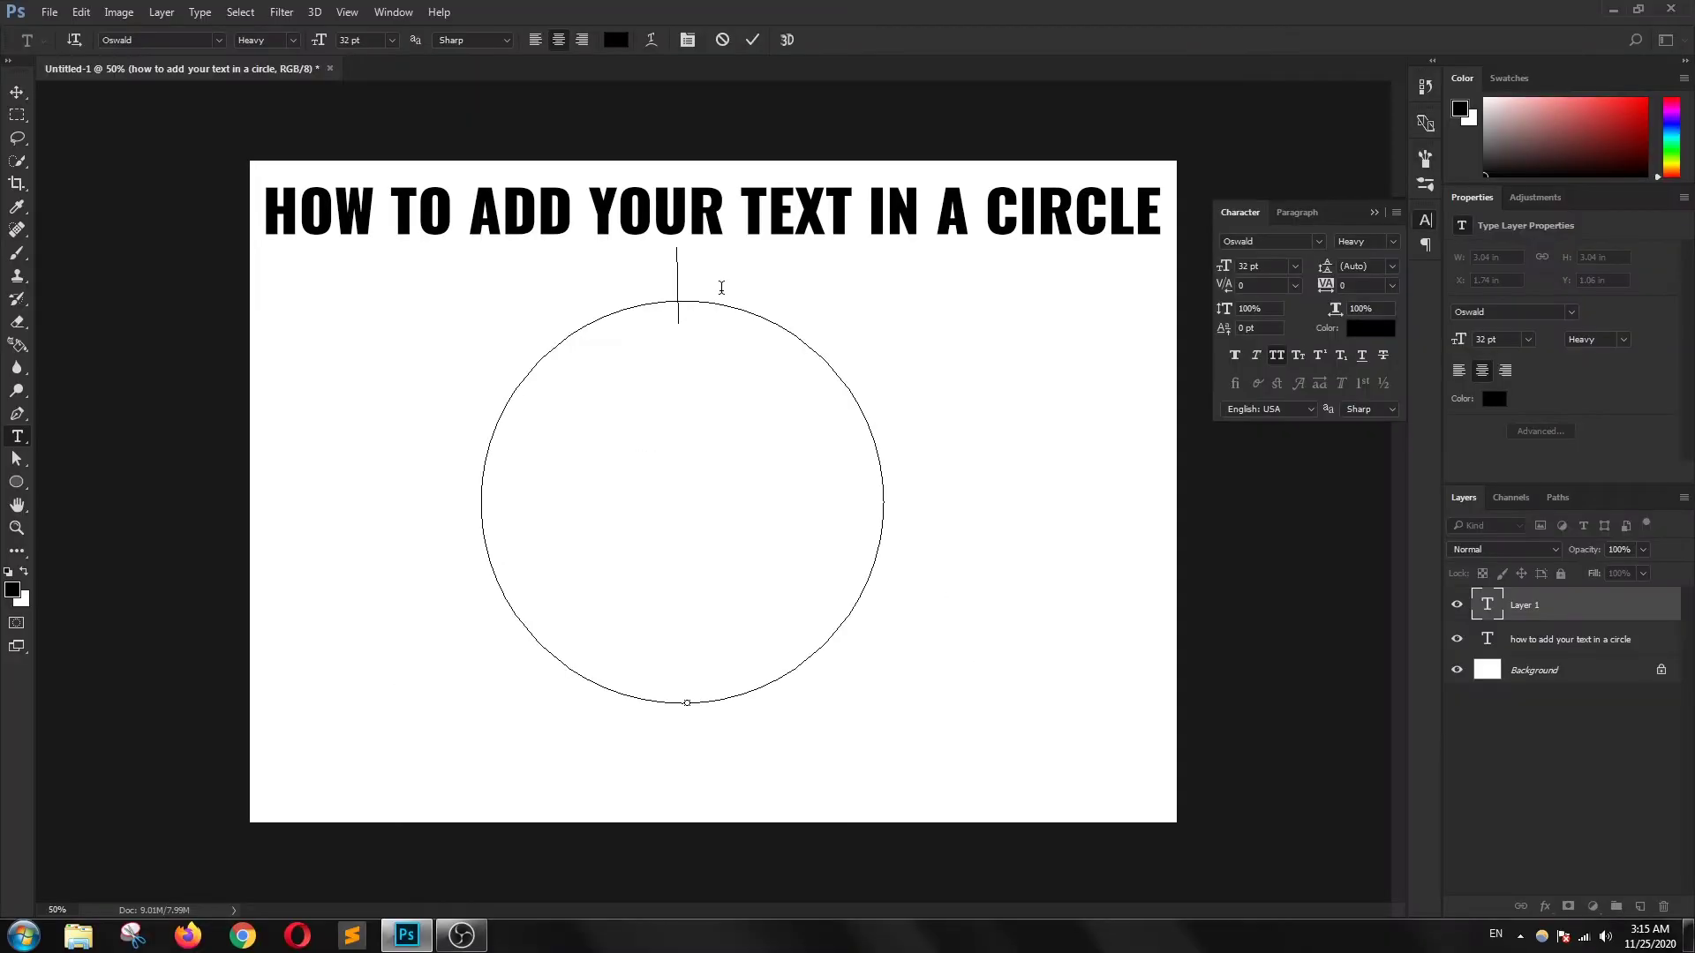
{"action": "left_click", "coordinate": [722, 41]}
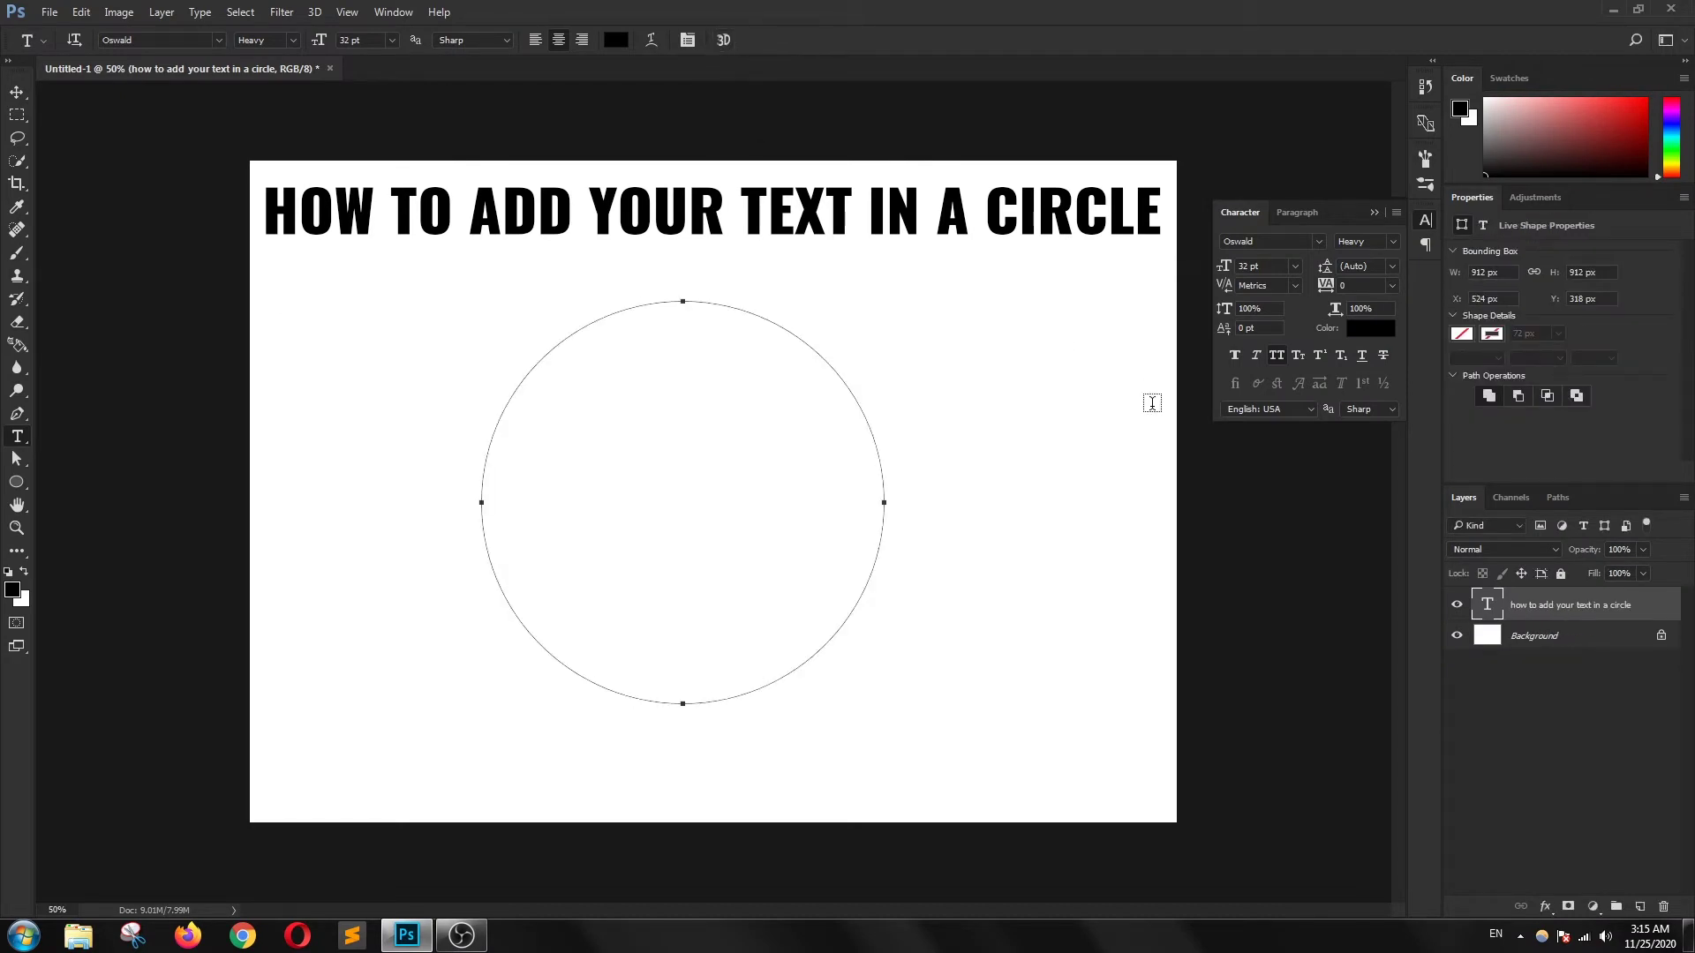
{"action": "double_click", "coordinate": [1487, 600]}
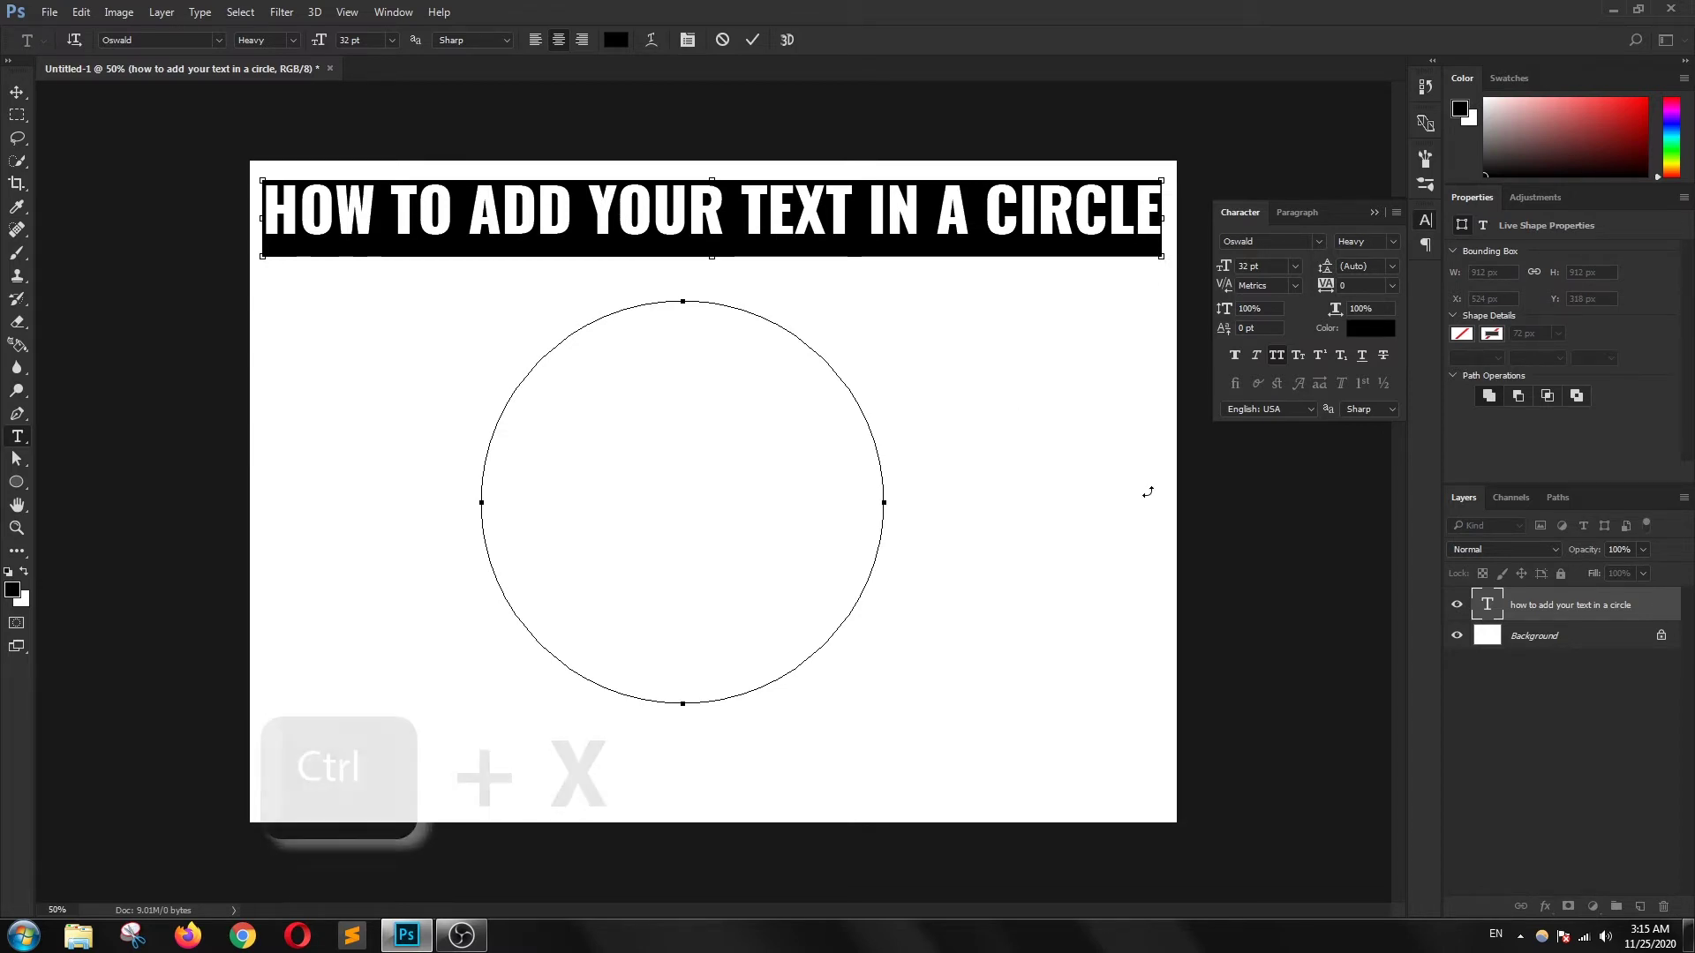
{"action": "key", "text": "ctrl+x"}
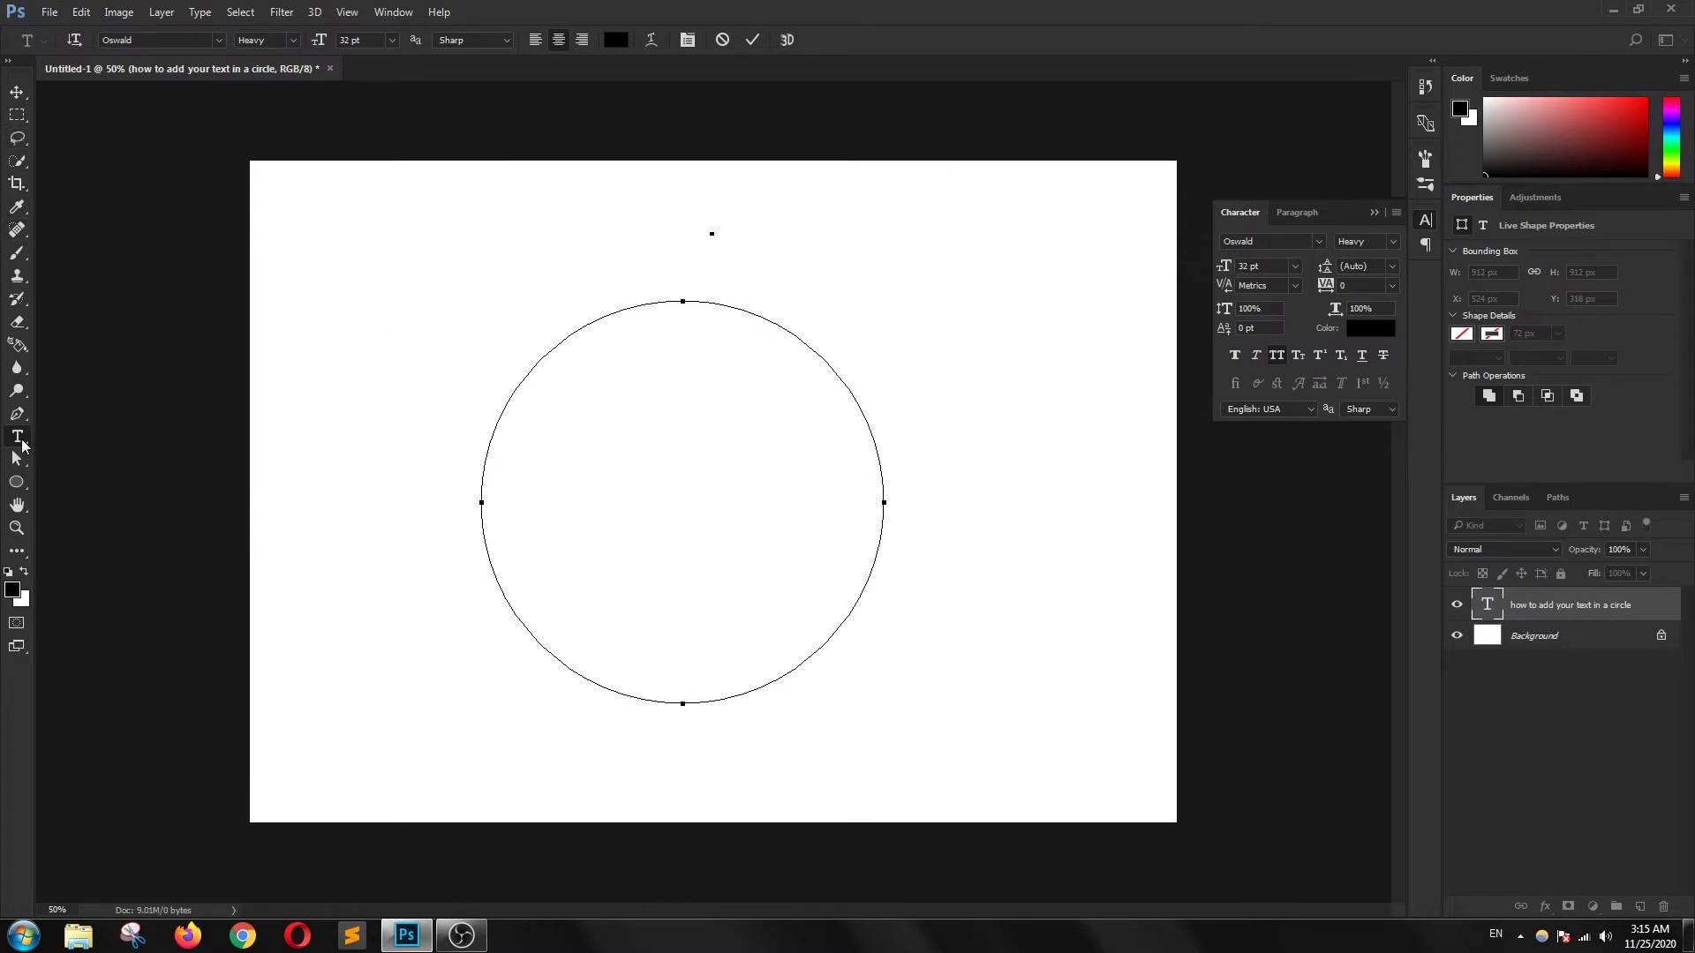
{"action": "left_click", "coordinate": [722, 42]}
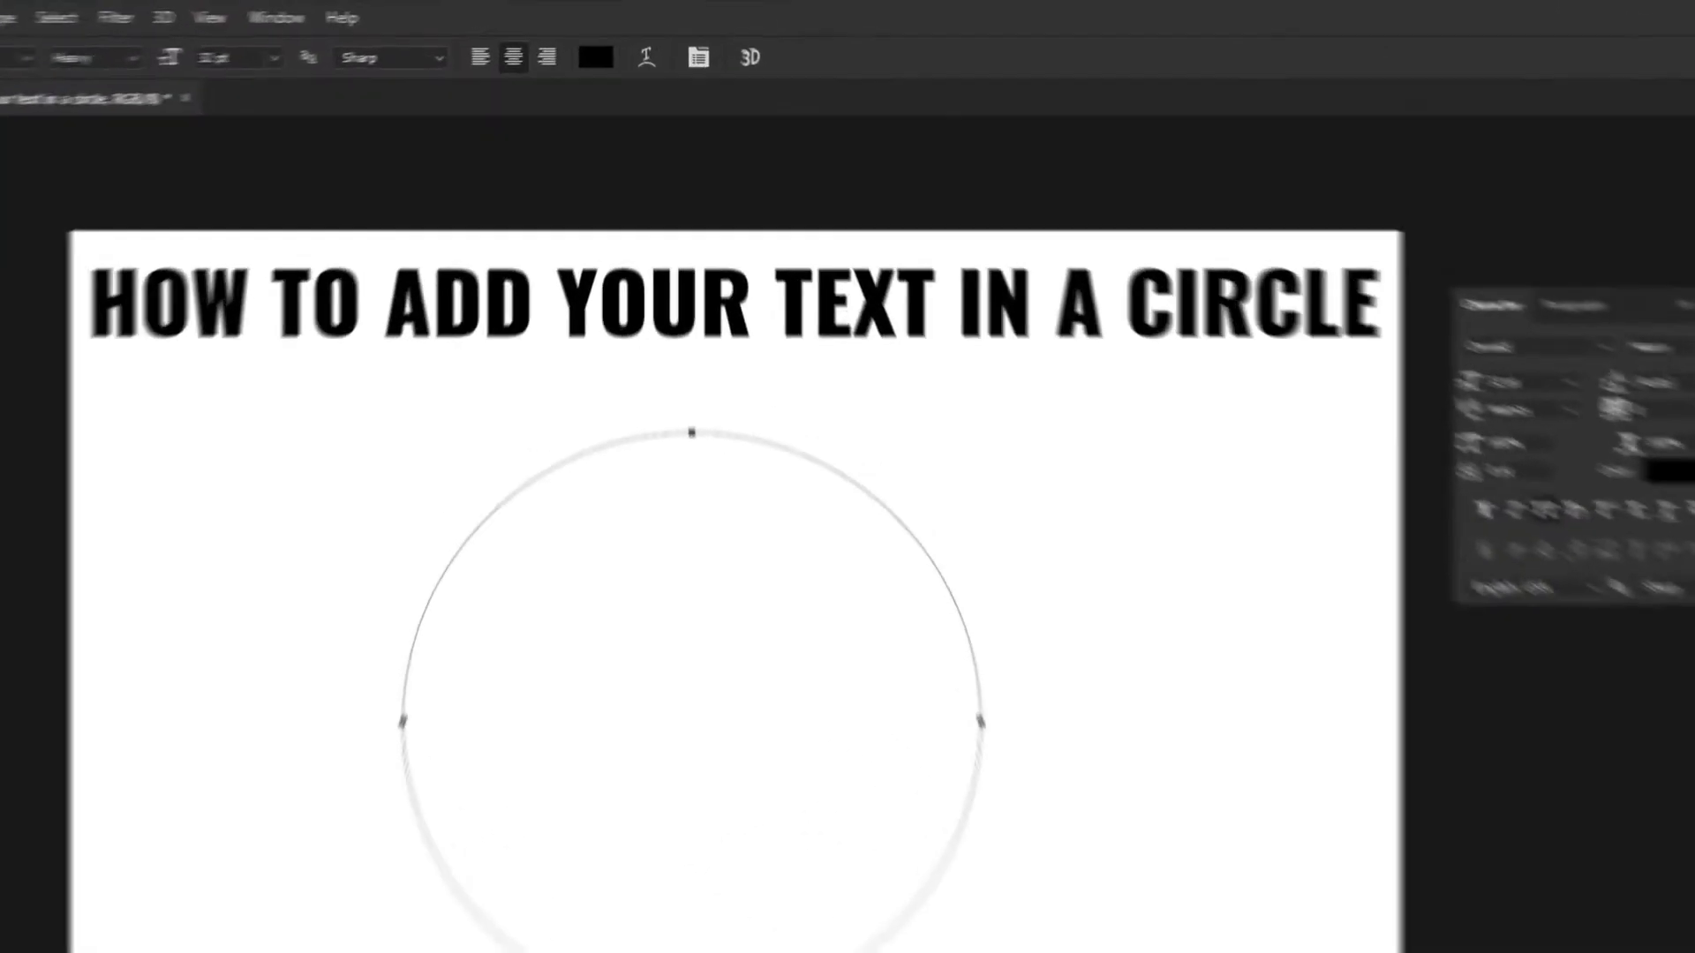
Step: Cut the remaining title text and start a new type layer on the circle's top
{"action": "left_click", "coordinate": [841, 294]}
{"action": "key", "text": "ctrl+a"}
{"action": "key", "text": "ctrl+x"}
{"action": "key", "text": "ctrl+x"}
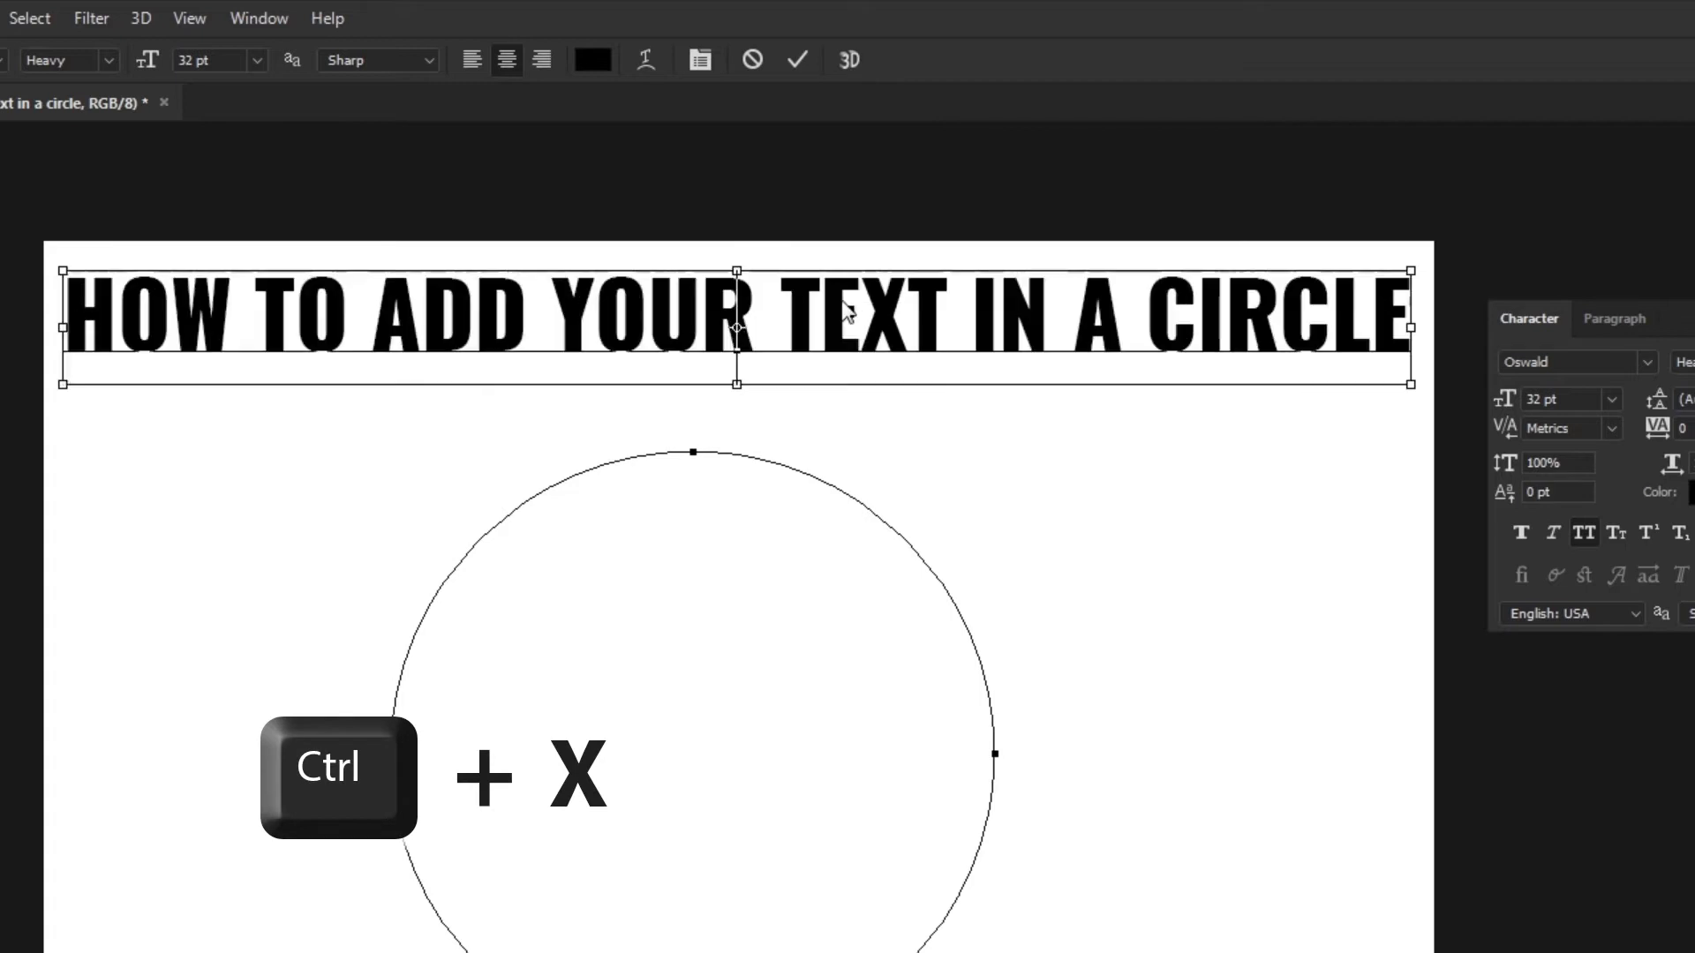
{"action": "left_click", "coordinate": [799, 60]}
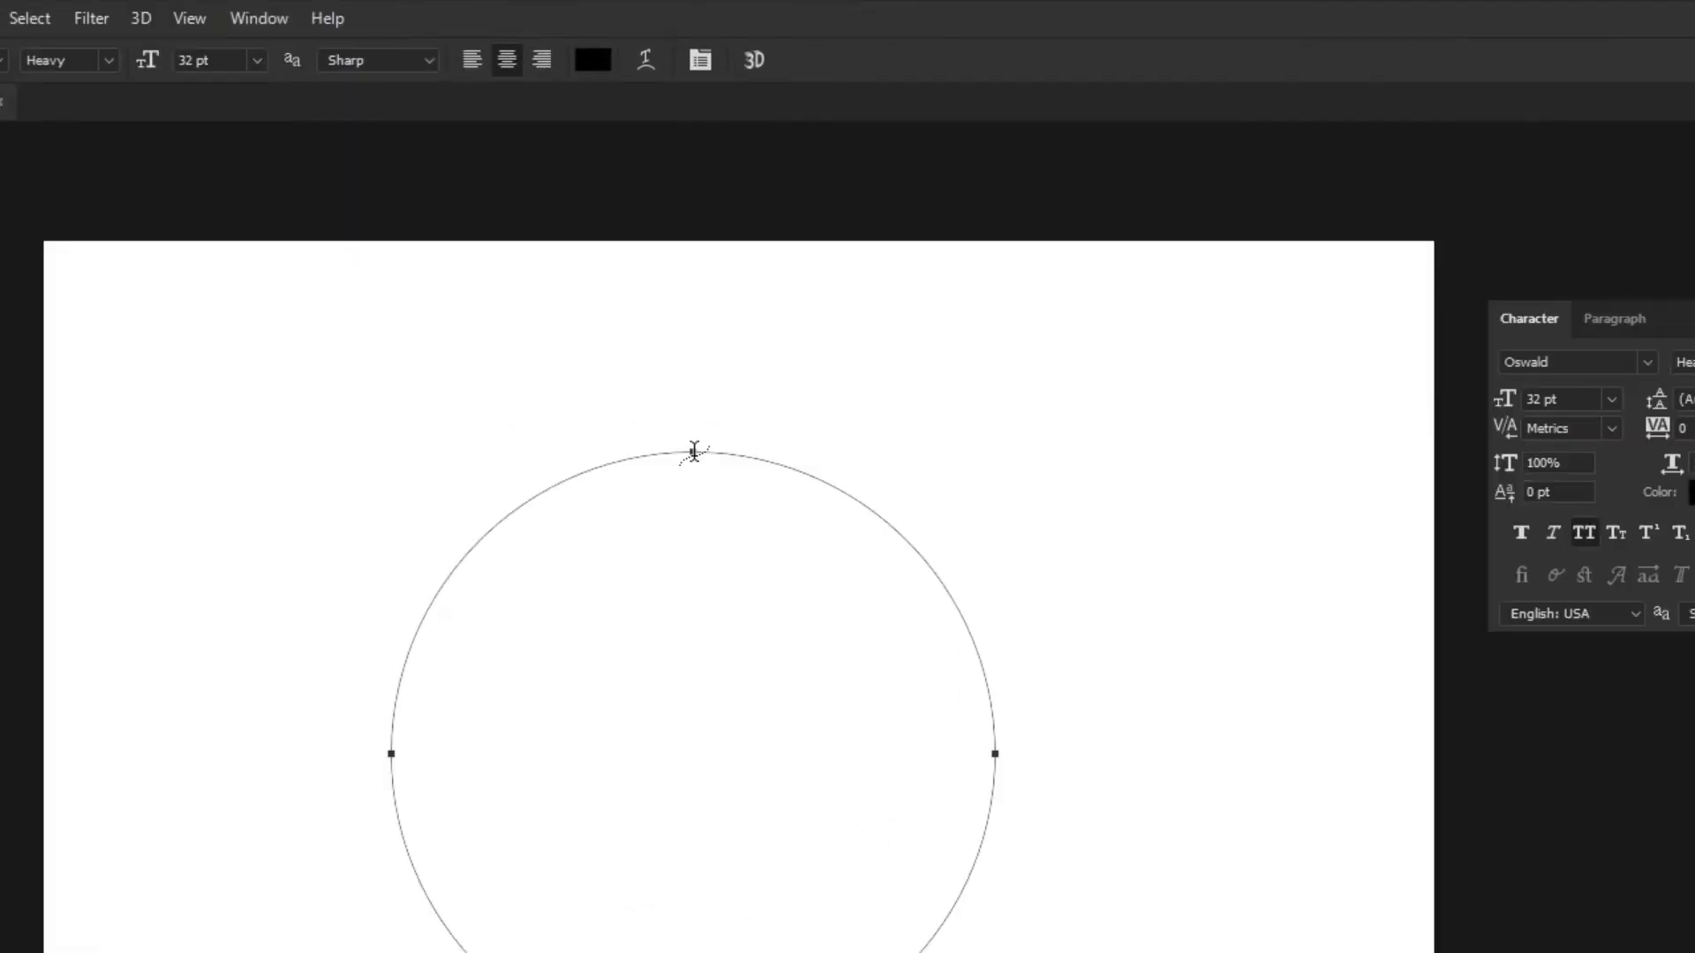
{"action": "left_click", "coordinate": [683, 303]}
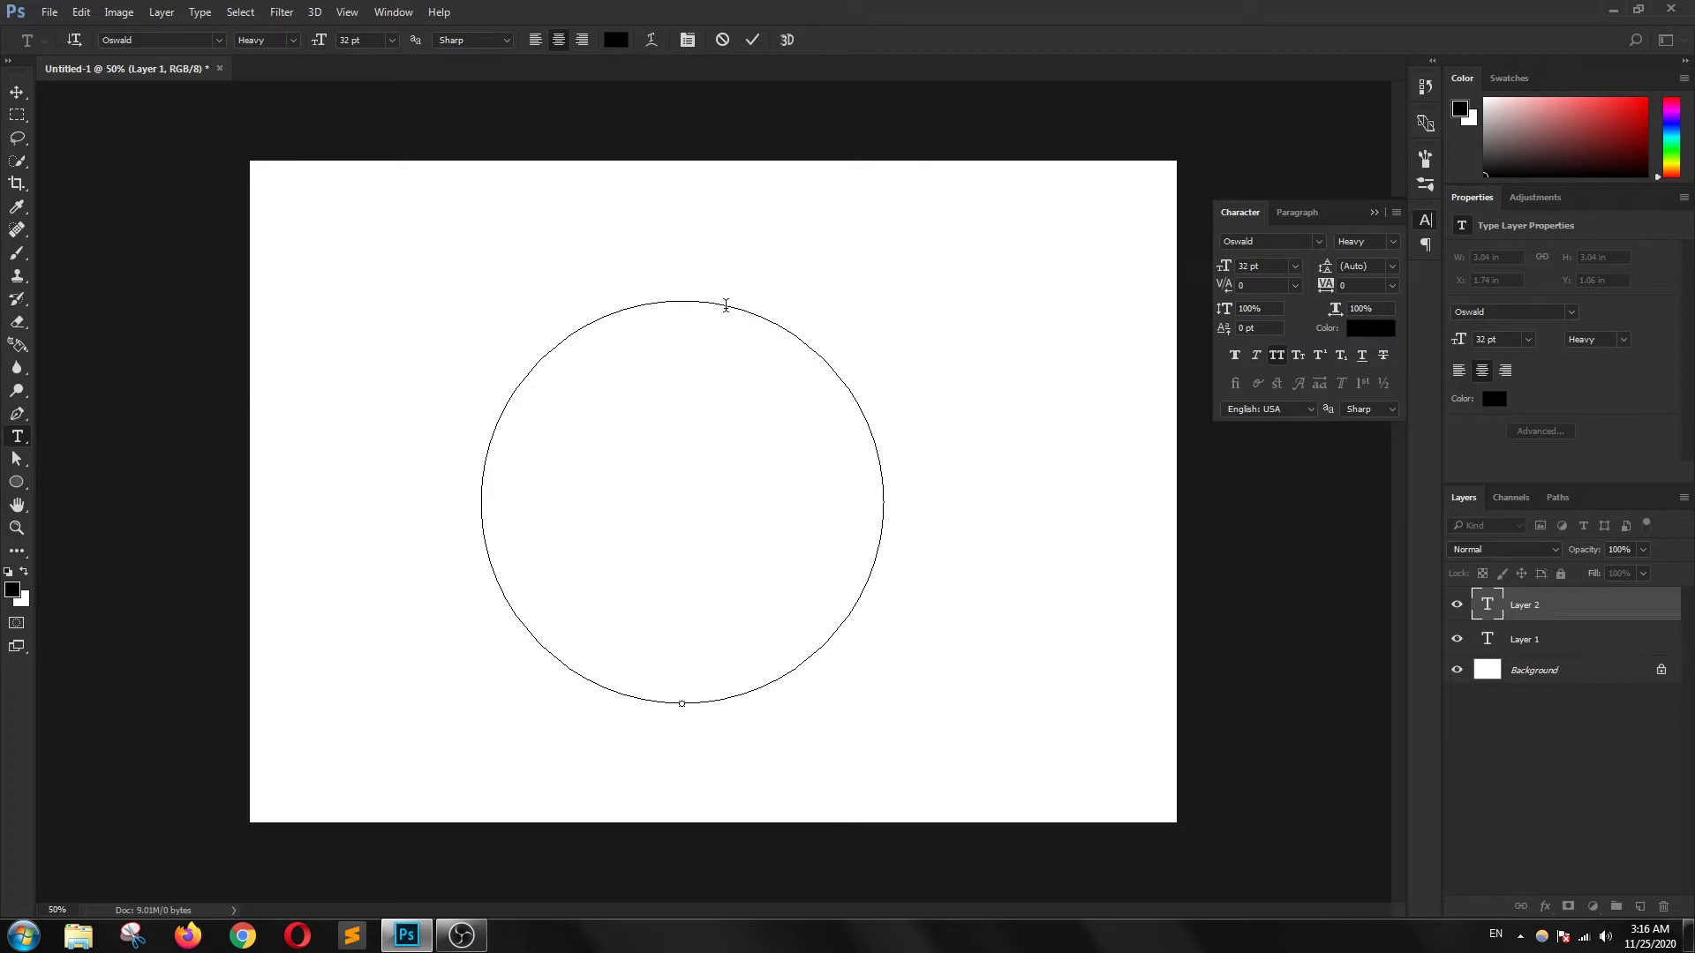
Step: Paste the title onto the circle path and enlarge it to 36 pt
{"action": "key", "text": "ctrl"}
{"action": "key", "text": "ctrl+v"}
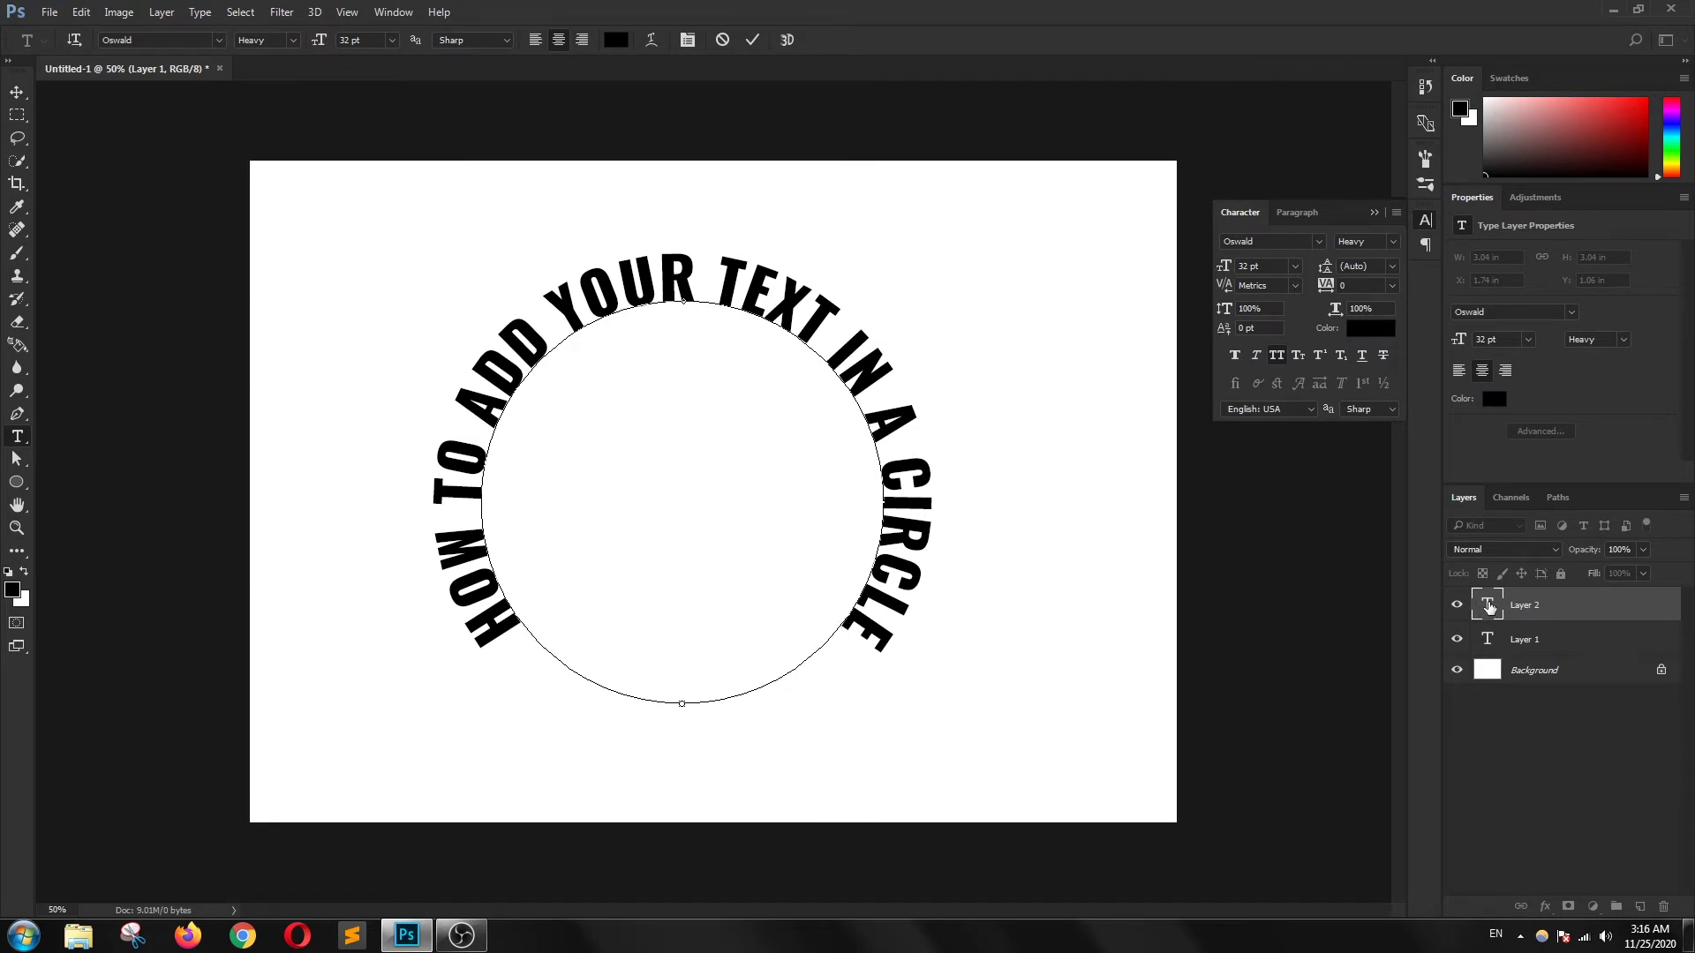
{"action": "left_click", "coordinate": [1489, 605]}
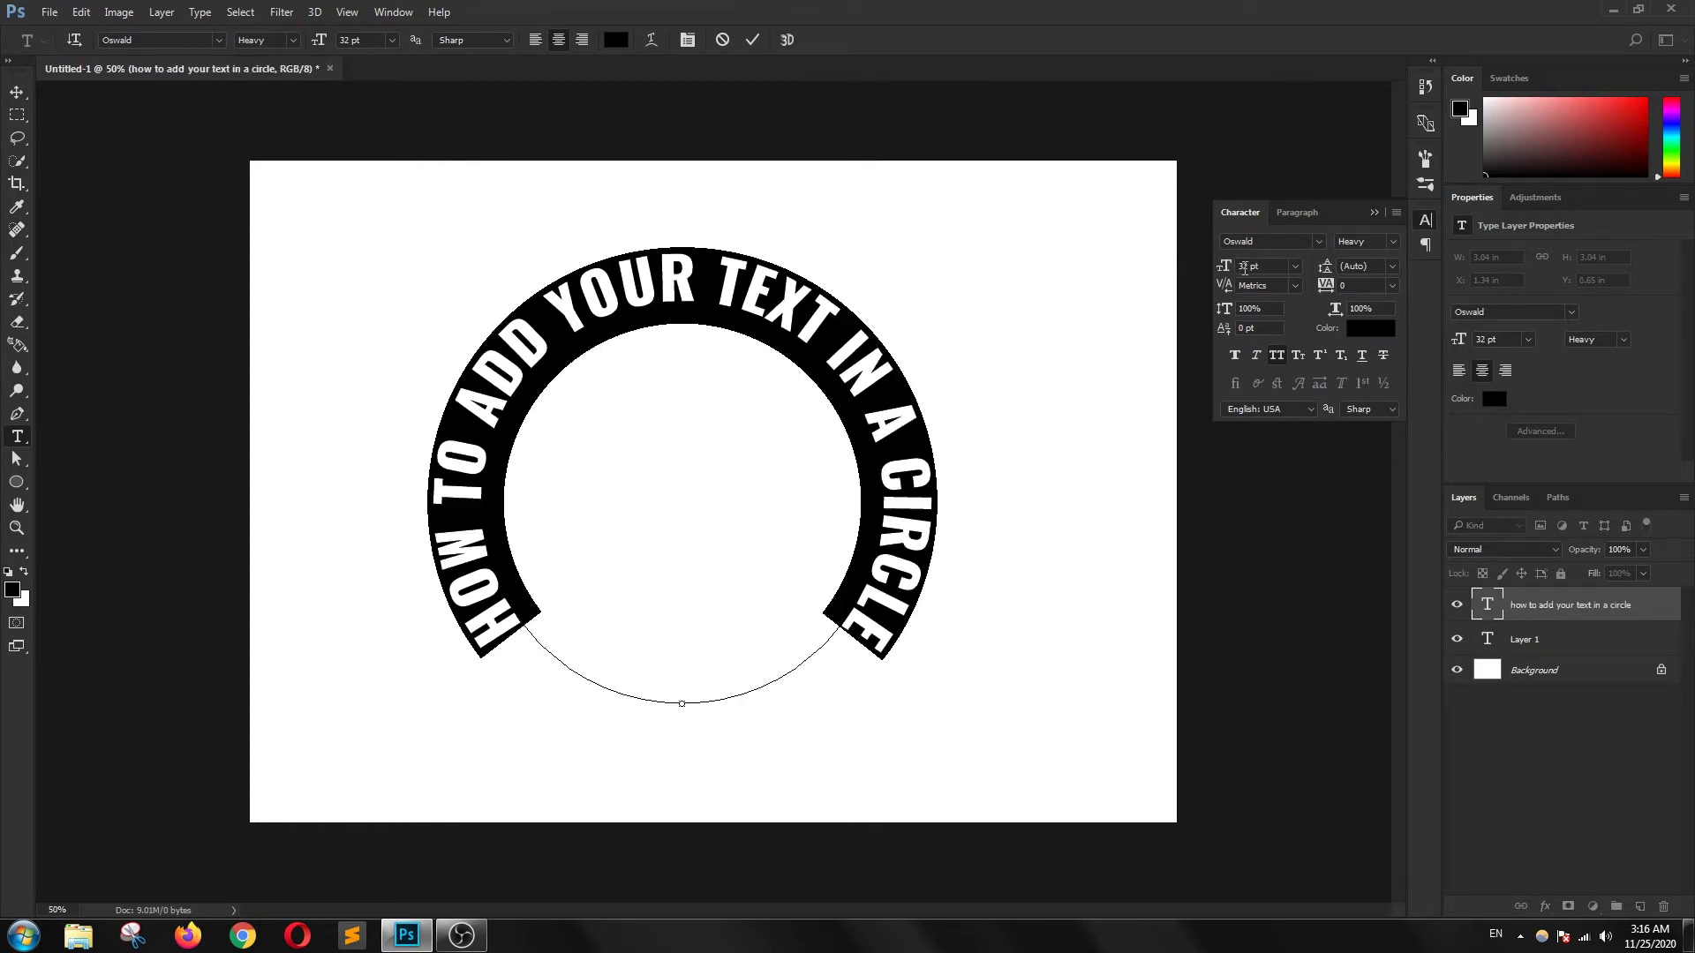
{"action": "key", "text": "Up"}
{"action": "key", "text": "Up"}
{"action": "key", "text": "Up"}
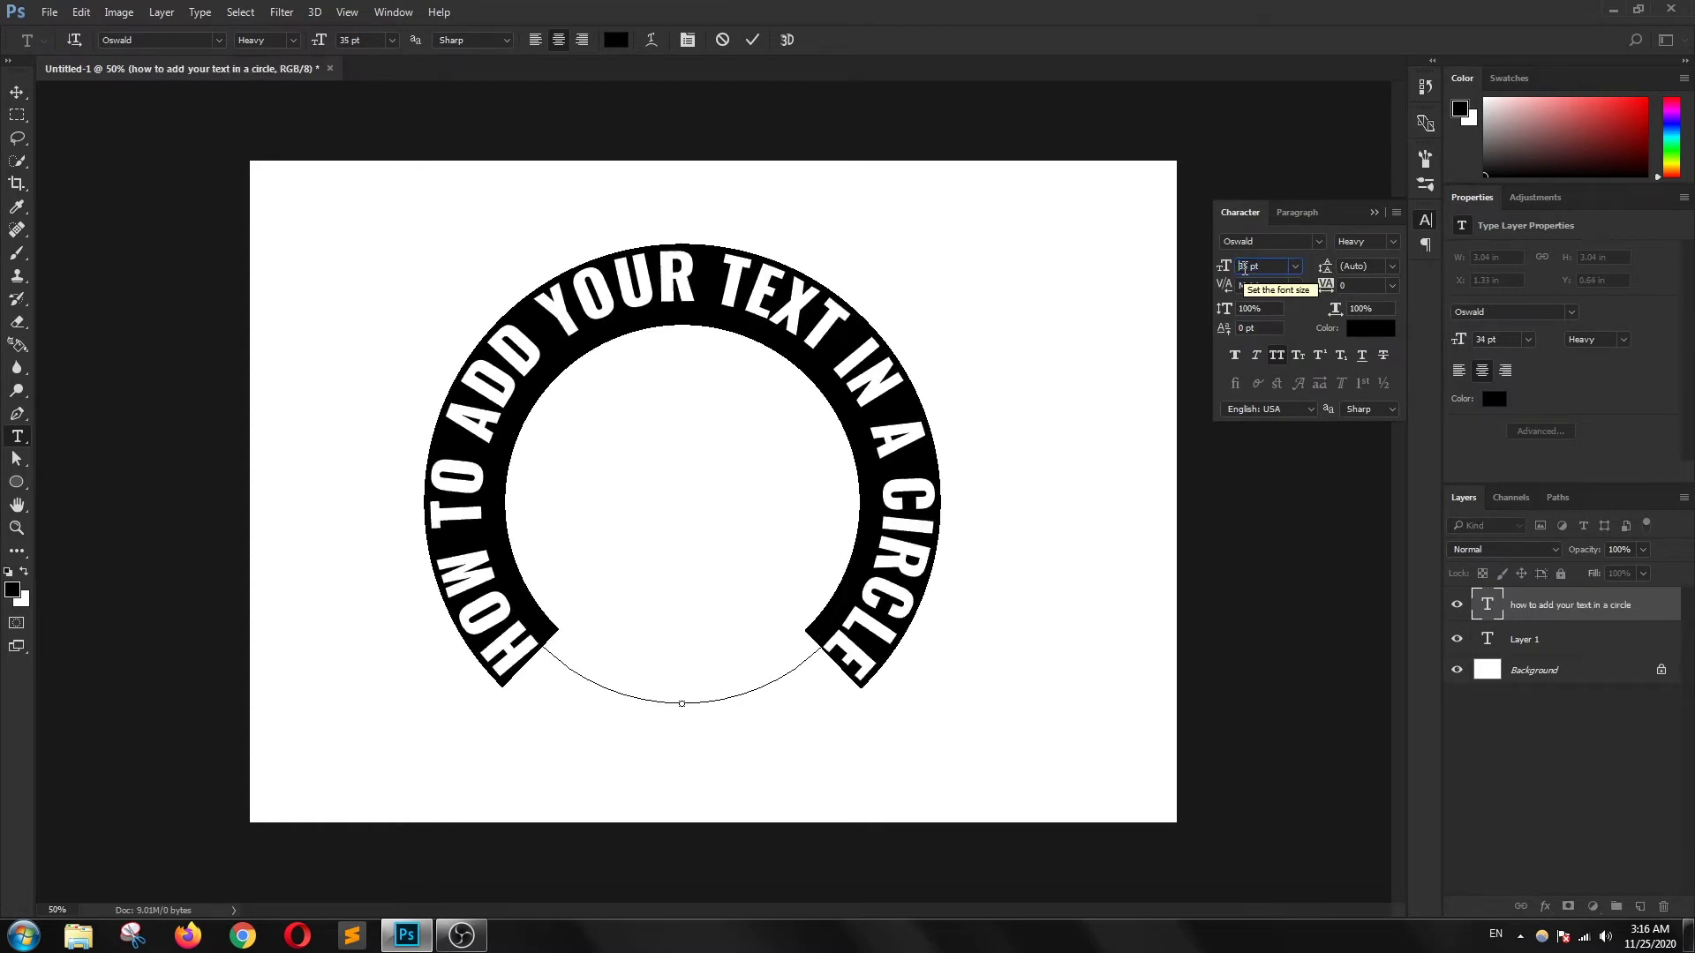
{"action": "key", "text": "Up"}
{"action": "key", "text": "Up"}
{"action": "key", "text": "Up"}
{"action": "key", "text": "Up"}
{"action": "key", "text": "Up"}
{"action": "key", "text": "Up"}
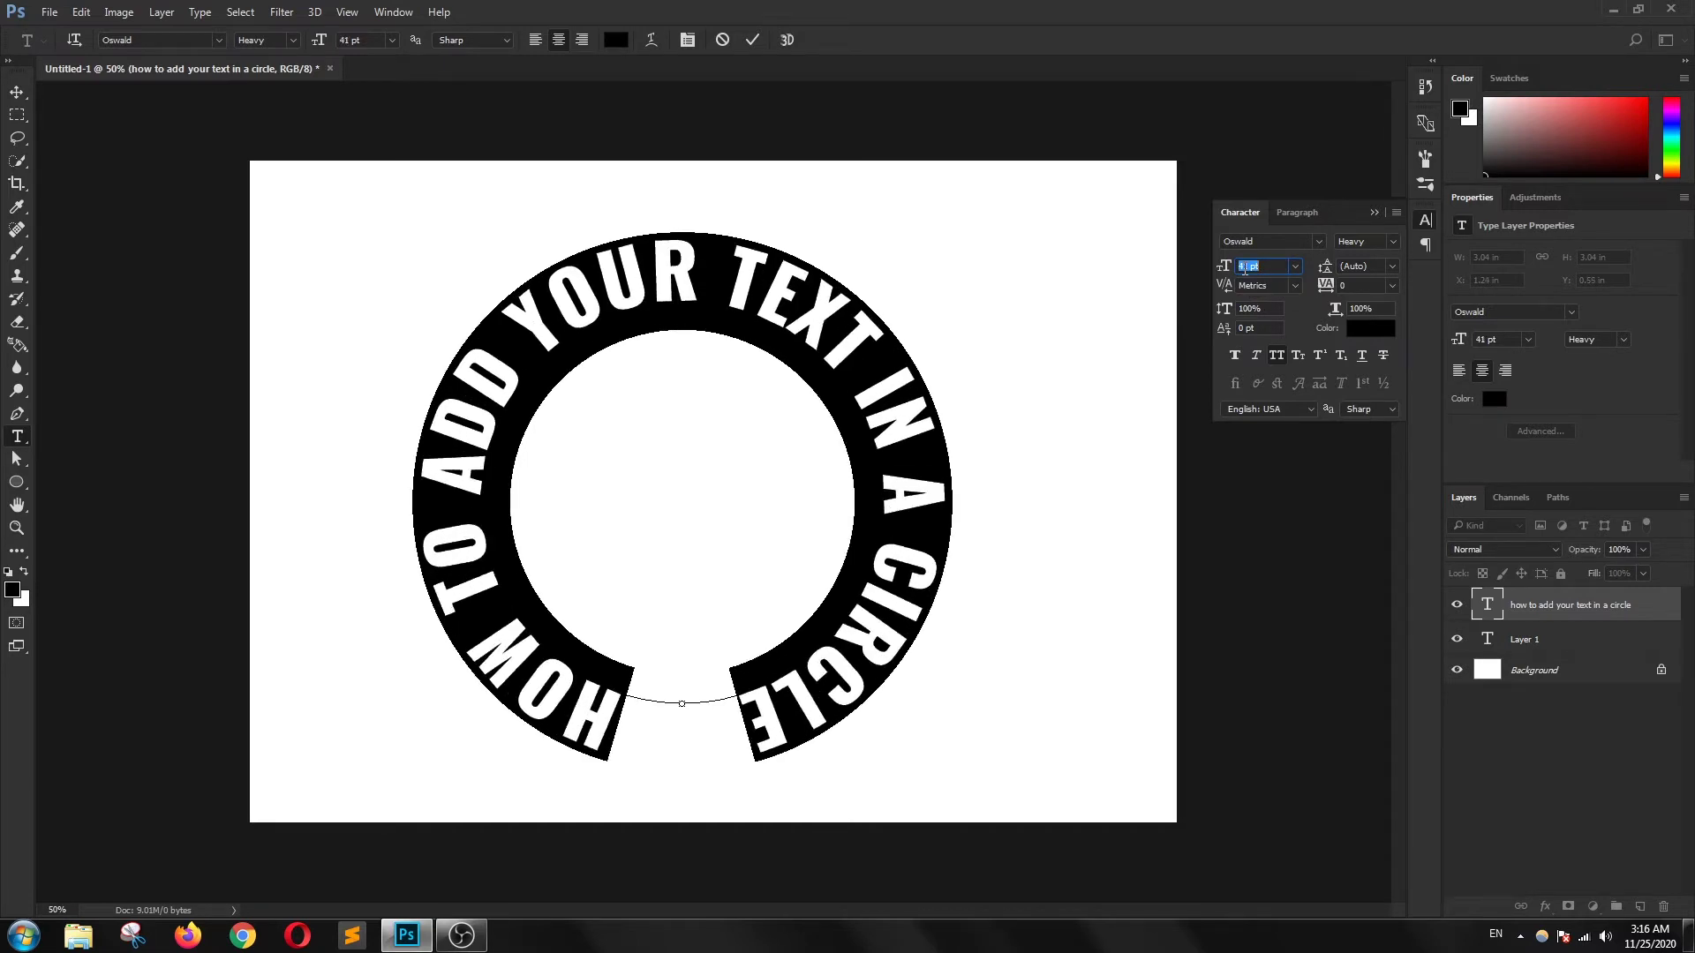
Step: Lower the wrapped title to 40 pt and commit the edit
{"action": "key", "text": "Down"}
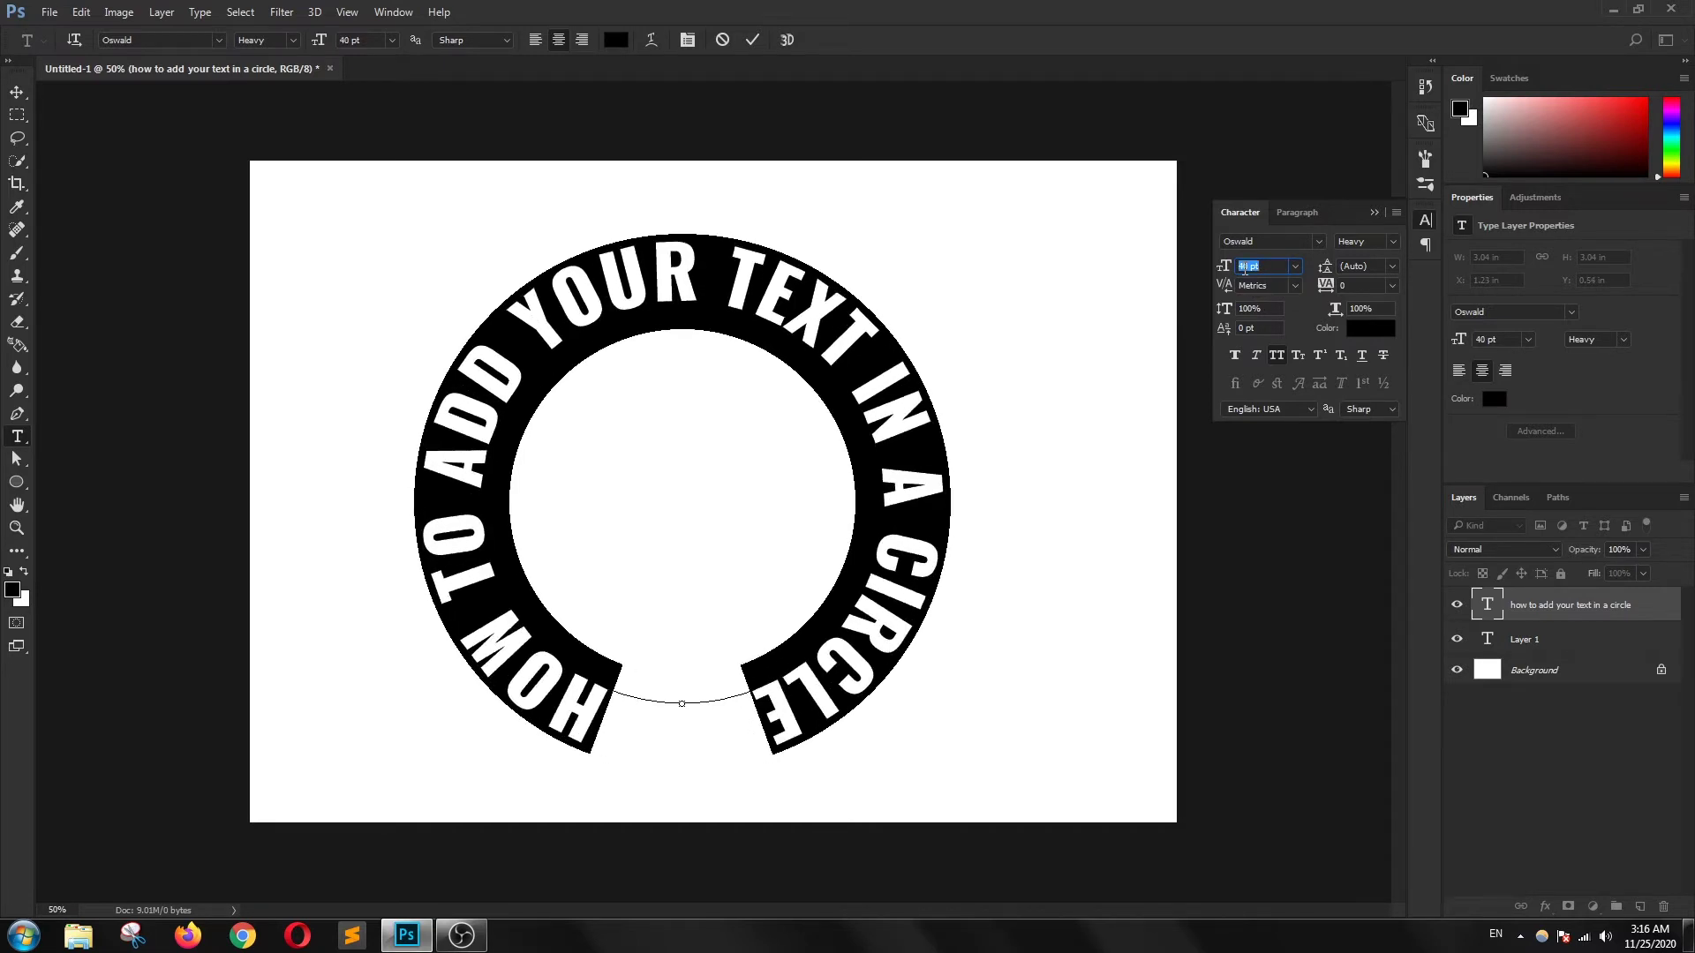
{"action": "left_click", "coordinate": [751, 42]}
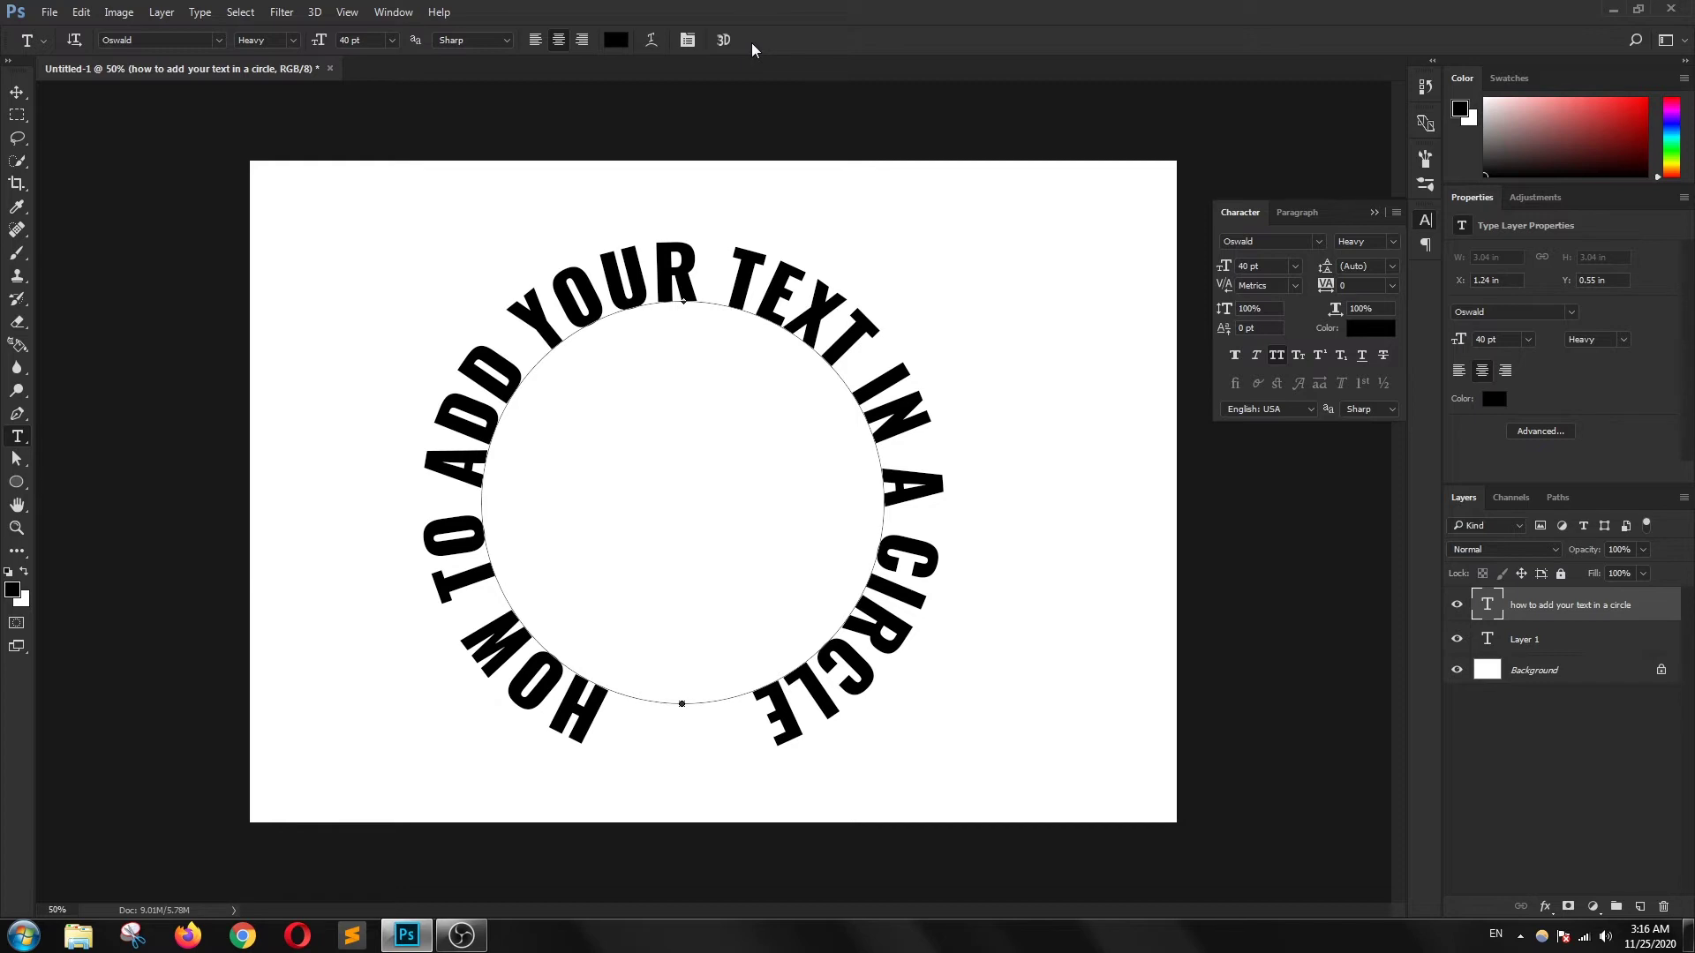
{"action": "left_click", "coordinate": [17, 459]}
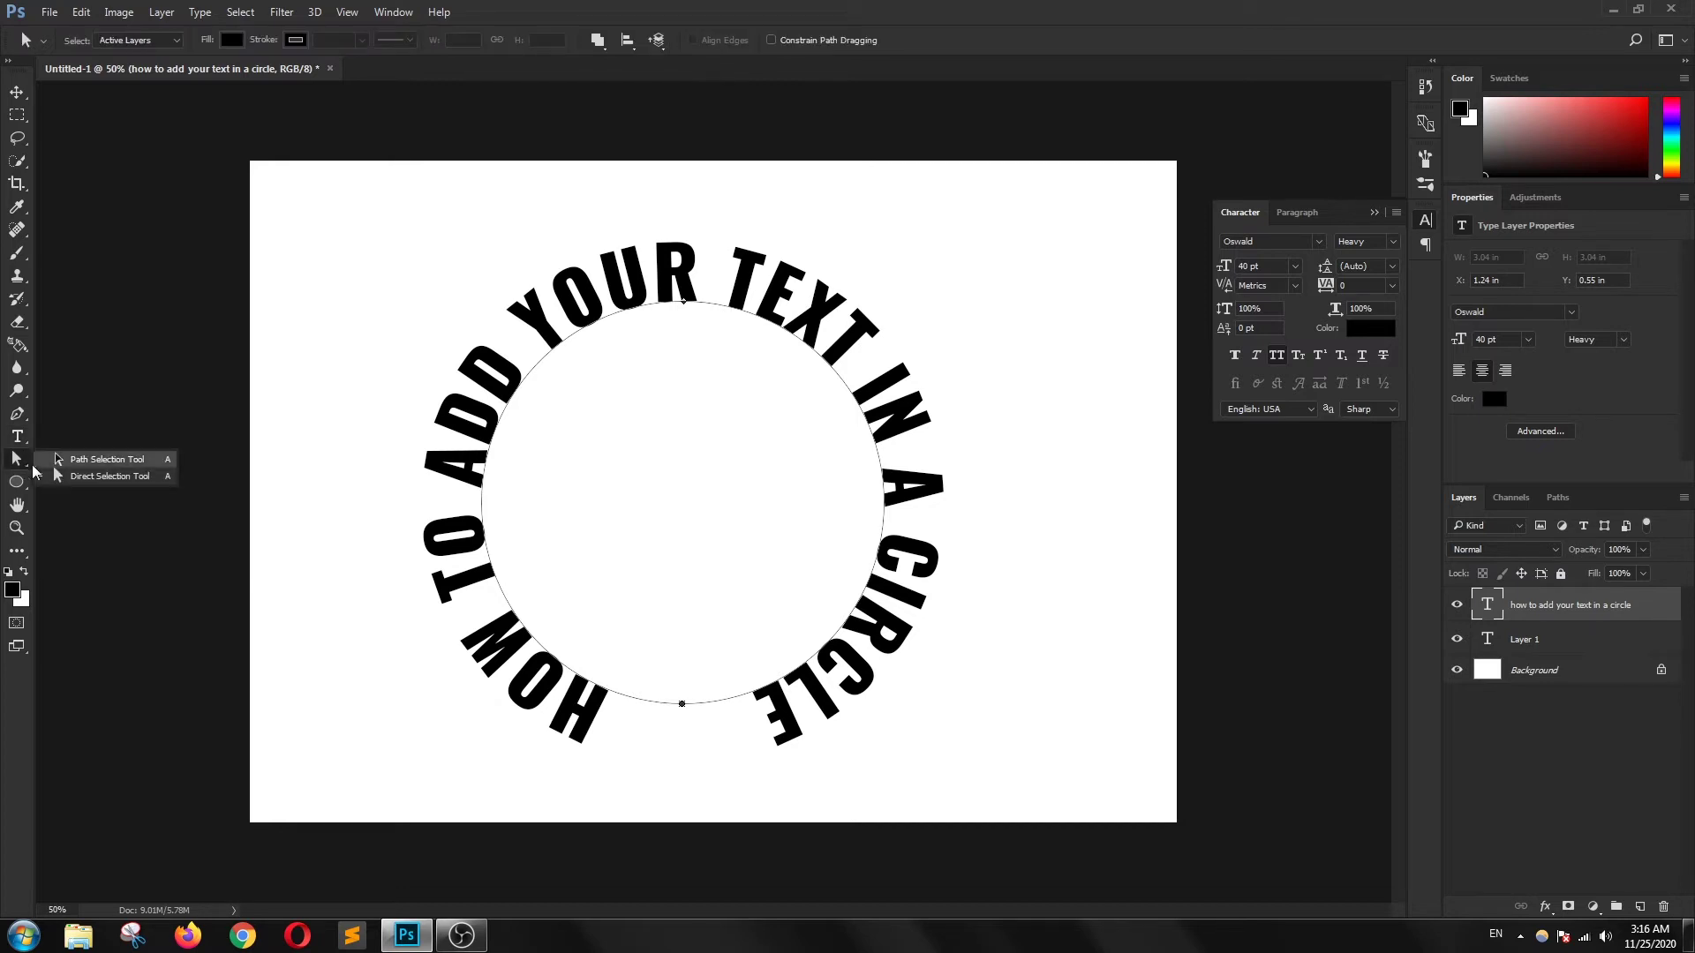
Step: Switch to the Path Selection tool and grab the circular text's start point
{"action": "left_click", "coordinate": [93, 463]}
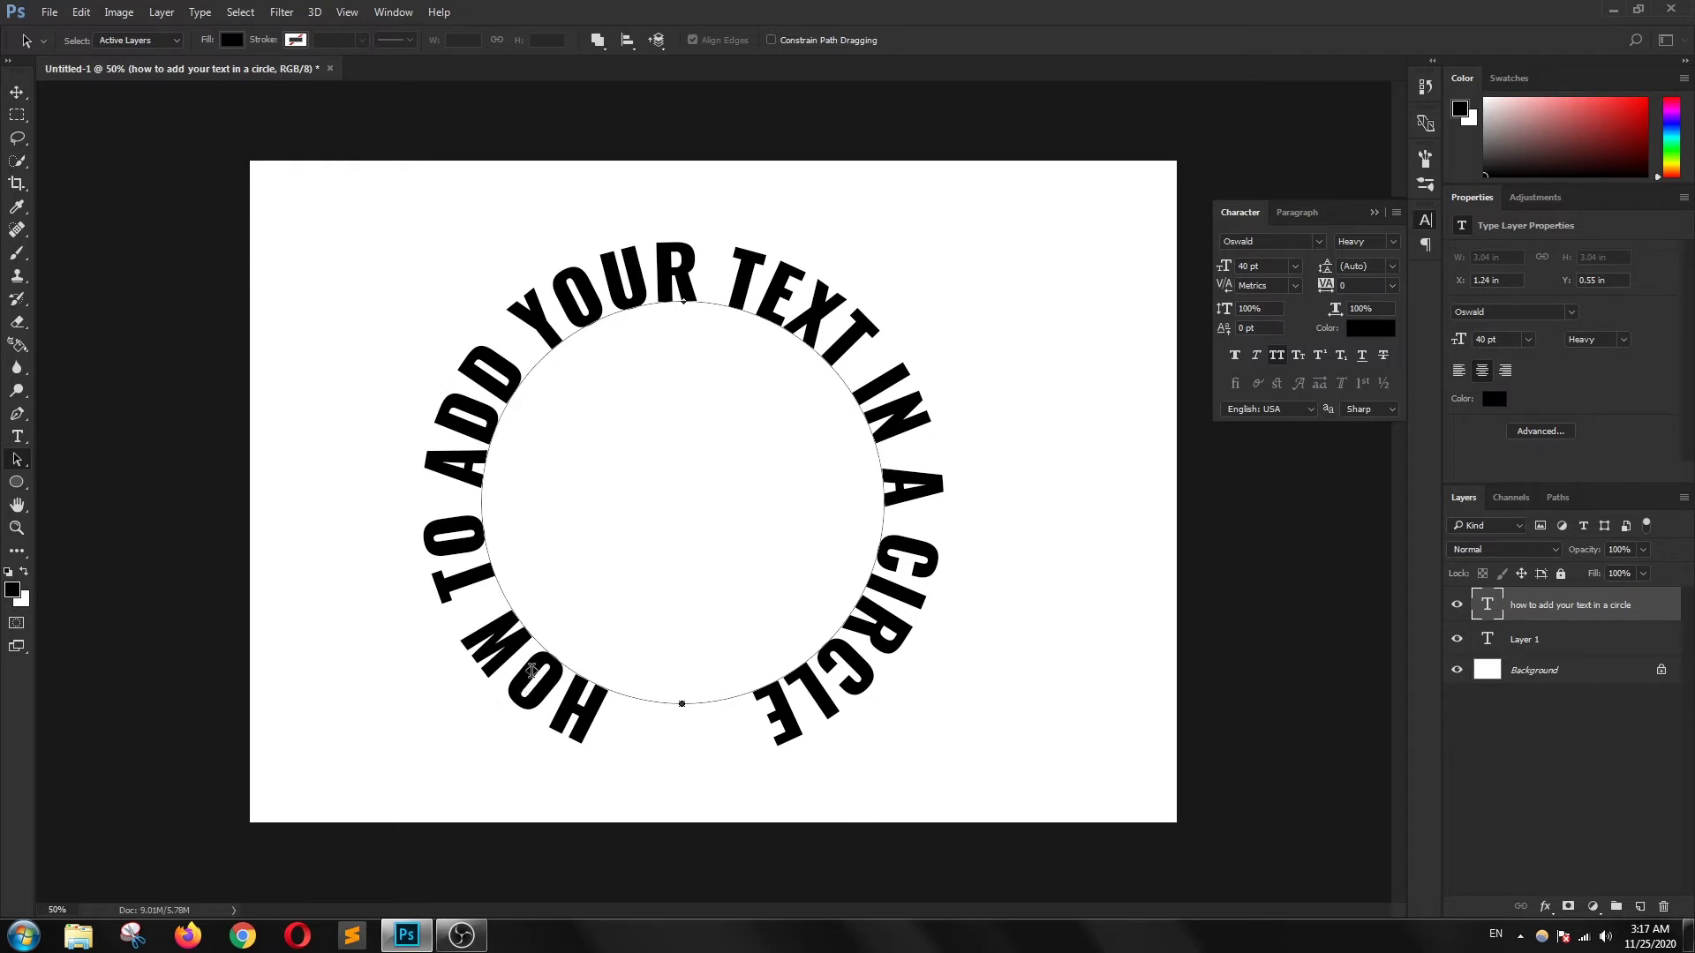
{"action": "right_click", "coordinate": [16, 460]}
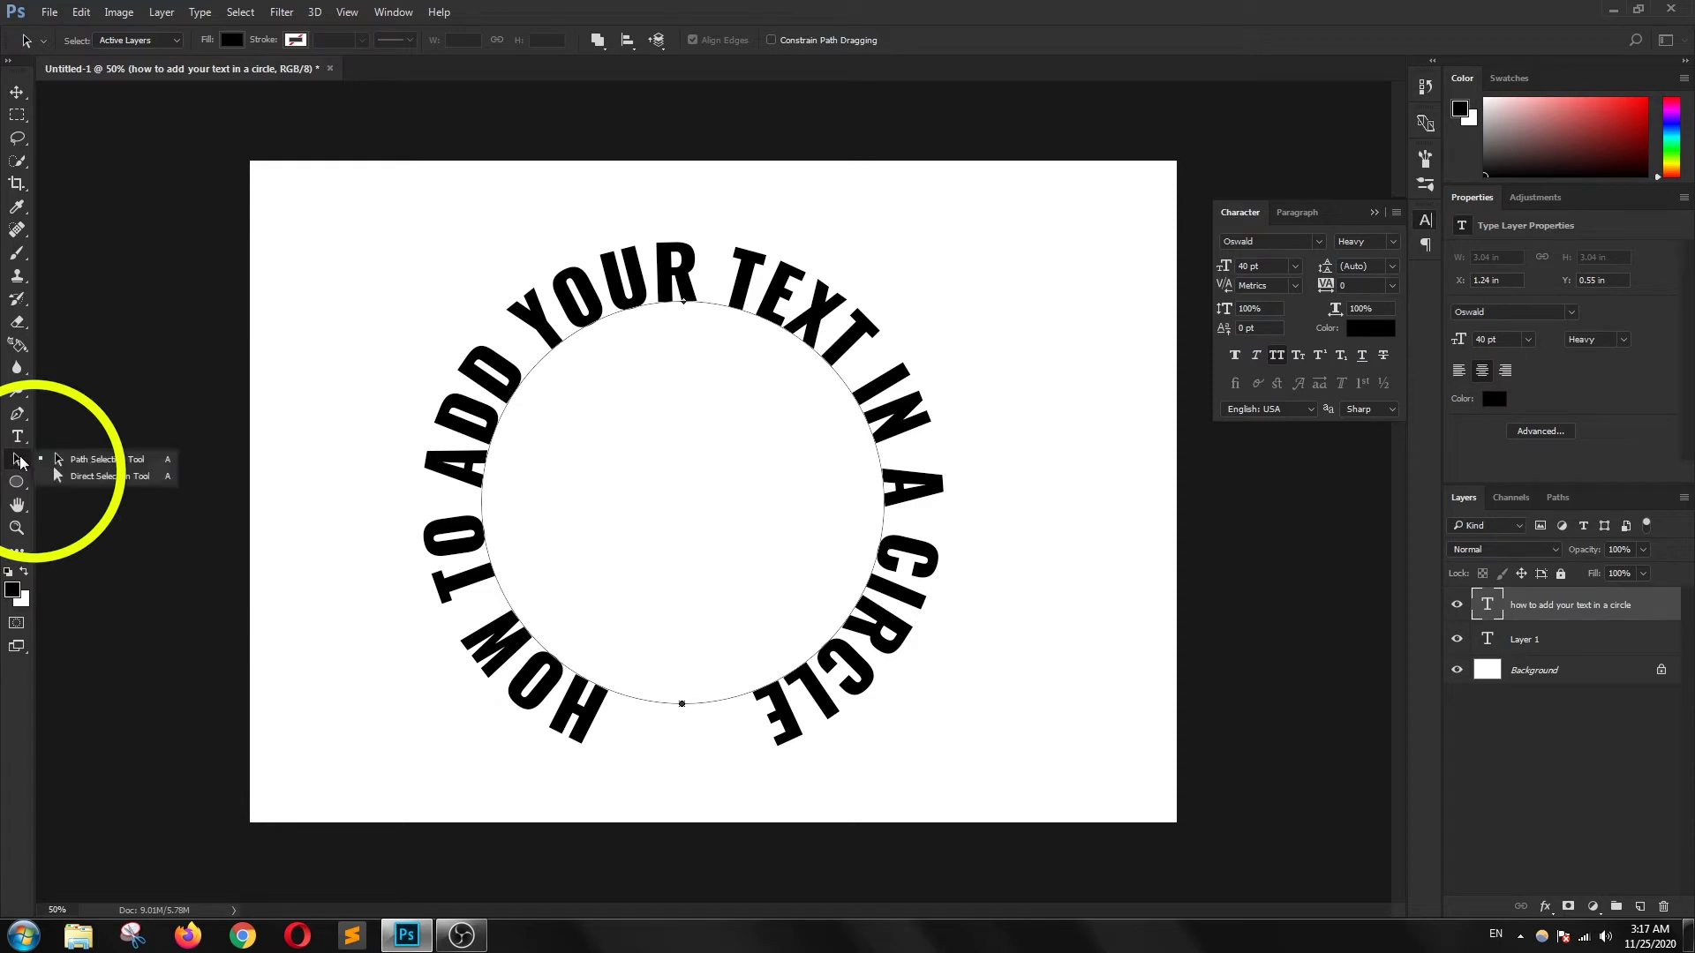
{"action": "left_click", "coordinate": [110, 461]}
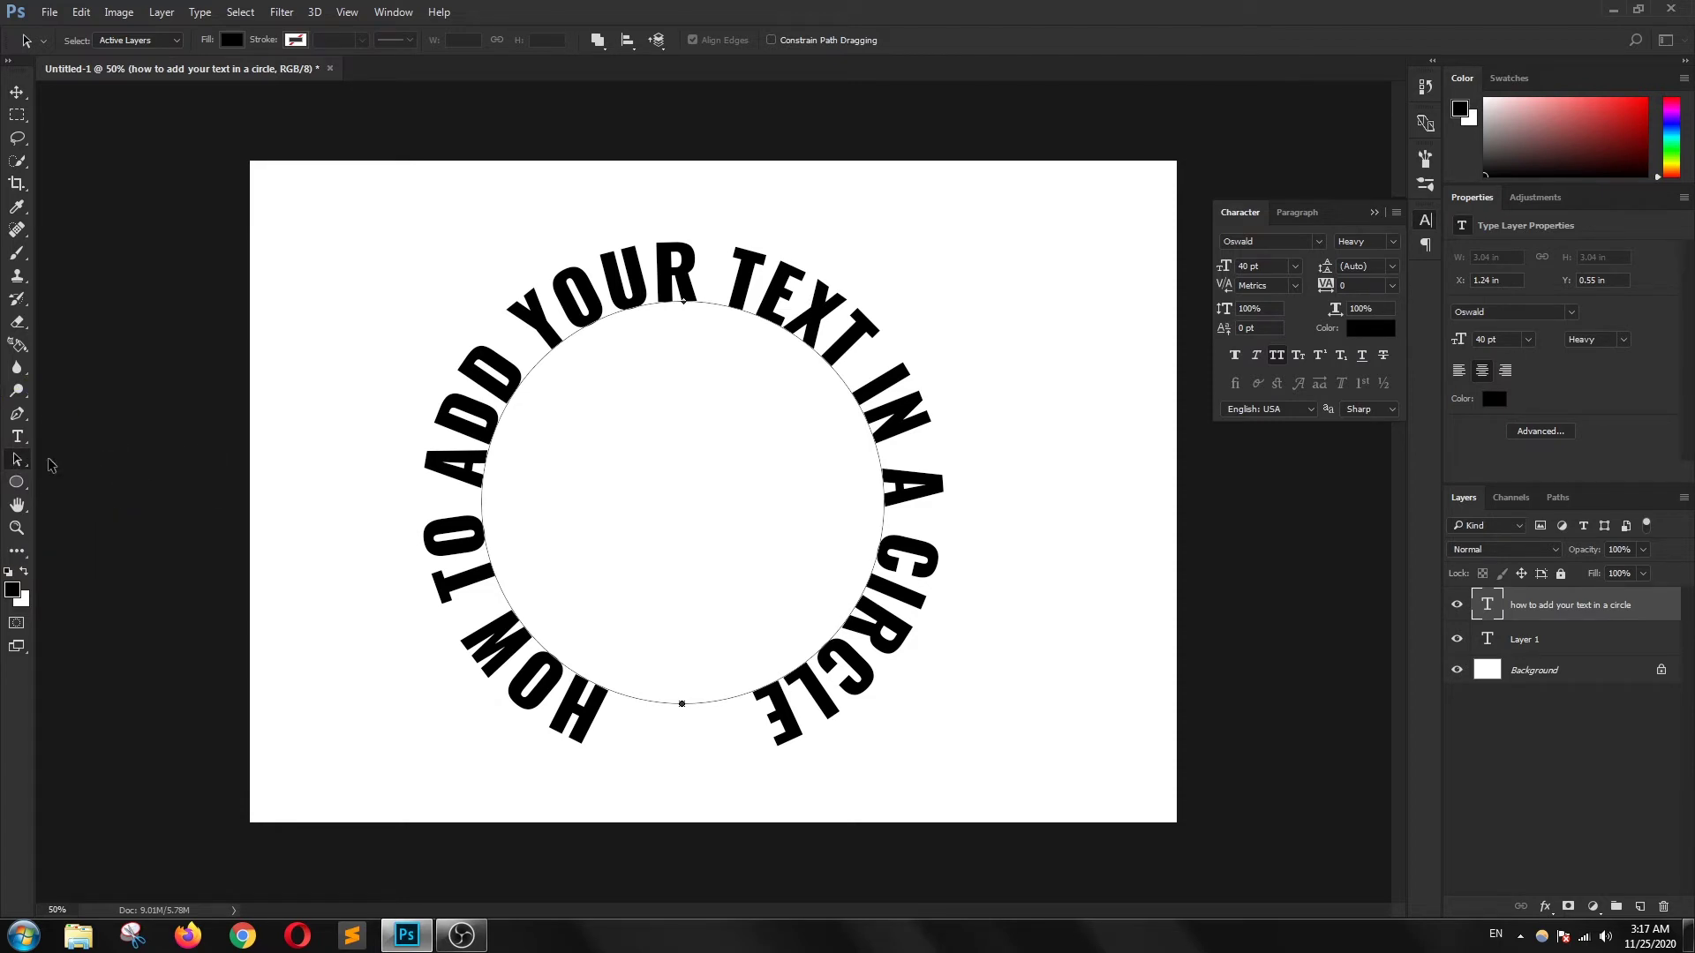
{"action": "left_click", "coordinate": [528, 671]}
Step: Slide the title along the circle, outside the path, from upper left to lower left
{"action": "left_click_drag", "start_coordinate": [527, 671], "coordinate": [499, 633]}
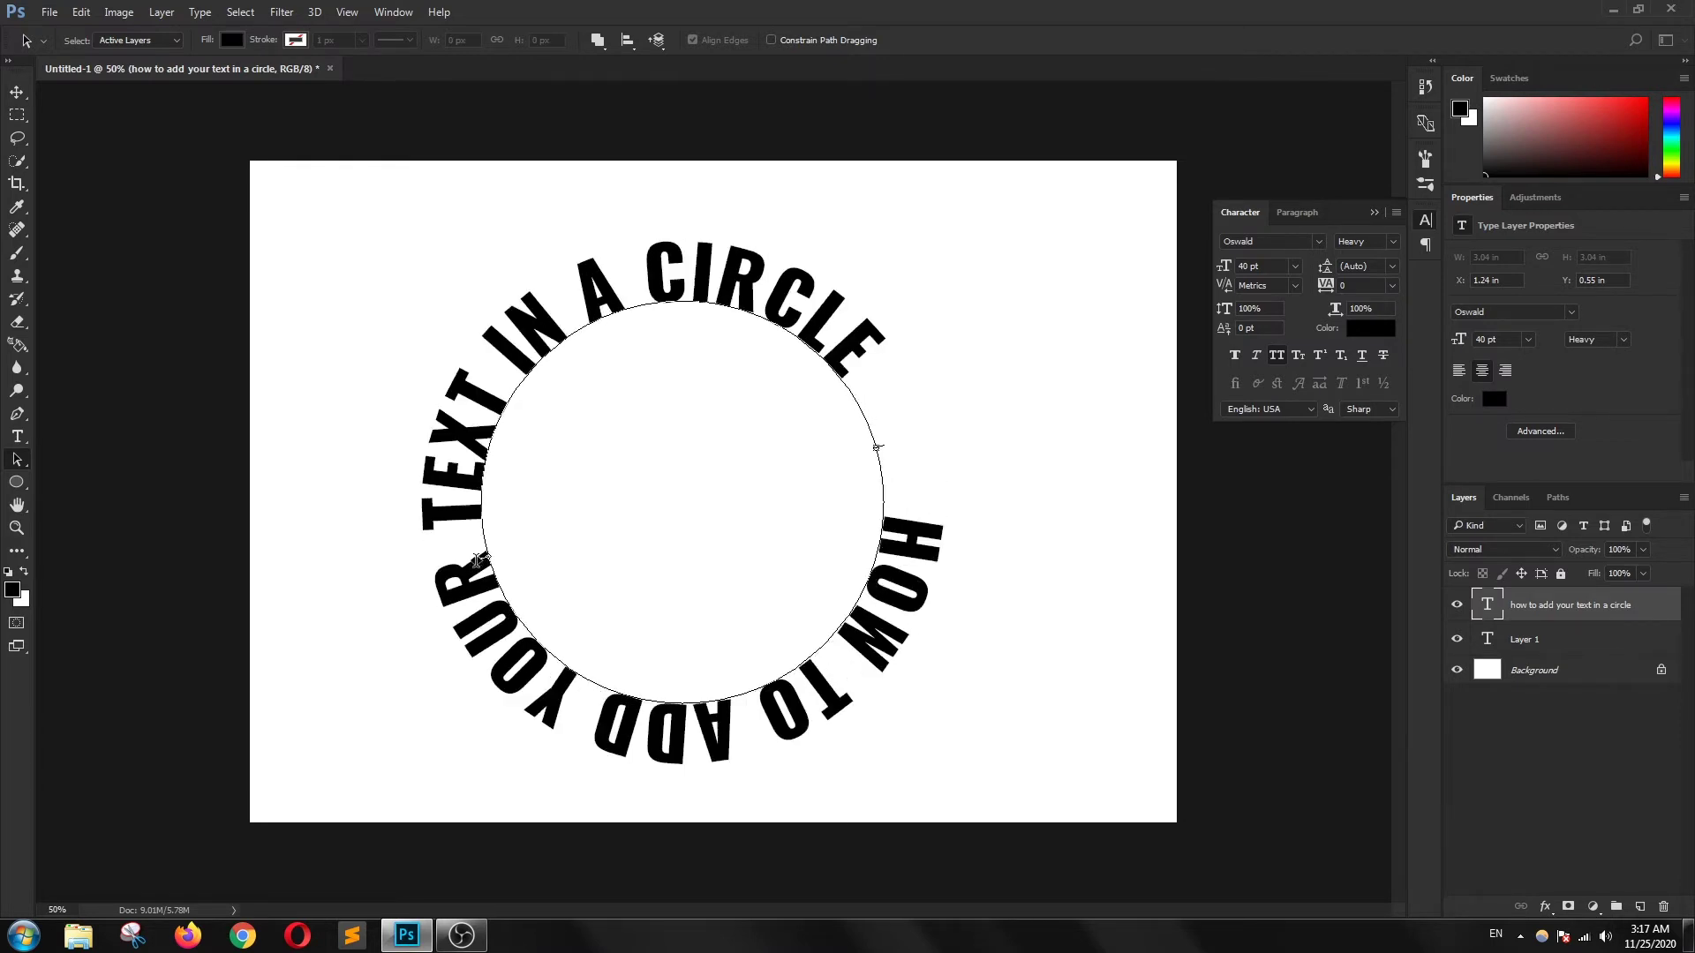
{"action": "mouse_move", "coordinate": [498, 632]}
{"action": "left_mouse_down"}
{"action": "mouse_move", "coordinate": [474, 415]}
{"action": "mouse_move", "coordinate": [570, 320]}
{"action": "mouse_move", "coordinate": [681, 301]}
{"action": "left_mouse_up"}
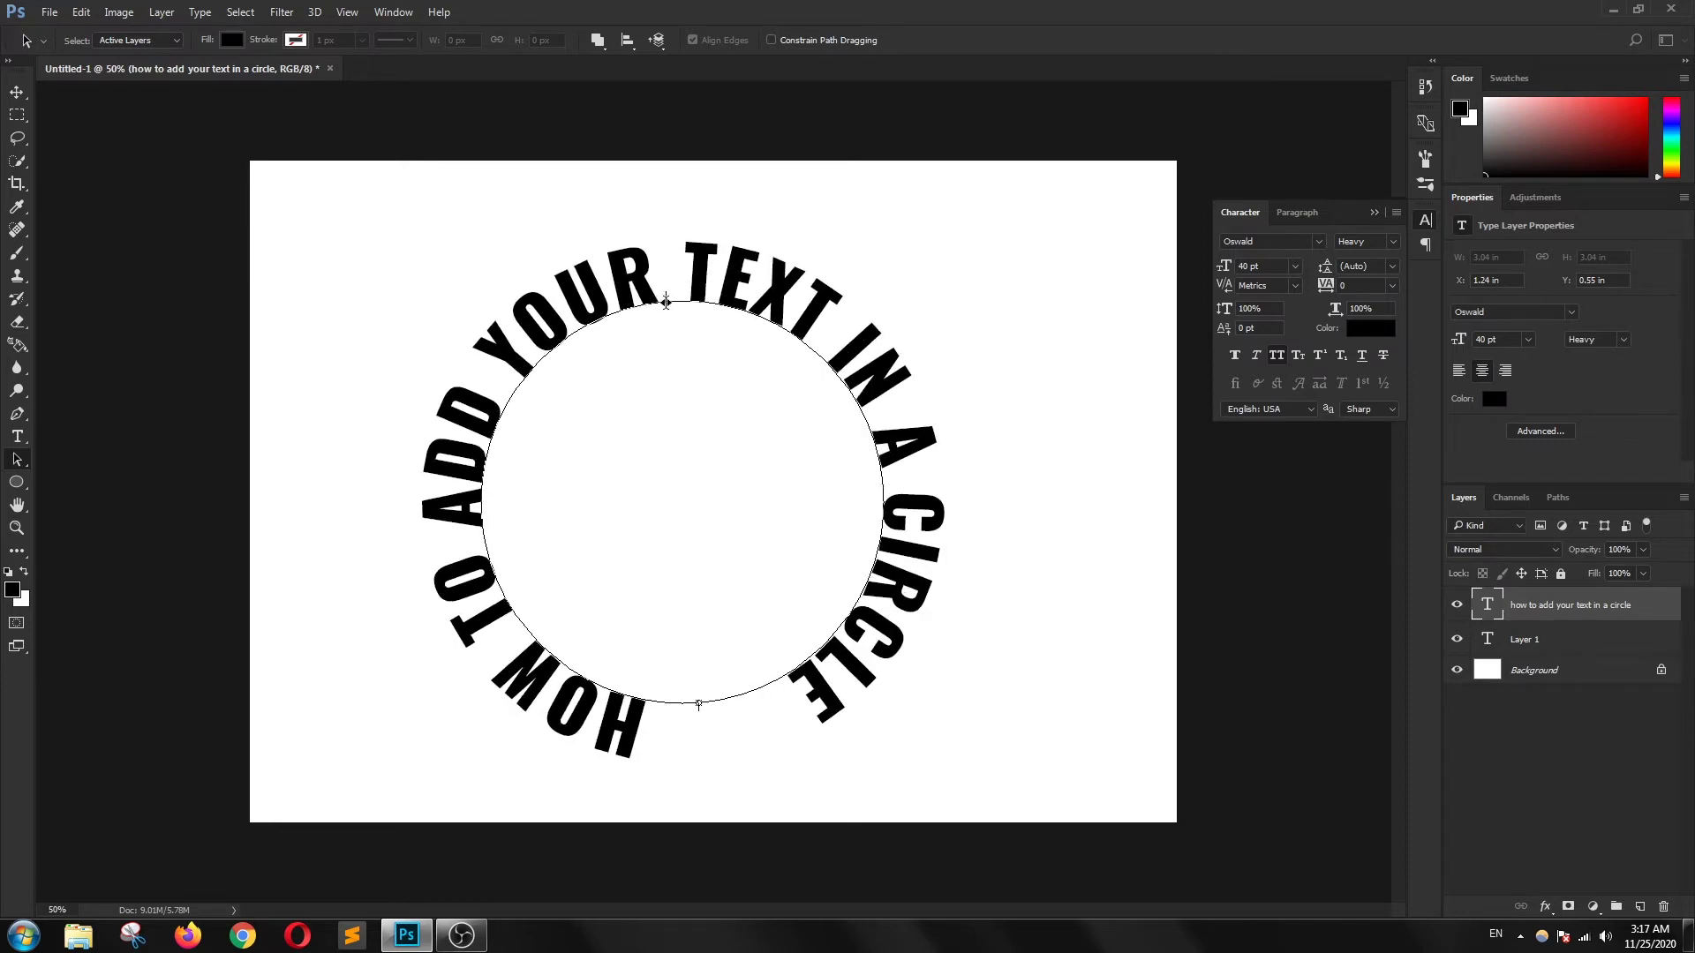
{"action": "left_click_drag", "start_coordinate": [682, 301], "coordinate": [705, 309]}
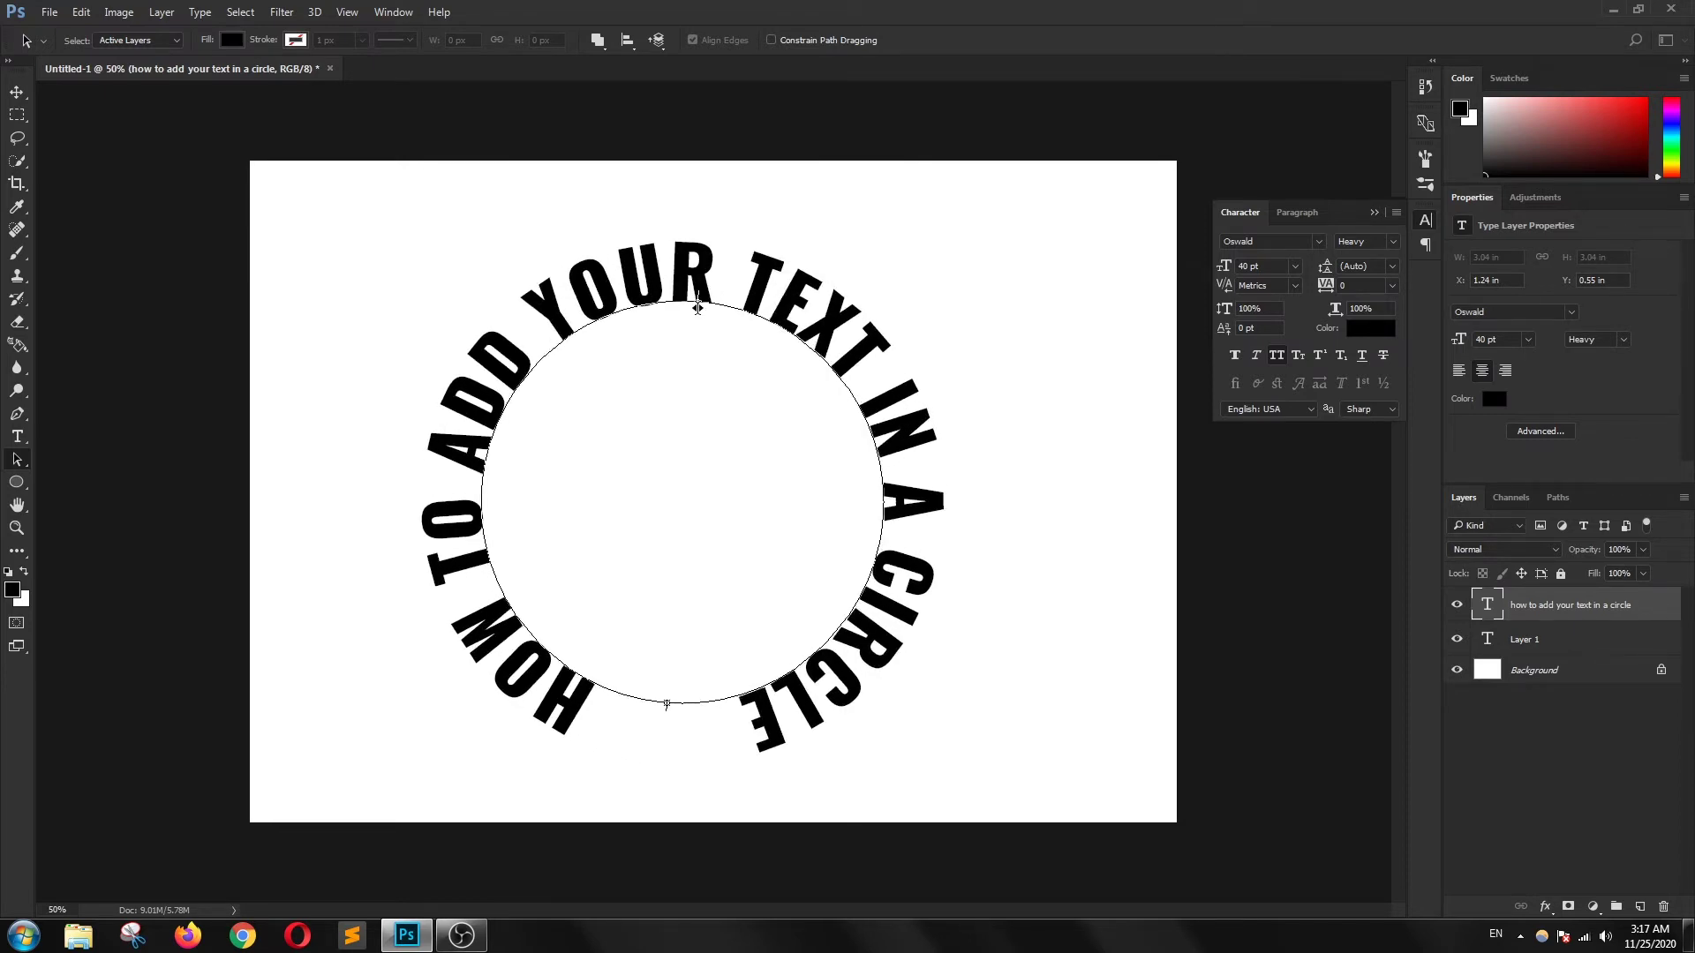
{"action": "left_click_drag", "start_coordinate": [704, 309], "coordinate": [702, 287]}
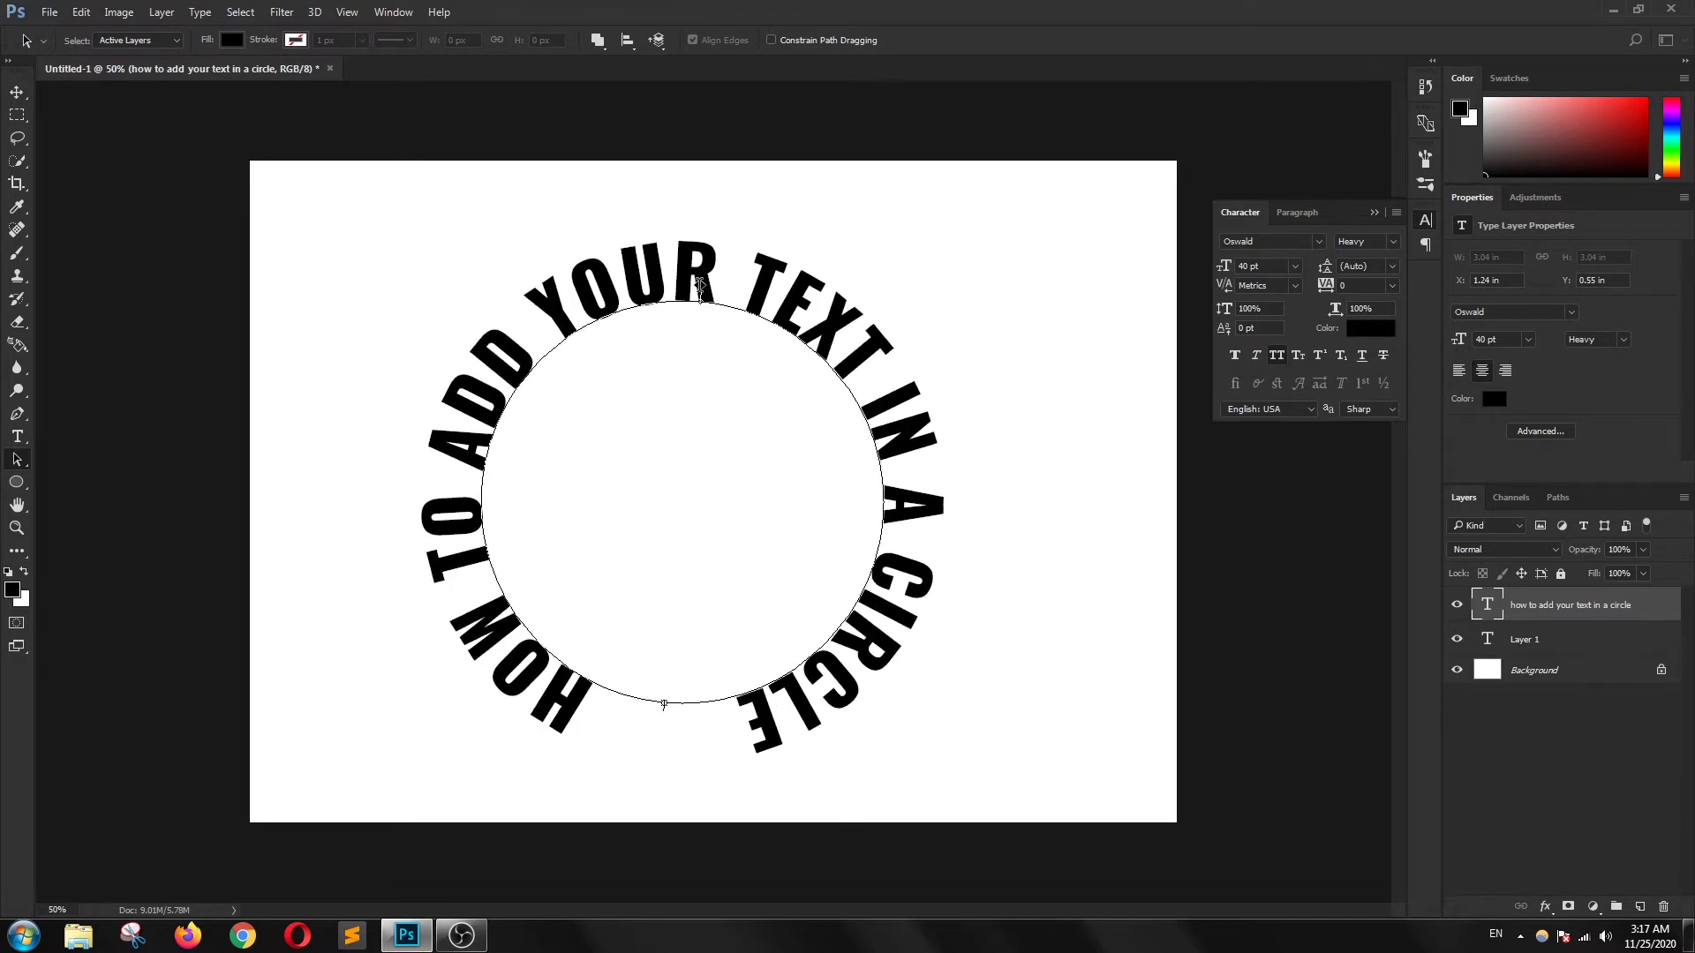
{"action": "mouse_move", "coordinate": [701, 287]}
{"action": "left_mouse_down"}
{"action": "mouse_move", "coordinate": [784, 342]}
{"action": "mouse_move", "coordinate": [873, 370]}
{"action": "left_mouse_up"}
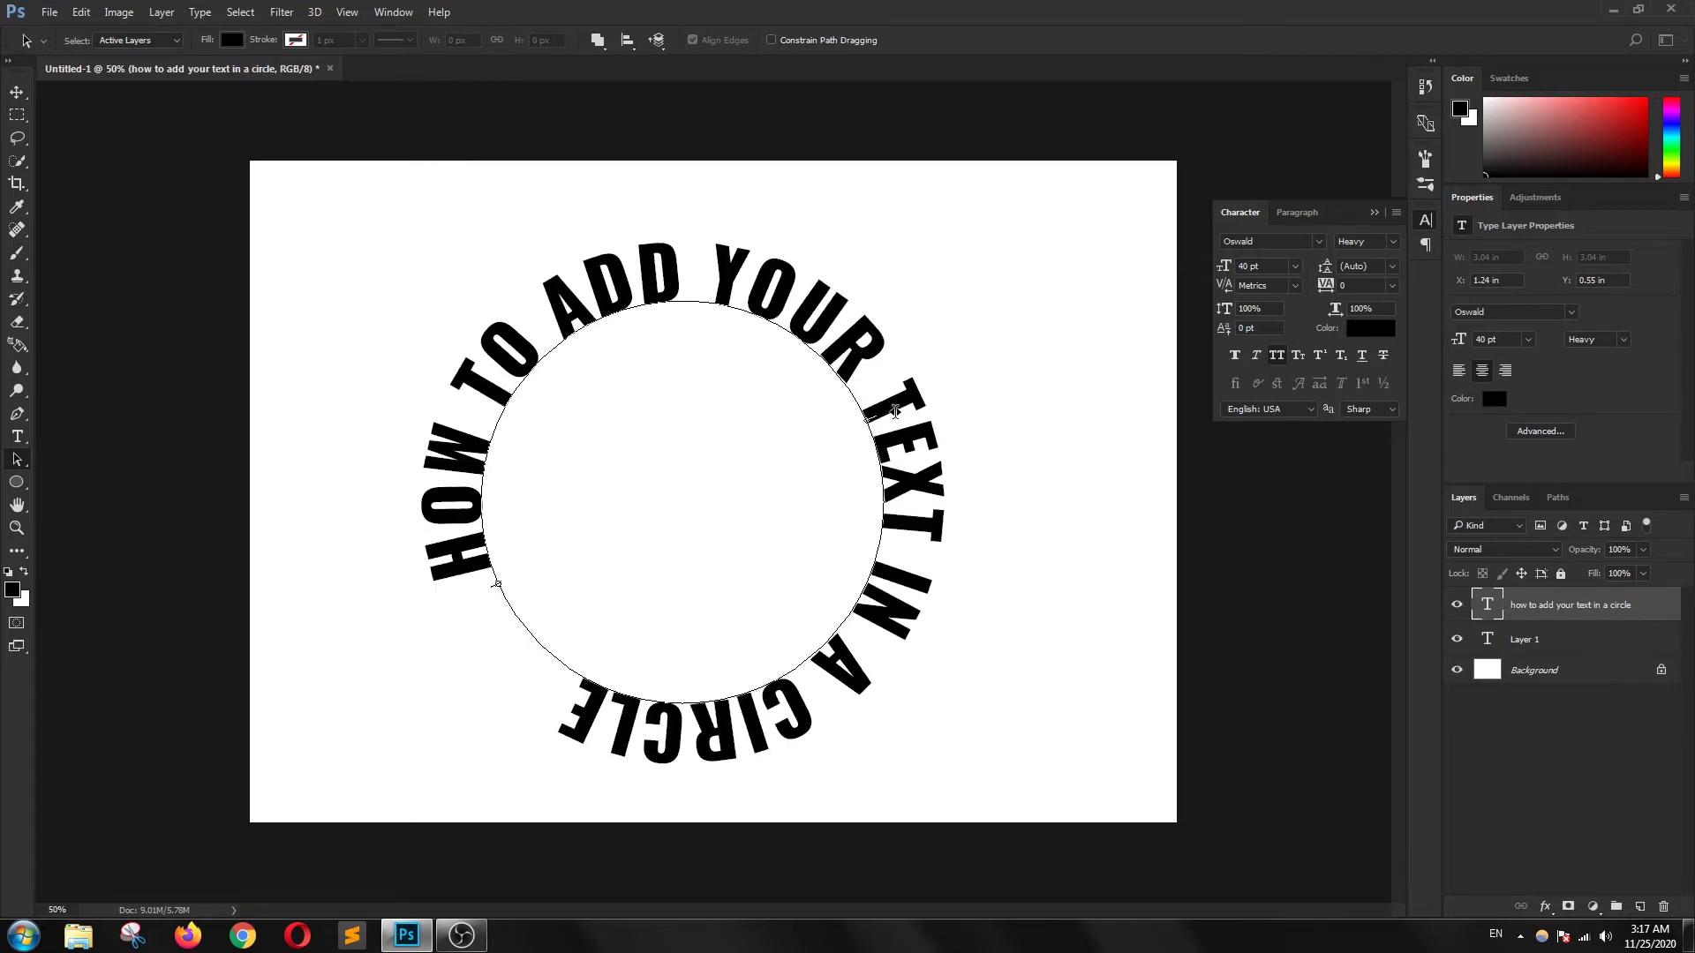
{"action": "left_click_drag", "start_coordinate": [872, 371], "coordinate": [929, 484]}
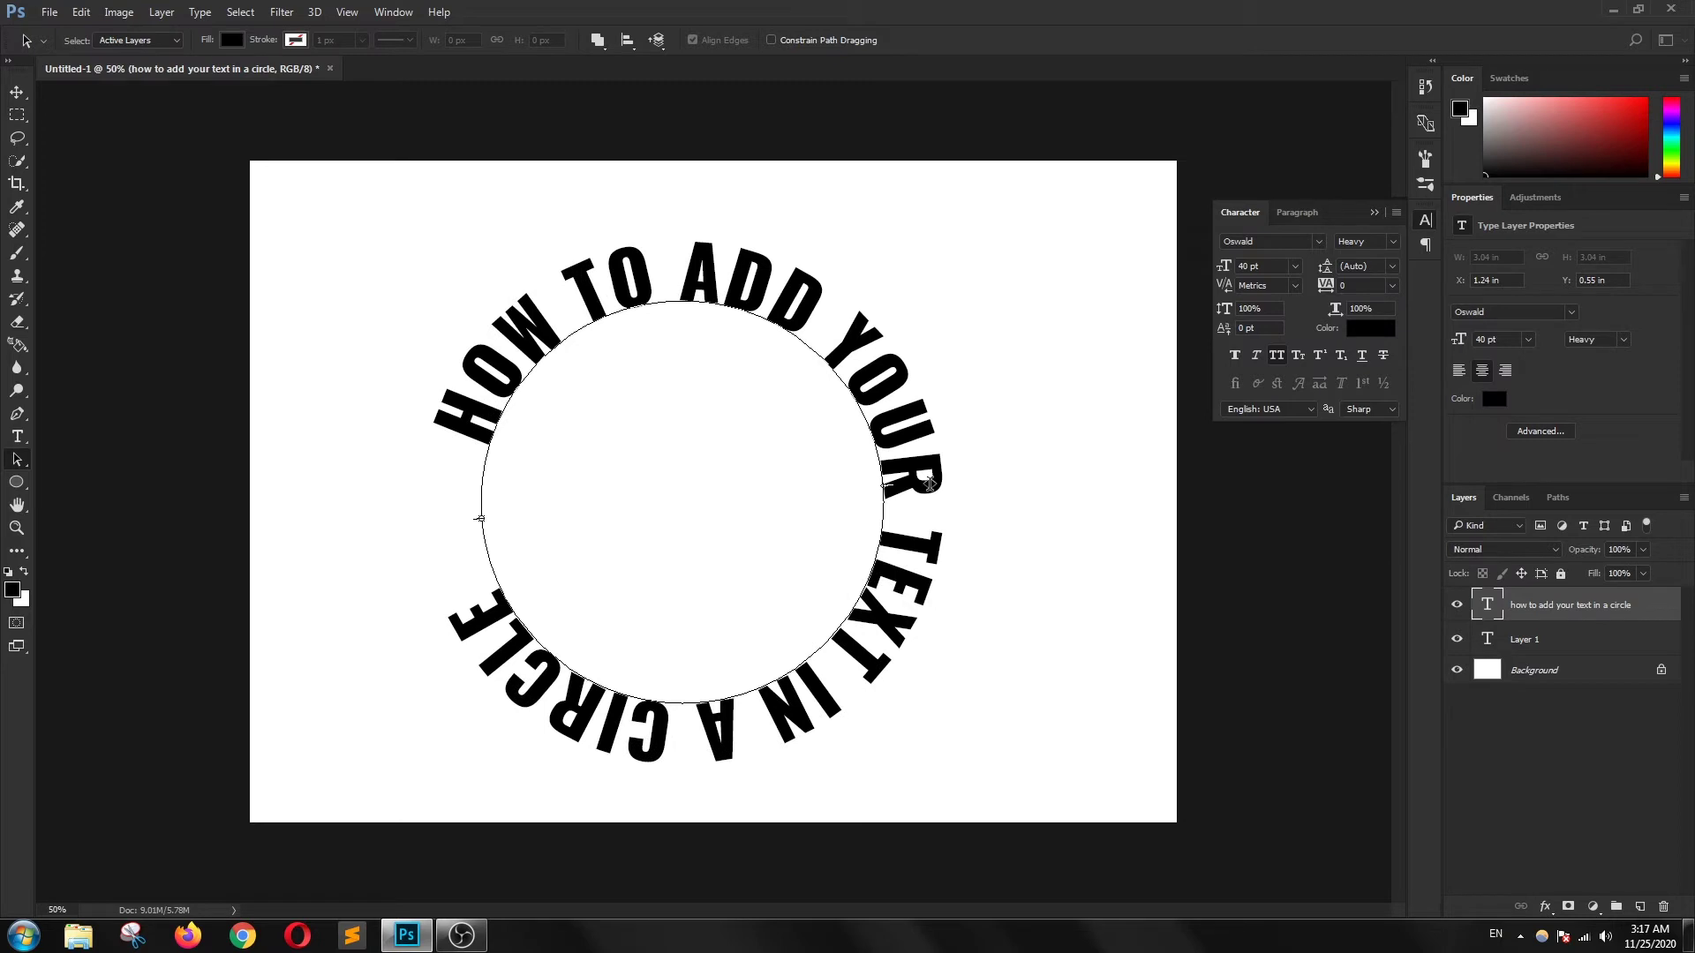
{"action": "left_click_drag", "start_coordinate": [930, 484], "coordinate": [931, 486]}
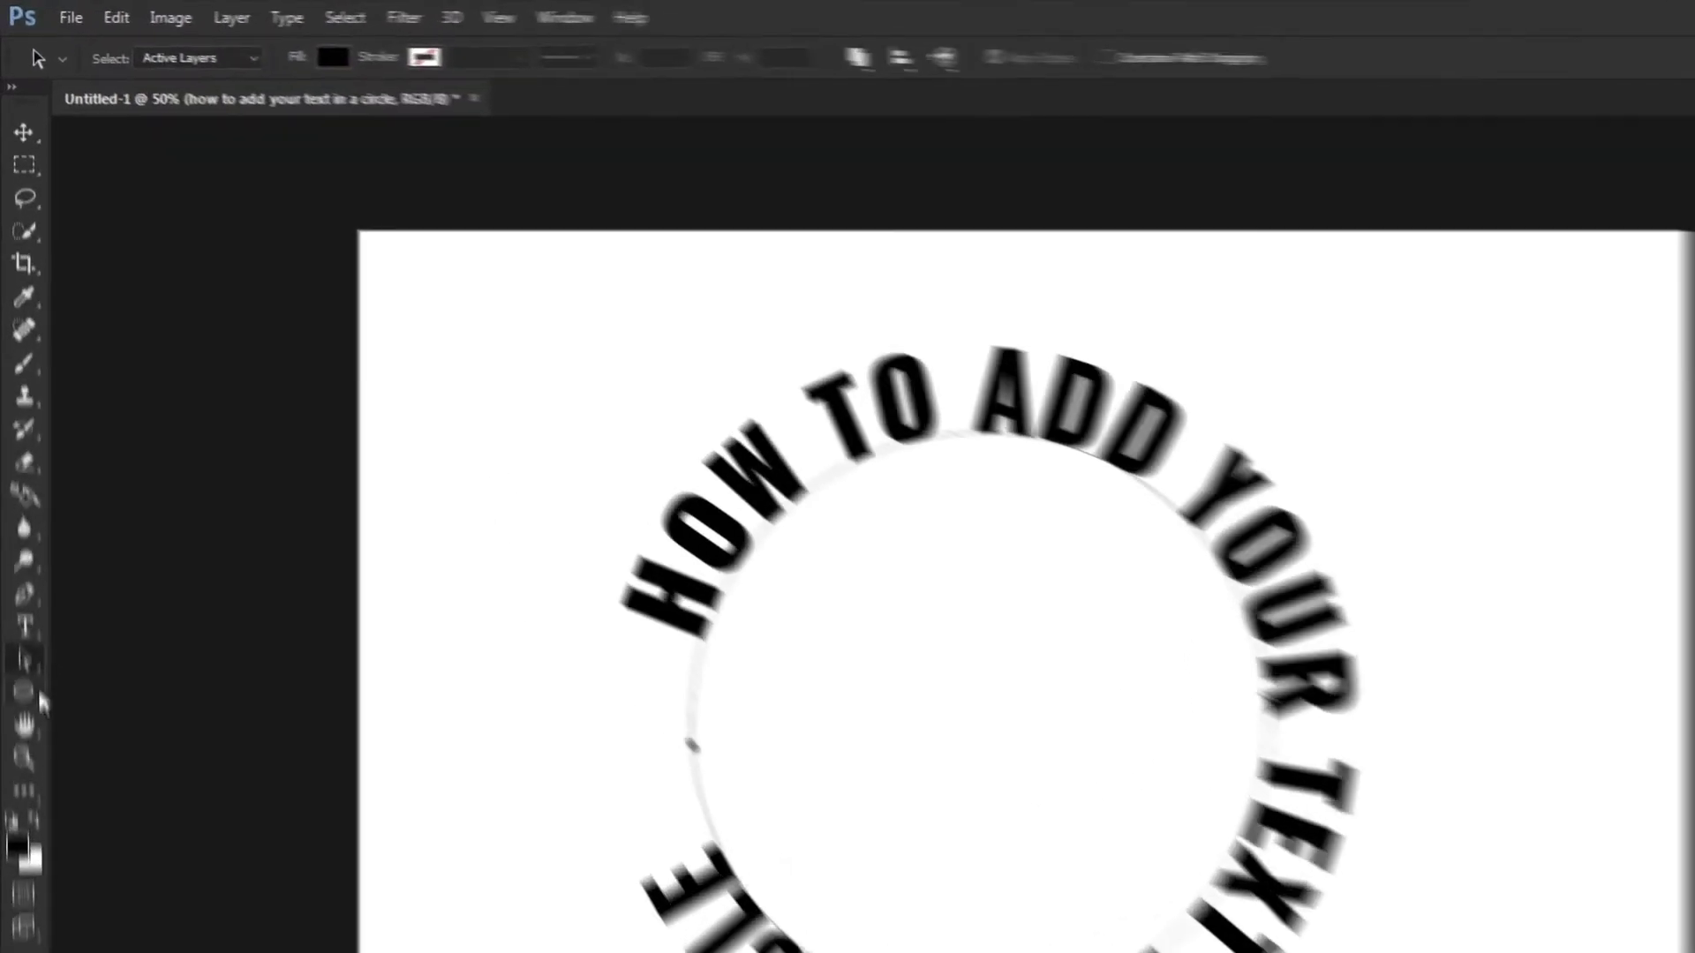
Step: Switch from the Ellipse tool to the Custom Shape Tool
{"action": "left_click", "coordinate": [18, 485]}
{"action": "right_click", "coordinate": [30, 729]}
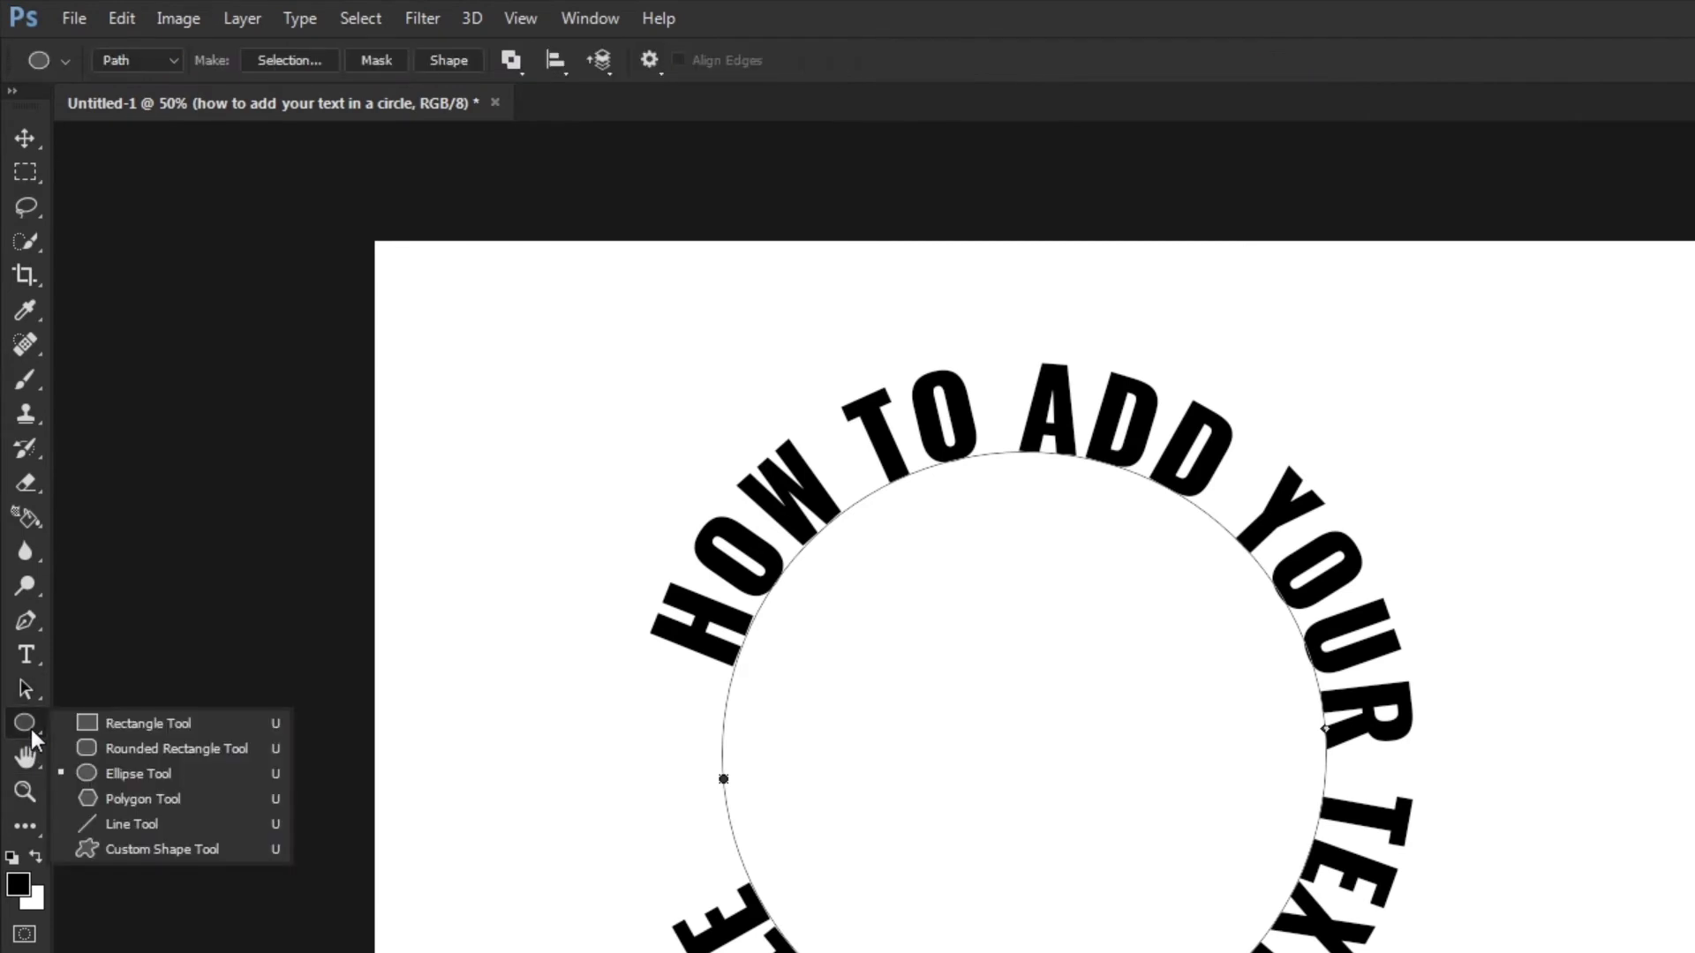
{"action": "left_click", "coordinate": [147, 851]}
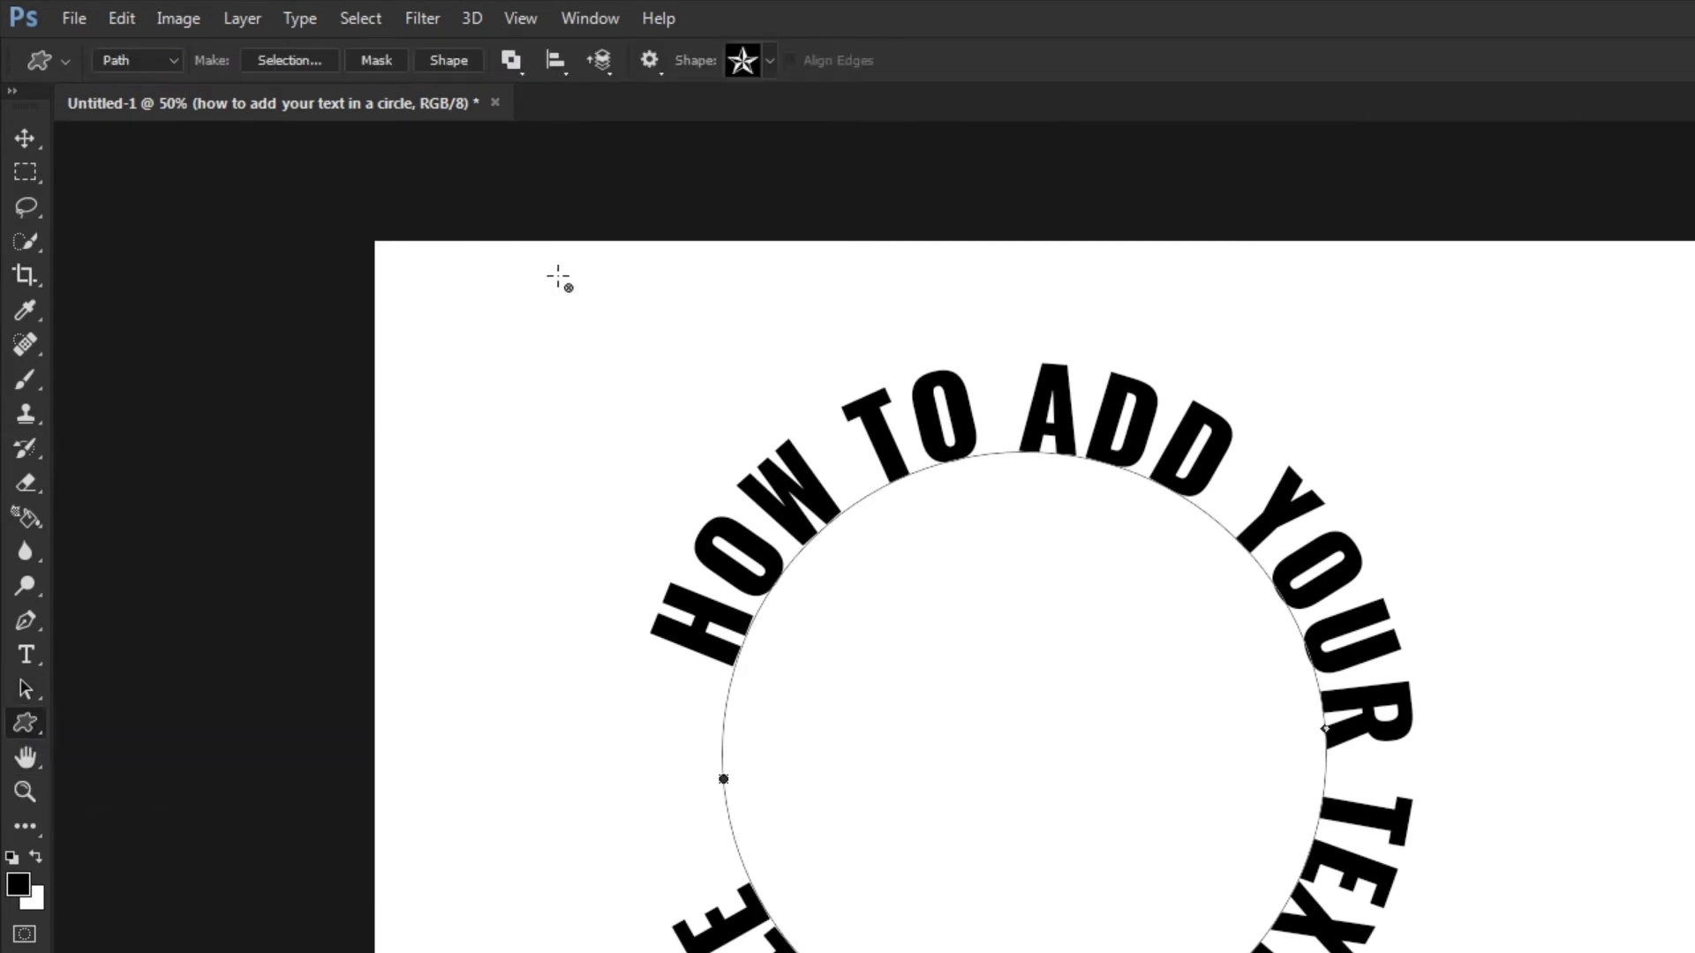
{"action": "left_click", "coordinate": [768, 62]}
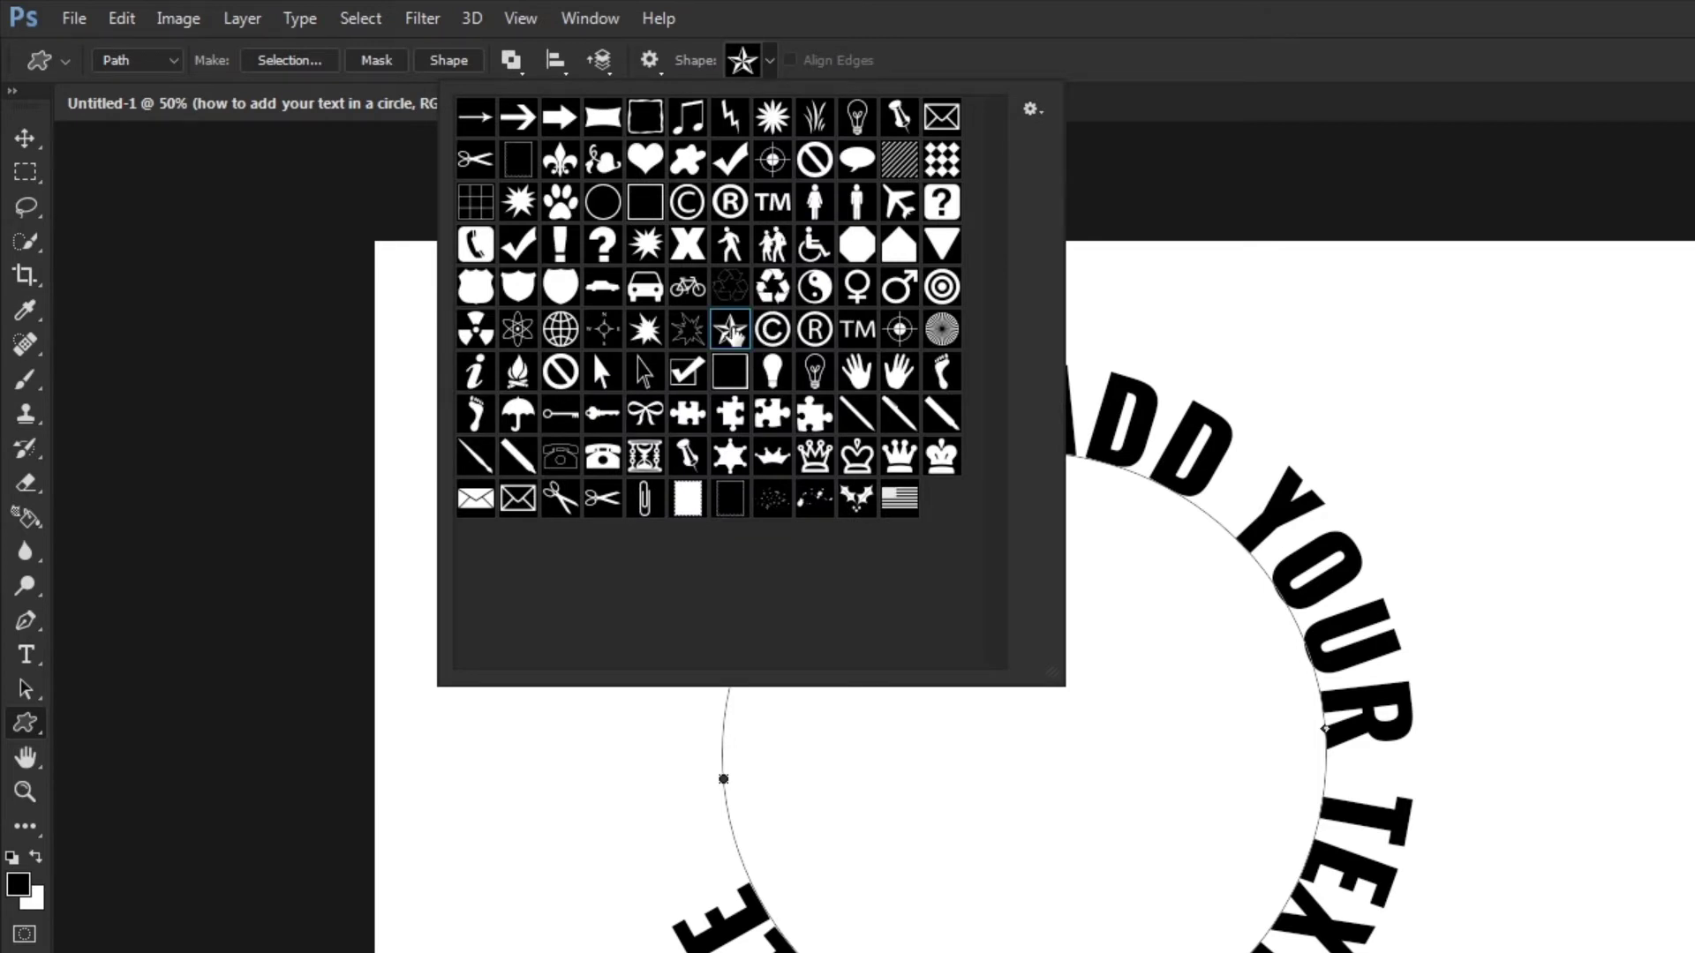
{"action": "left_click", "coordinate": [173, 60]}
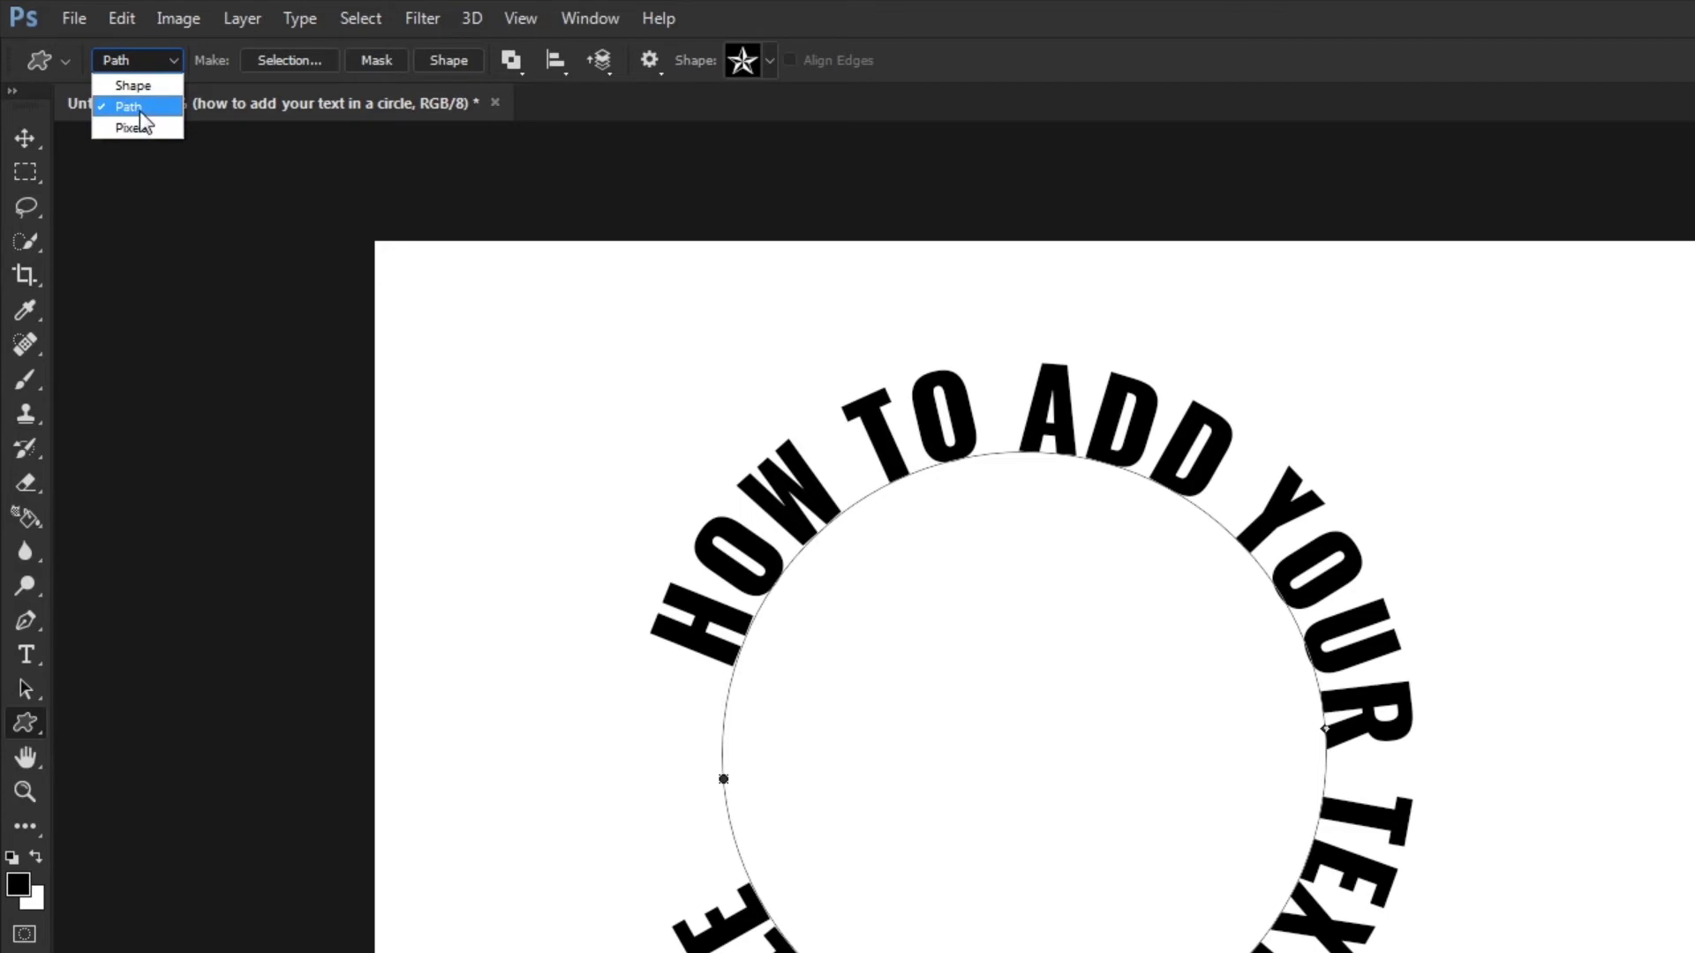
{"action": "left_click", "coordinate": [140, 110]}
Step: Choose the nautical star shape and set the drawing mode to Shape
{"action": "left_click", "coordinate": [768, 60]}
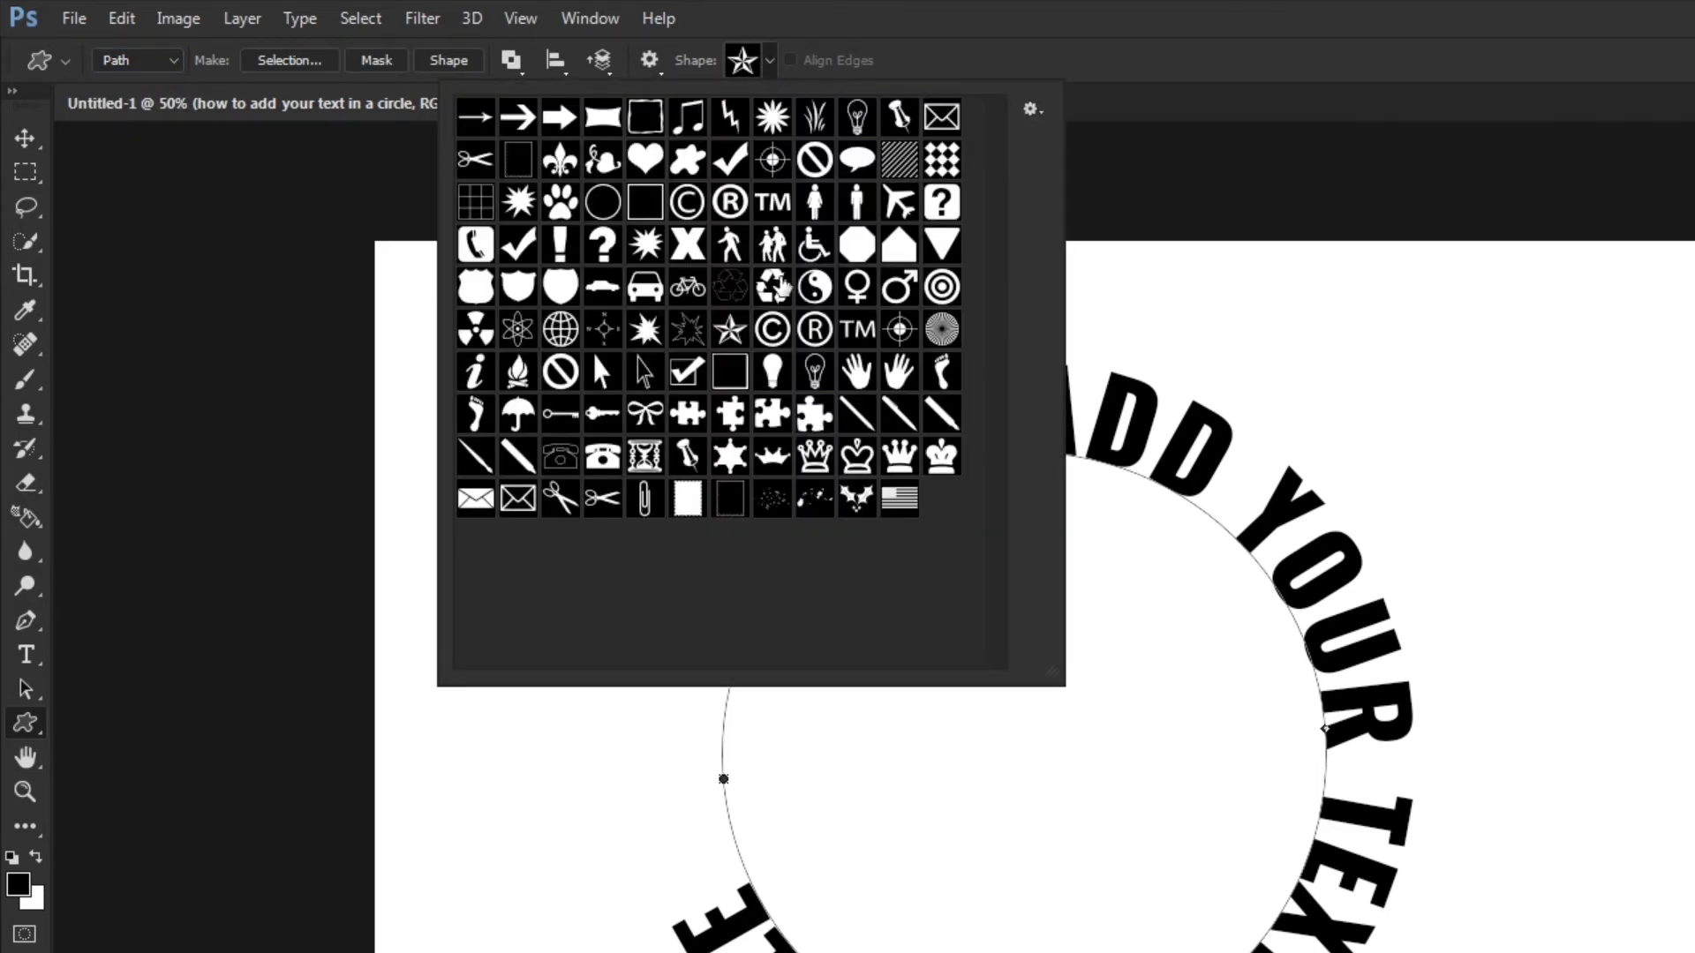
{"action": "left_click", "coordinate": [733, 332]}
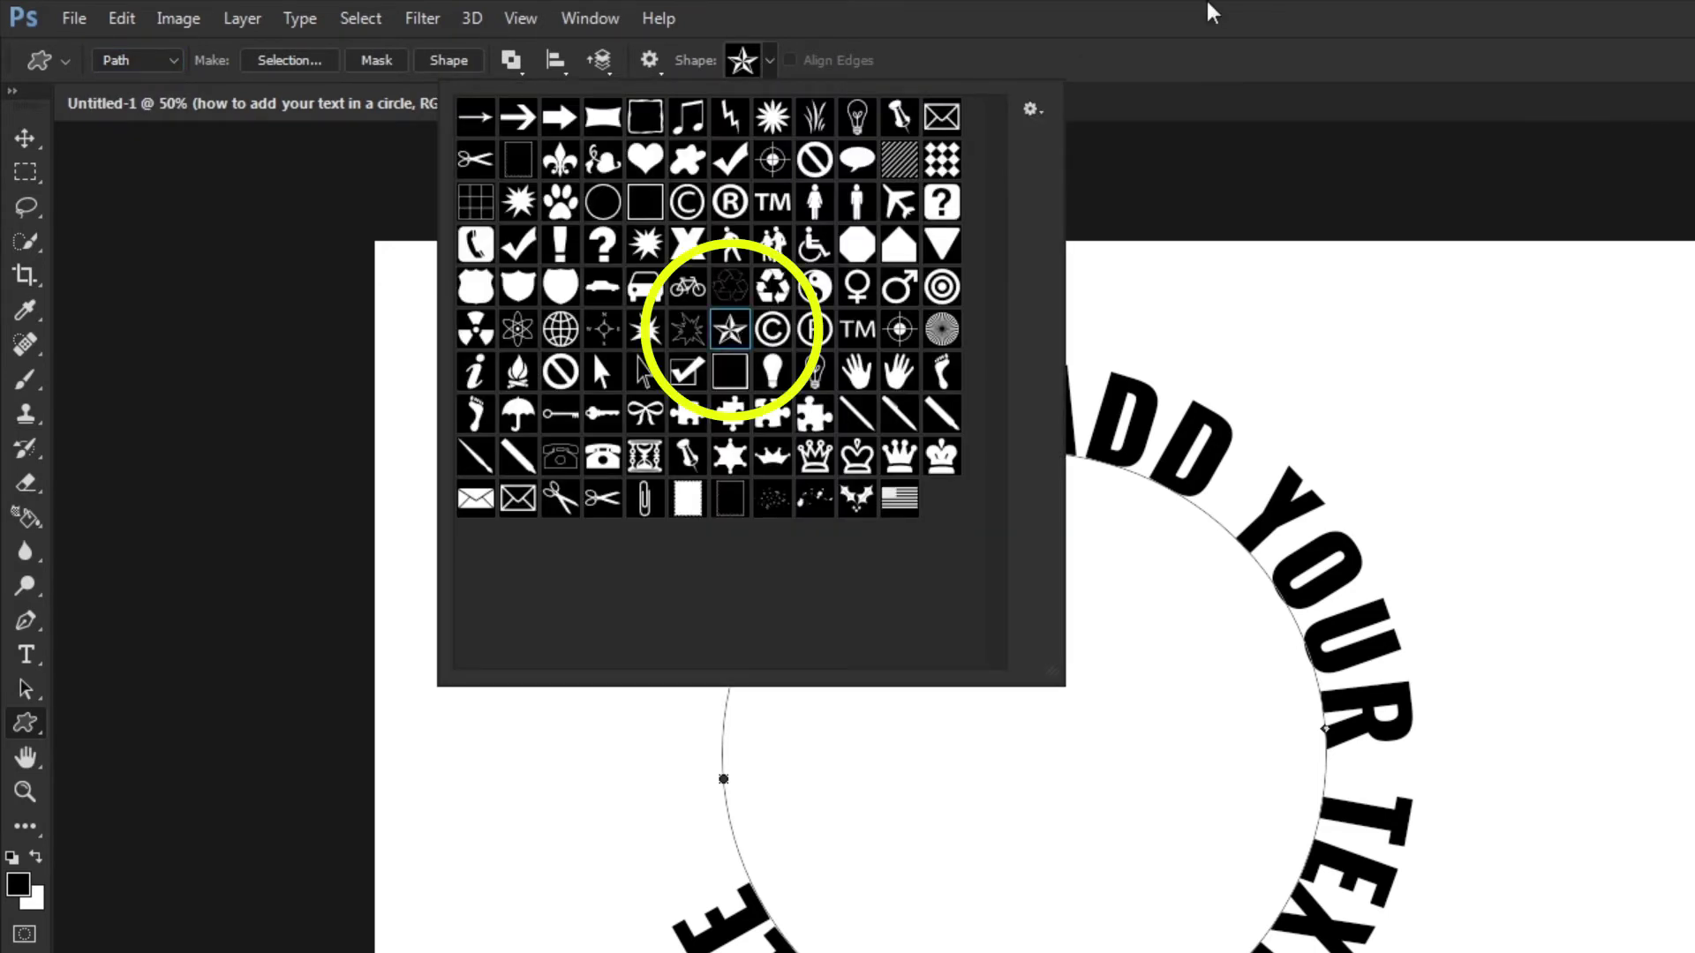
{"action": "left_click", "coordinate": [173, 58]}
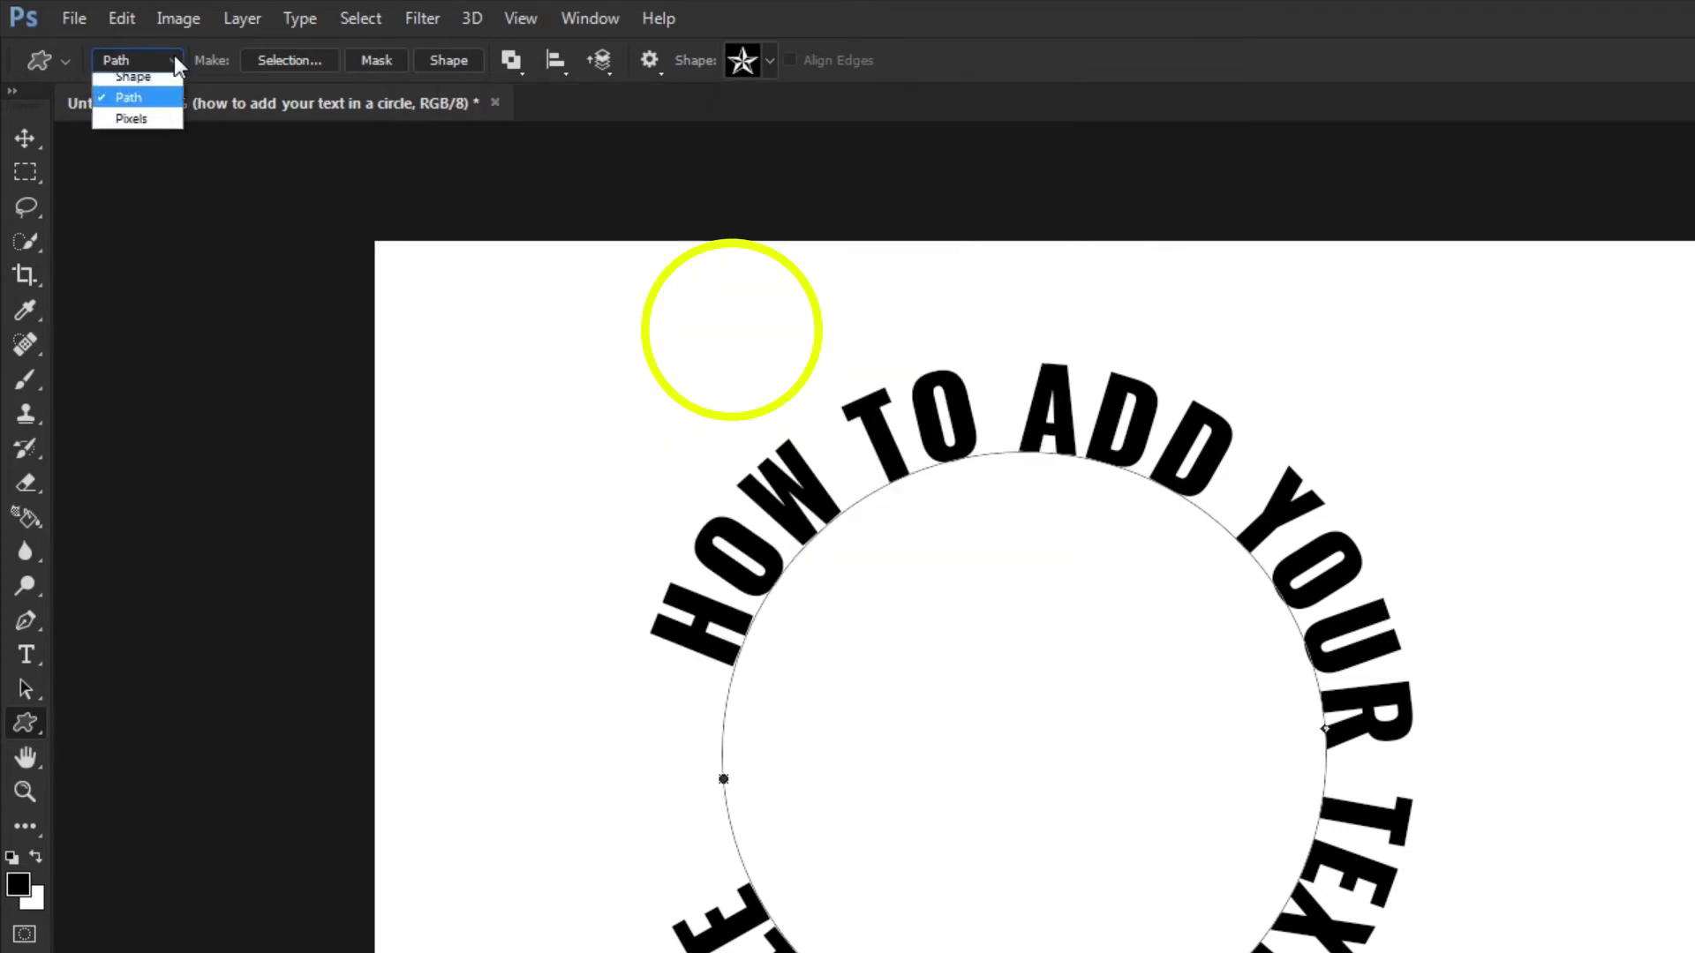
{"action": "left_click", "coordinate": [135, 79]}
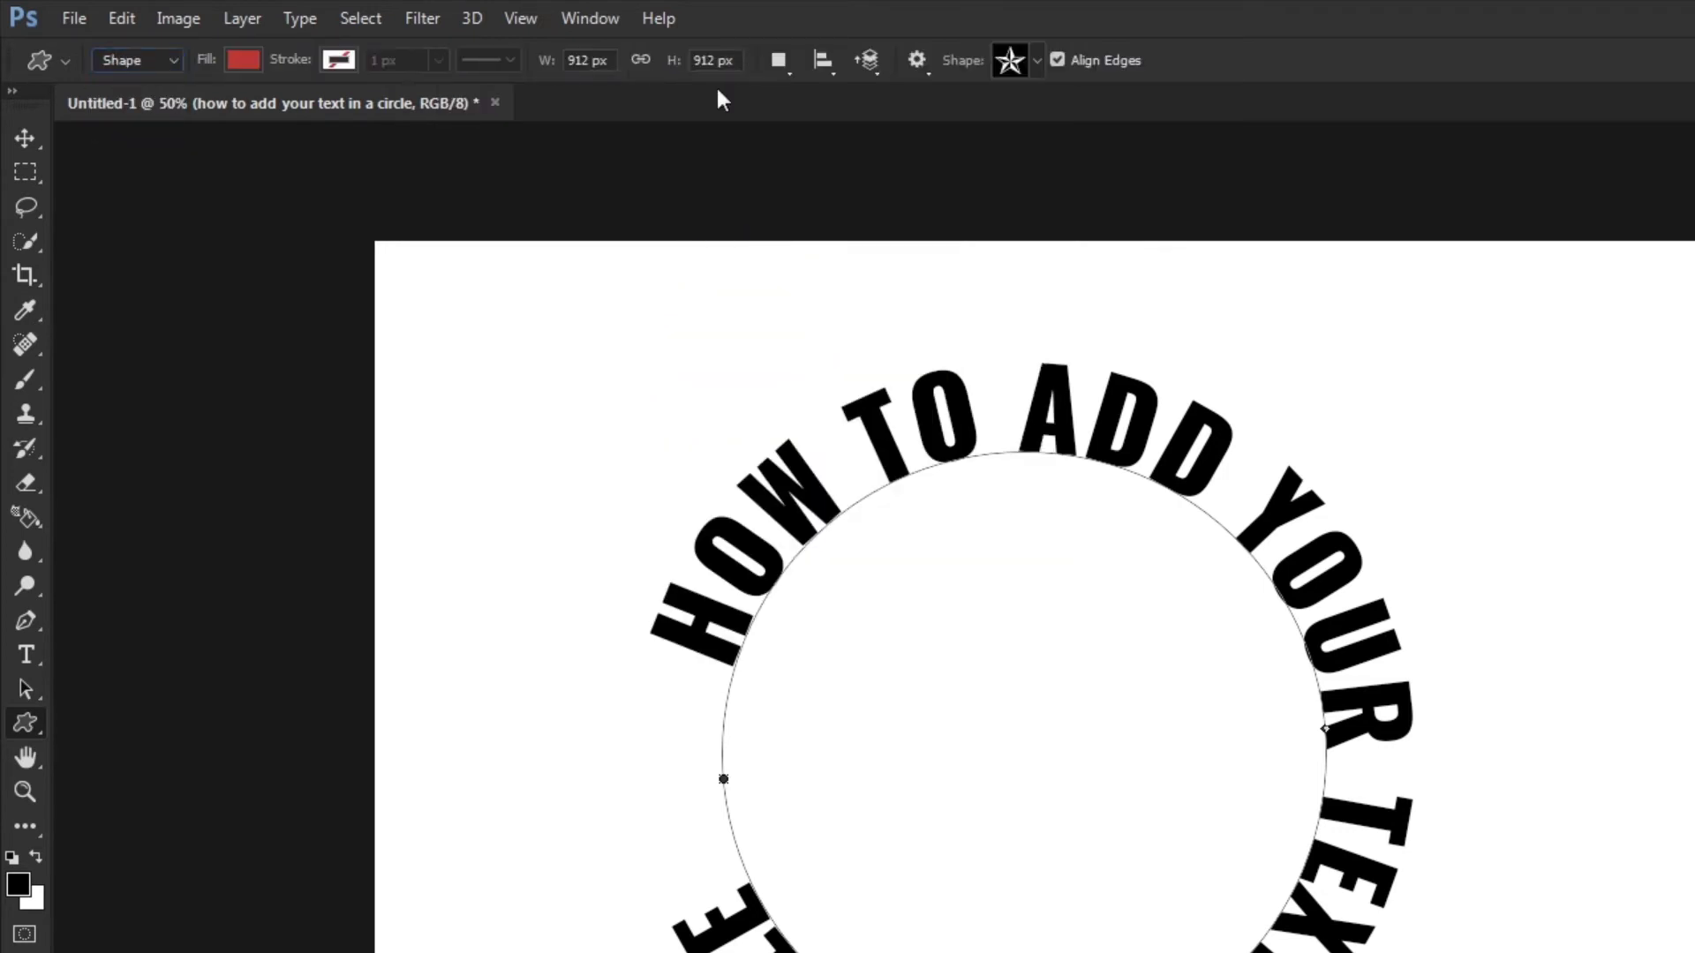
{"action": "left_click", "coordinate": [1037, 60]}
{"action": "left_click", "coordinate": [993, 331]}
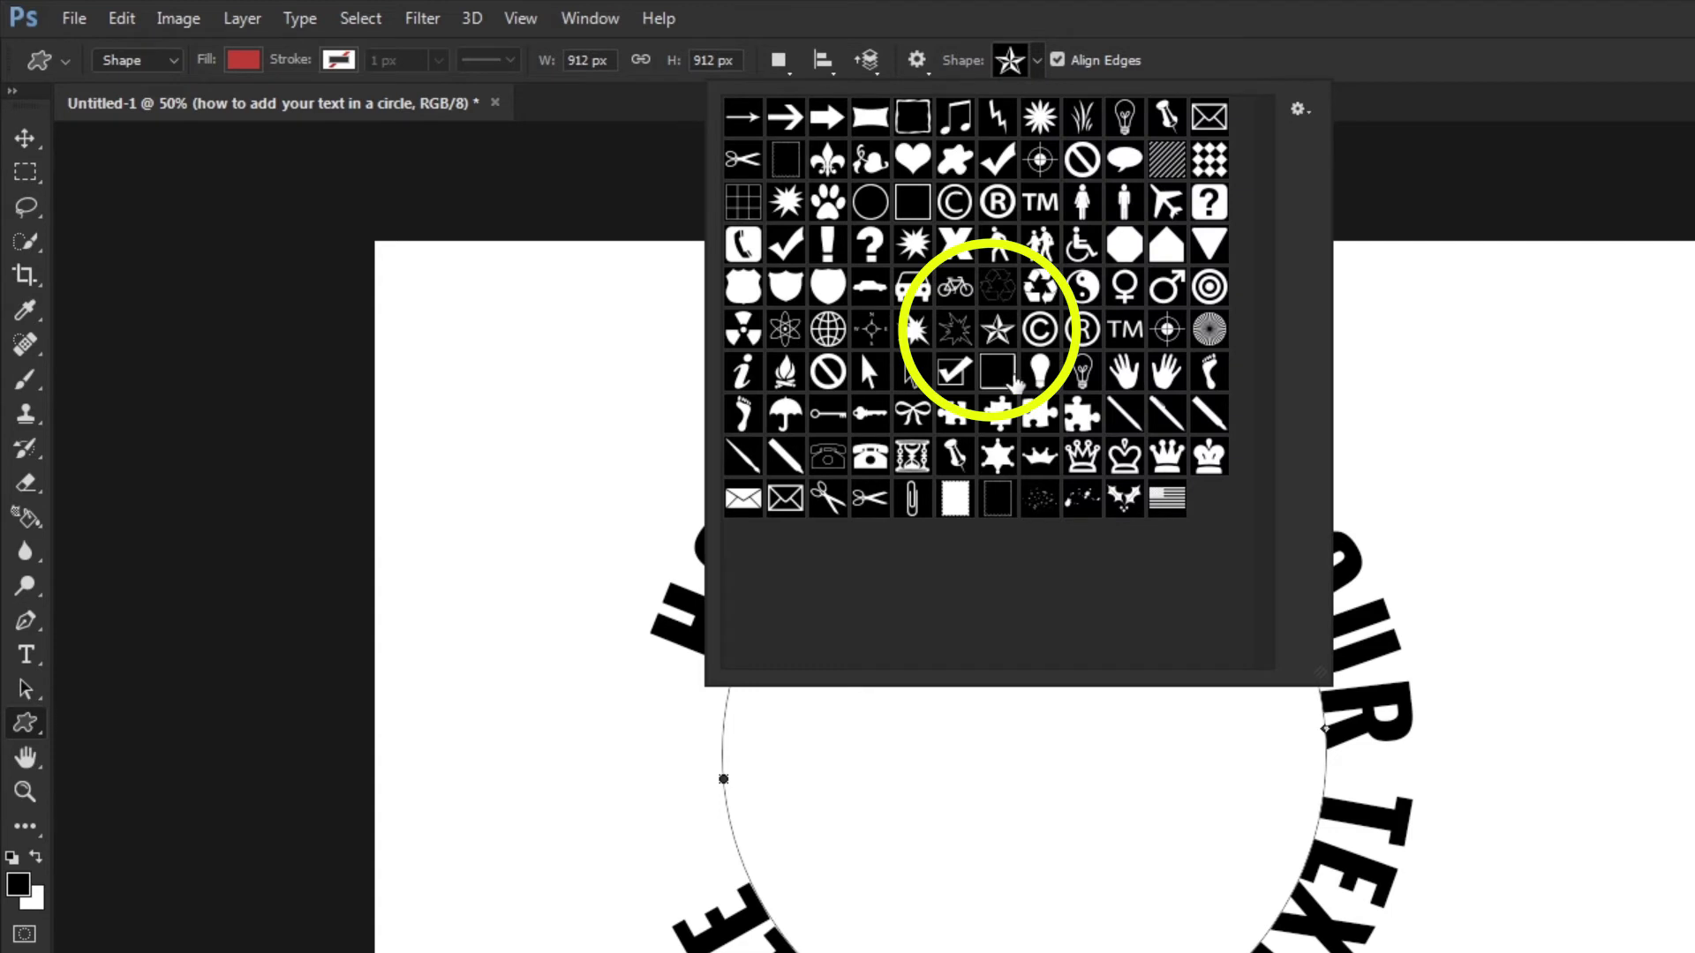
{"action": "left_click", "coordinate": [1306, 13]}
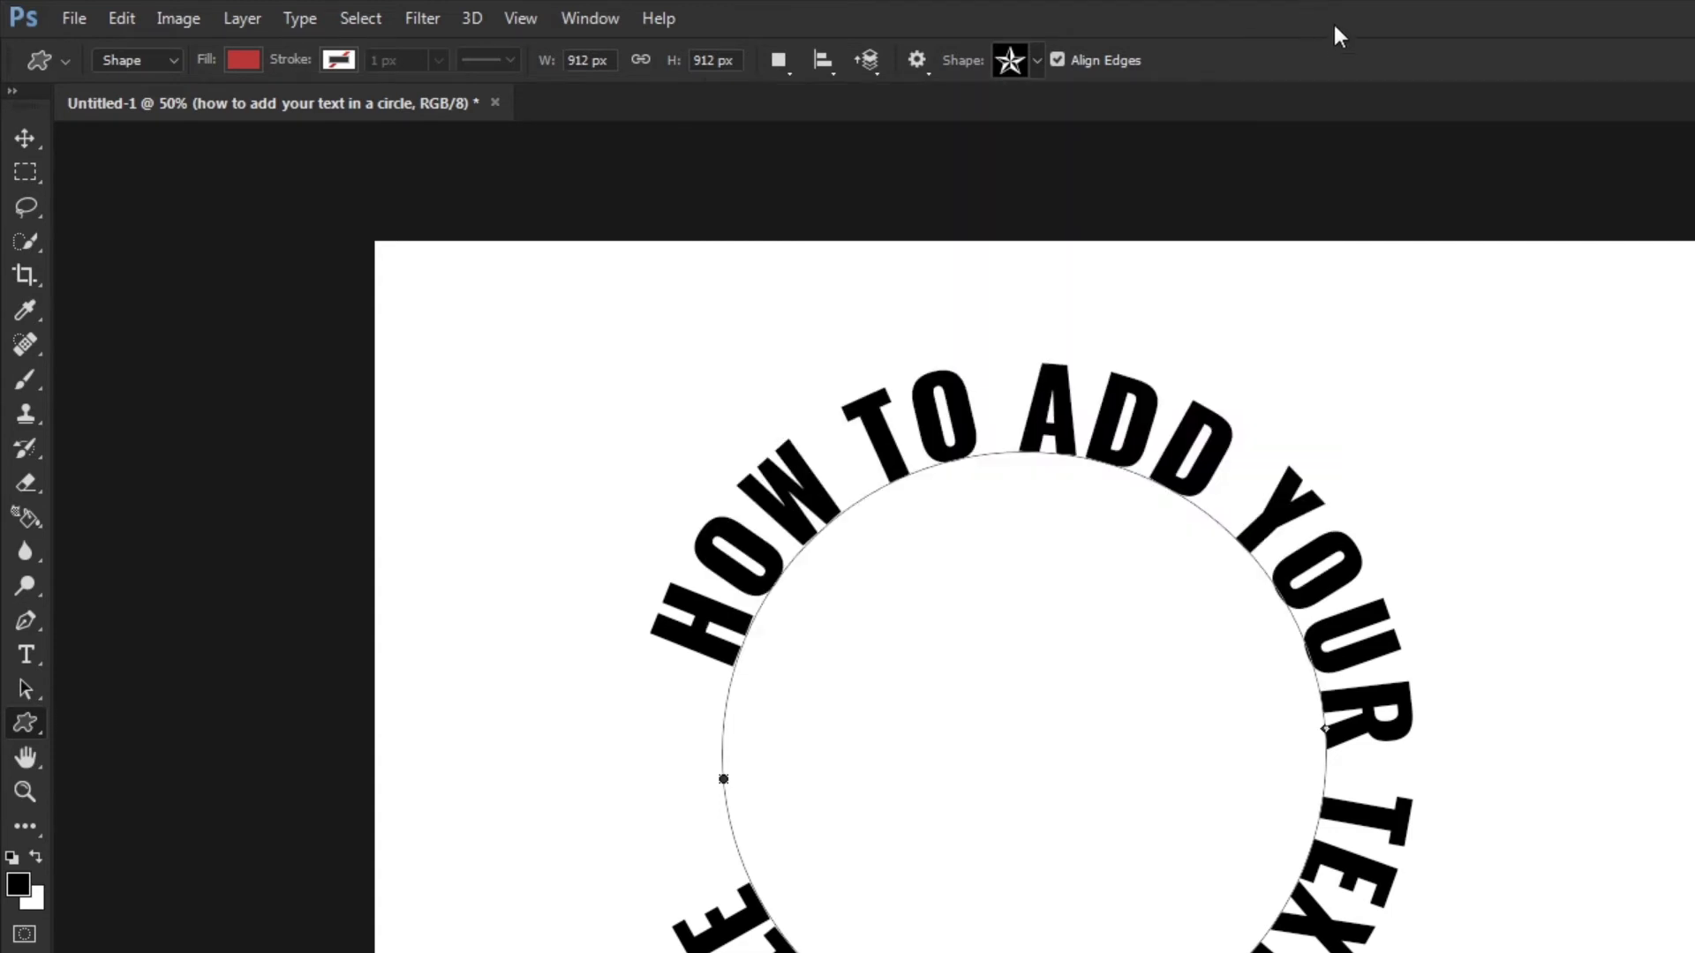
Step: Draw a nautical star just left of the circle and give it a black fill
{"action": "mouse_move", "coordinate": [668, 756]}
{"action": "left_mouse_down"}
{"action": "mouse_move", "coordinate": [744, 826]}
{"action": "mouse_move", "coordinate": [733, 813]}
{"action": "left_mouse_up"}
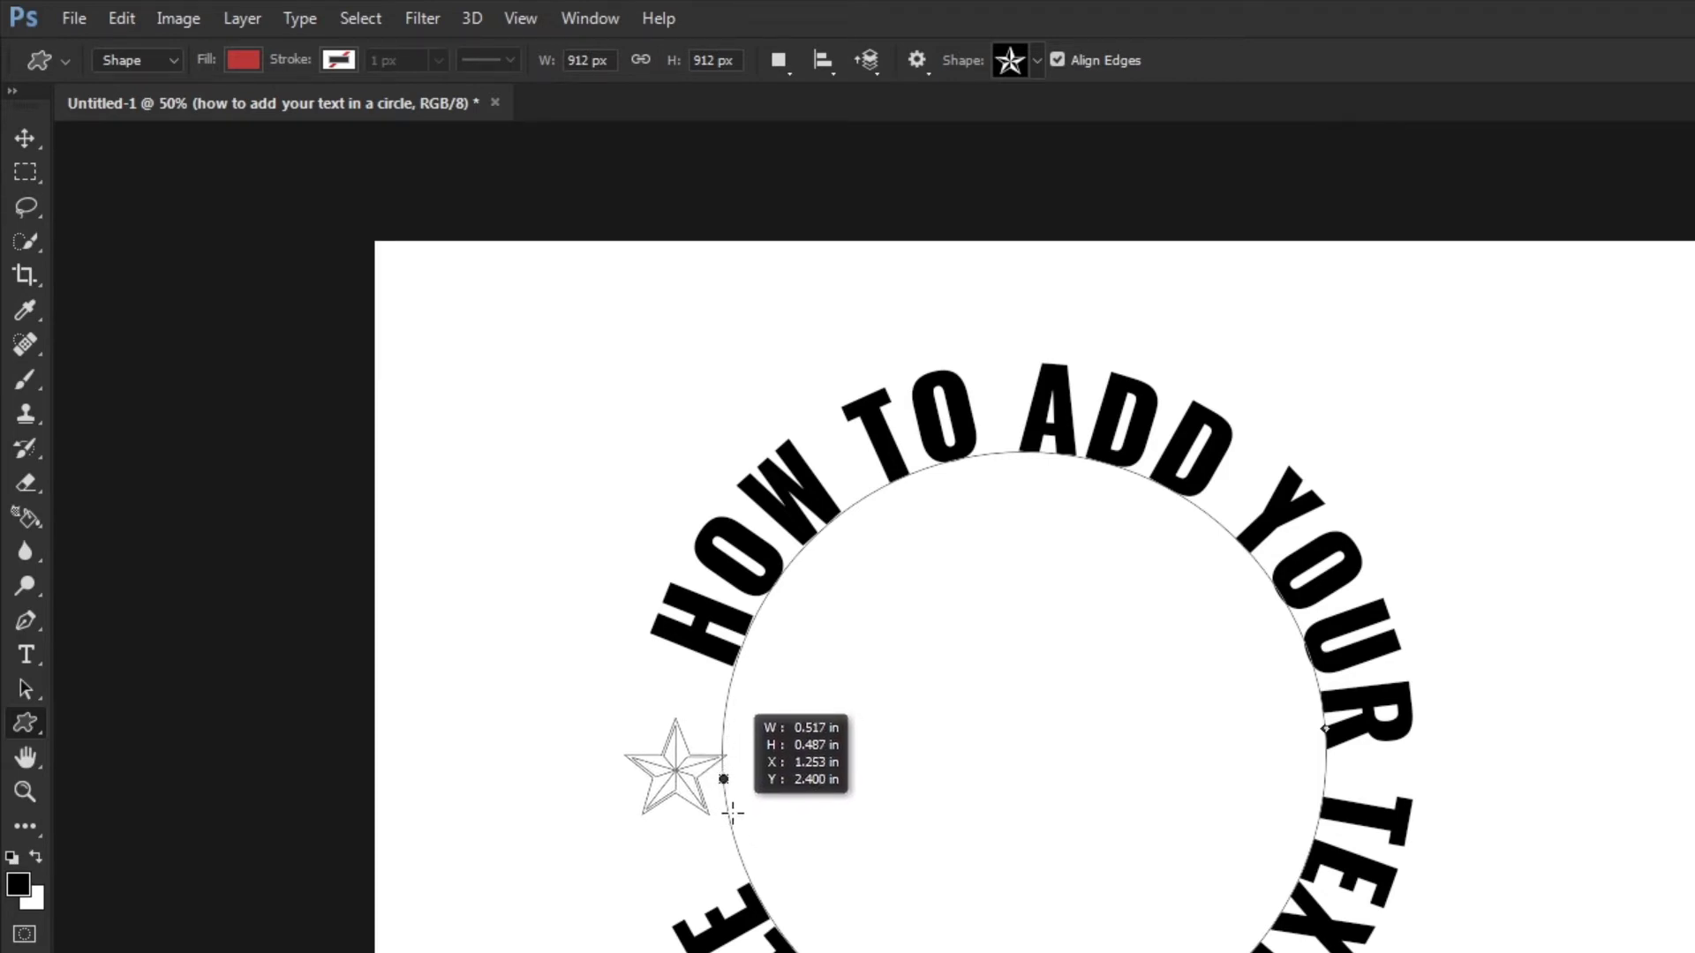
{"action": "left_click_drag", "start_coordinate": [733, 813], "coordinate": [731, 811]}
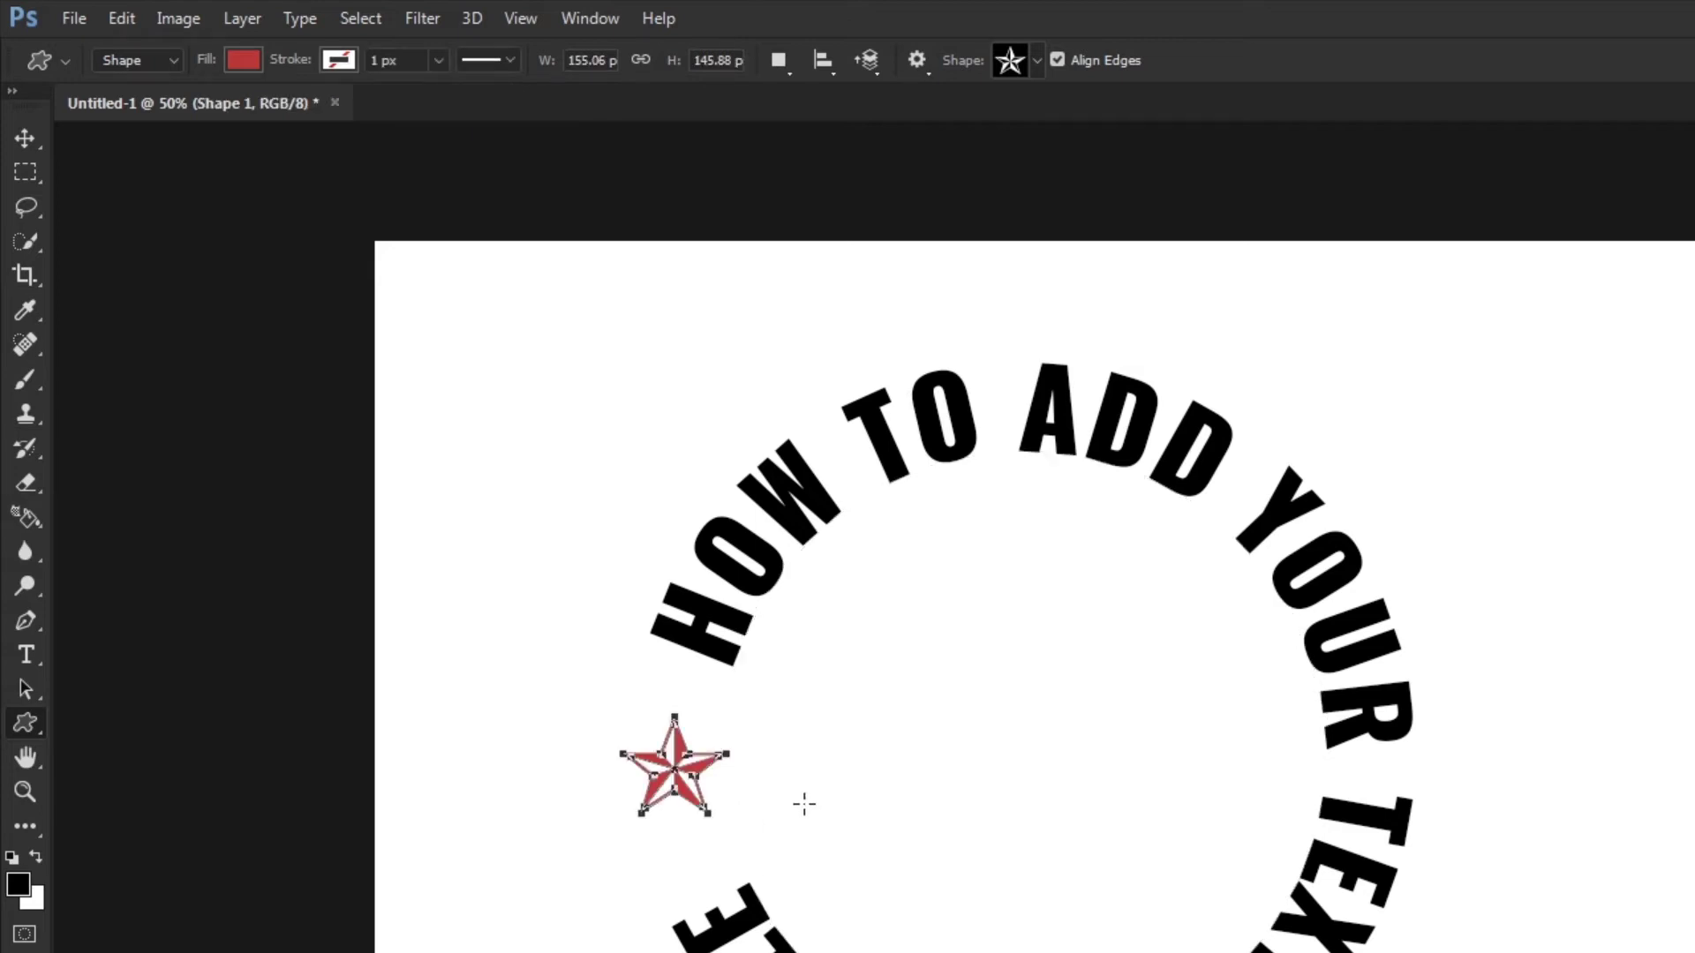
{"action": "left_click", "coordinate": [245, 60]}
{"action": "left_click", "coordinate": [117, 199]}
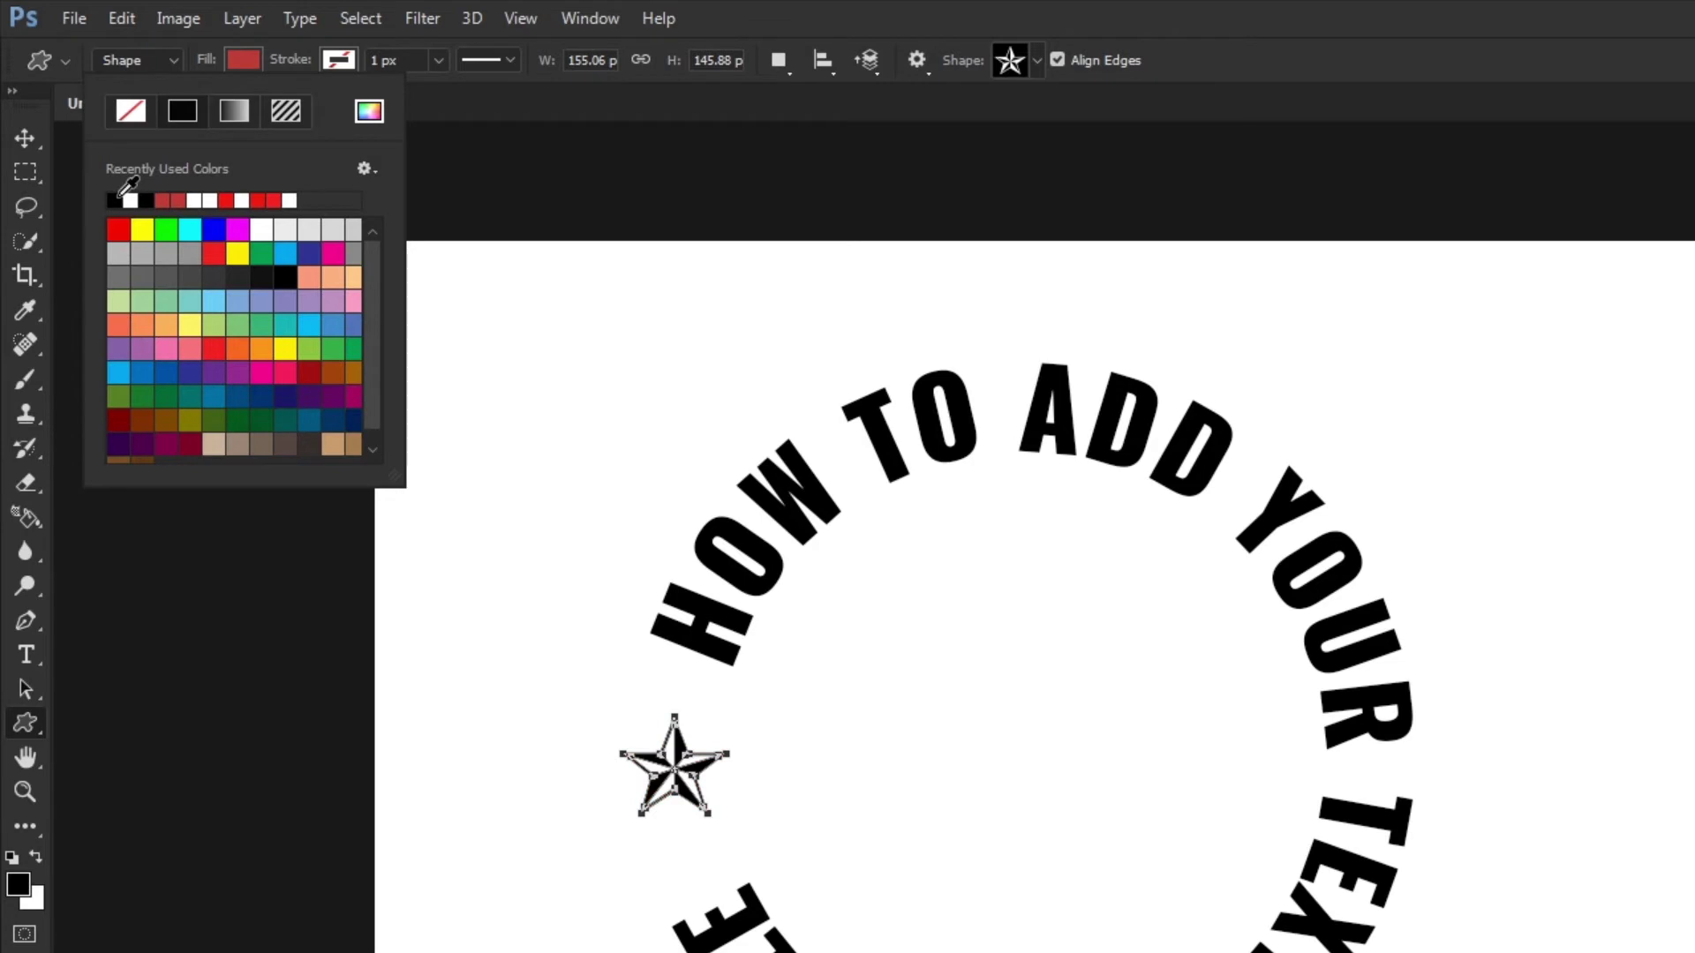
{"action": "key", "text": "Return"}
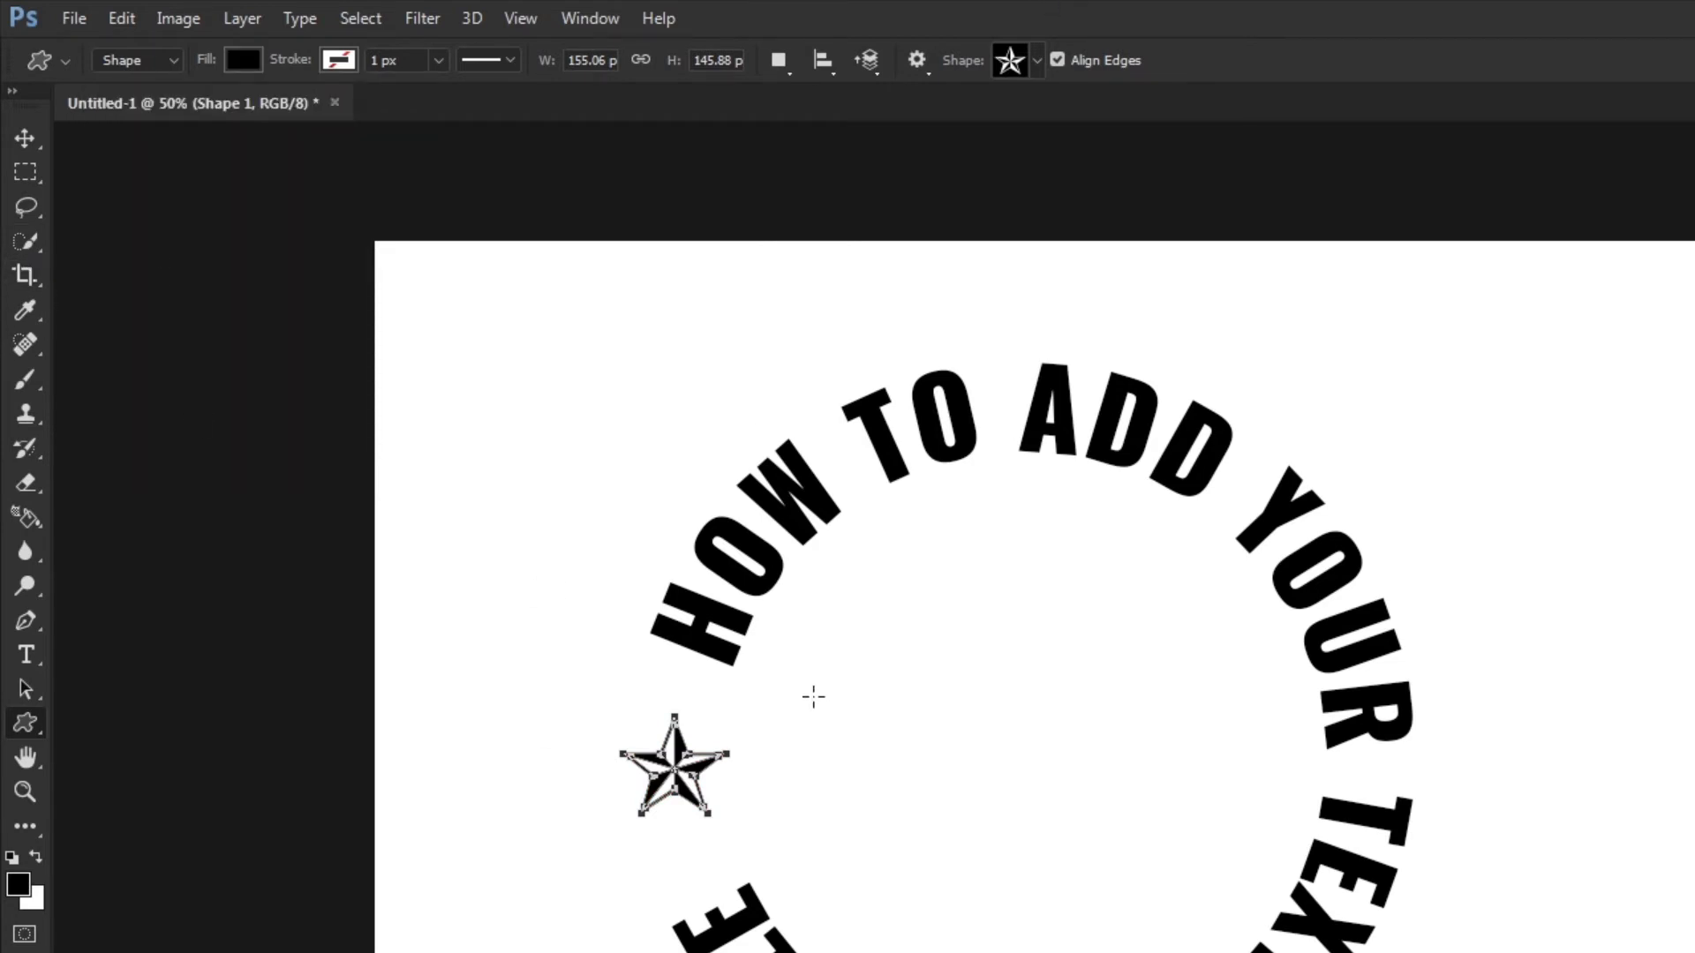
{"action": "left_click", "coordinate": [24, 138]}
{"action": "left_click", "coordinate": [1657, 597]}
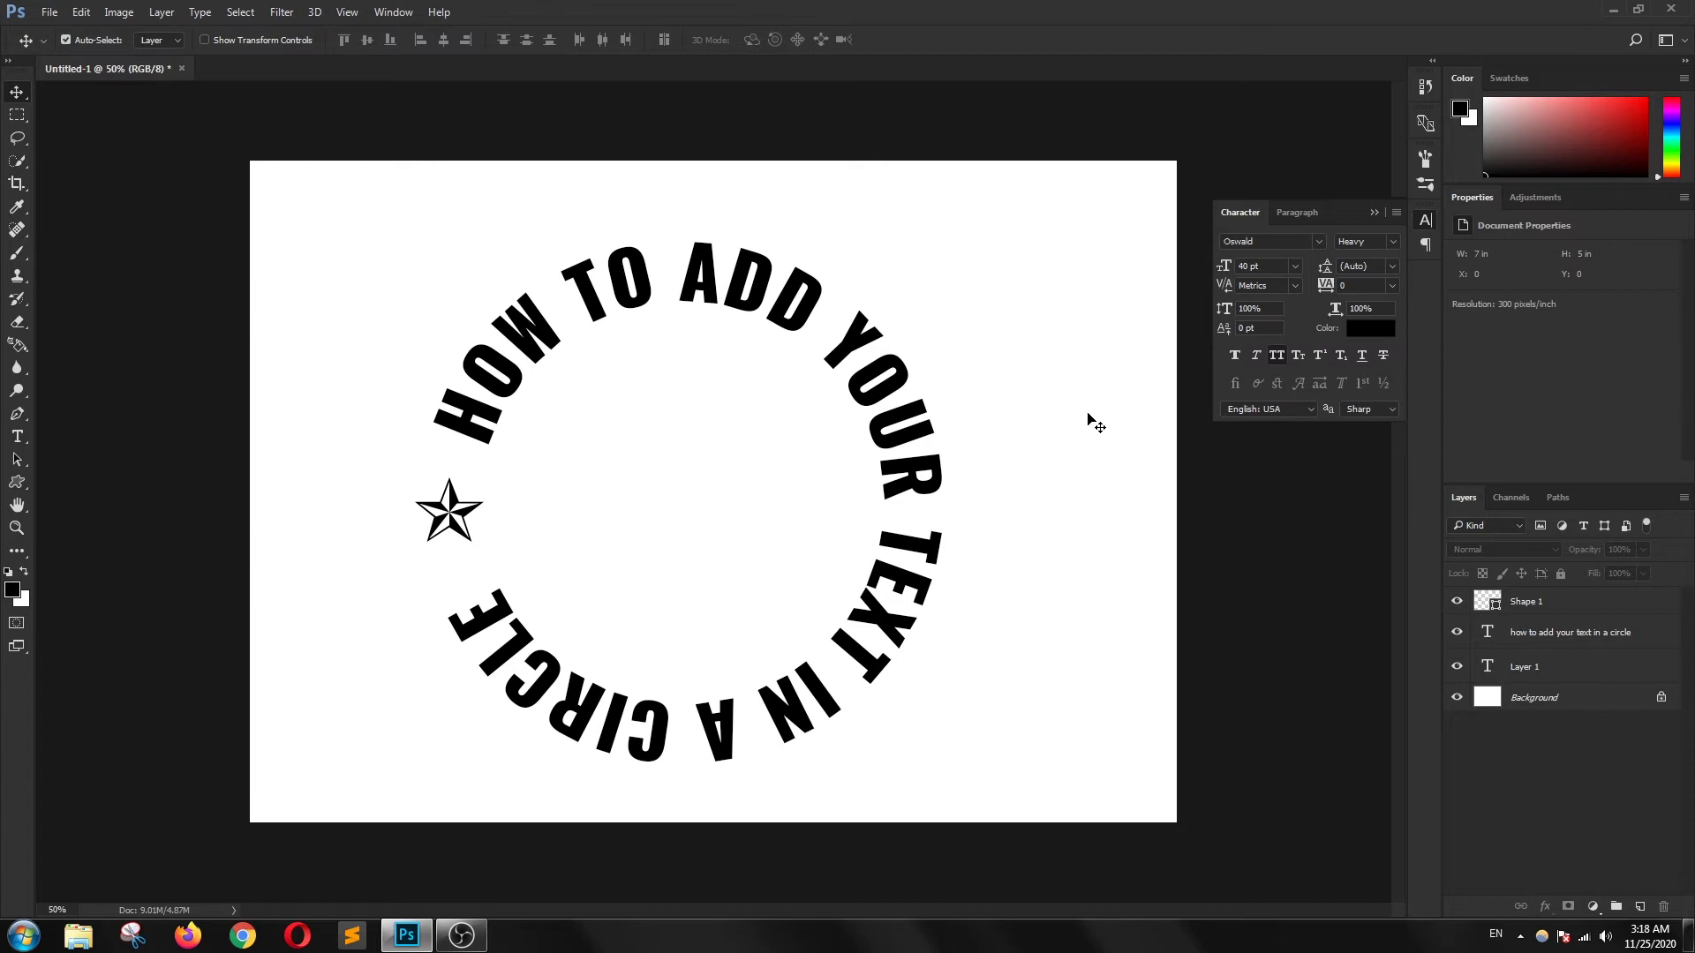
Step: Create a new document from the Default Photoshop Size preset (7 x 5 in, 300 ppi)
{"action": "left_click", "coordinate": [58, 17]}
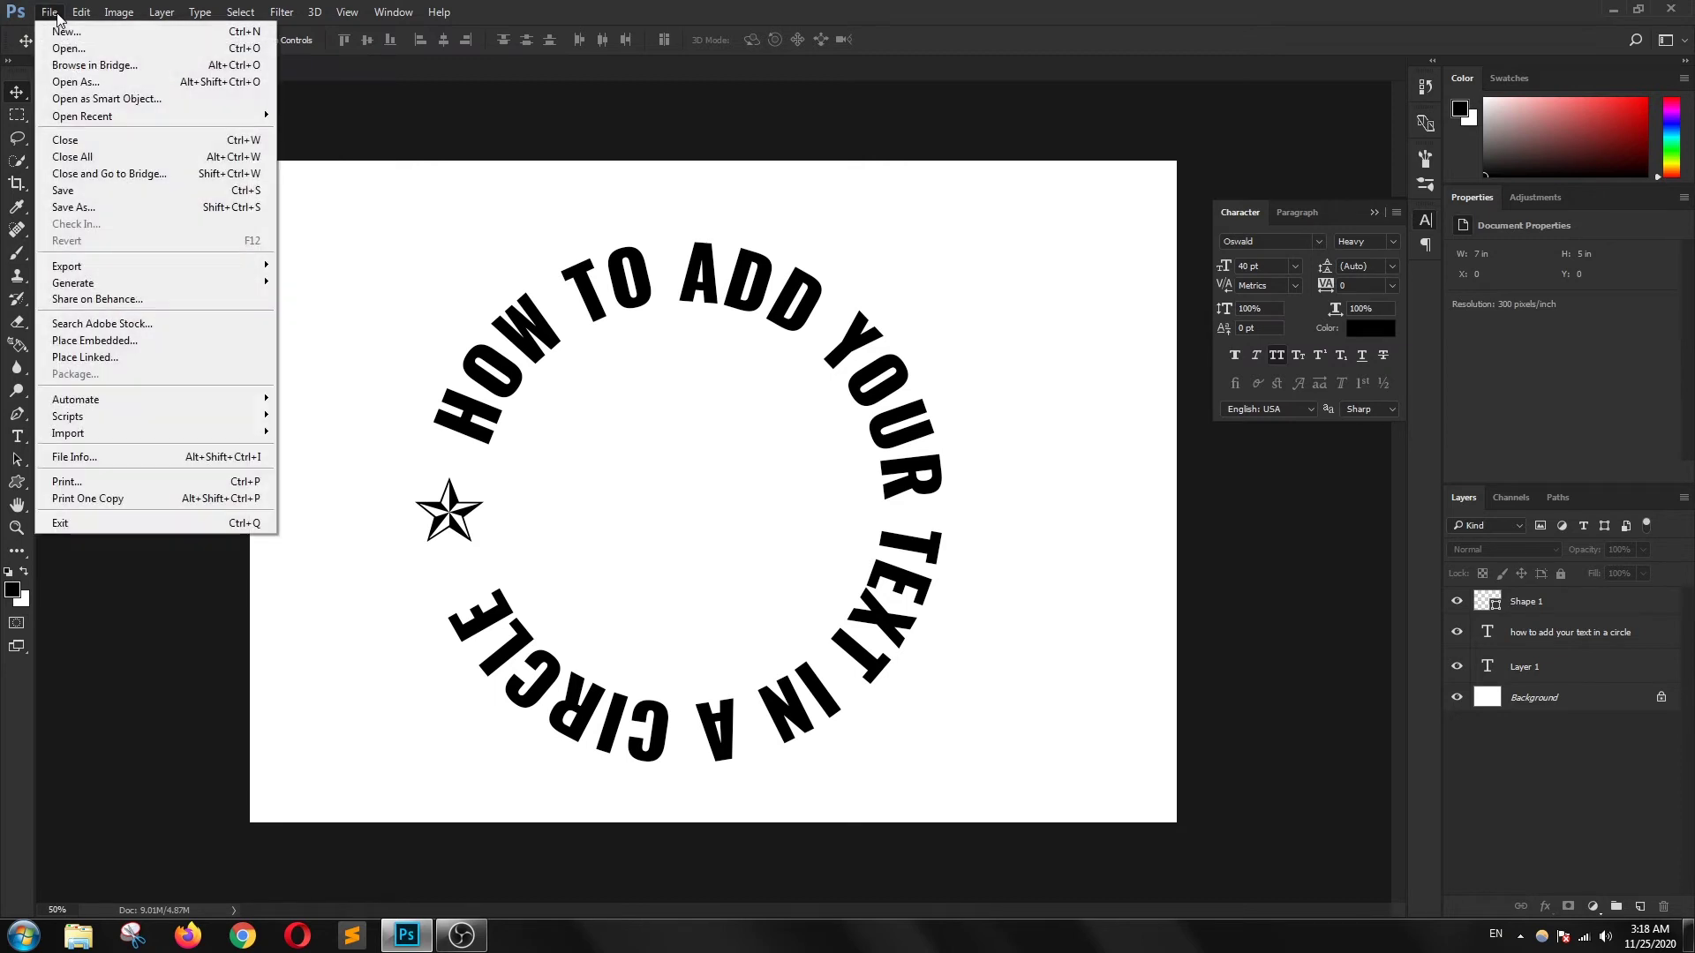
{"action": "left_click", "coordinate": [69, 38]}
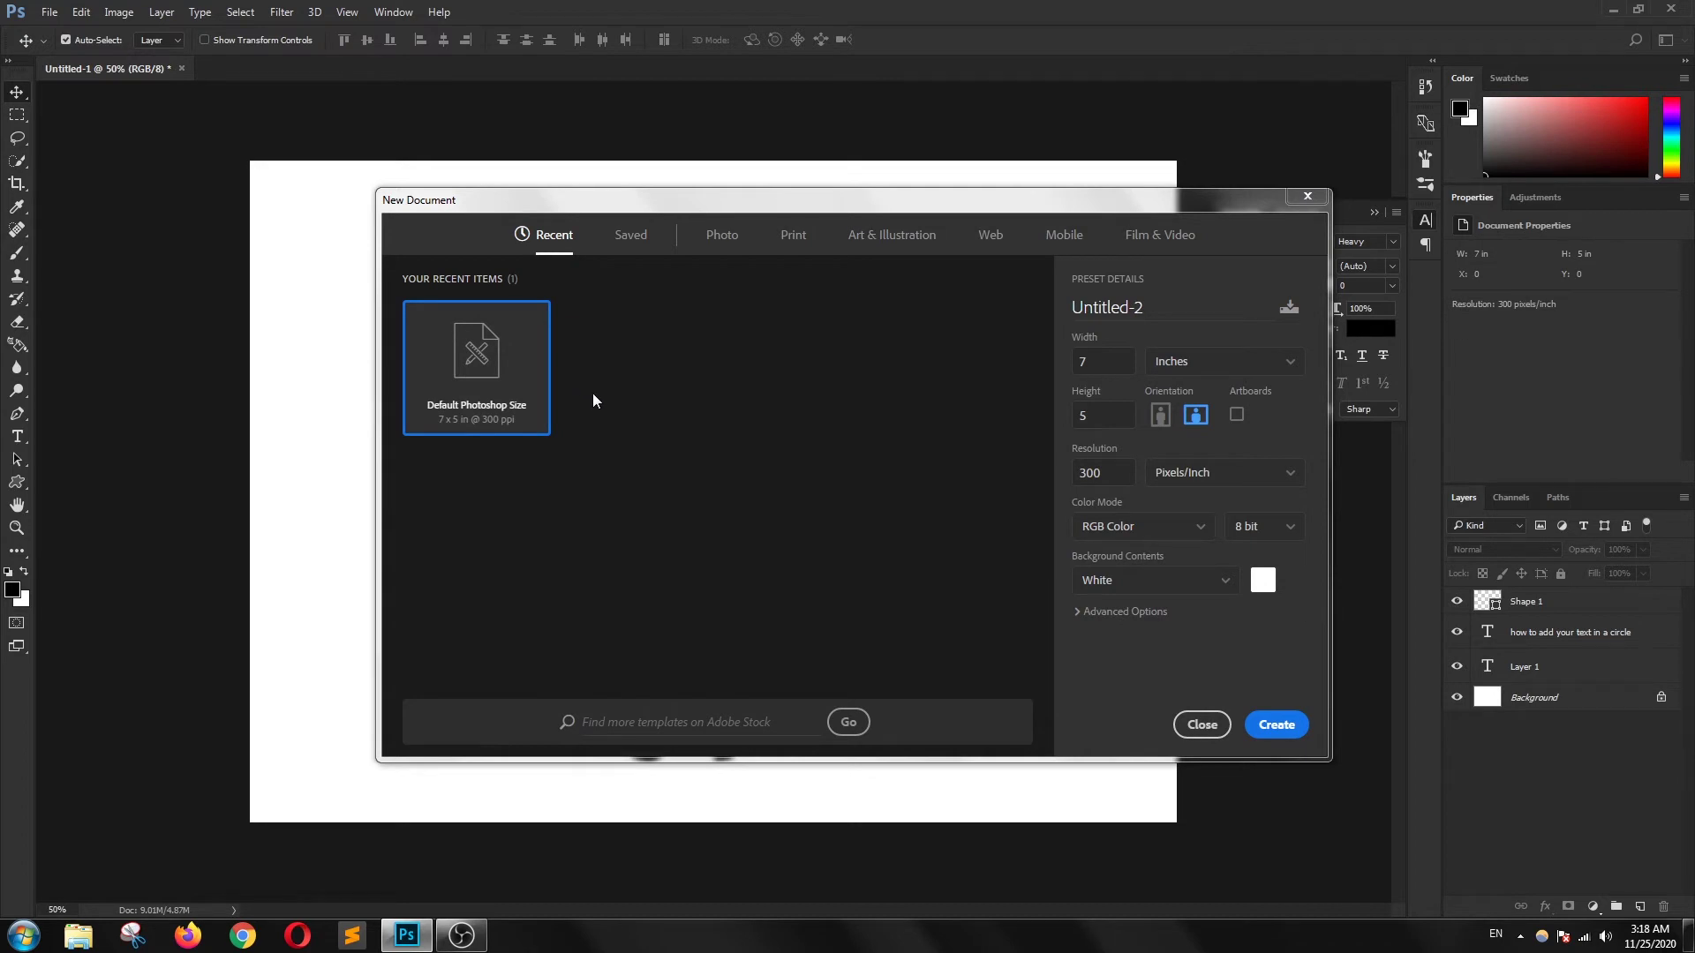
{"action": "left_click", "coordinate": [1279, 724]}
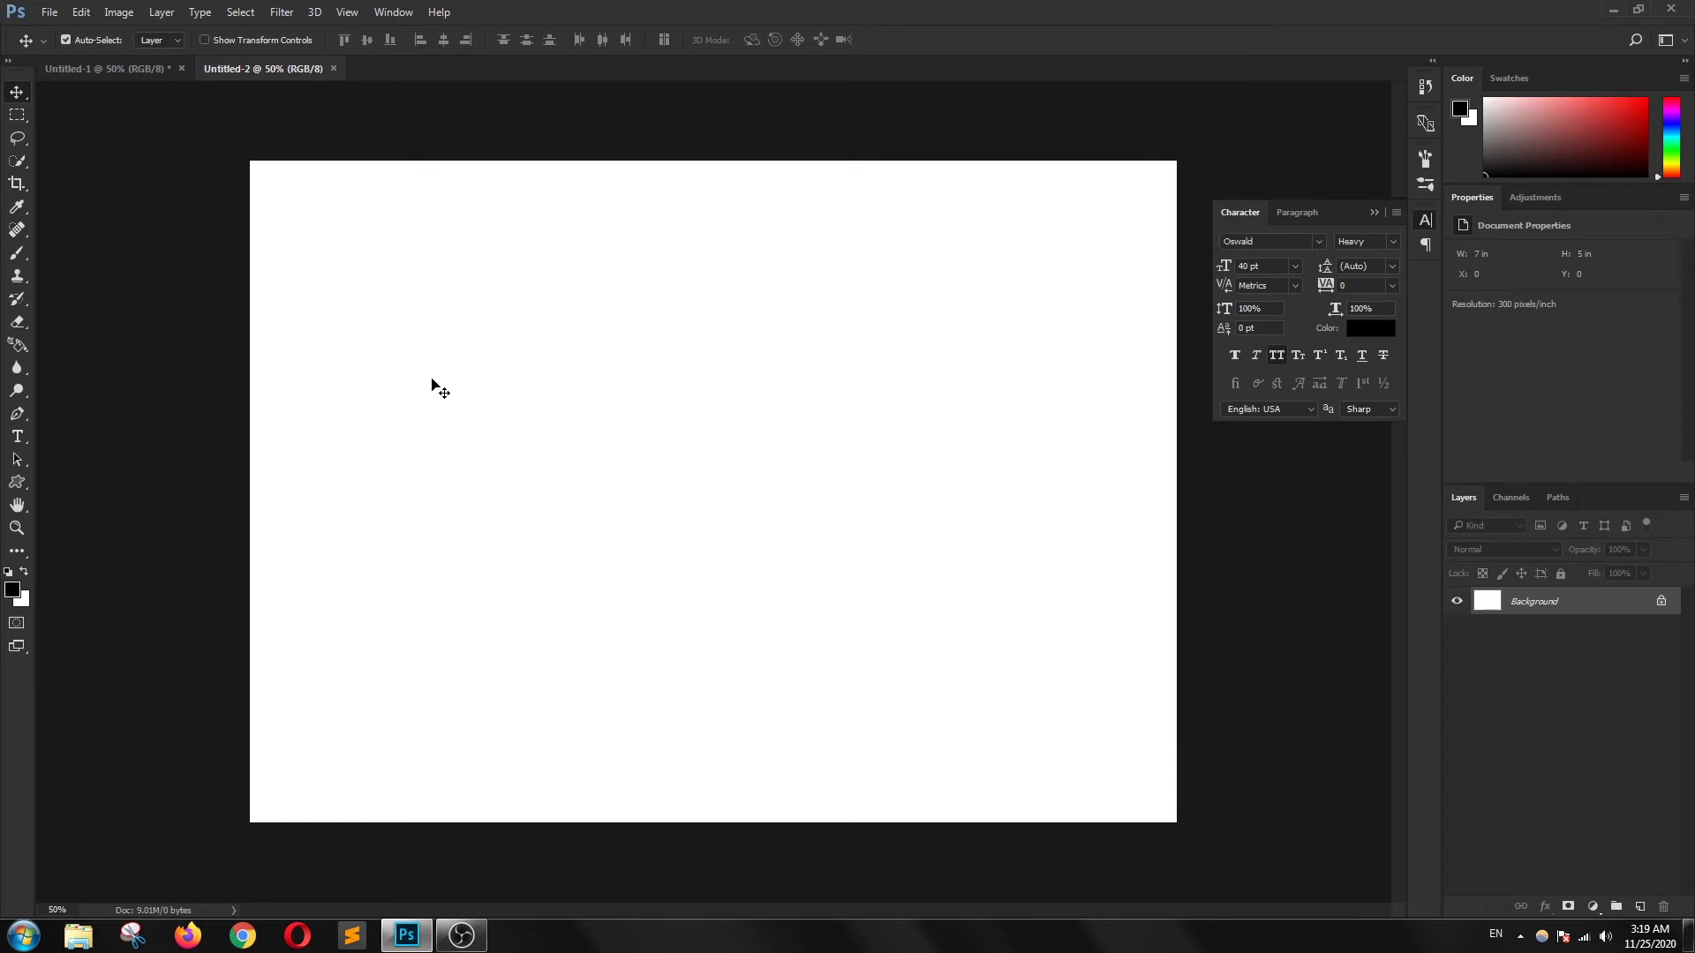
Step: Type 'ADD TEXT' near the top of the new canvas and commit it
{"action": "left_click", "coordinate": [18, 437]}
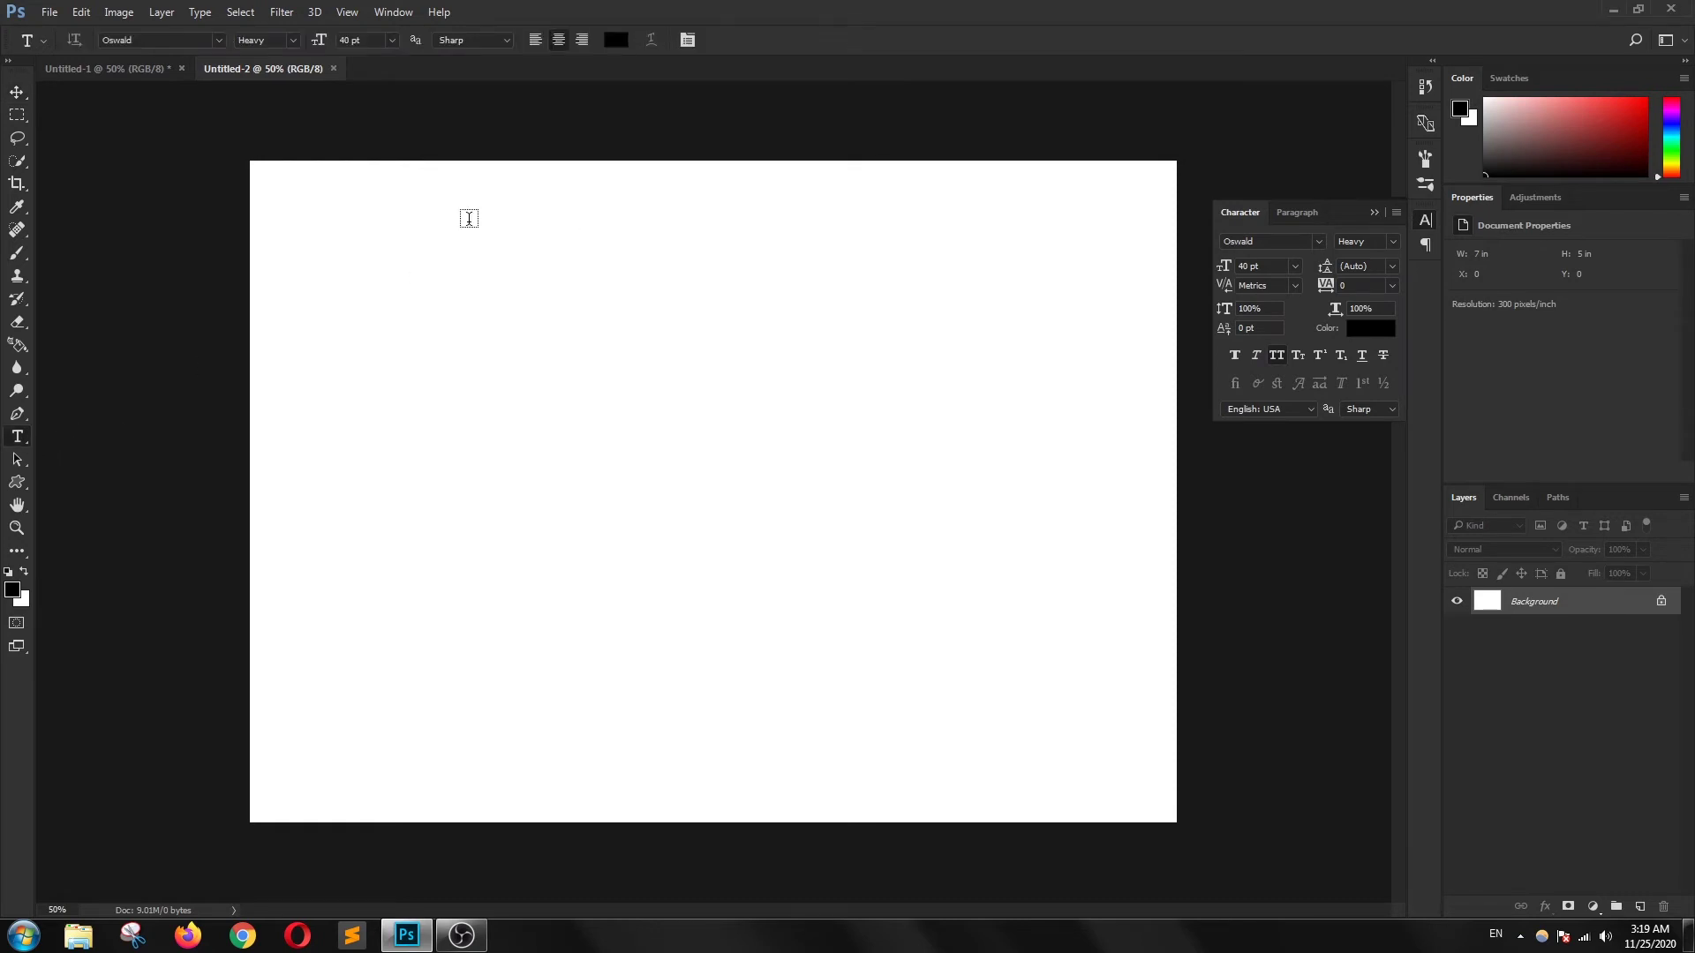
{"action": "left_click", "coordinate": [467, 220]}
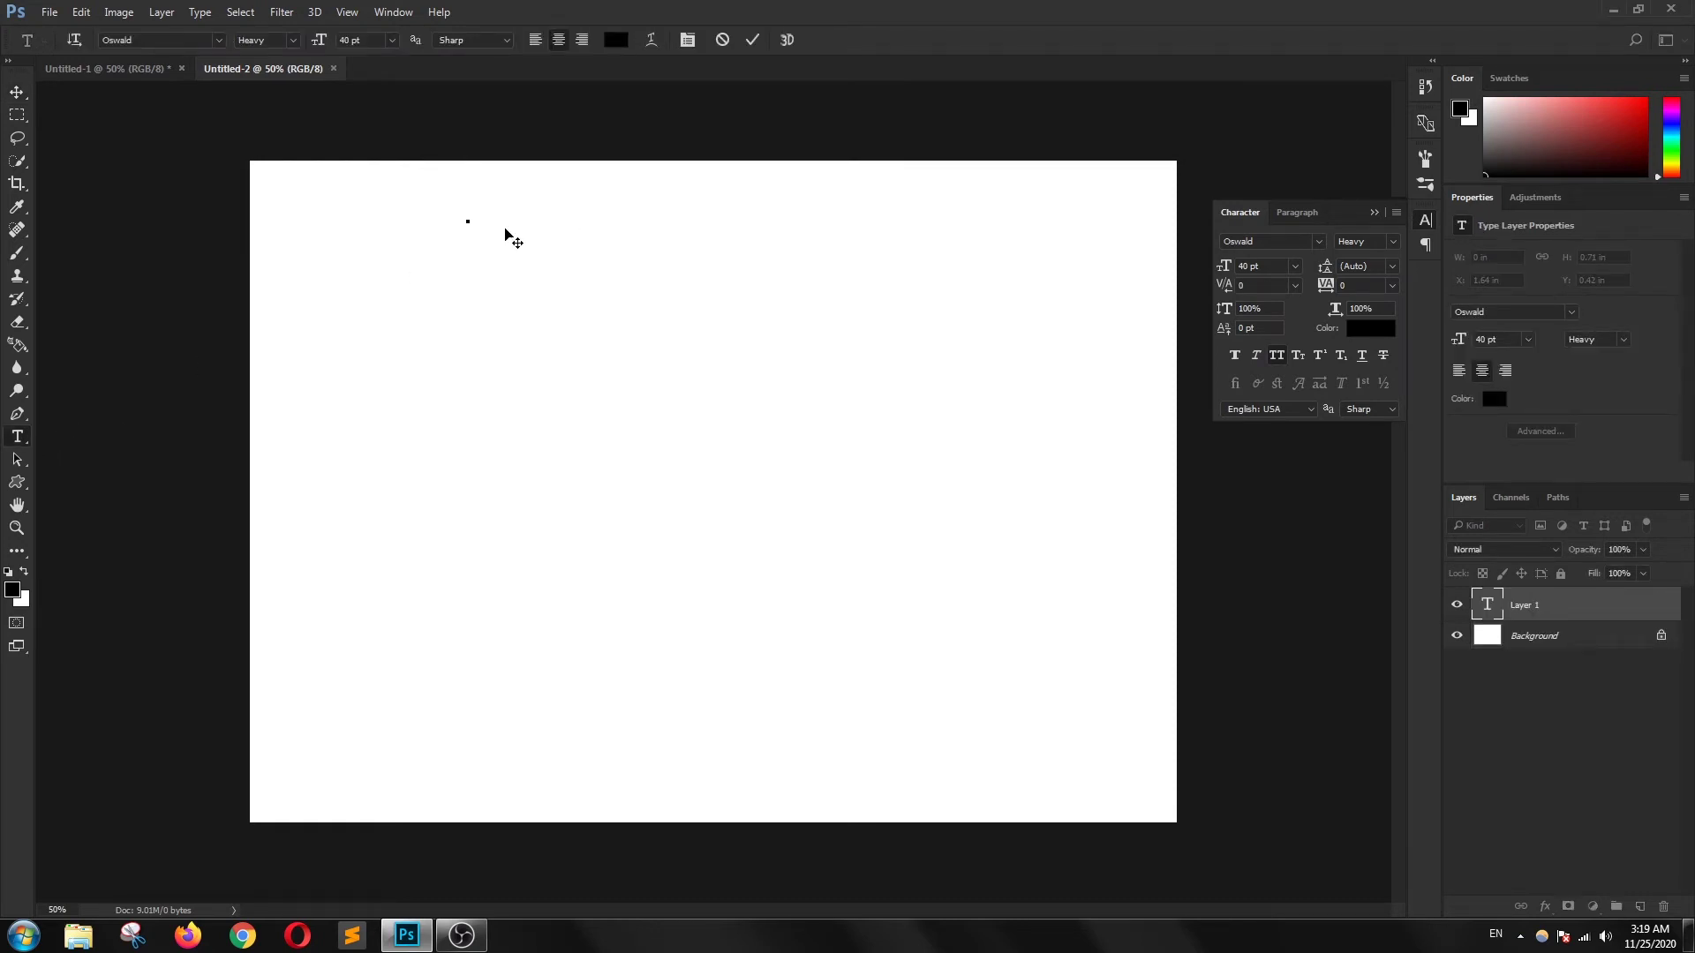
{"action": "type", "text": "A"}
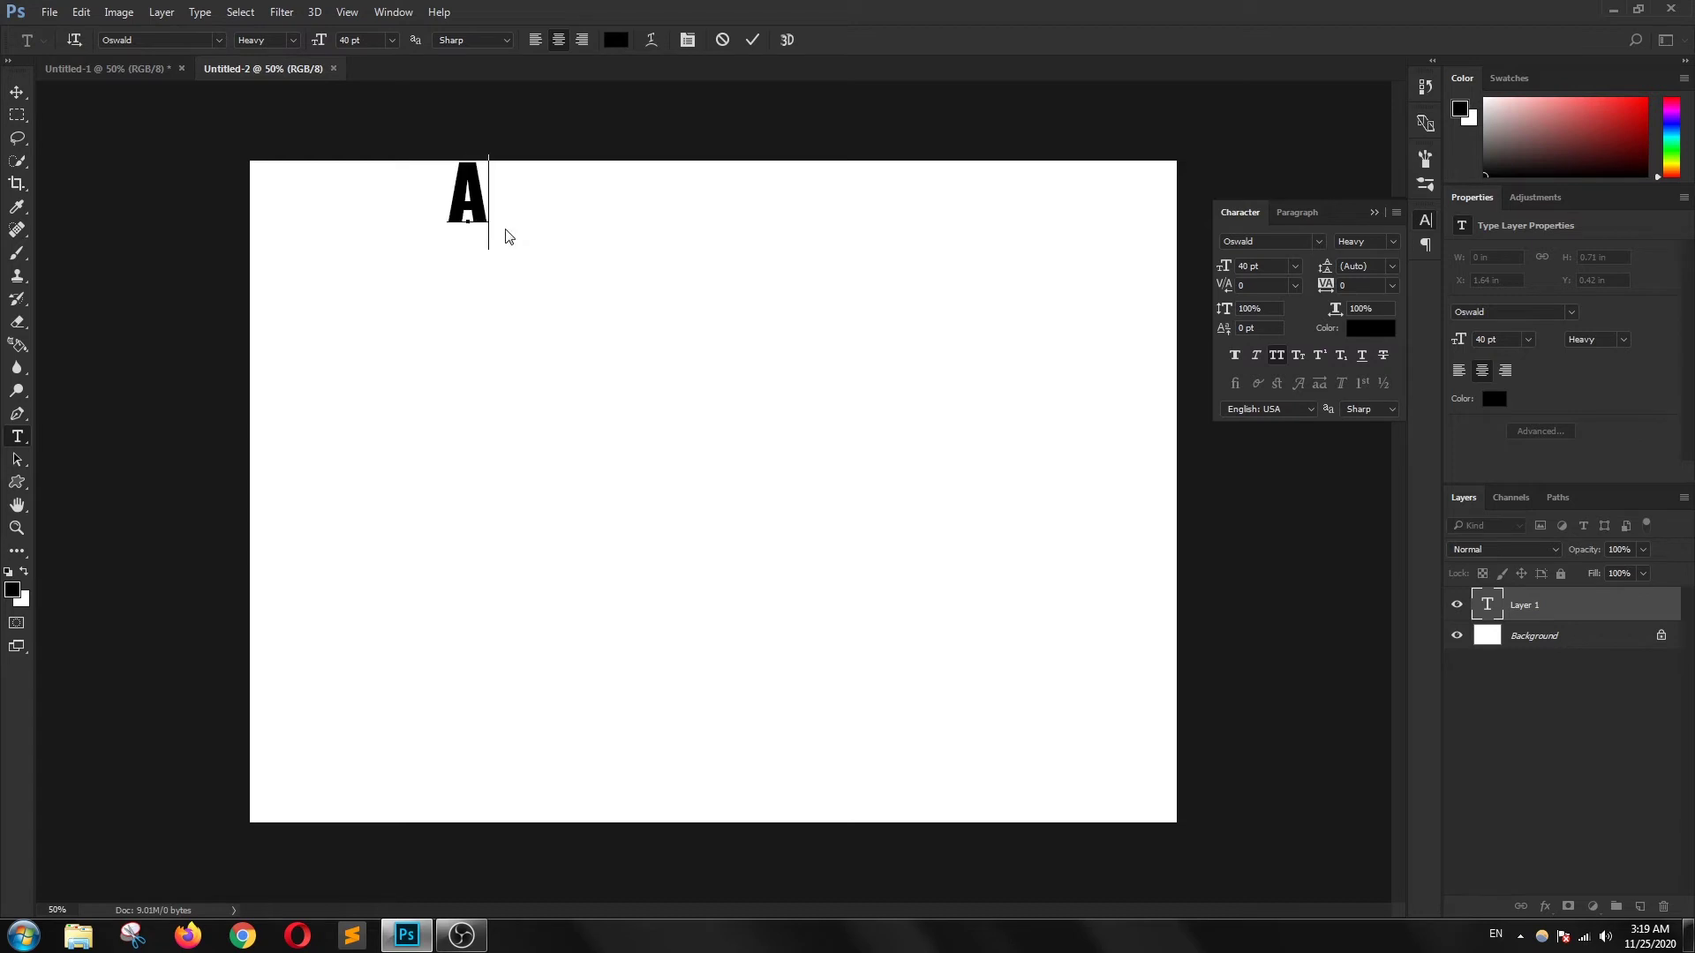
{"action": "type", "text": "DD TEXT"}
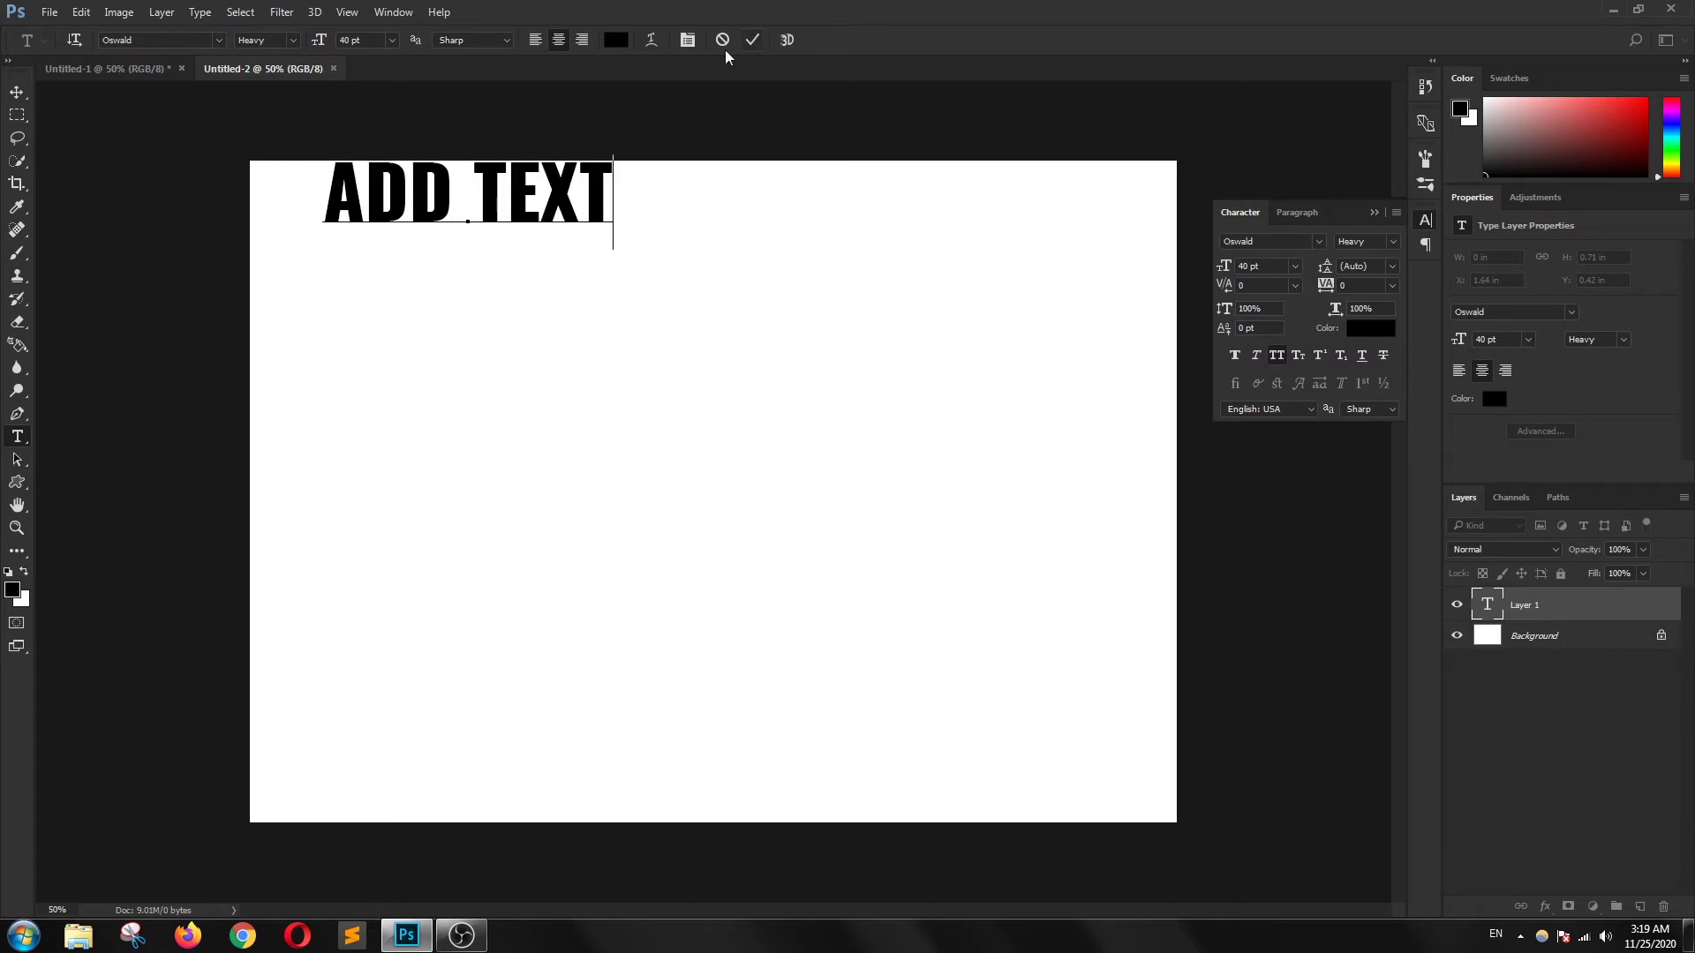
{"action": "left_click", "coordinate": [750, 39]}
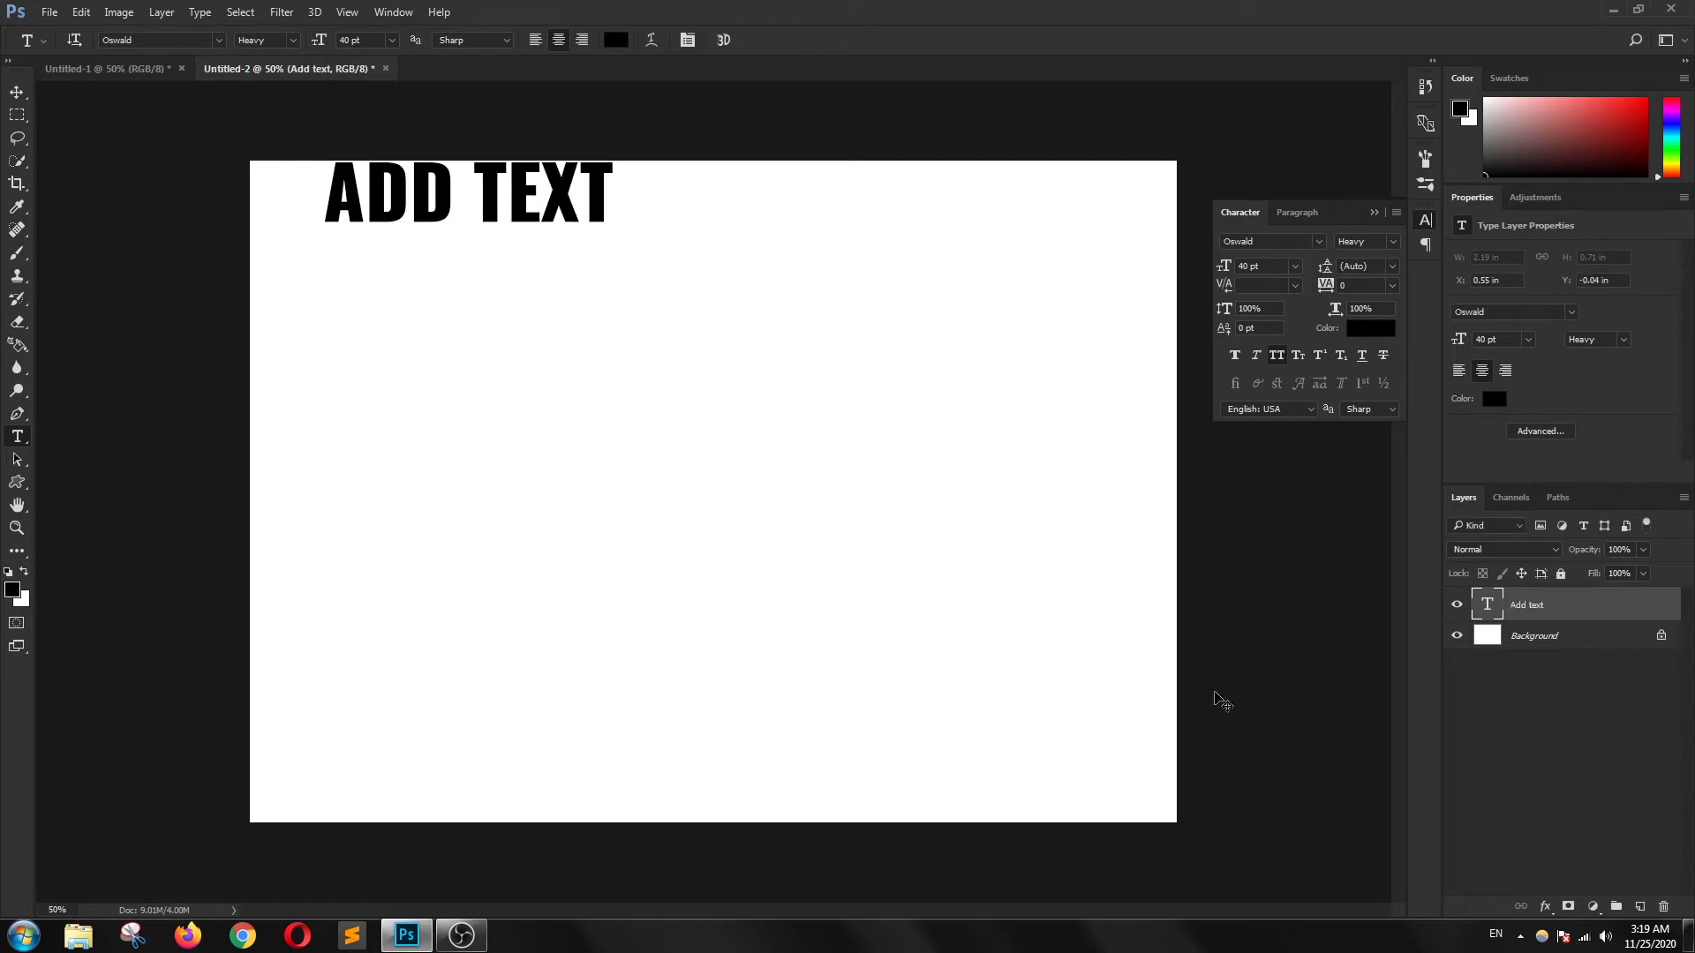
Step: Duplicate the text layer, change the copy to 'IN CIRCLE', and place it right of ADD TEXT
{"action": "key", "text": "ctrl+j"}
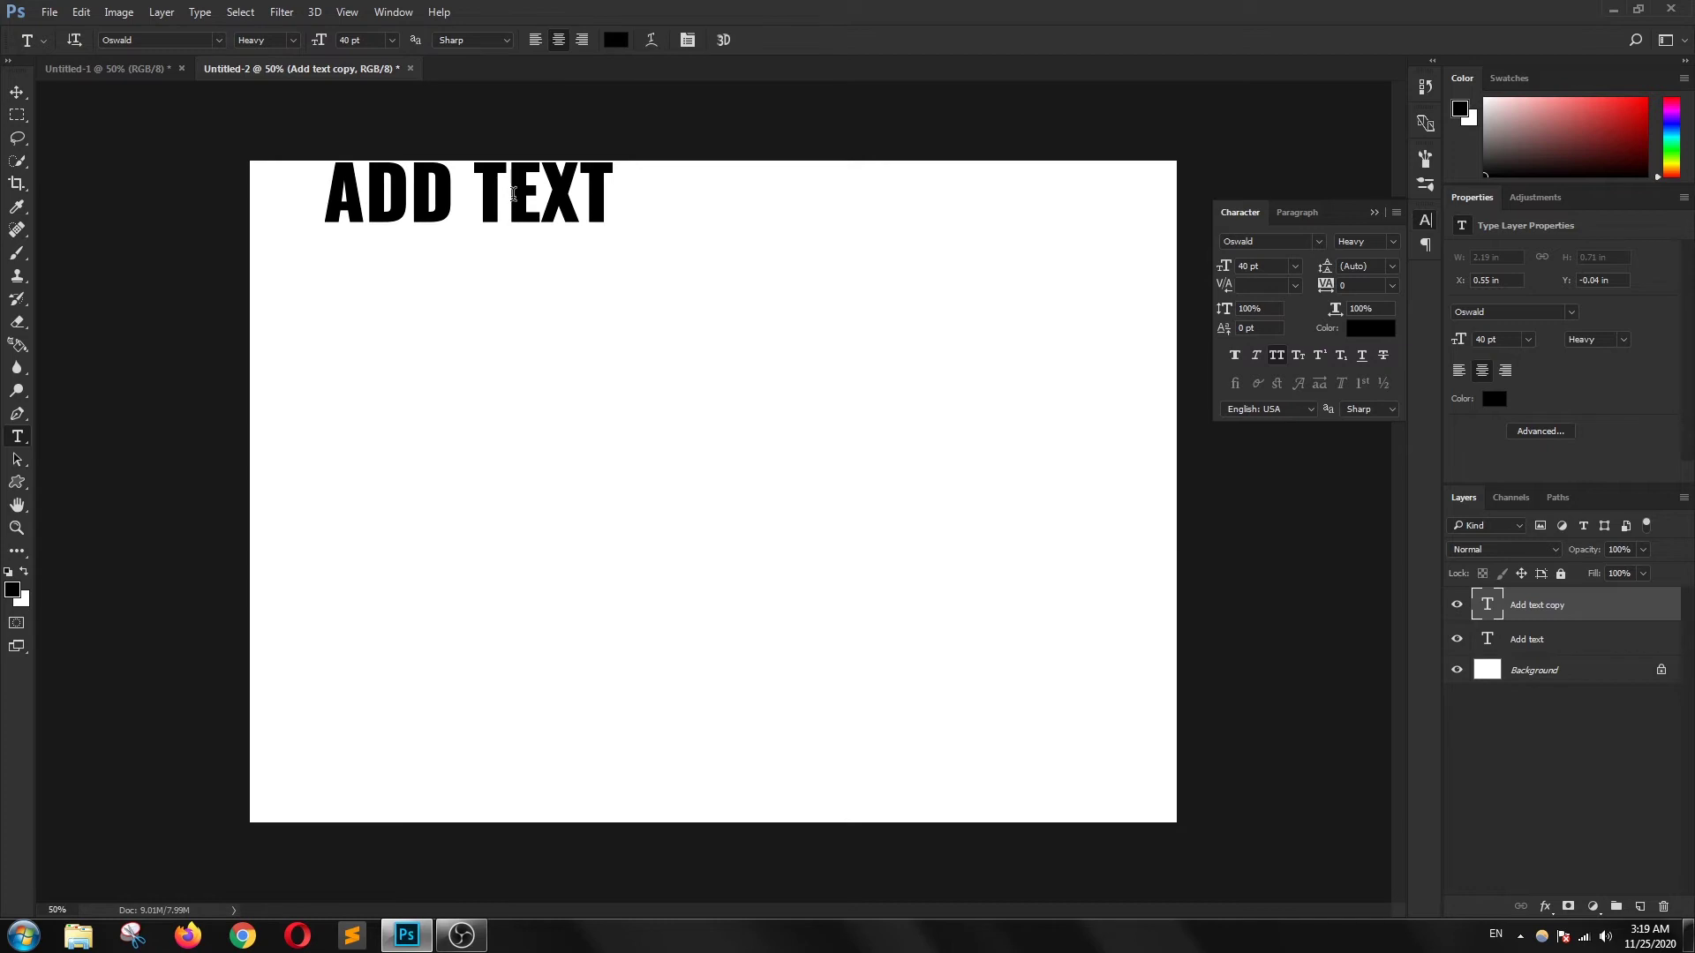
{"action": "left_click", "coordinate": [16, 92]}
{"action": "left_click_drag", "start_coordinate": [485, 193], "coordinate": [802, 191]}
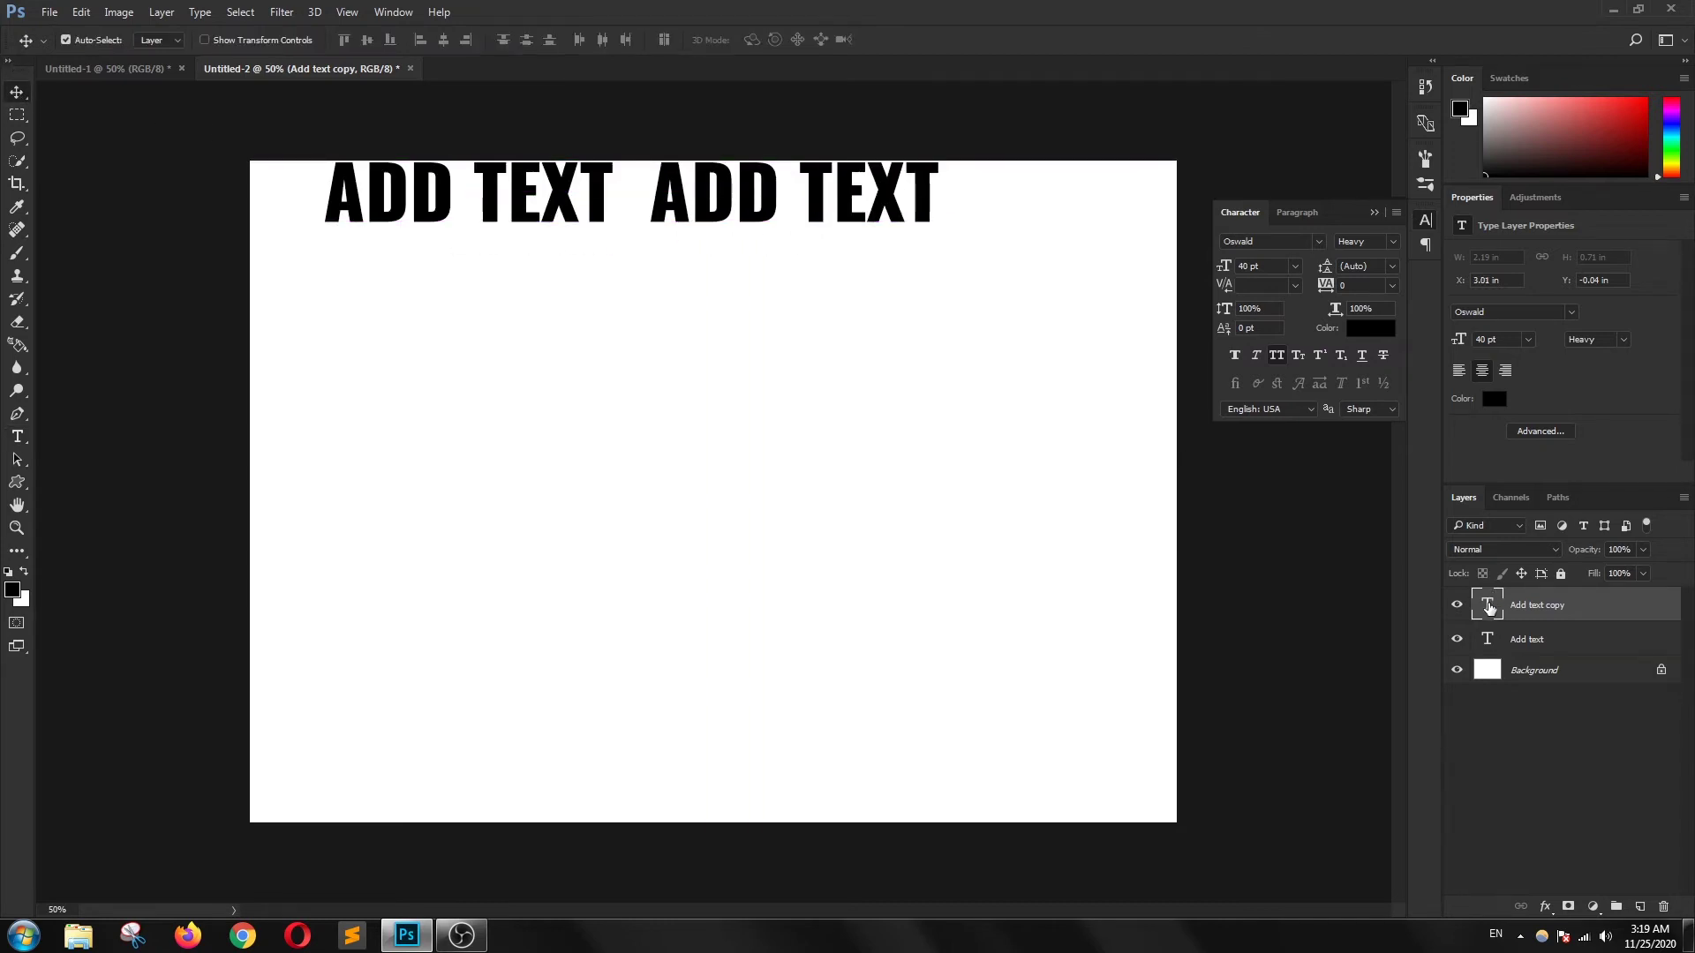
{"action": "double_click", "coordinate": [795, 225]}
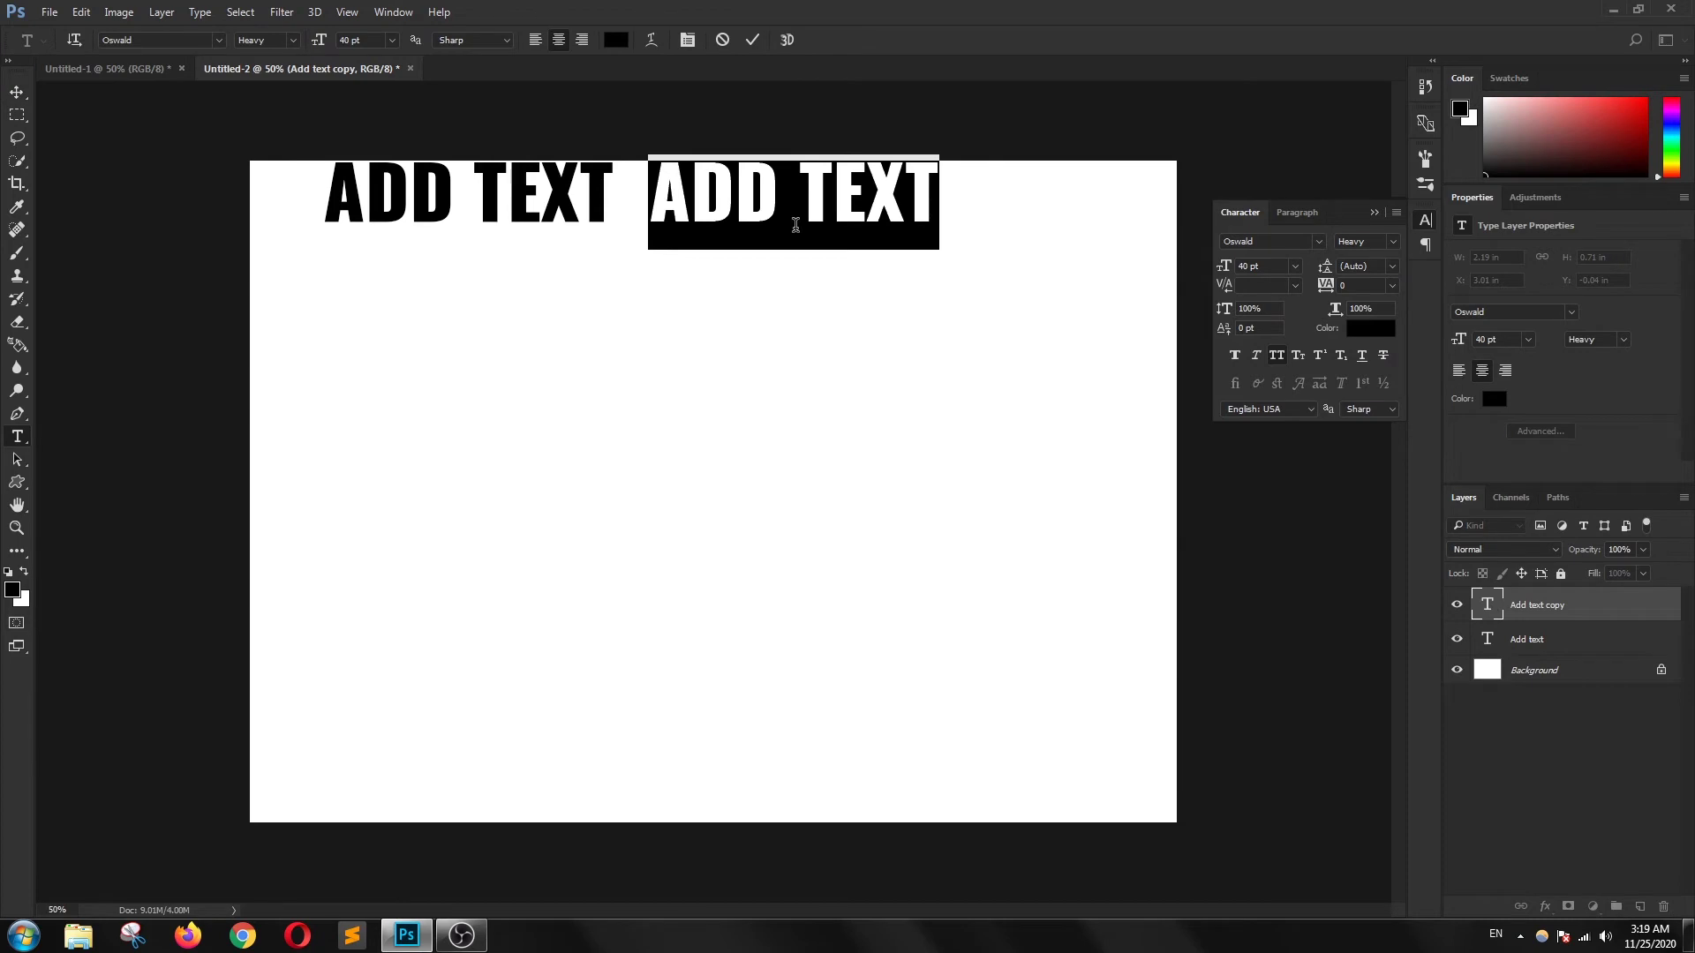
{"action": "type", "text": "IN CIRC"}
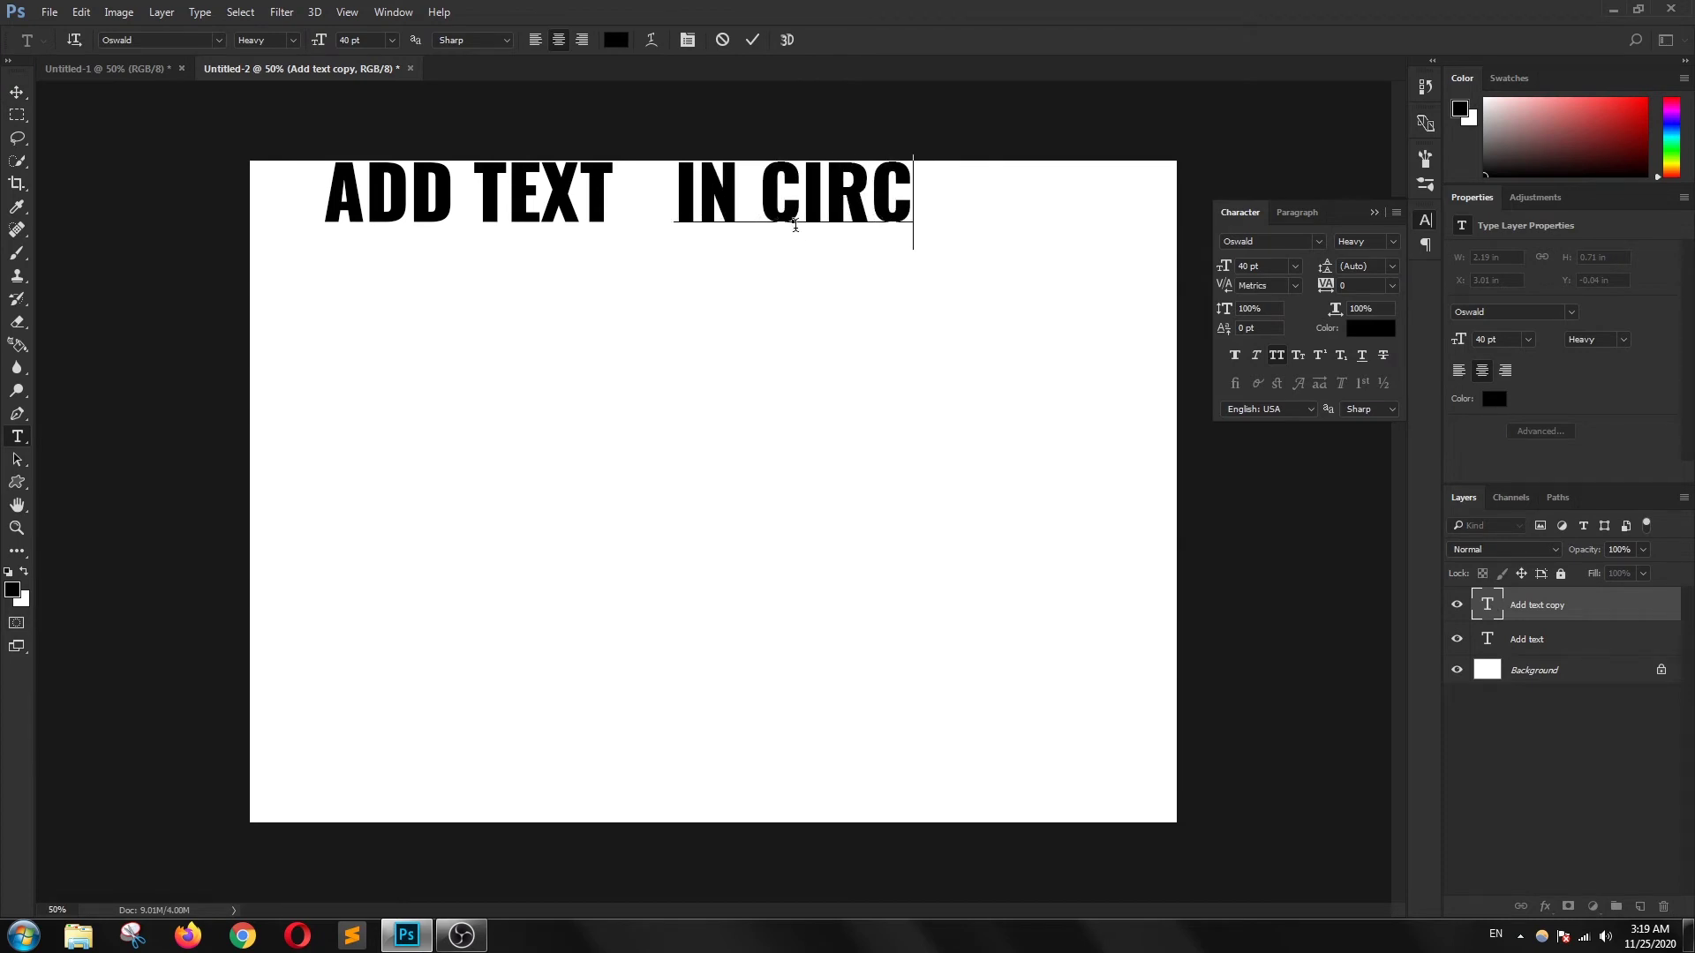
{"action": "type", "text": "LE"}
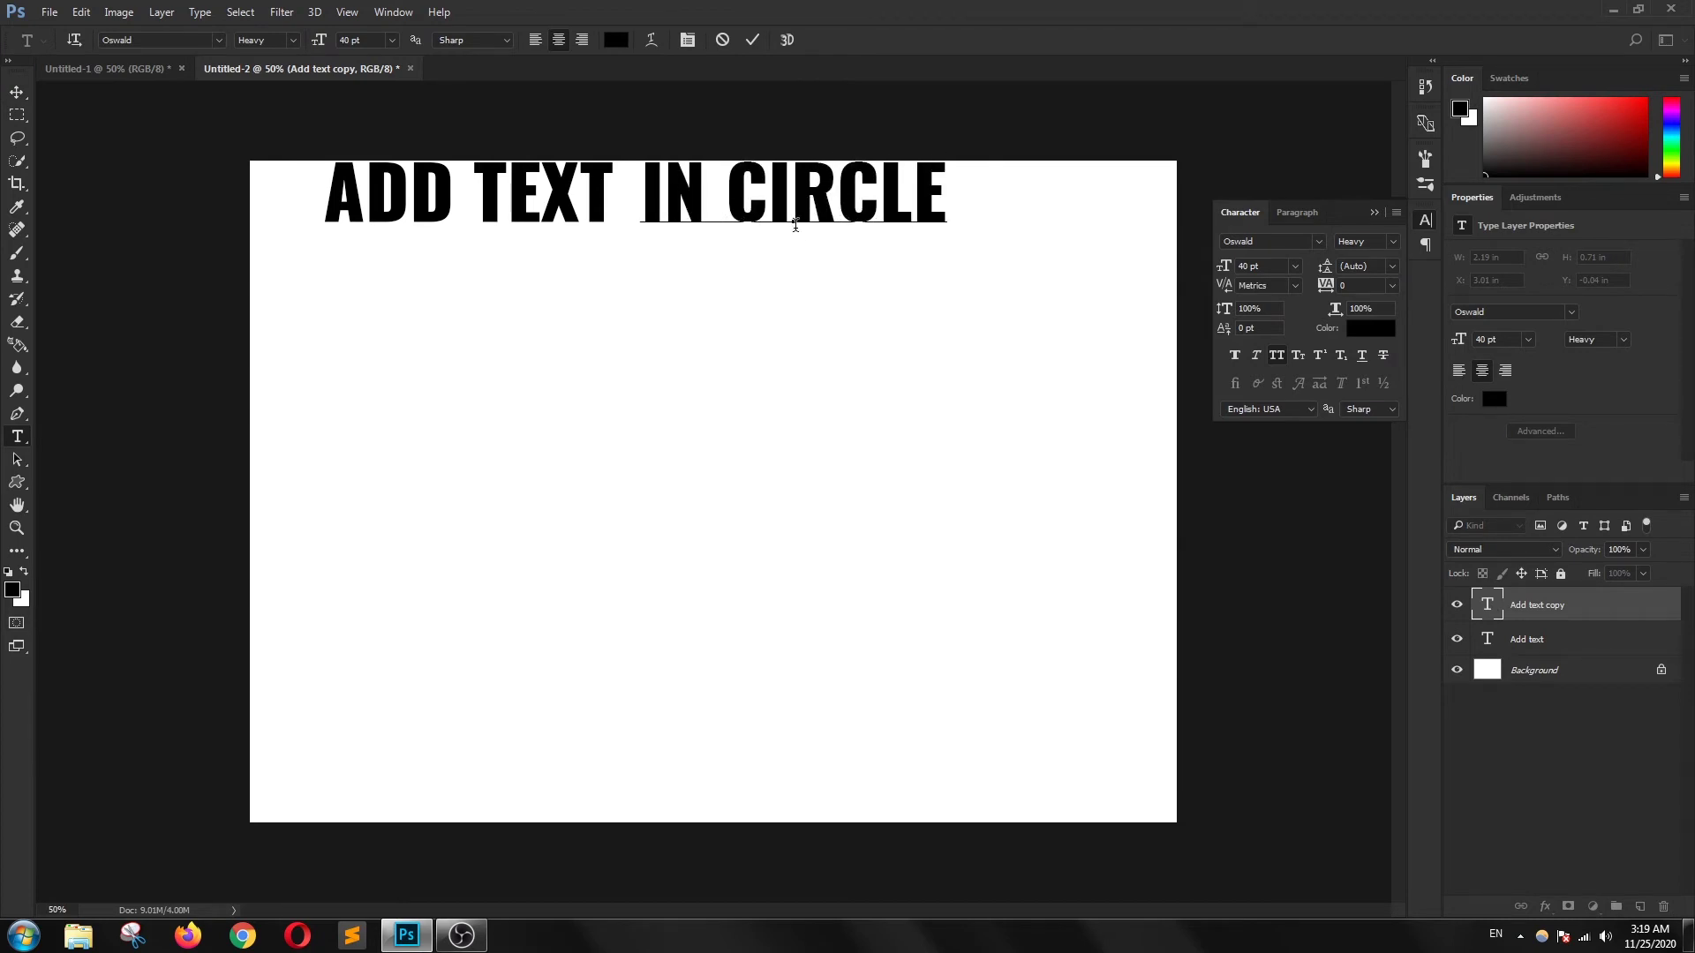
{"action": "left_click", "coordinate": [749, 36]}
{"action": "key", "text": "v"}
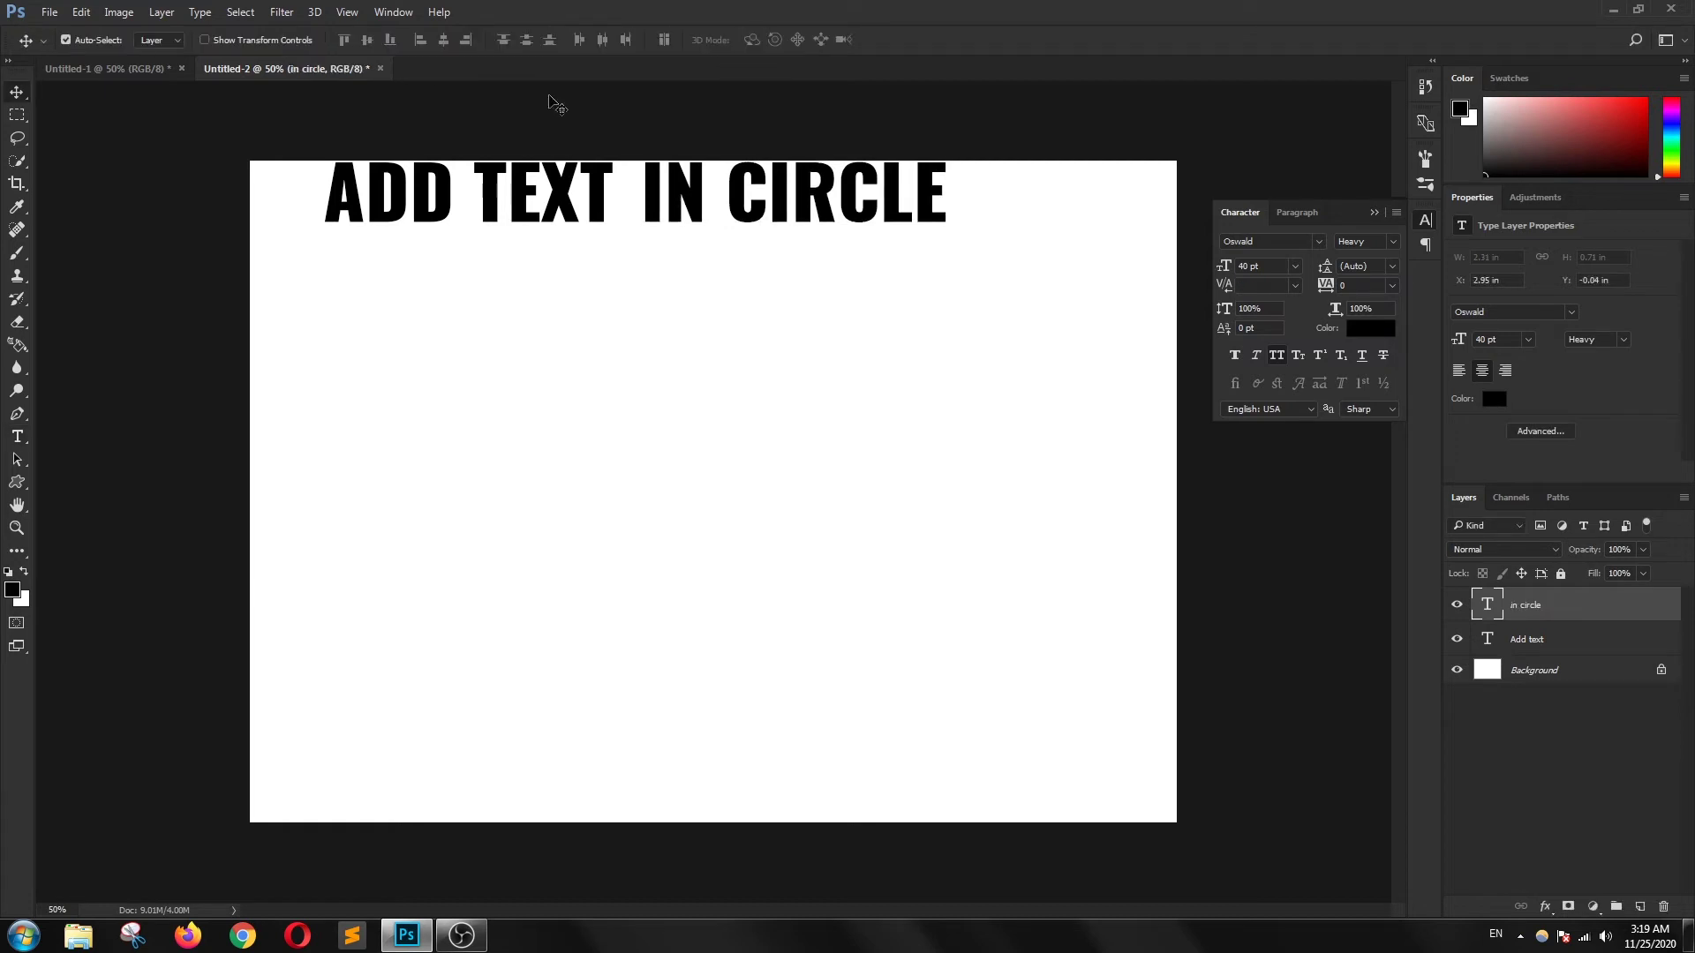
{"action": "left_click_drag", "start_coordinate": [731, 220], "coordinate": [826, 219]}
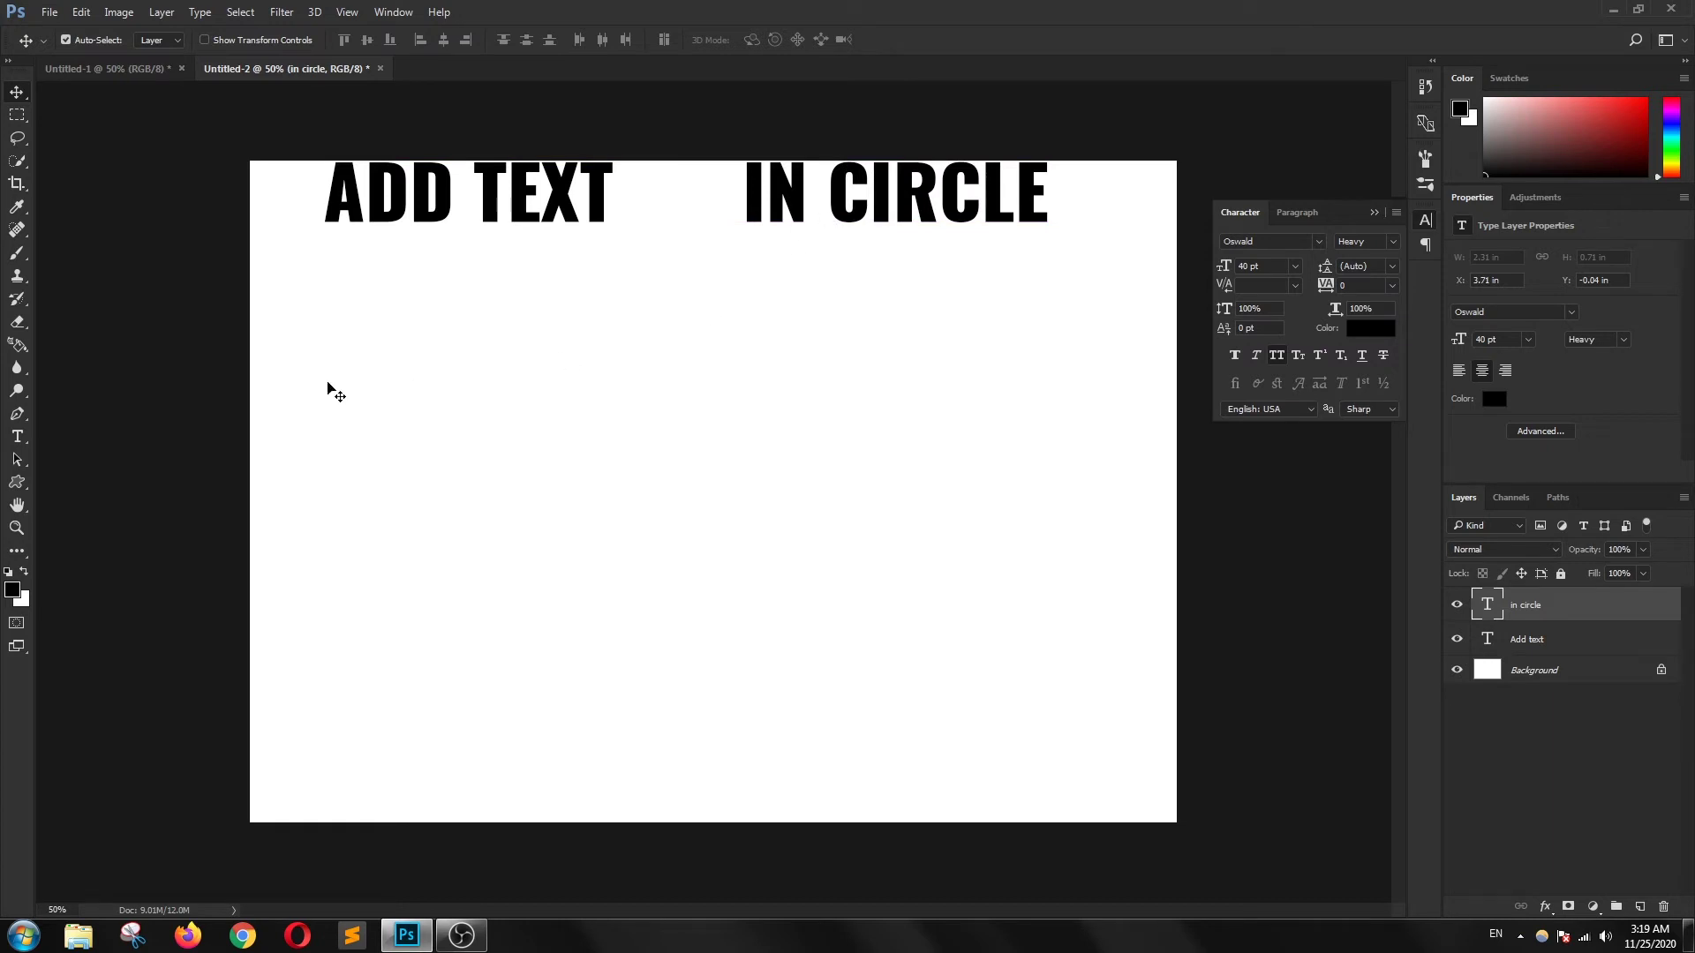
{"action": "left_click_drag", "start_coordinate": [18, 483], "coordinate": [103, 526]}
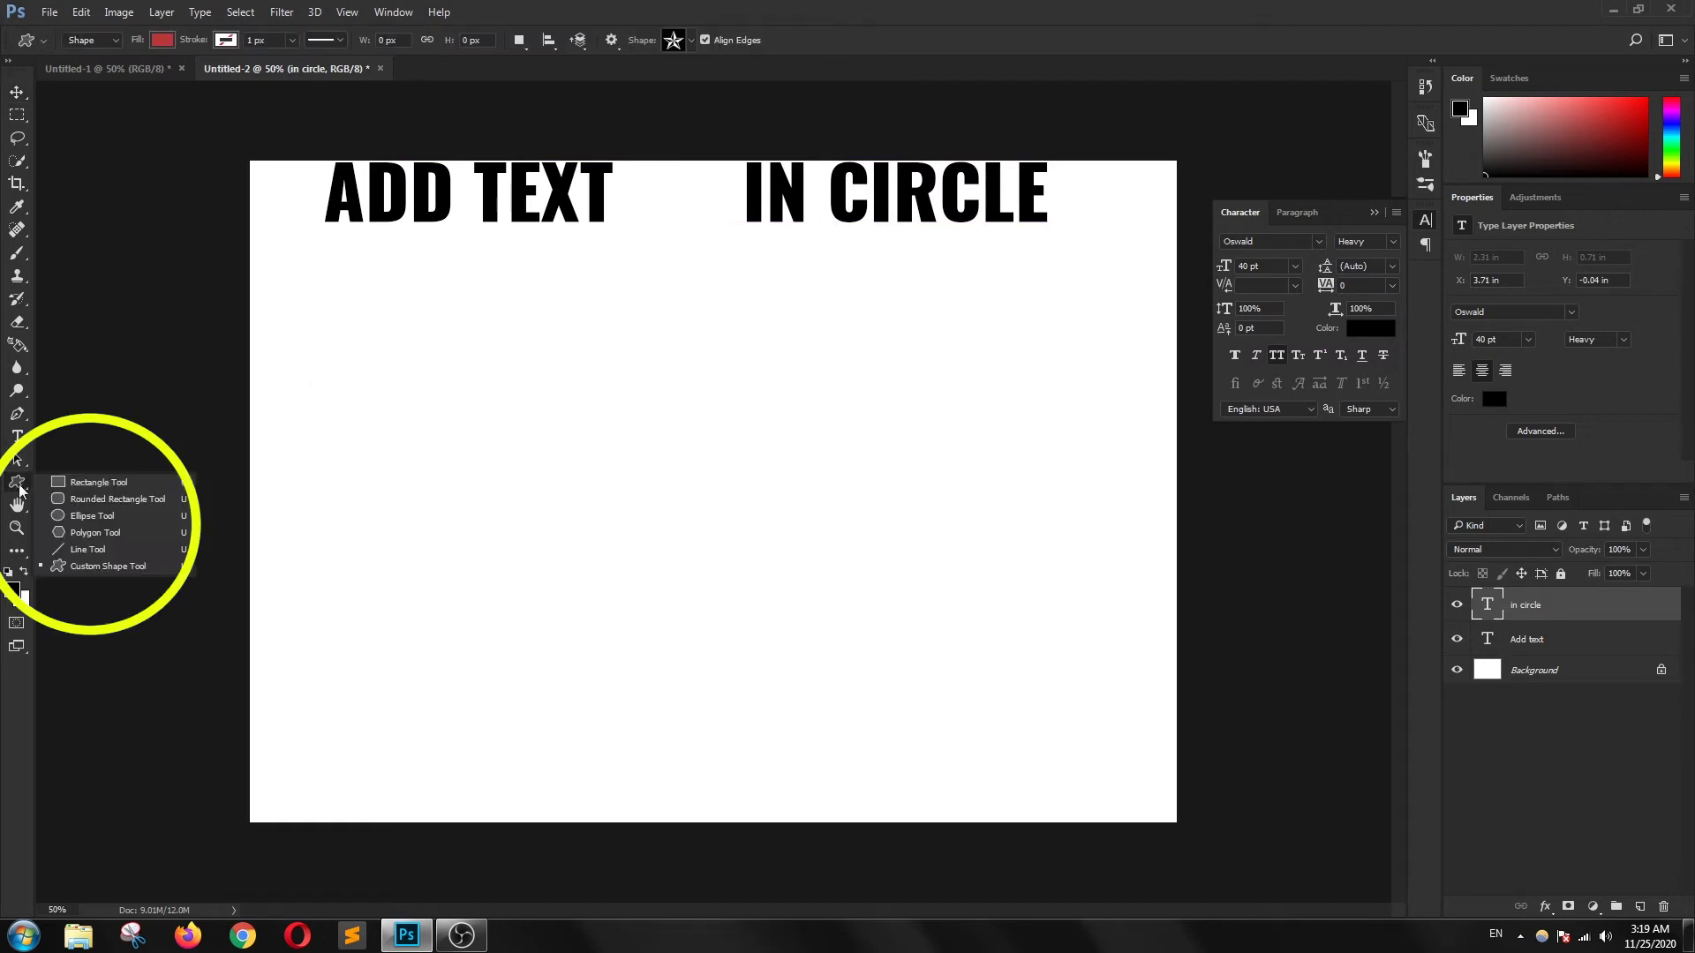
{"action": "left_click", "coordinate": [102, 519]}
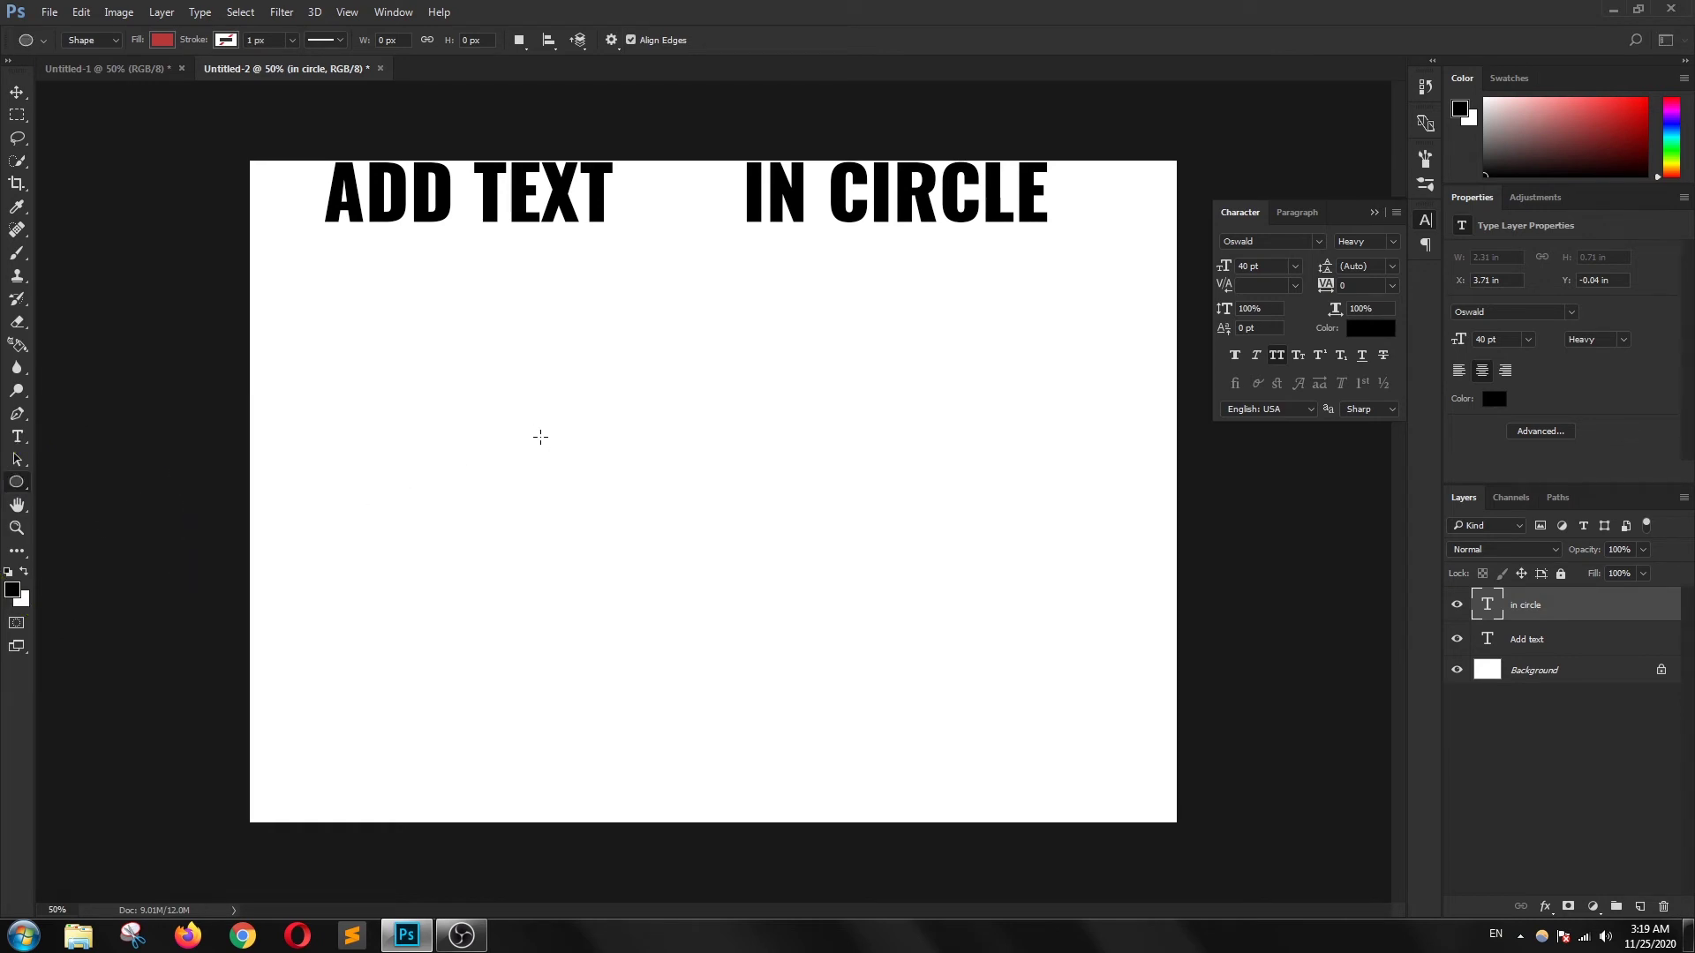
{"action": "left_click_drag", "start_coordinate": [544, 389], "coordinate": [679, 537]}
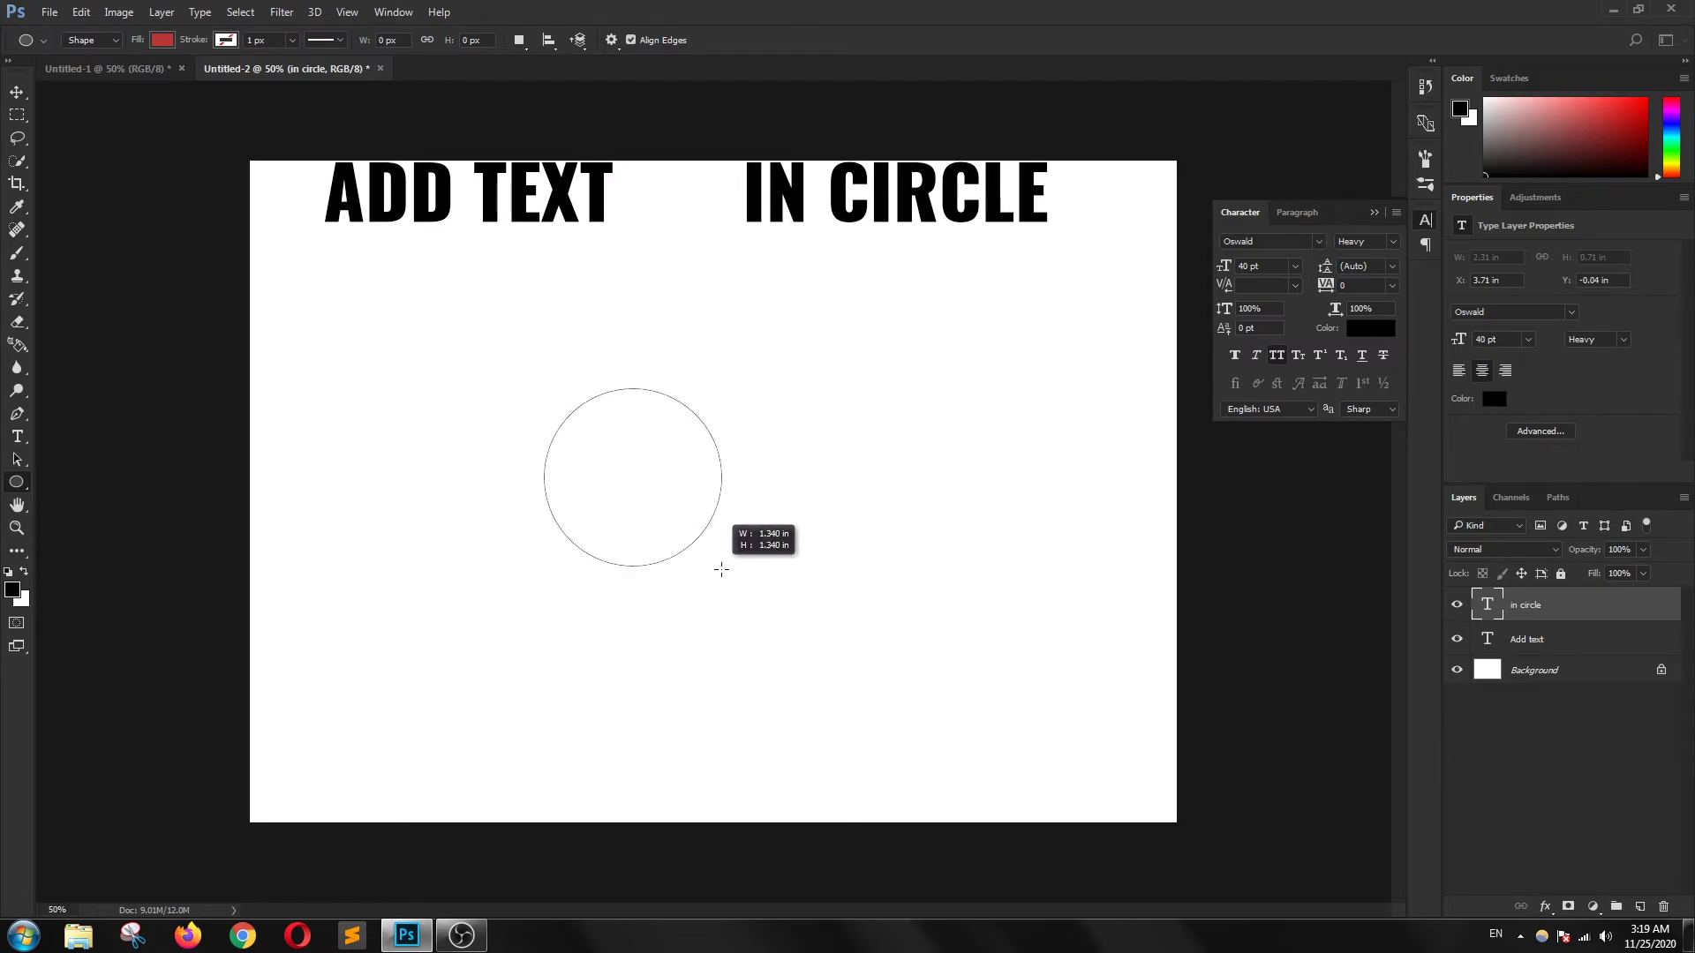
{"action": "mouse_move", "coordinate": [679, 538]}
{"action": "left_mouse_down"}
{"action": "mouse_move", "coordinate": [962, 694]}
{"action": "mouse_move", "coordinate": [938, 678]}
{"action": "left_mouse_up"}
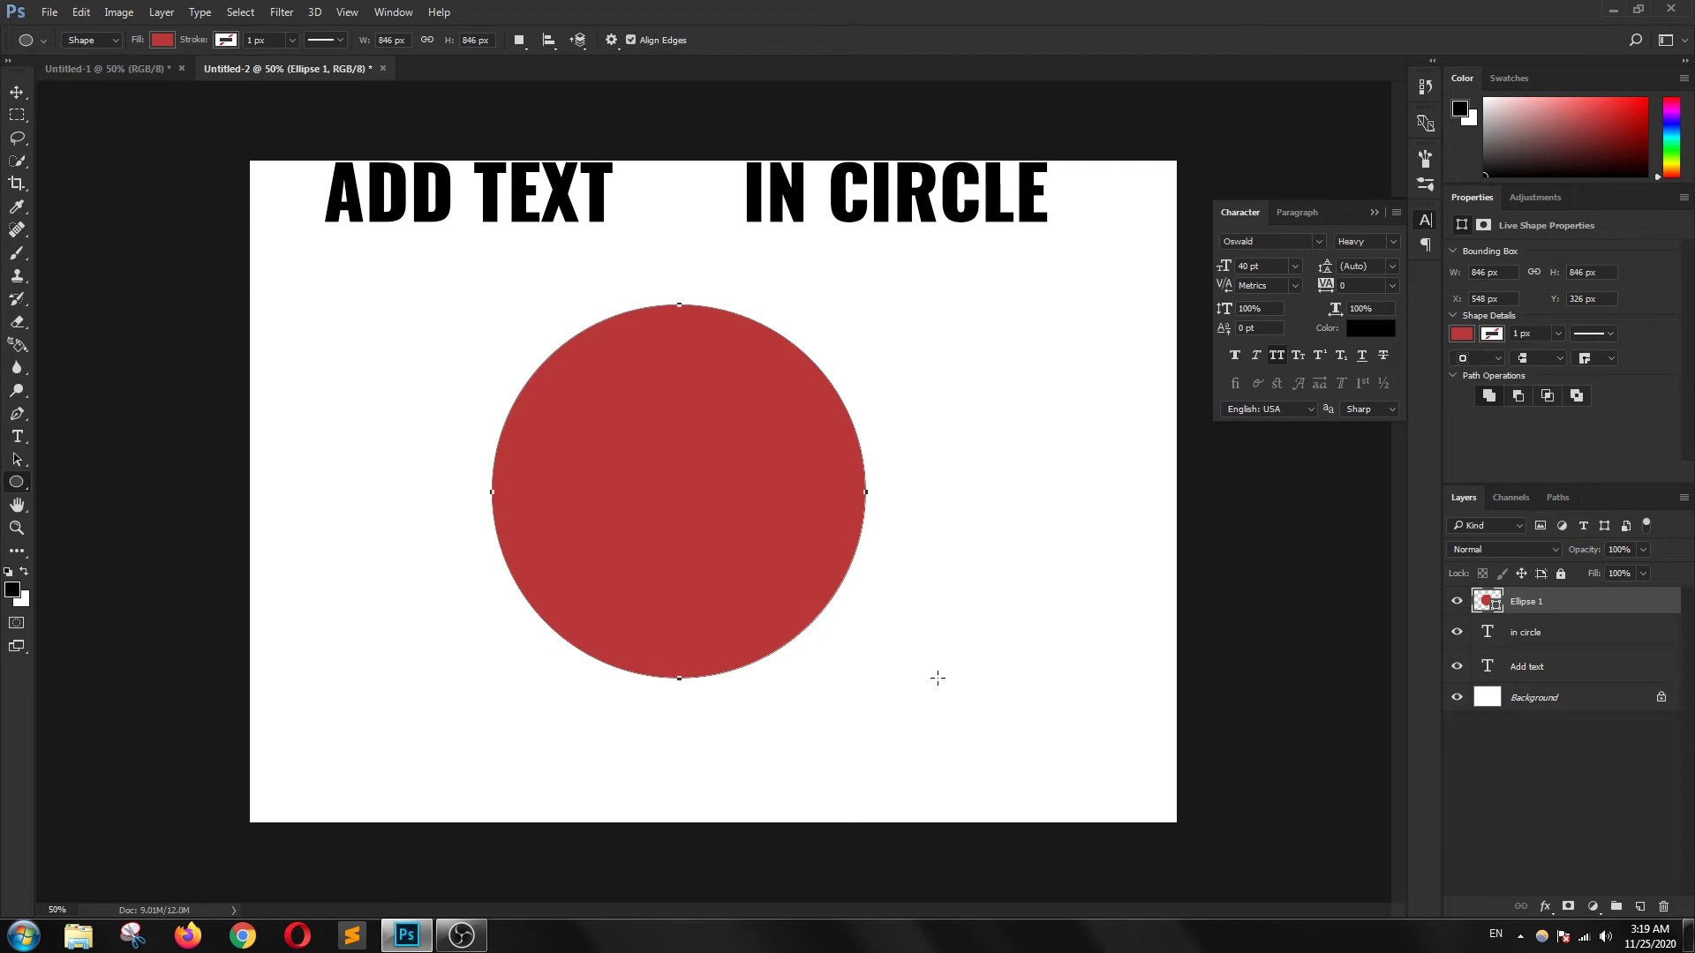
{"action": "key", "text": "ctrl+z"}
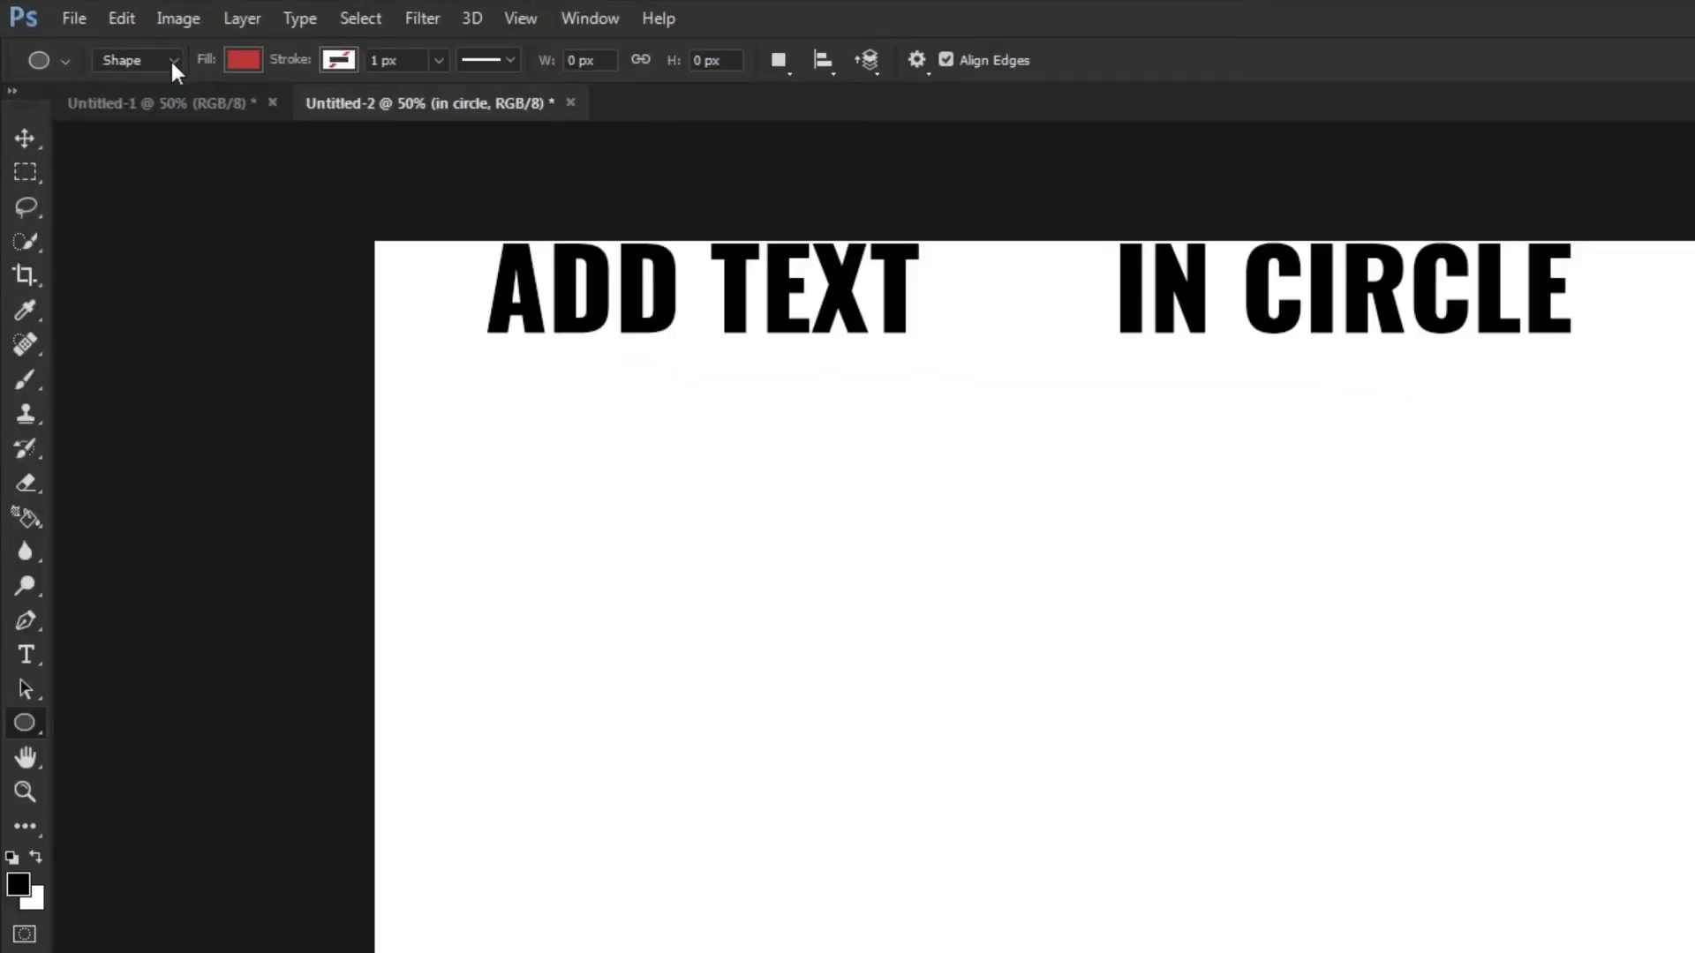
Step: In Path mode, draw a 910 × 910 px circular path below the text lines
{"action": "left_click", "coordinate": [171, 60]}
{"action": "left_click", "coordinate": [141, 110]}
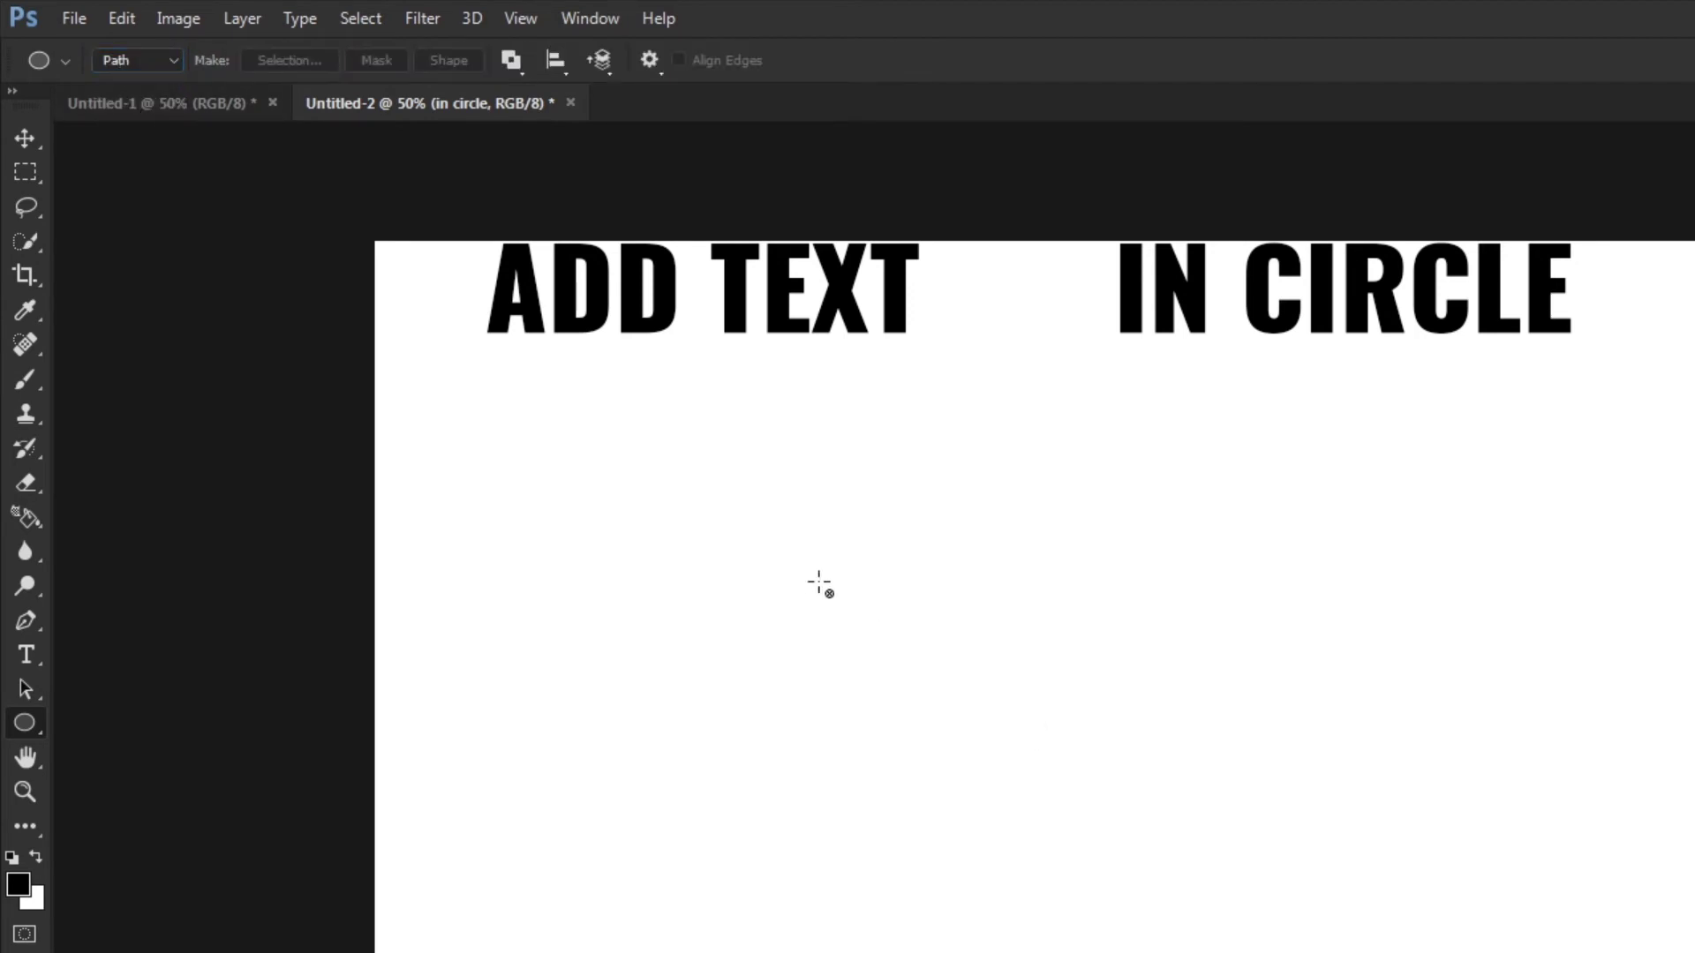
{"action": "left_click_drag", "start_coordinate": [761, 532], "coordinate": [987, 746]}
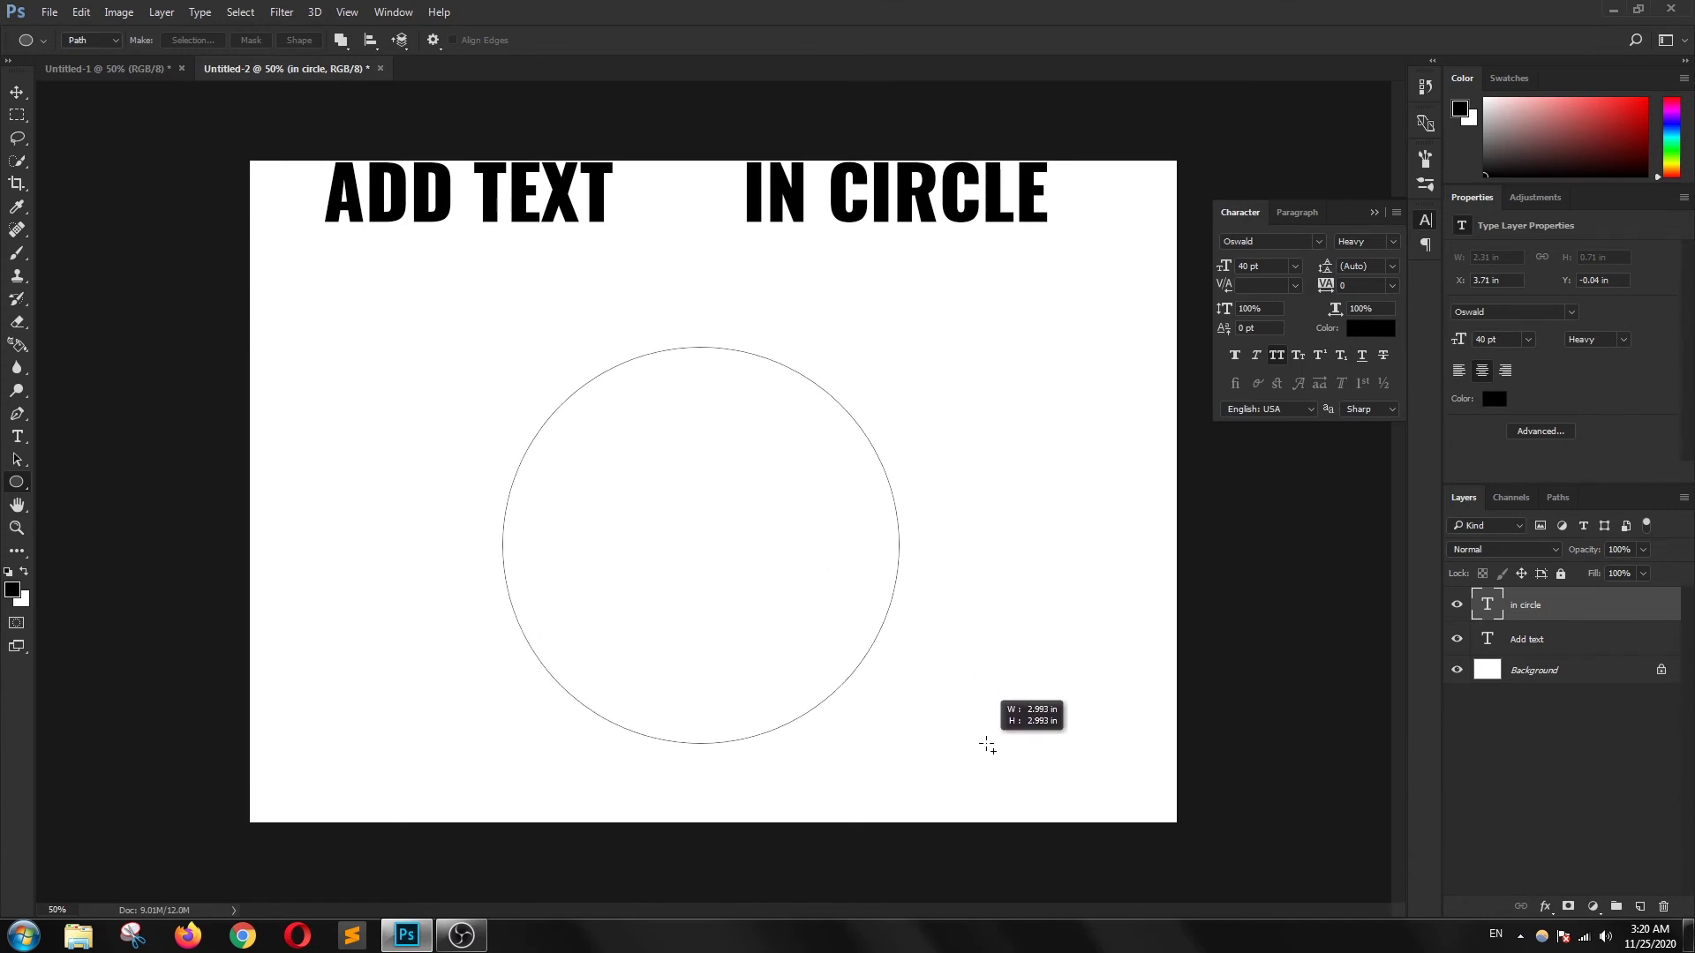
{"action": "left_click_drag", "start_coordinate": [987, 745], "coordinate": [967, 704]}
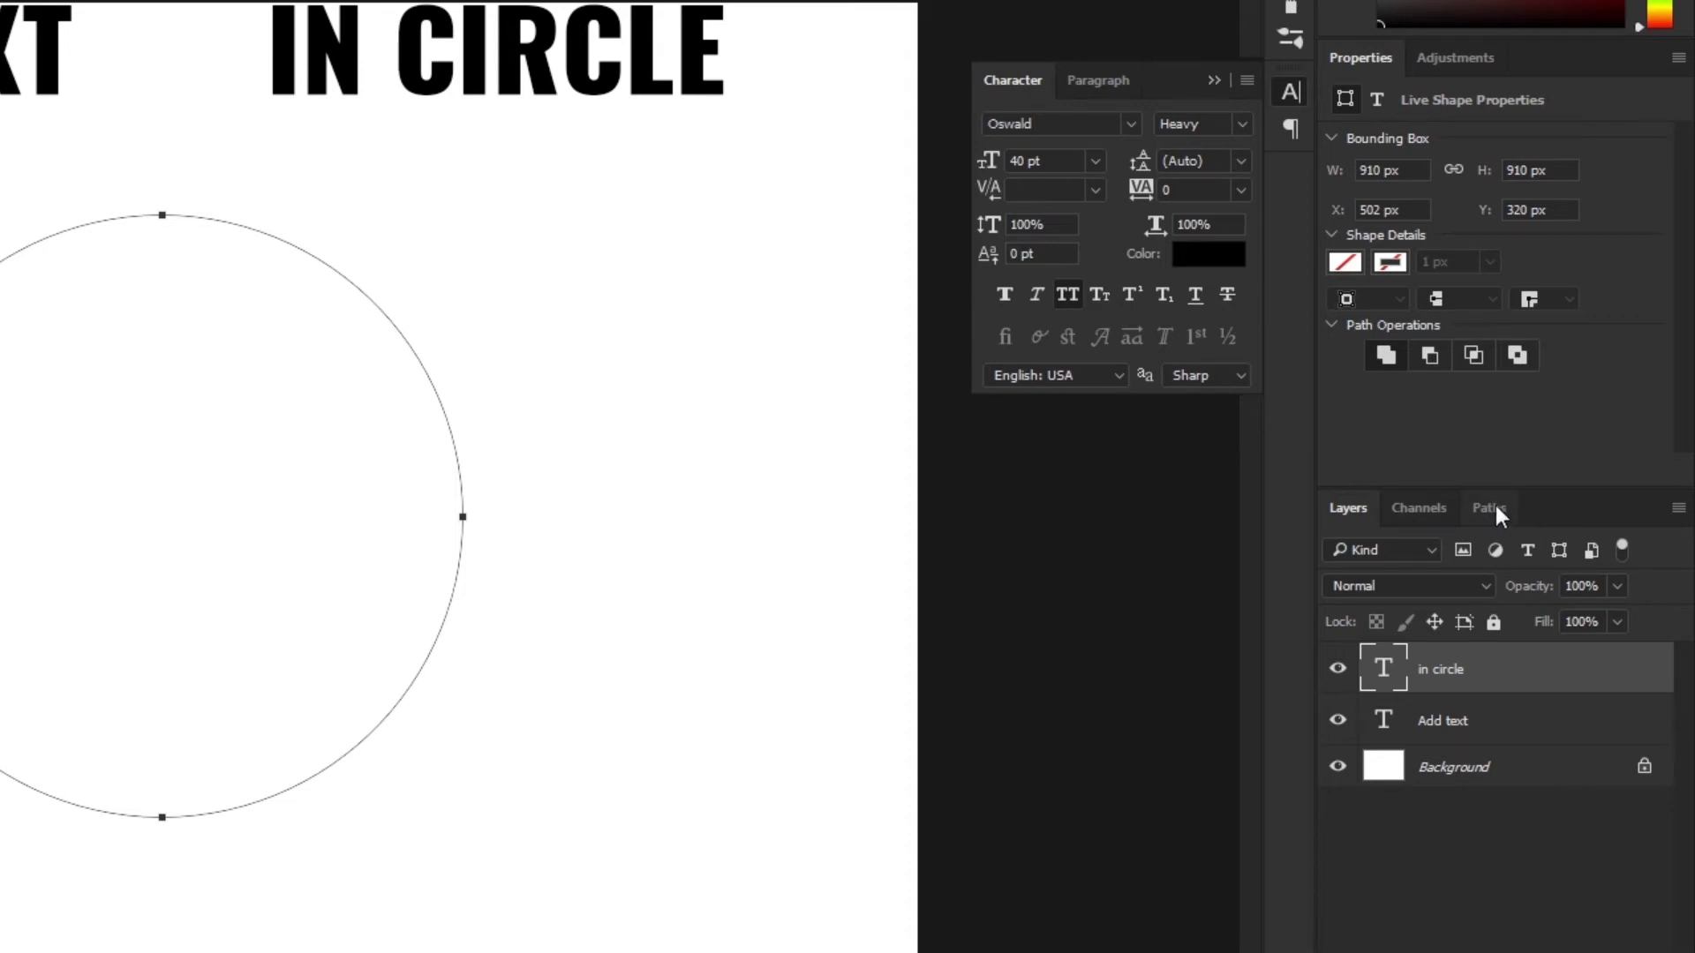
{"action": "left_click", "coordinate": [1492, 510]}
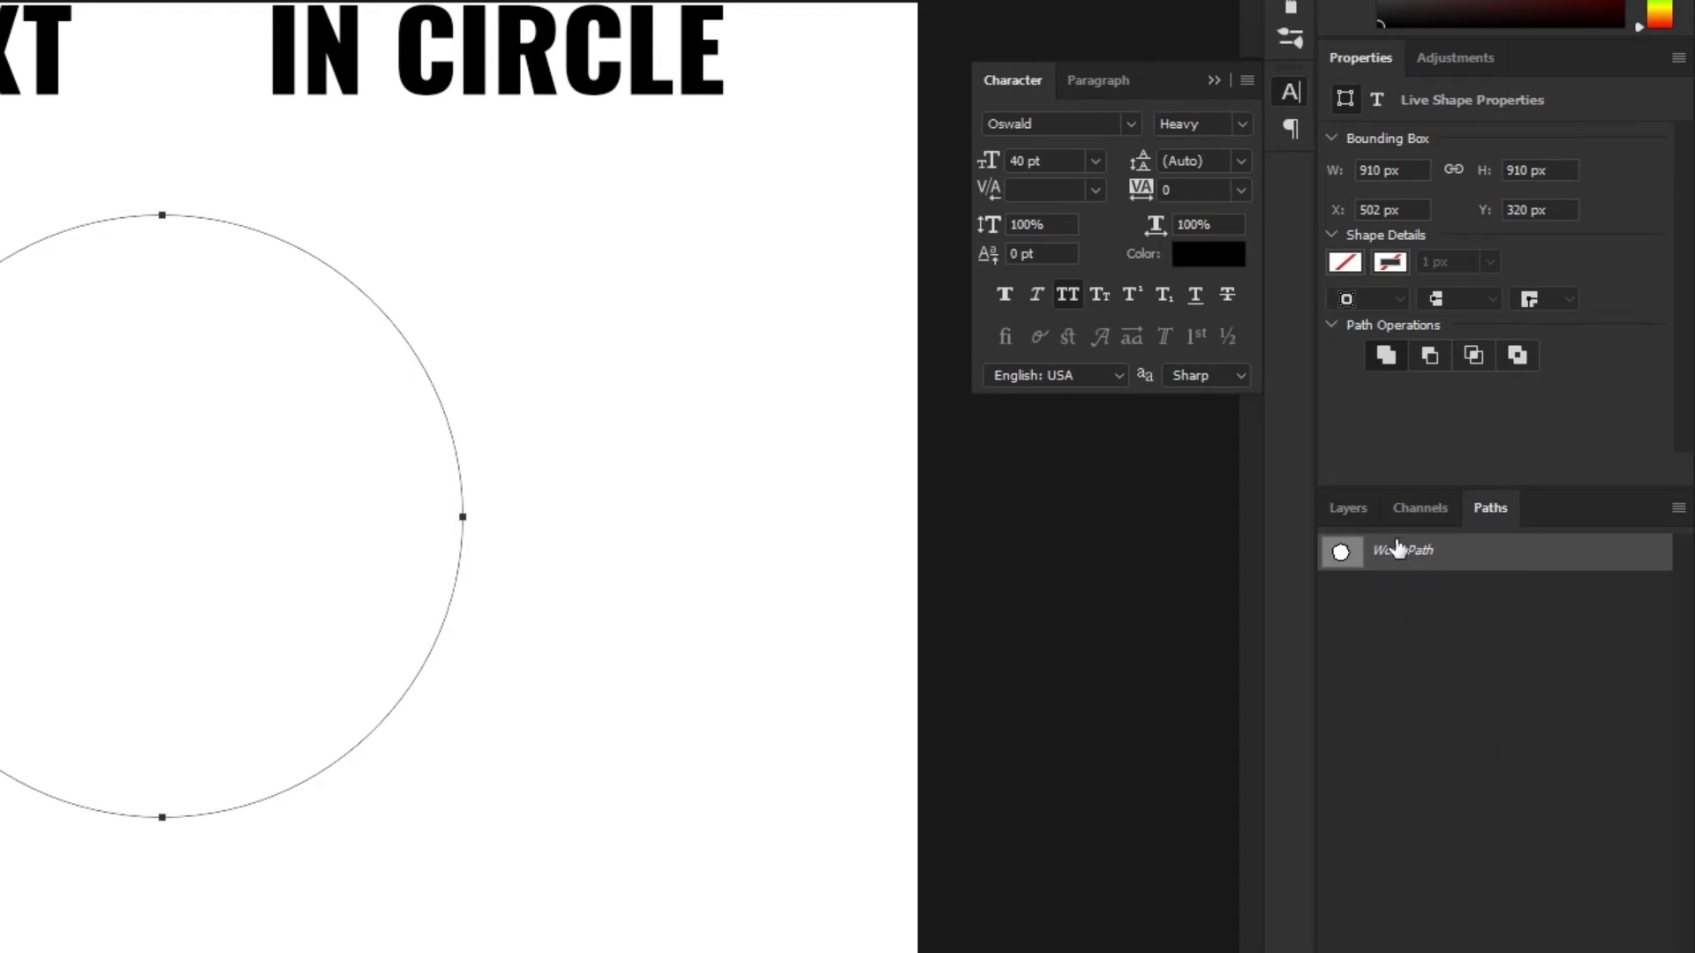
Step: Save the Work Path as Path 1, duplicate it as Path 1 copy, and select Path 1
{"action": "double_click", "coordinate": [1463, 564]}
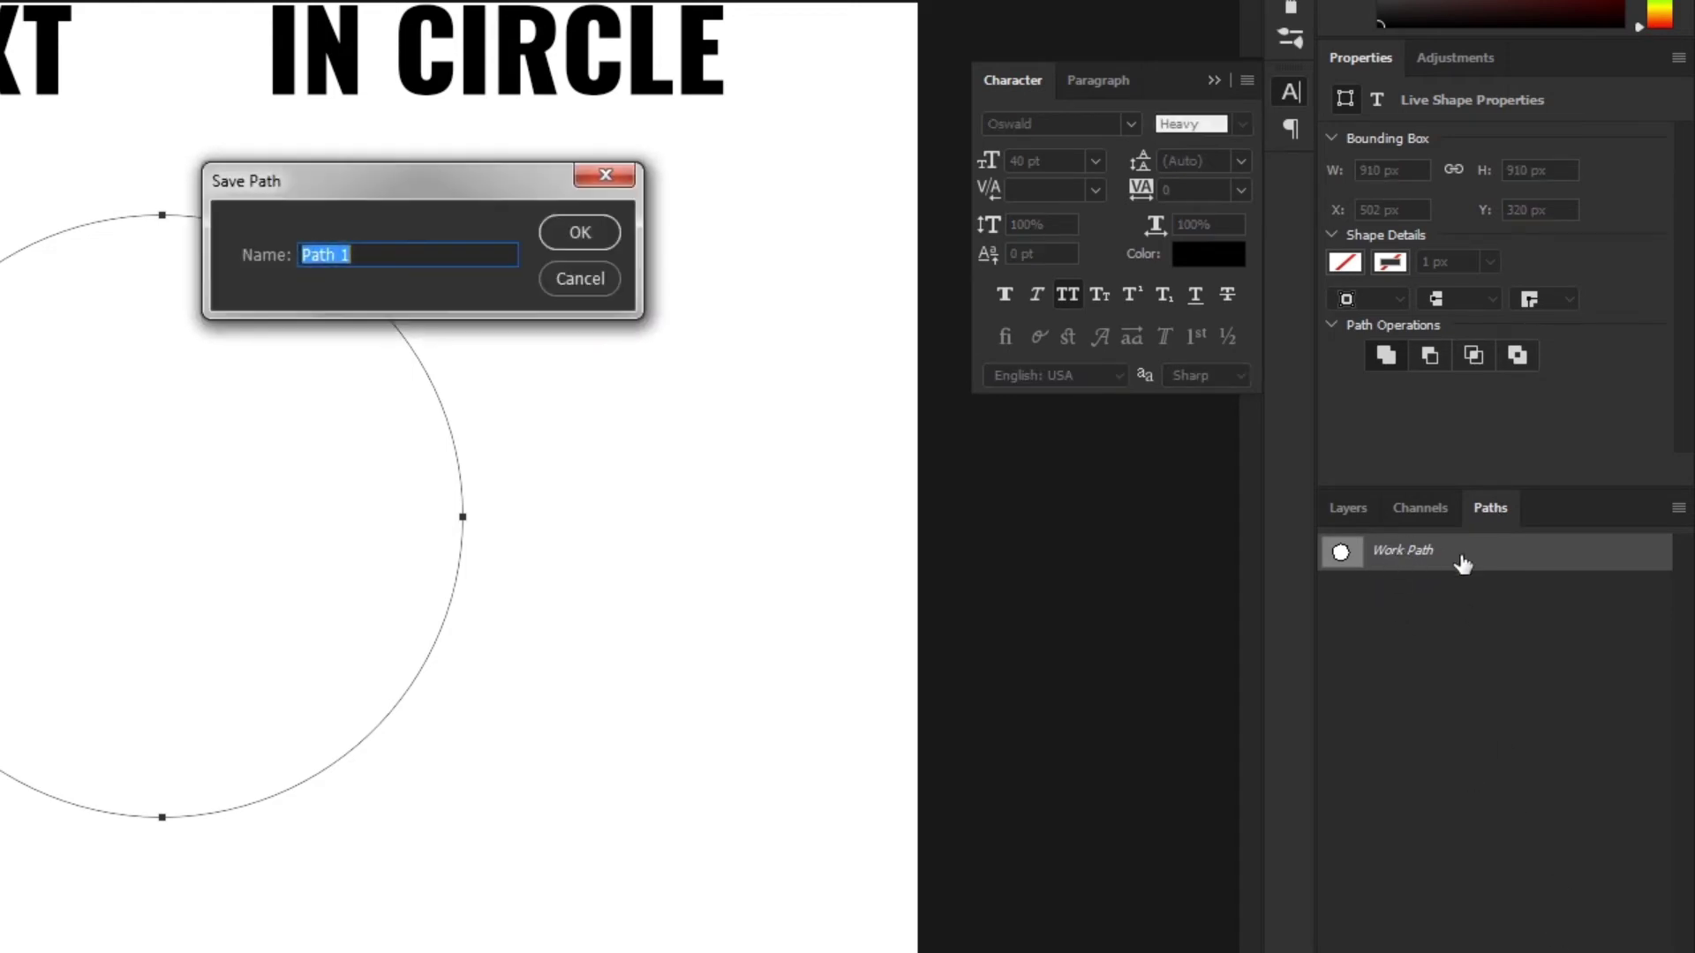
{"action": "left_click", "coordinate": [590, 232]}
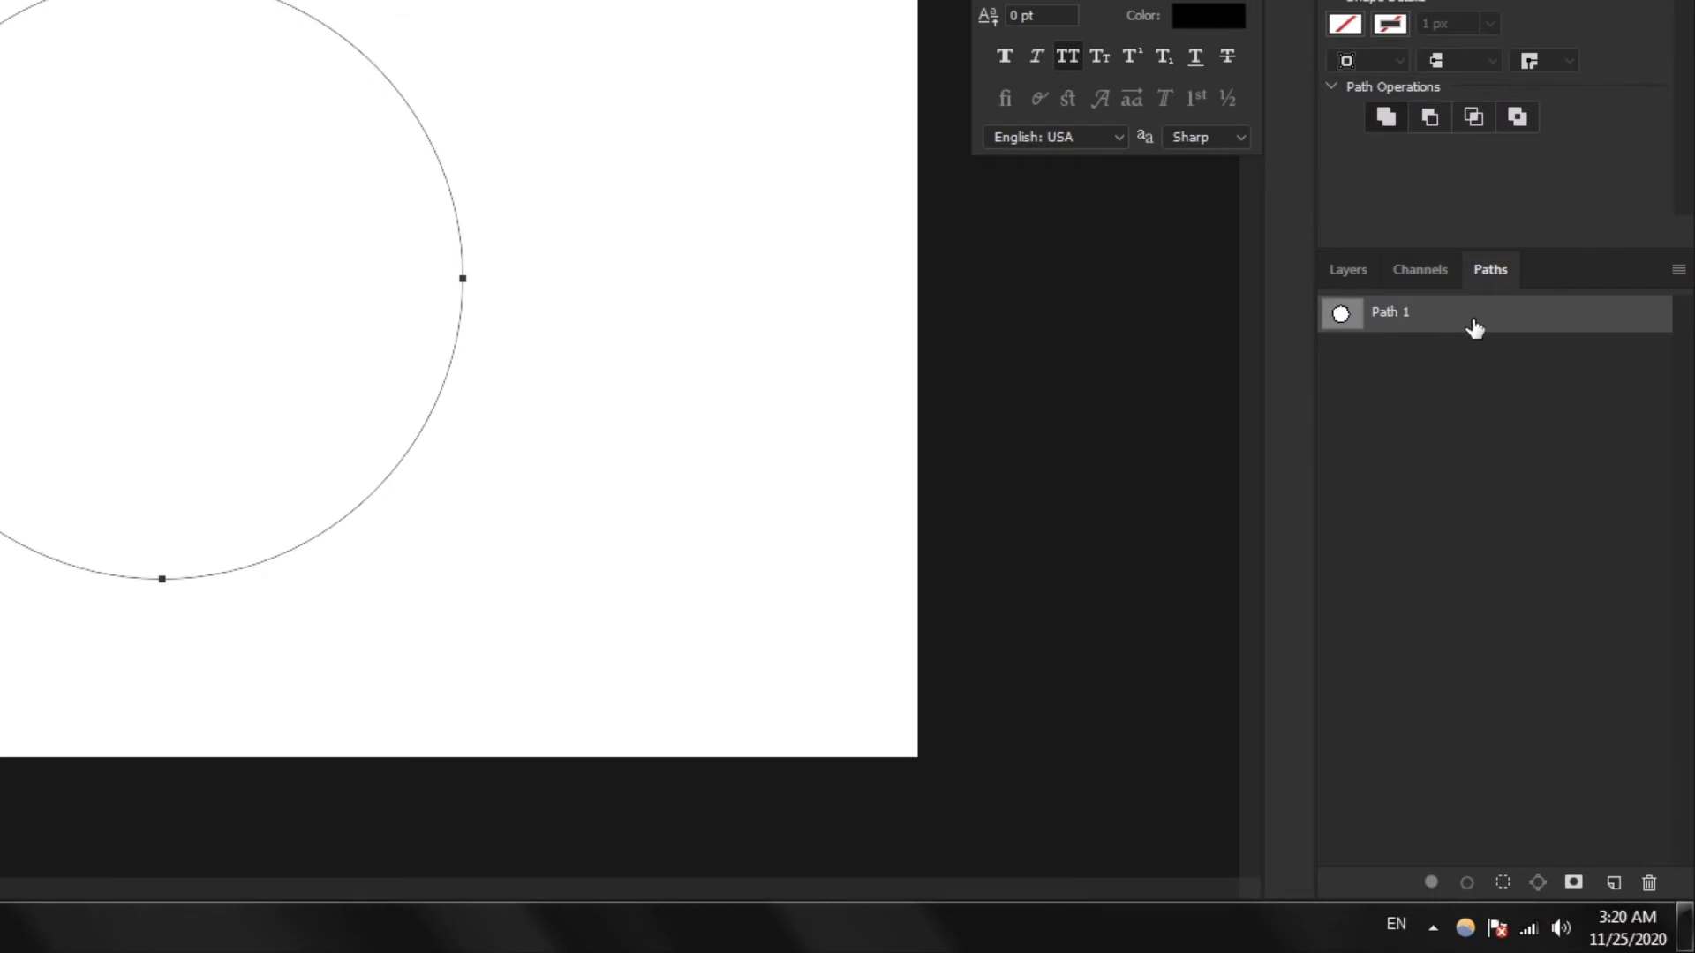
{"action": "mouse_move", "coordinate": [1486, 313]}
{"action": "left_mouse_down"}
{"action": "mouse_move", "coordinate": [1626, 843]}
{"action": "mouse_move", "coordinate": [1613, 883]}
{"action": "left_mouse_up"}
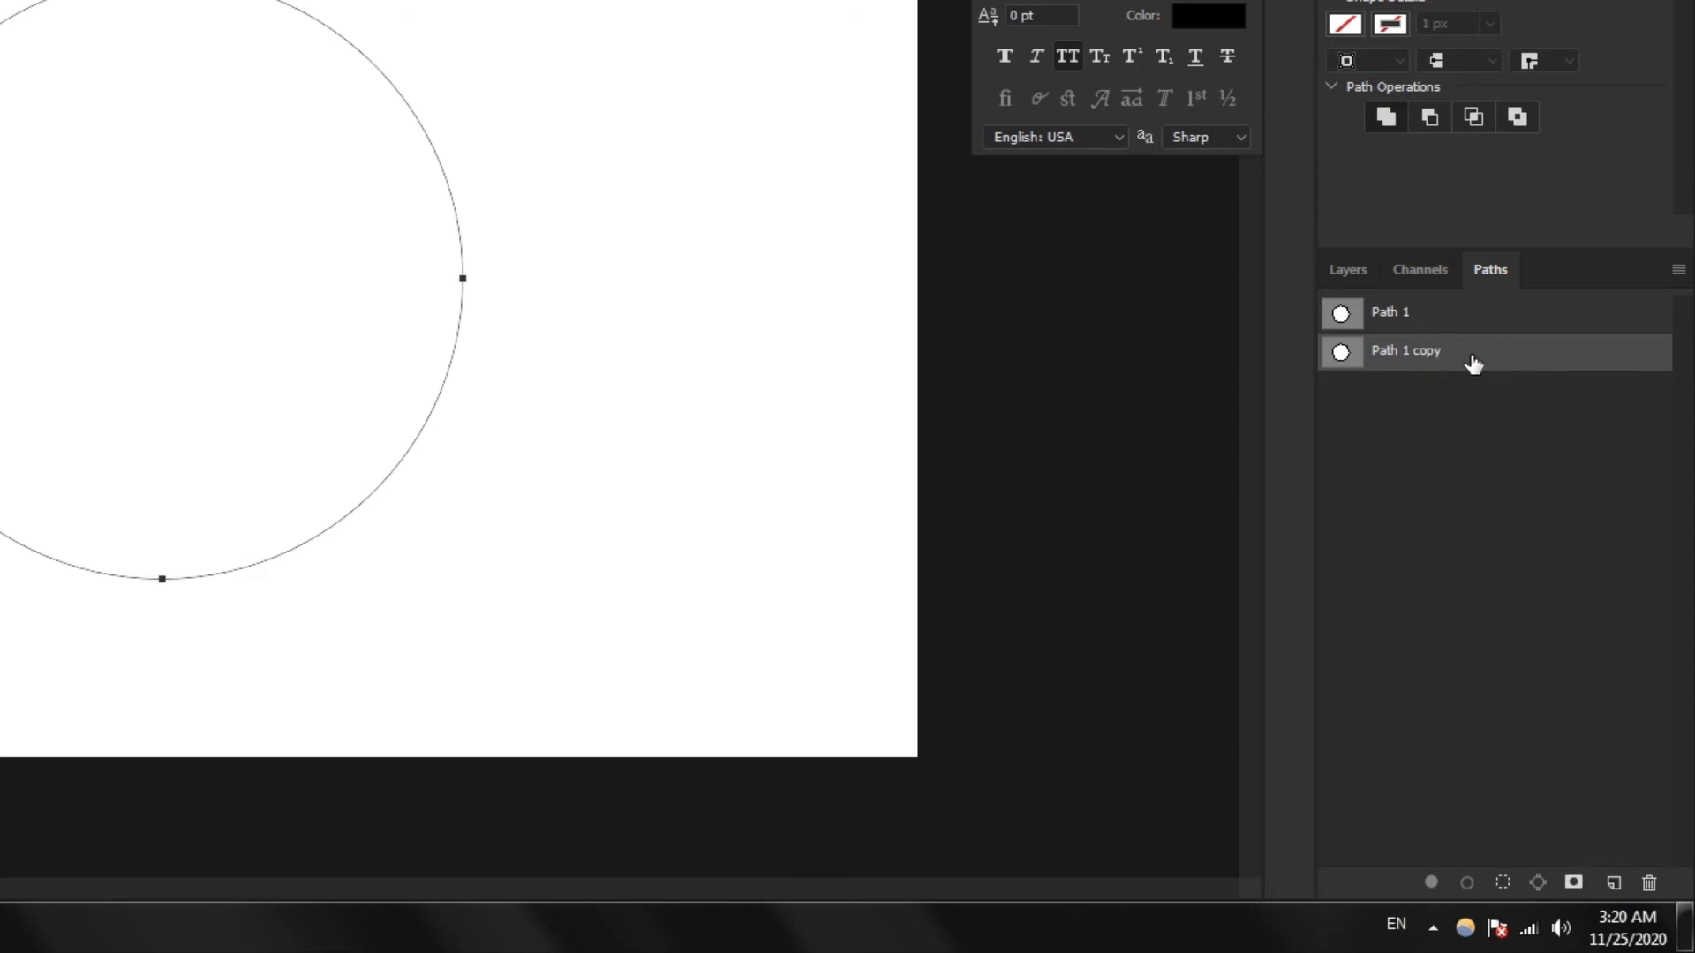
{"action": "left_click", "coordinate": [1419, 318]}
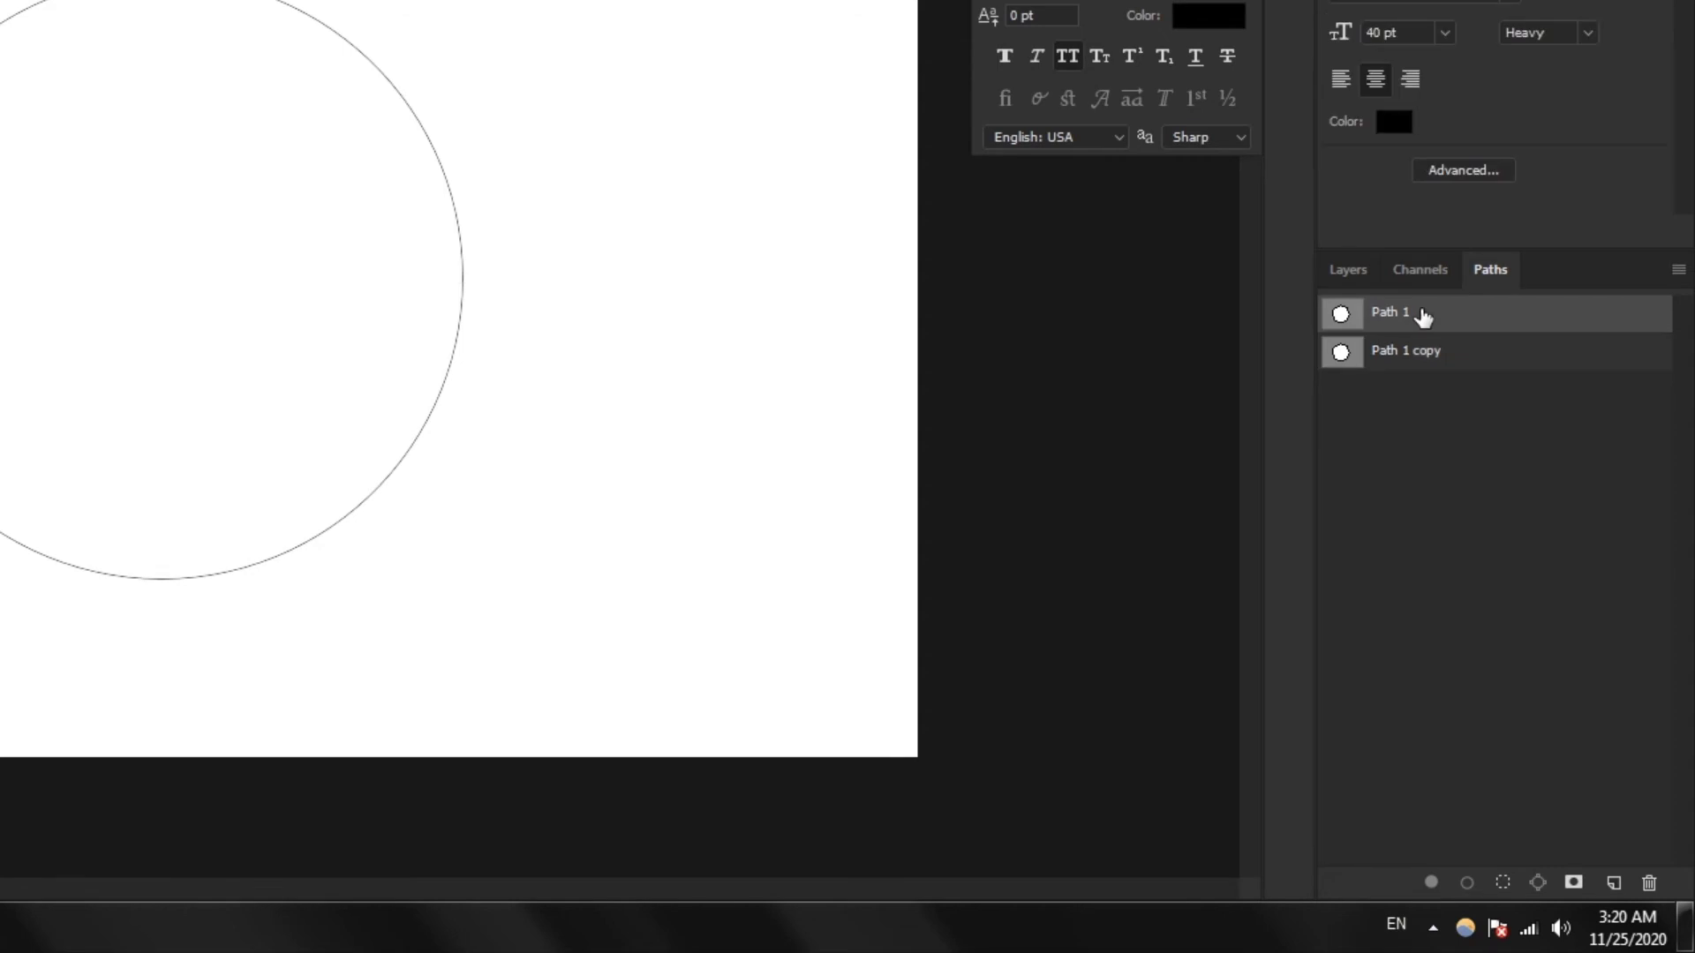
{"action": "left_click", "coordinate": [1464, 500]}
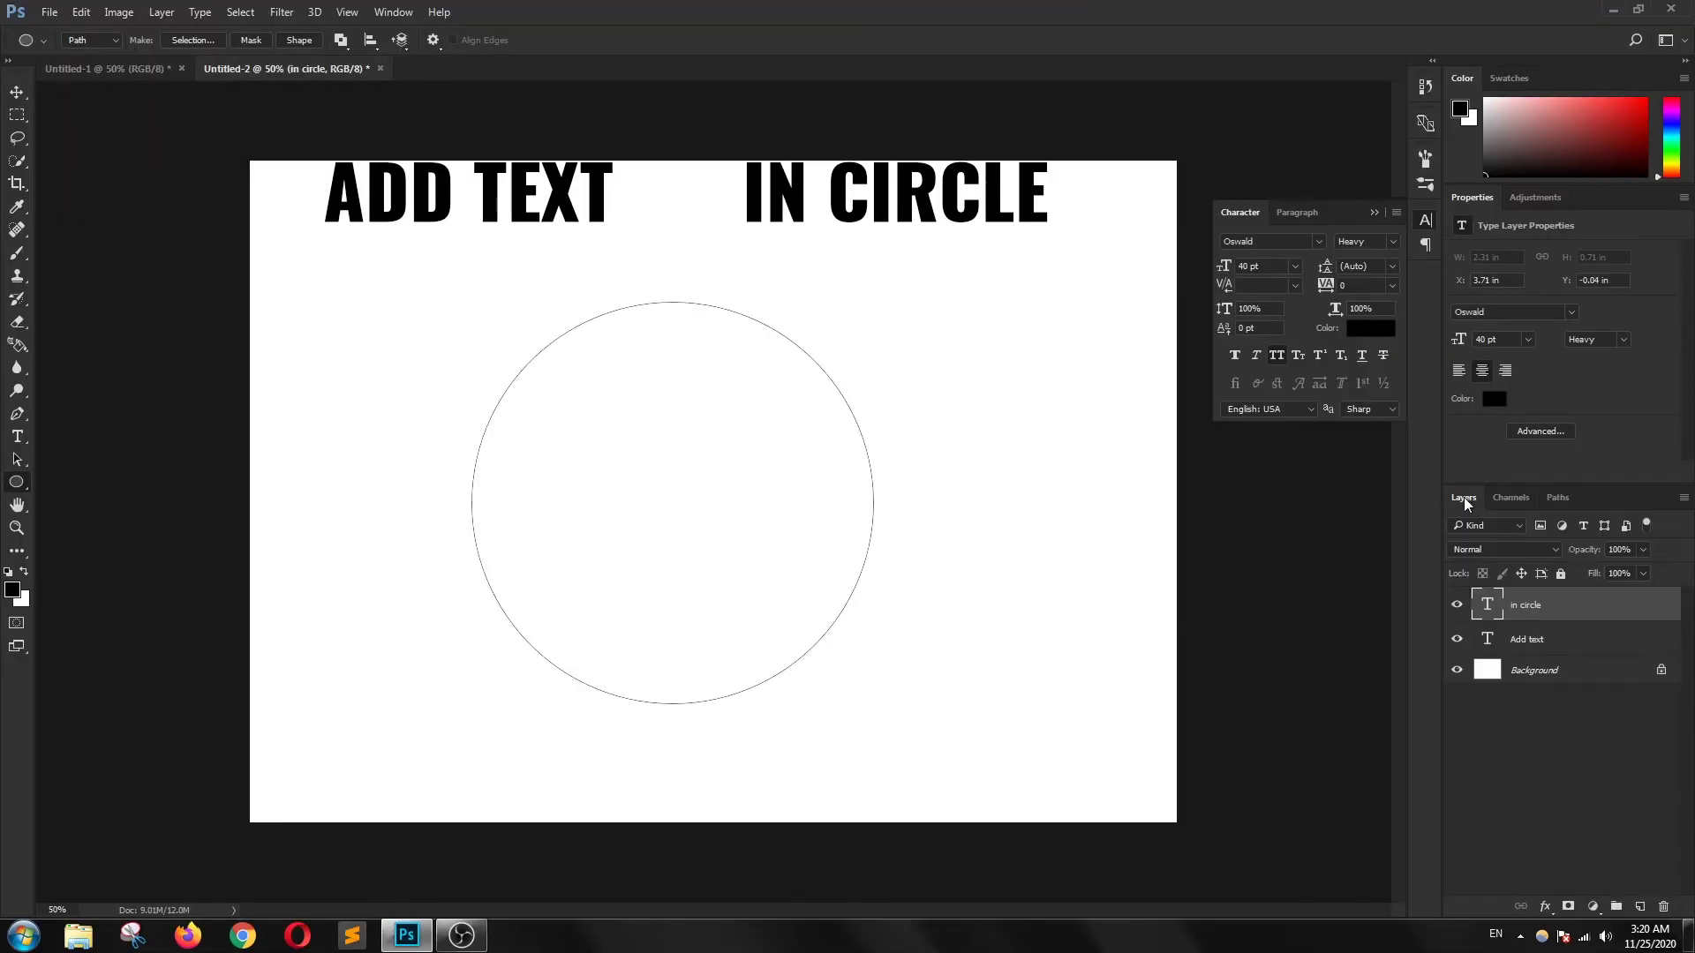
Step: Cut the ADD TEXT characters out of their straight text layer
{"action": "left_click", "coordinate": [1490, 643]}
{"action": "double_click", "coordinate": [1490, 641]}
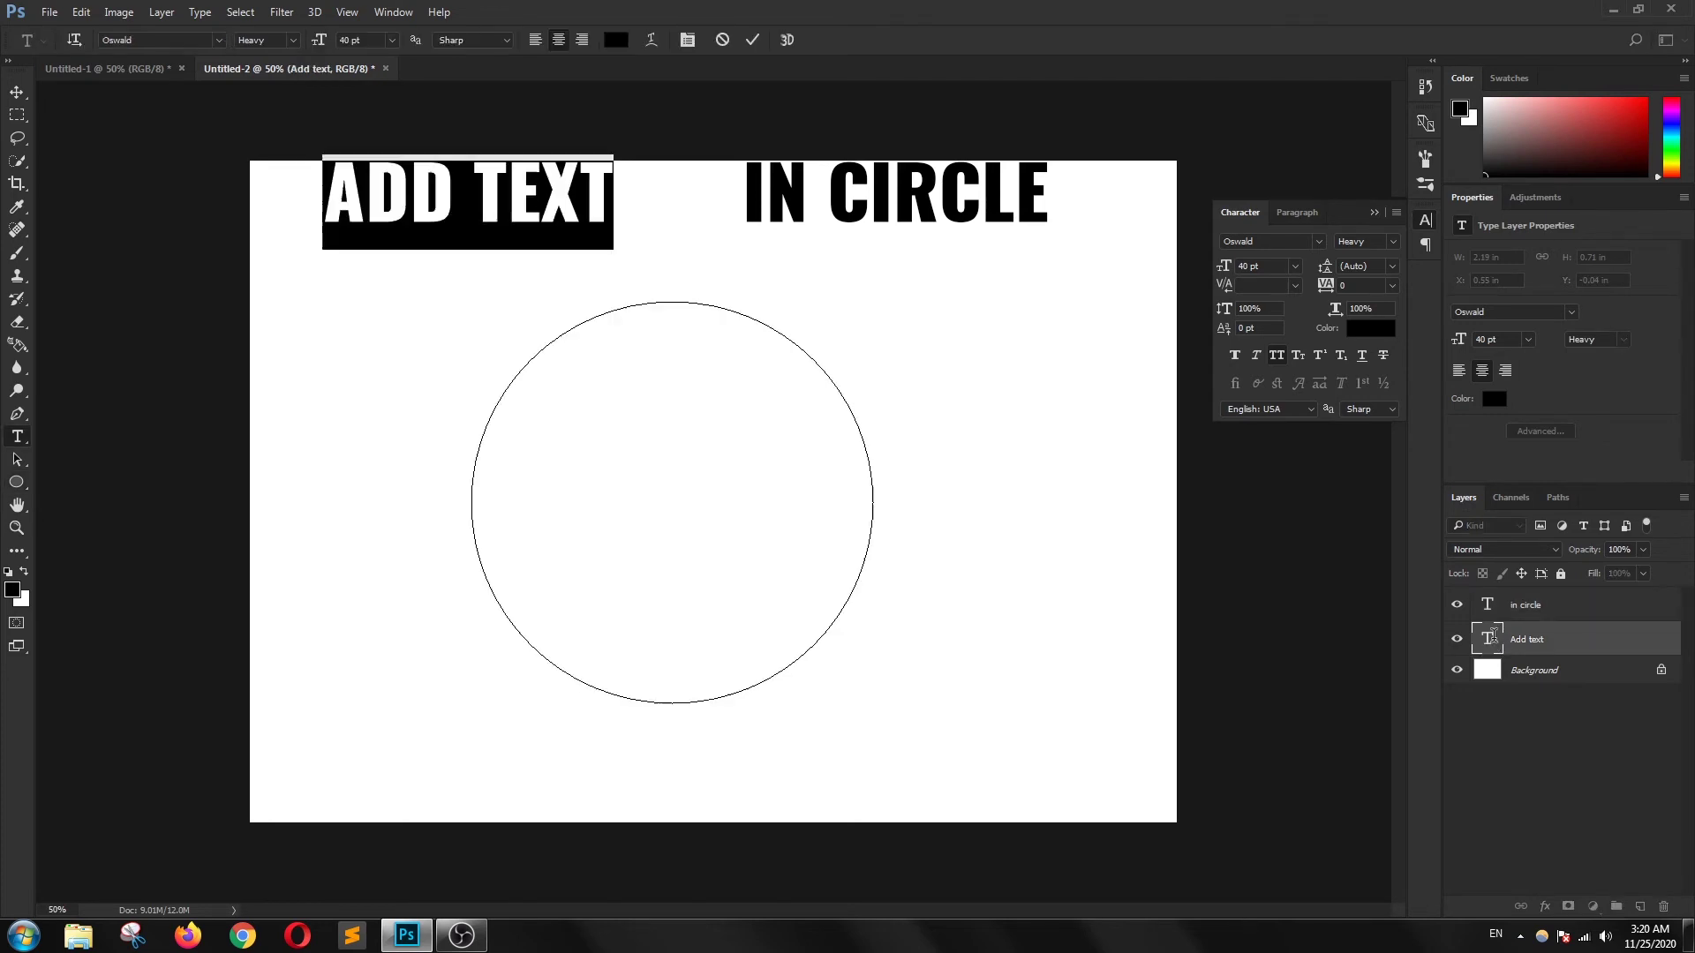
{"action": "key", "text": "ctrl+x"}
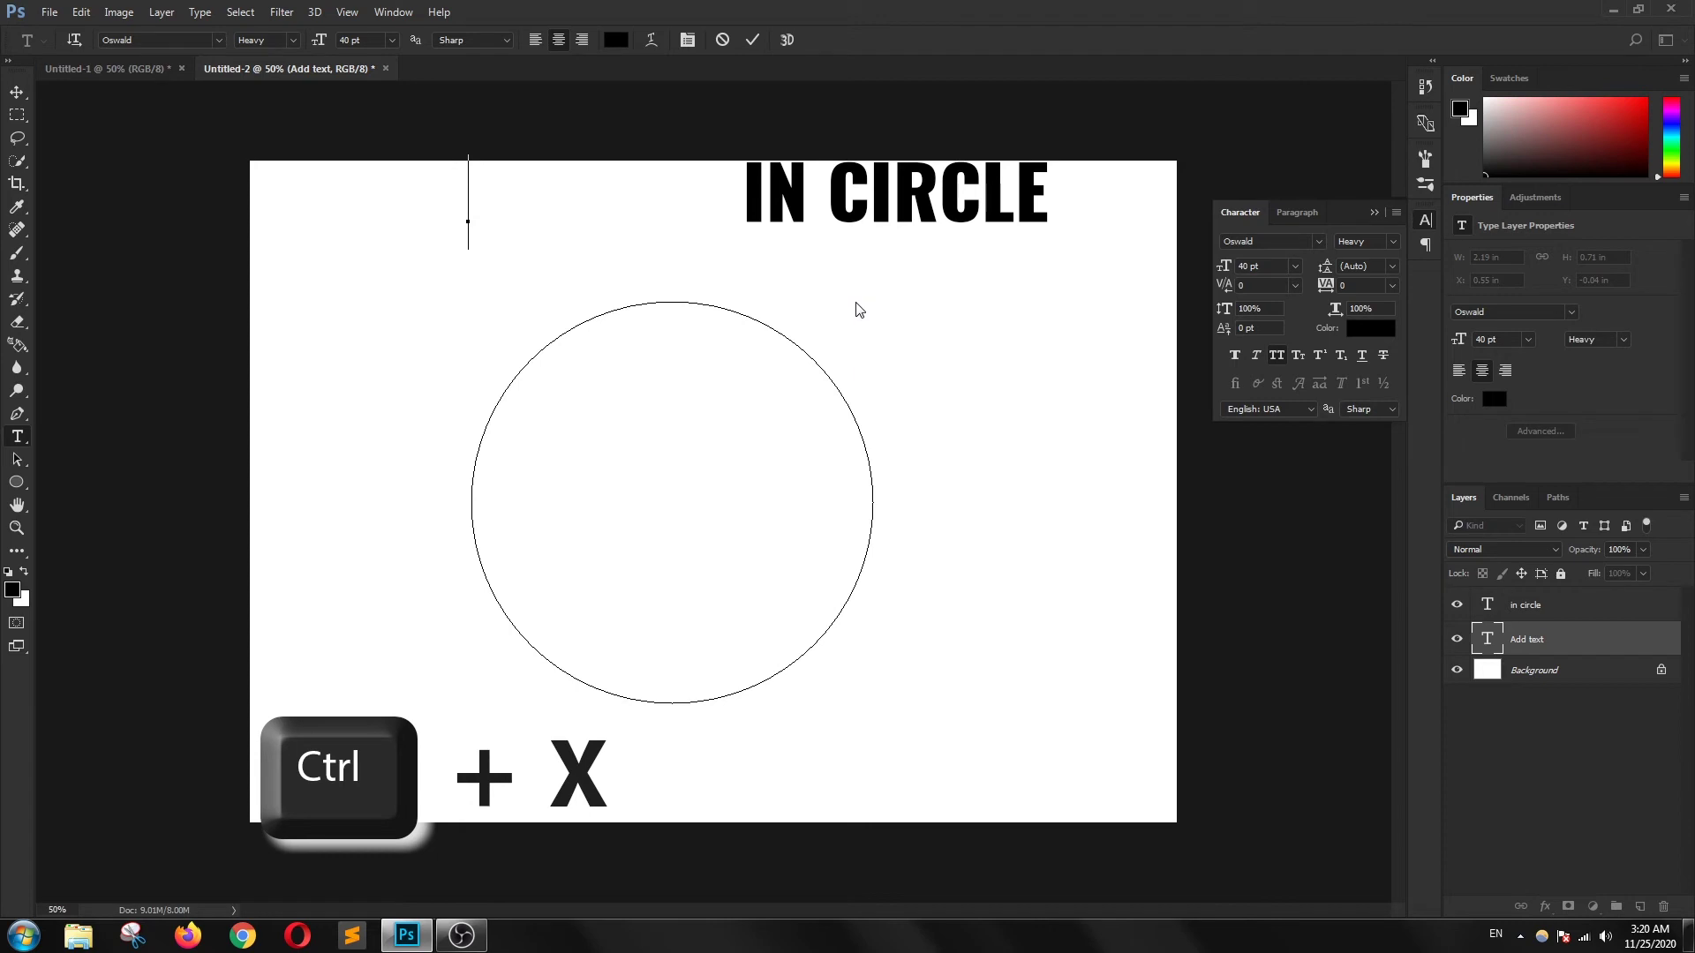
{"action": "left_click", "coordinate": [753, 40]}
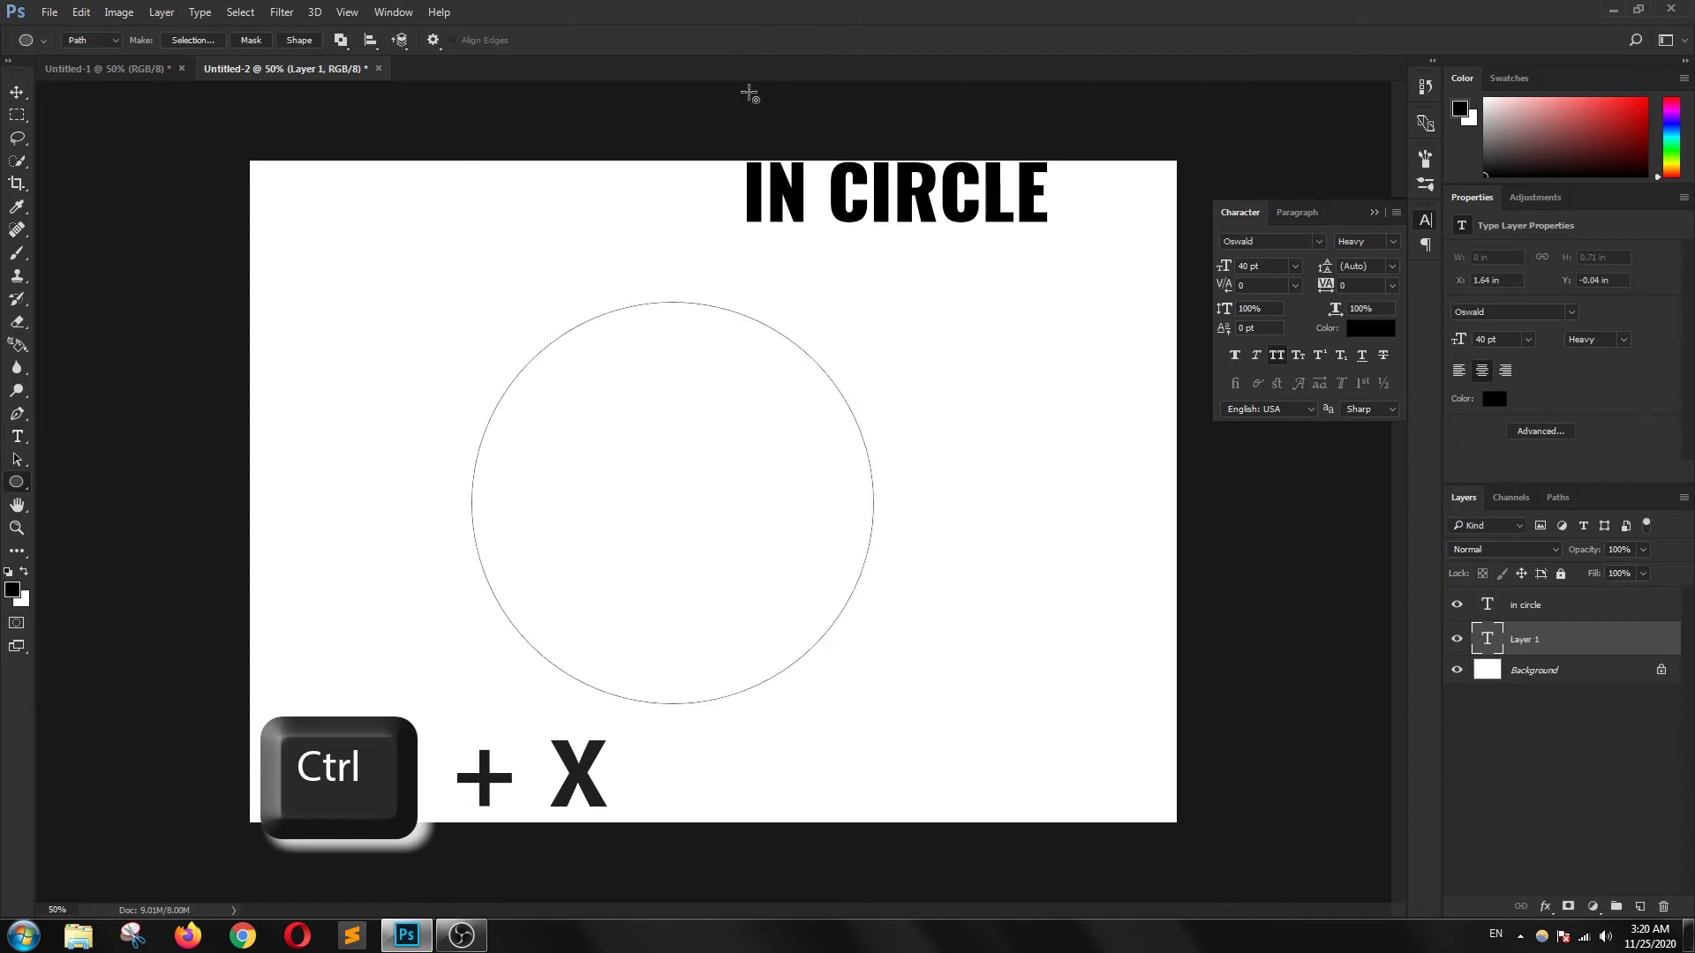
{"action": "key", "text": "u"}
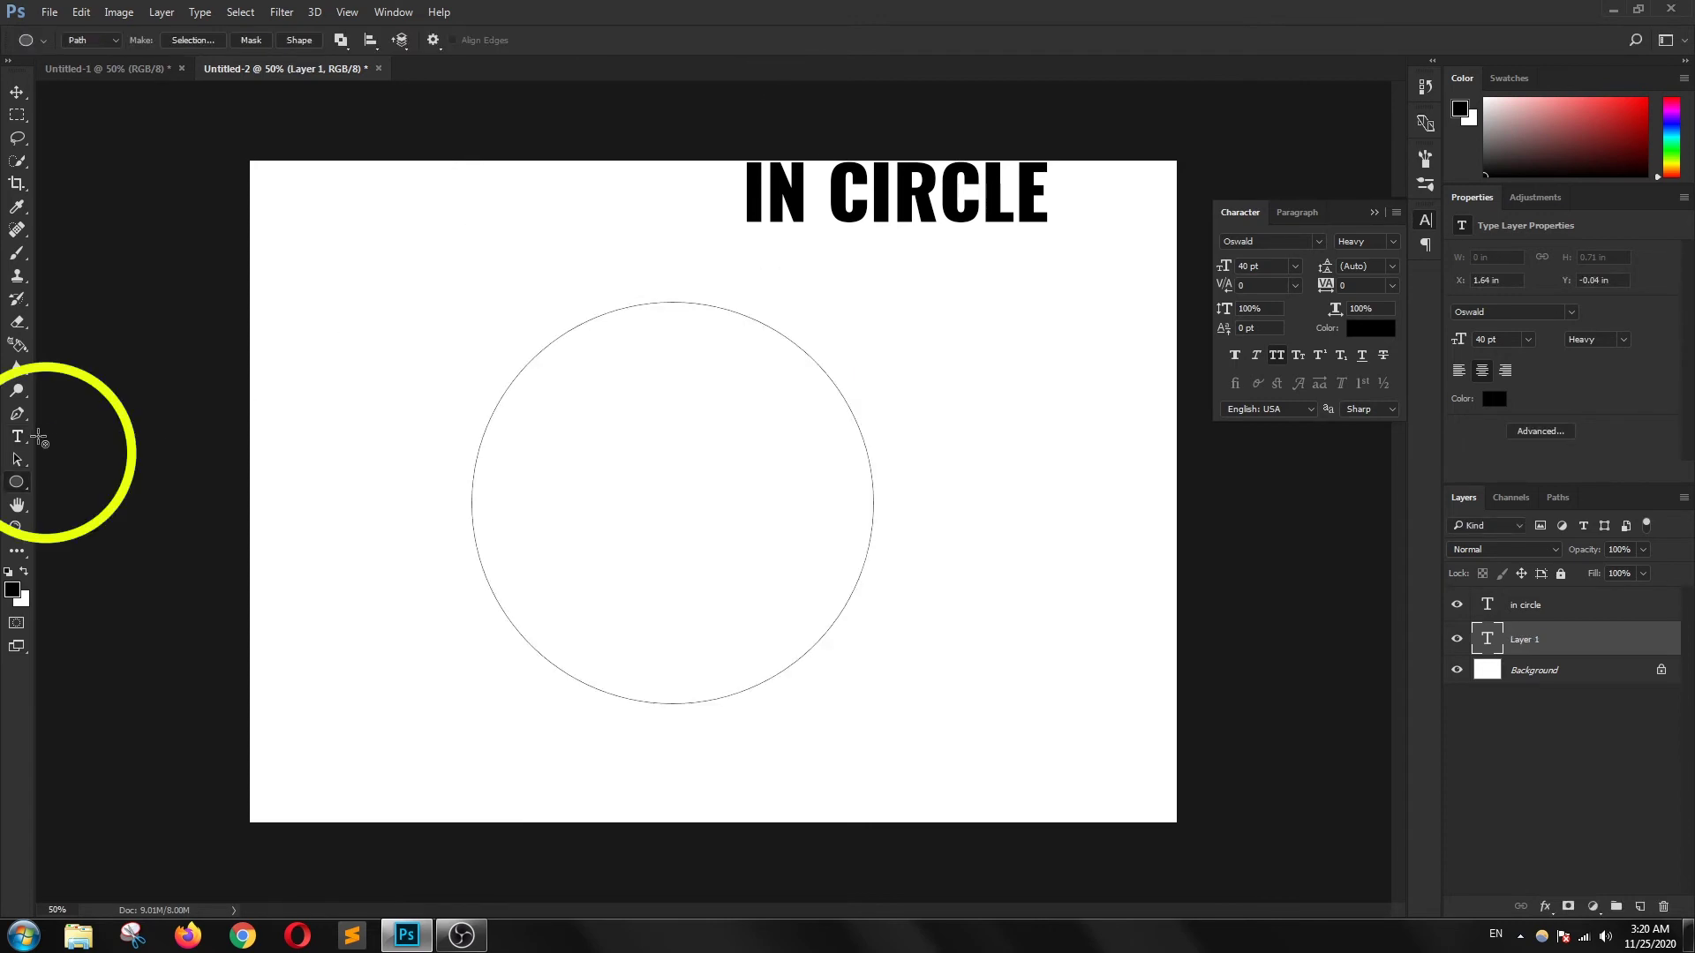
Step: Paste ADD TEXT onto the top of the circle path and set it to 47 pt
{"action": "left_click", "coordinate": [20, 439]}
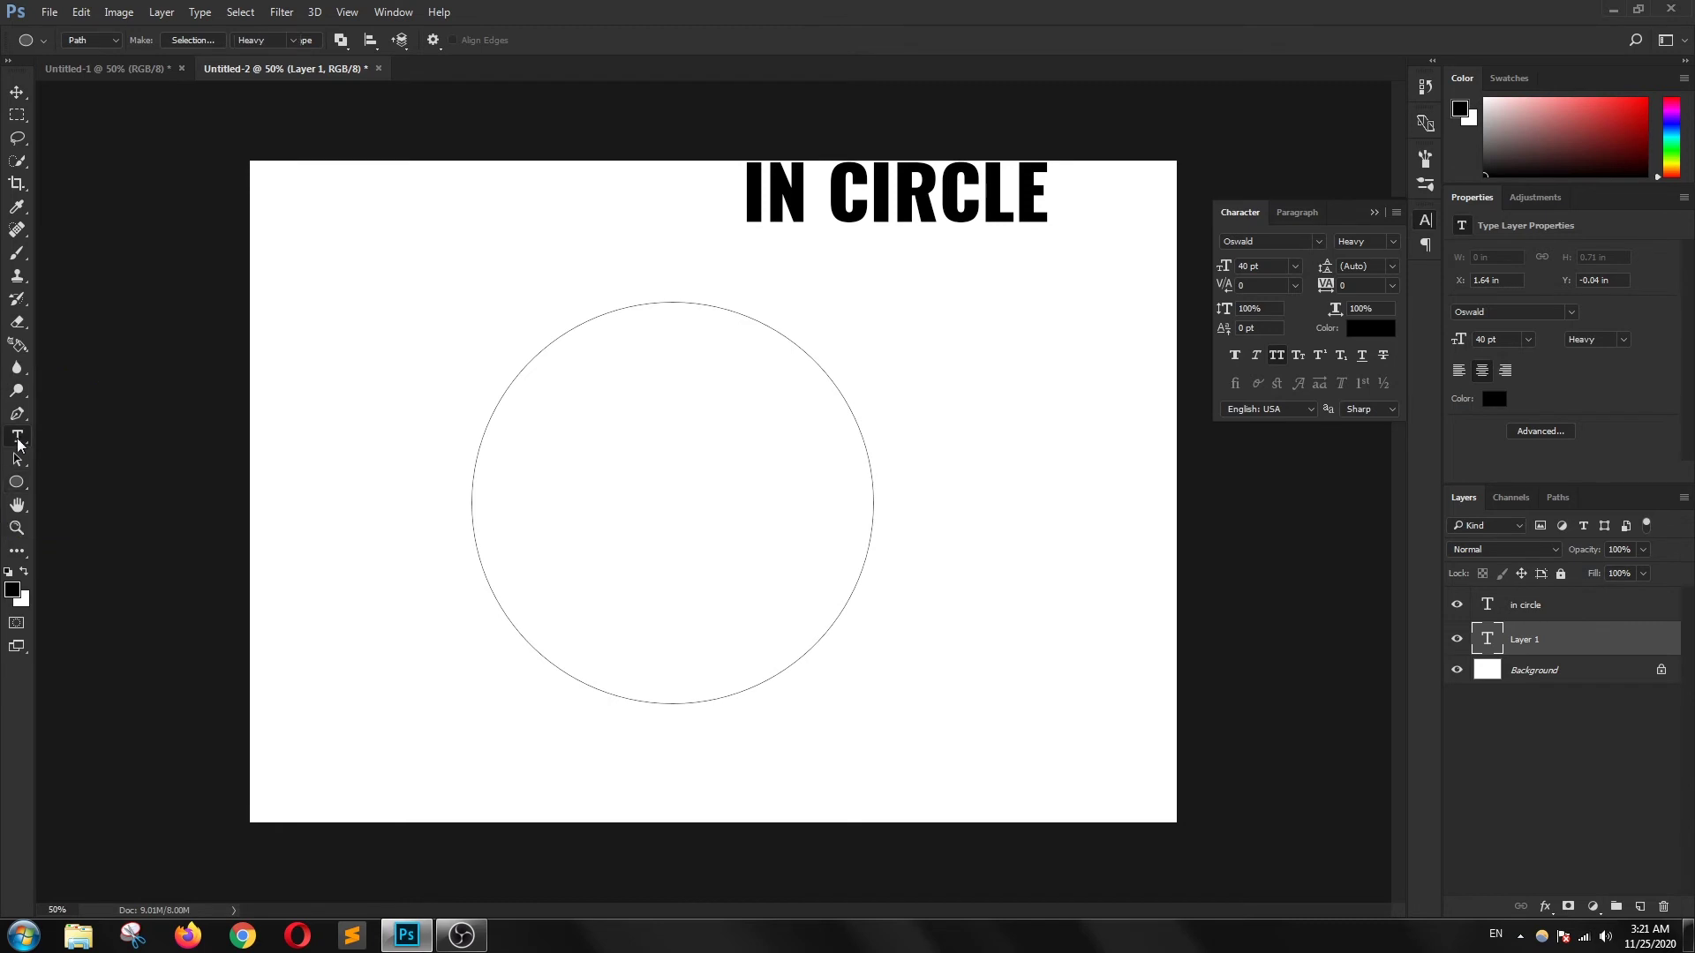
{"action": "left_click", "coordinate": [657, 302]}
{"action": "key", "text": "ctrl+v"}
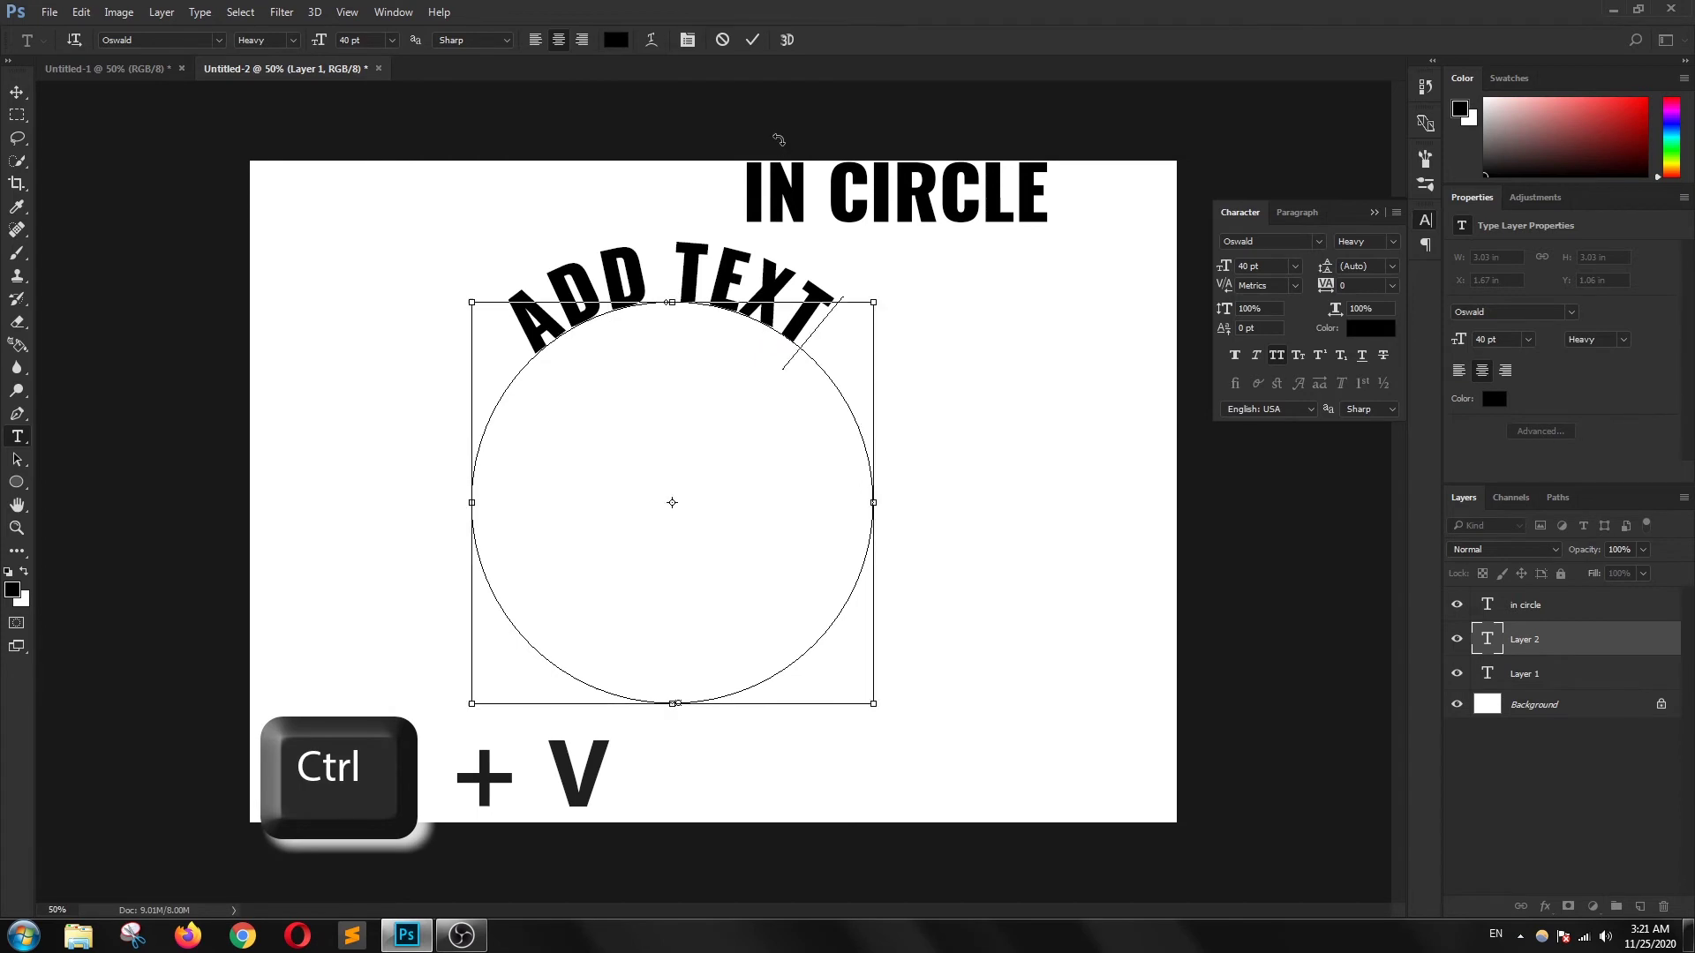
{"action": "key", "text": "ctrl+a"}
{"action": "left_click", "coordinate": [1248, 267]}
{"action": "key", "text": "Up"}
{"action": "key", "text": "Up"}
{"action": "key", "text": "Up"}
{"action": "key", "text": "Up"}
{"action": "key", "text": "Up"}
{"action": "key", "text": "Up"}
{"action": "key", "text": "Up"}
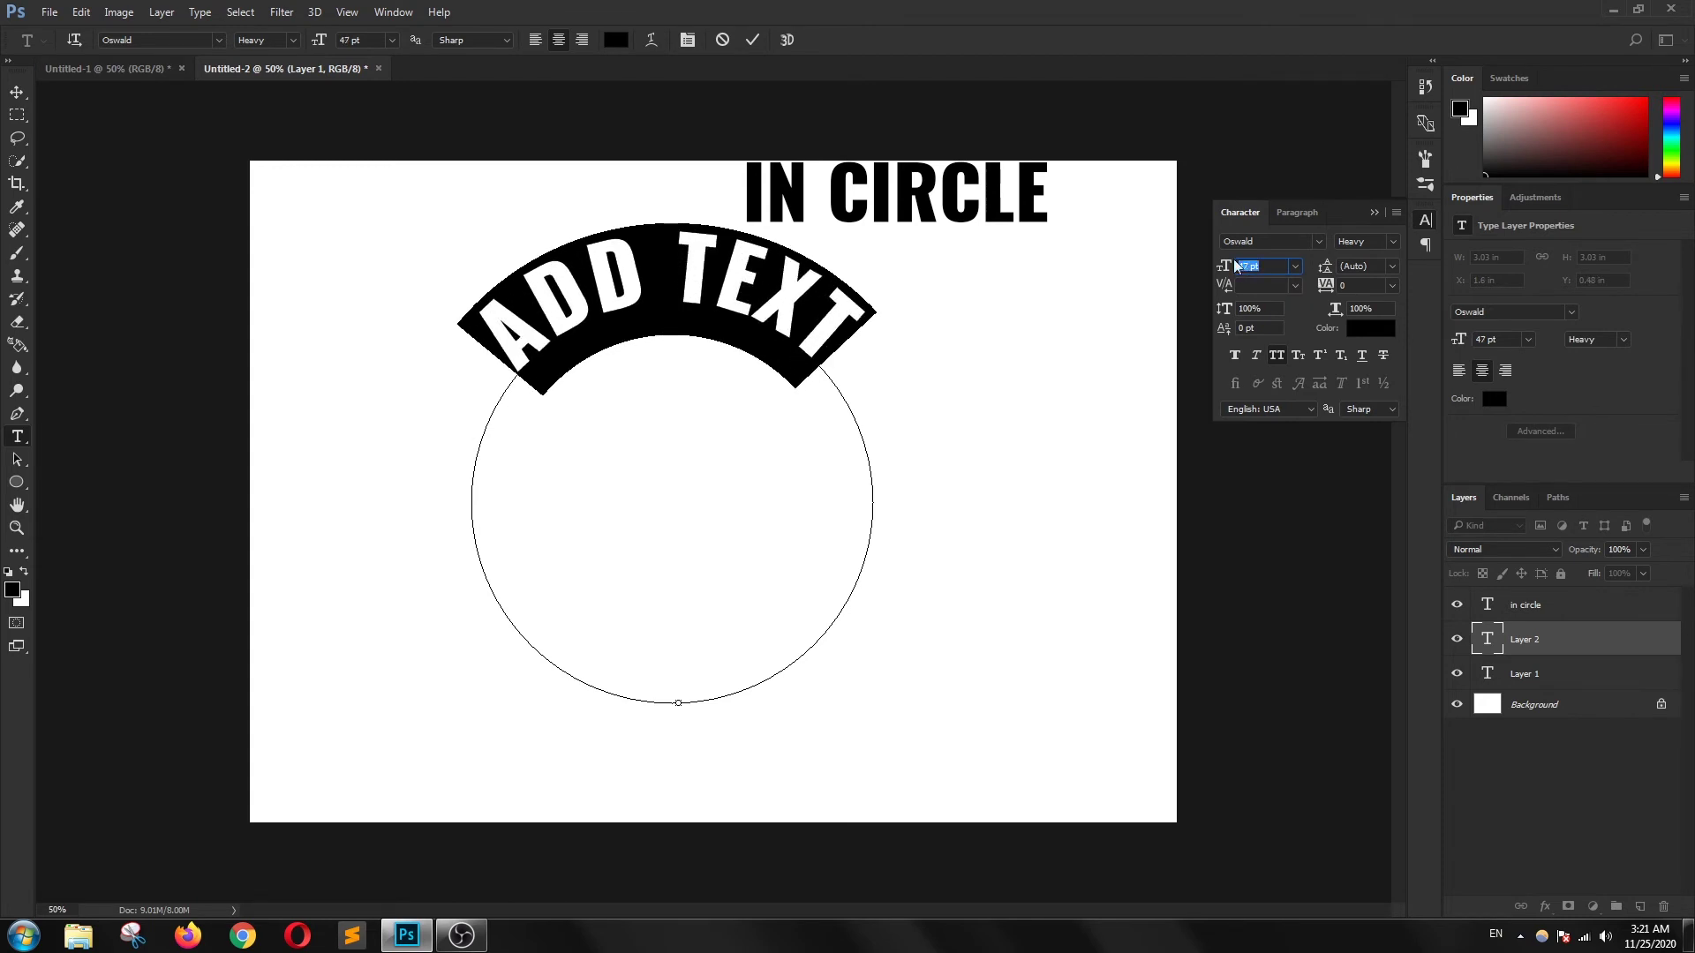
{"action": "left_click", "coordinate": [752, 40]}
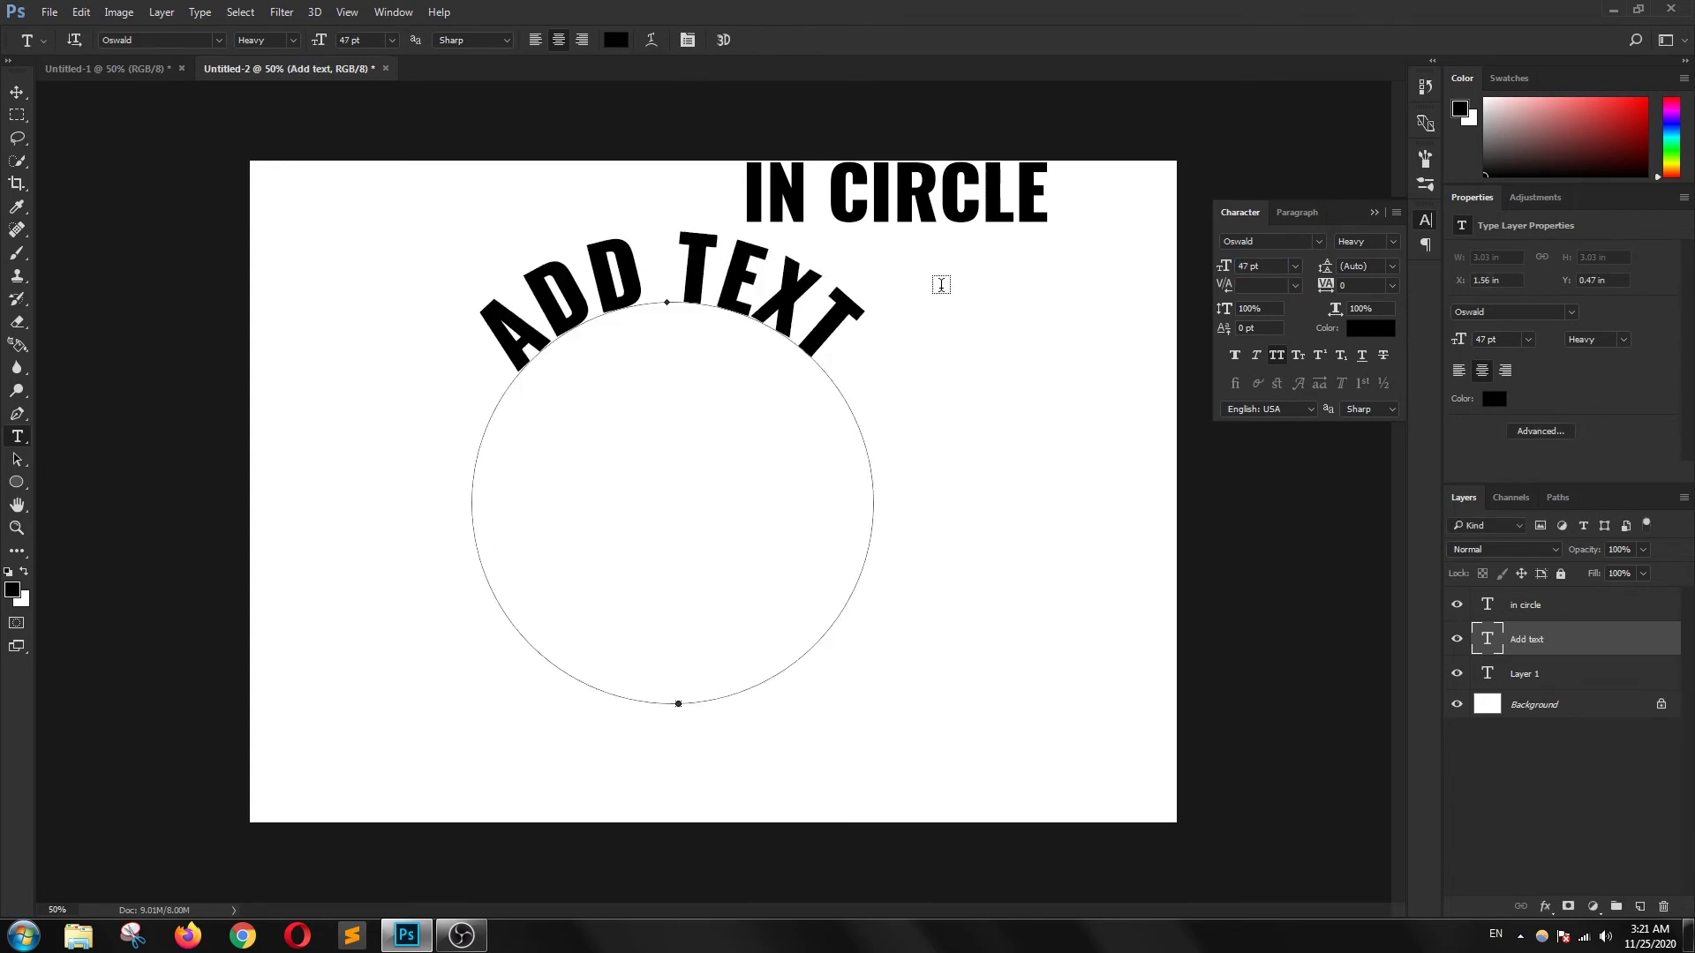
{"action": "left_click", "coordinate": [1488, 608]}
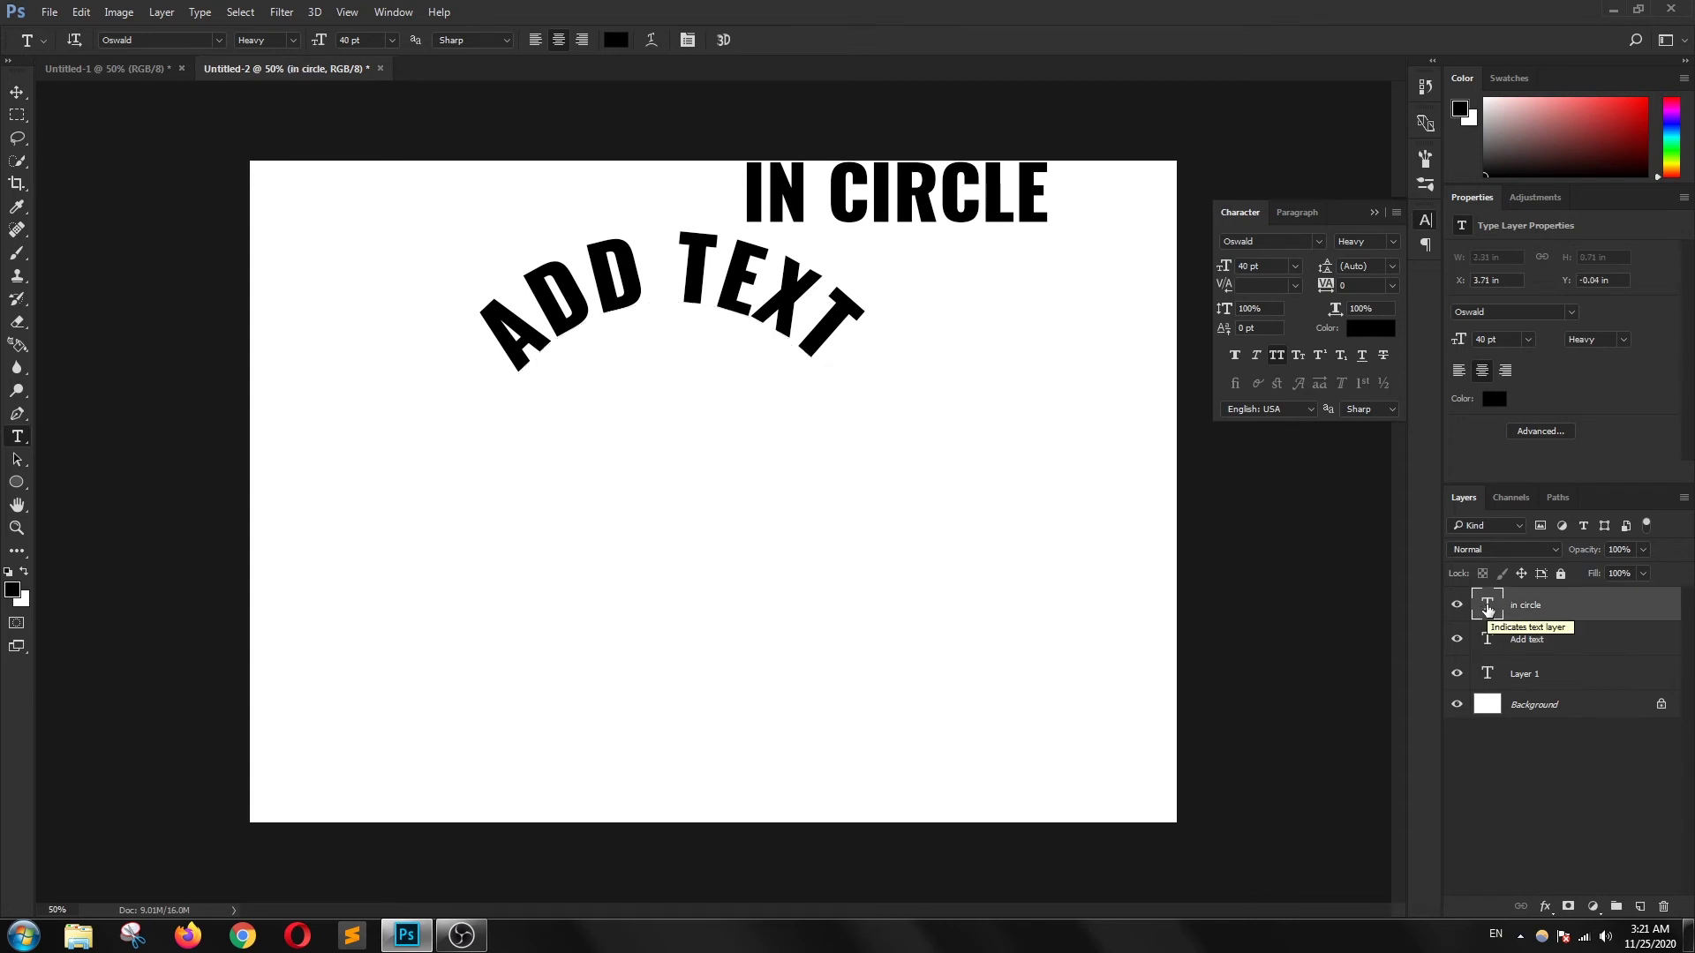
Step: Cut the IN CIRCLE text and make Path 1 copy the active path
{"action": "double_click", "coordinate": [1488, 607]}
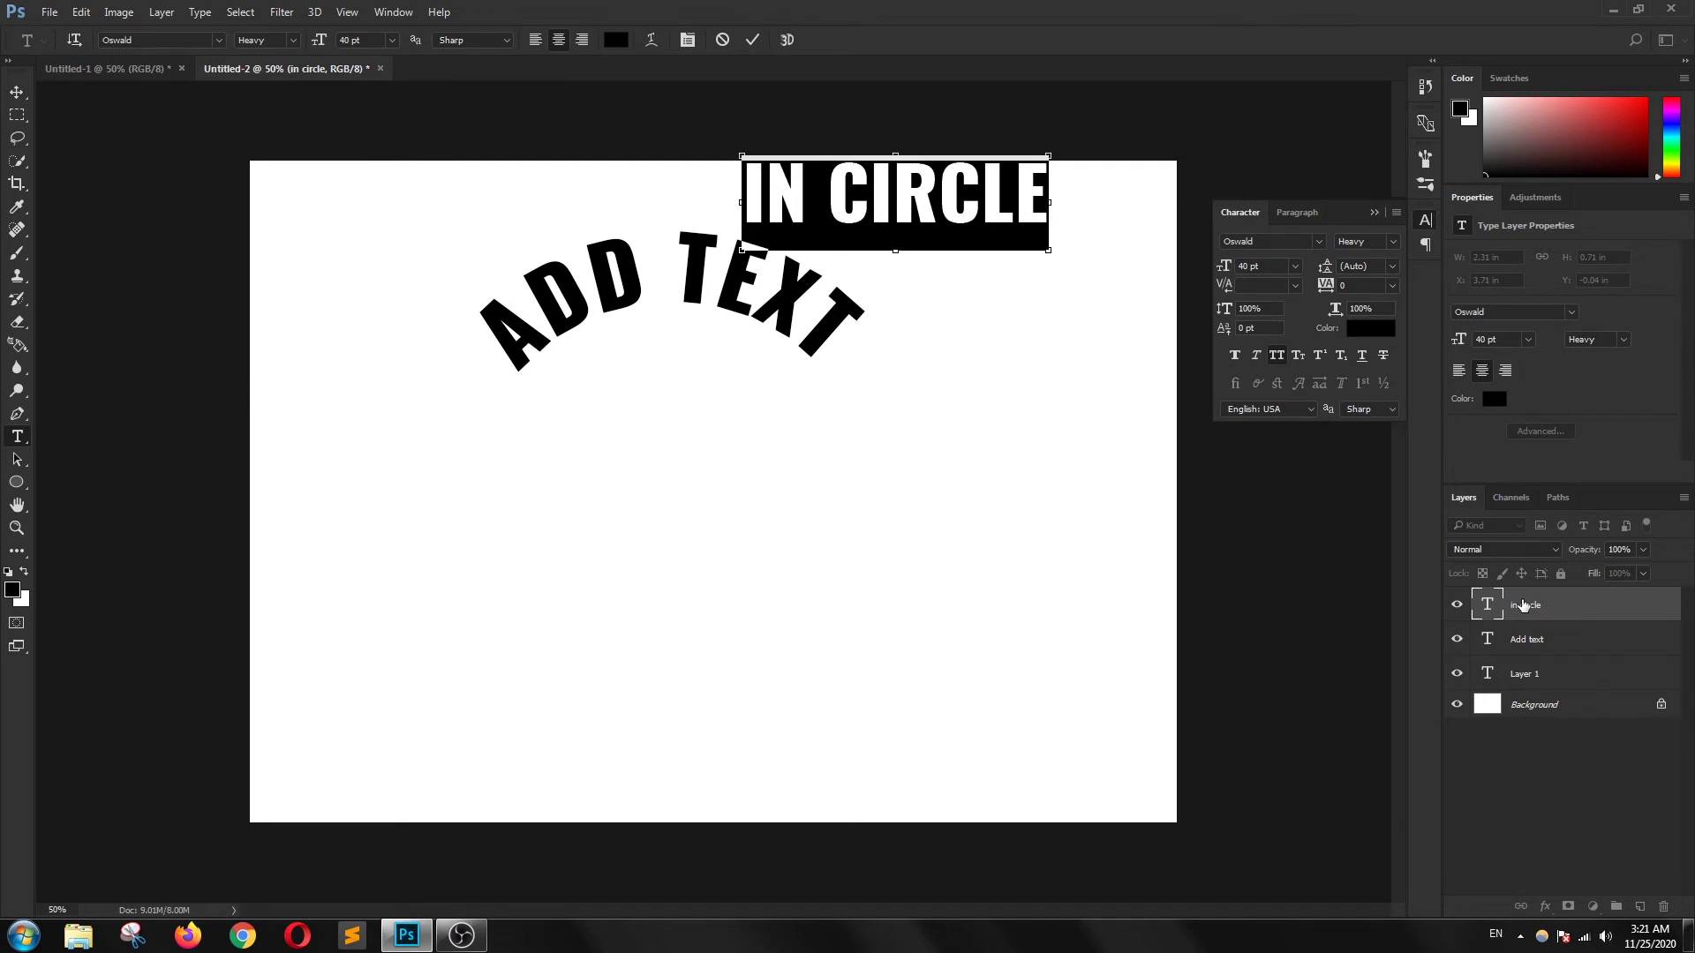
{"action": "key", "text": "ctrl+x"}
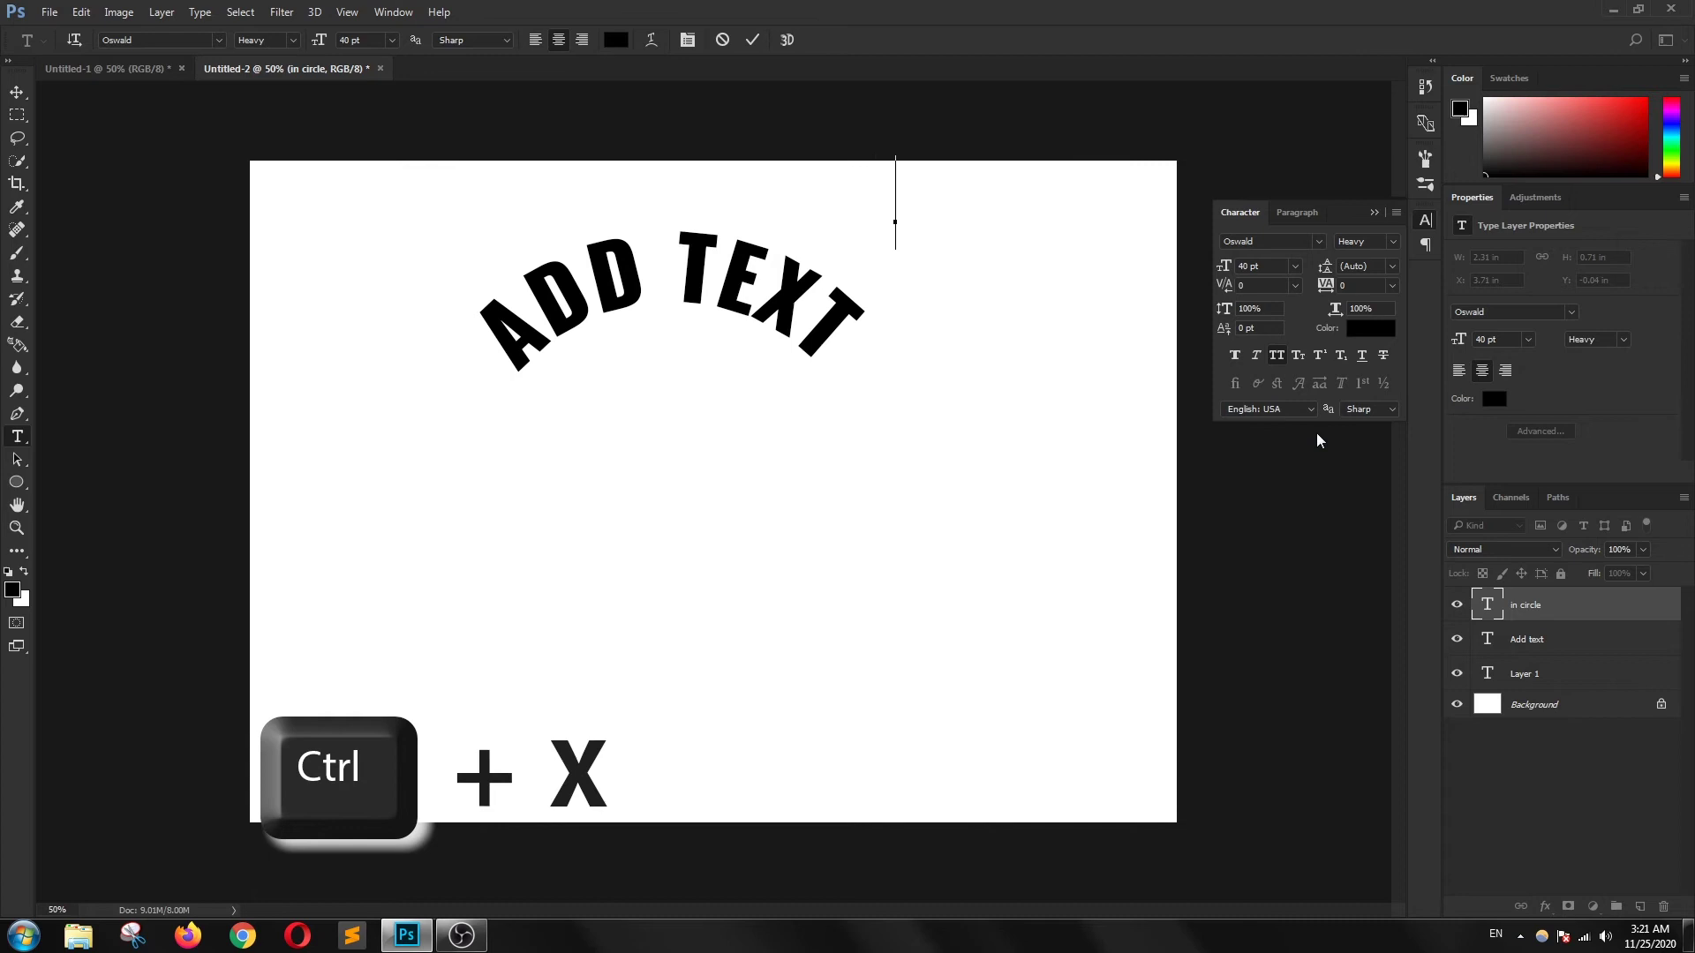
{"action": "left_click", "coordinate": [751, 40]}
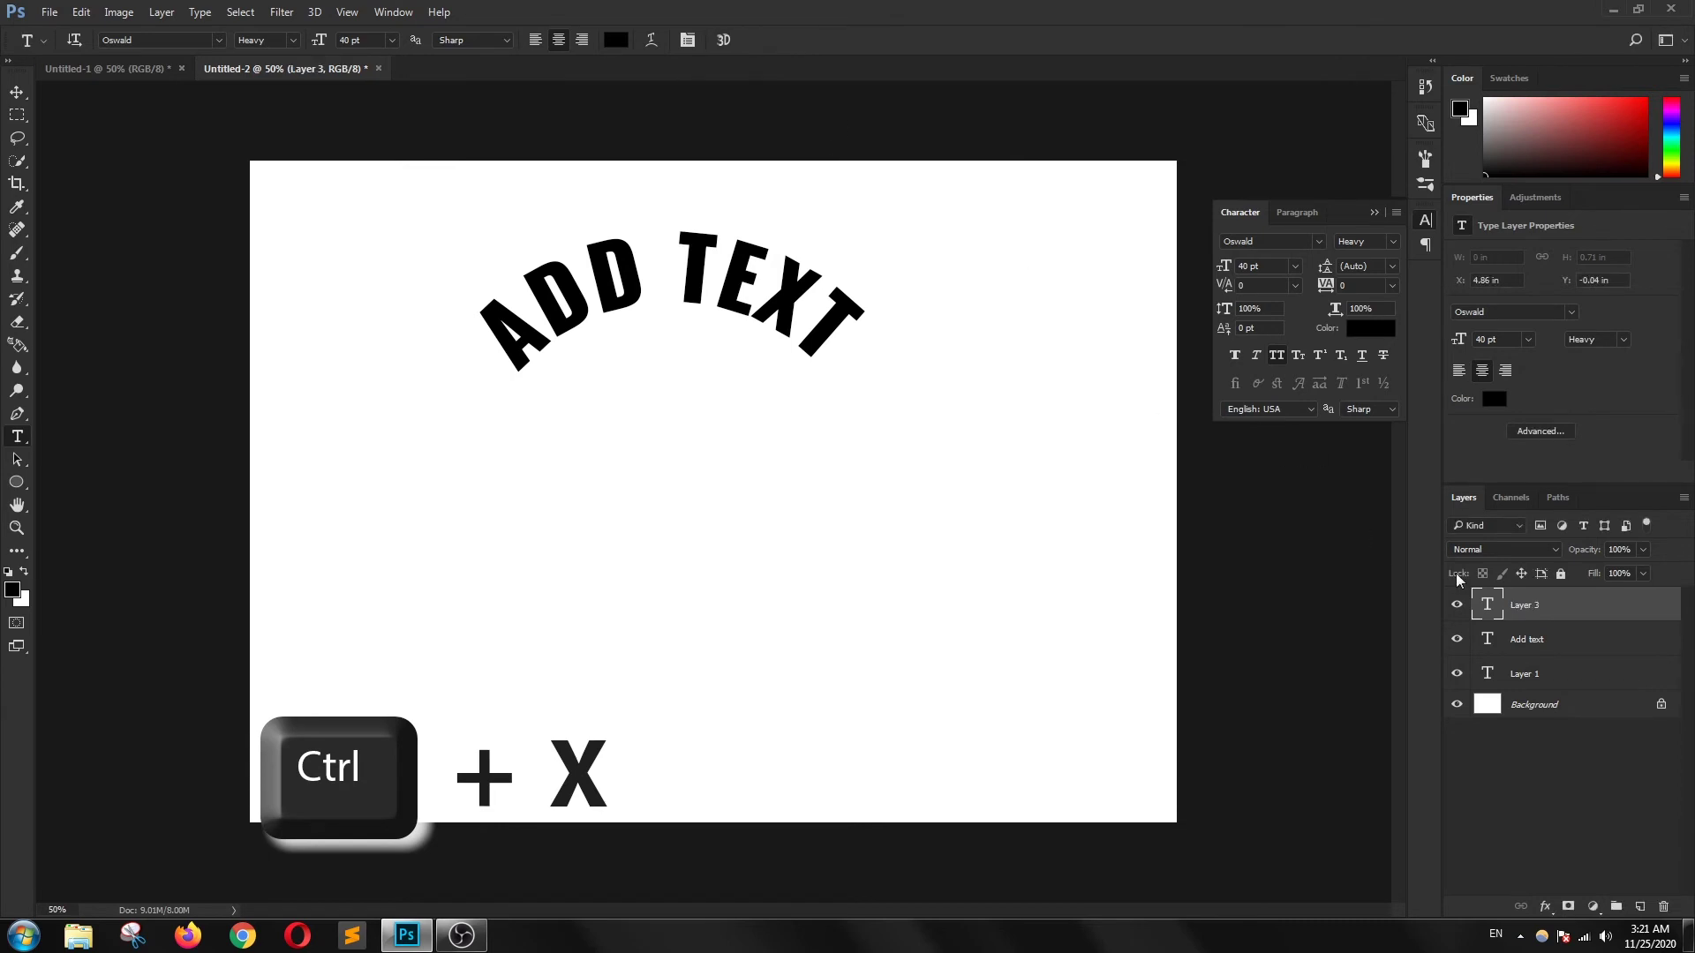
{"action": "left_click", "coordinate": [1558, 497]}
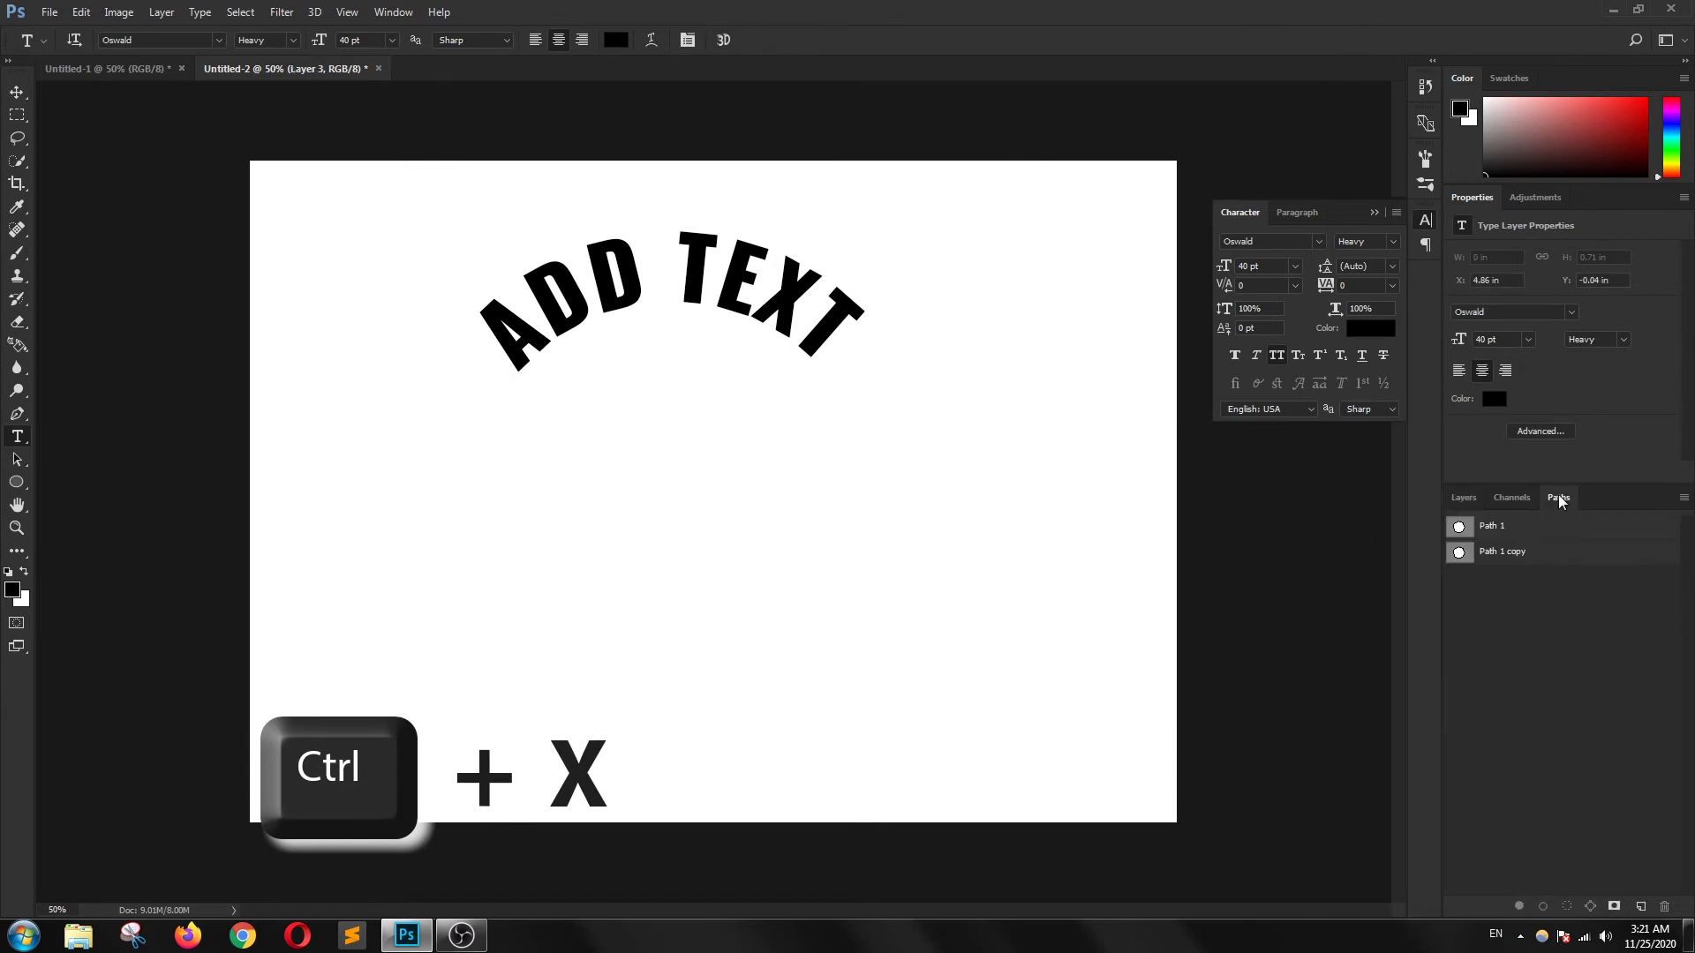
{"action": "left_click", "coordinate": [1510, 555]}
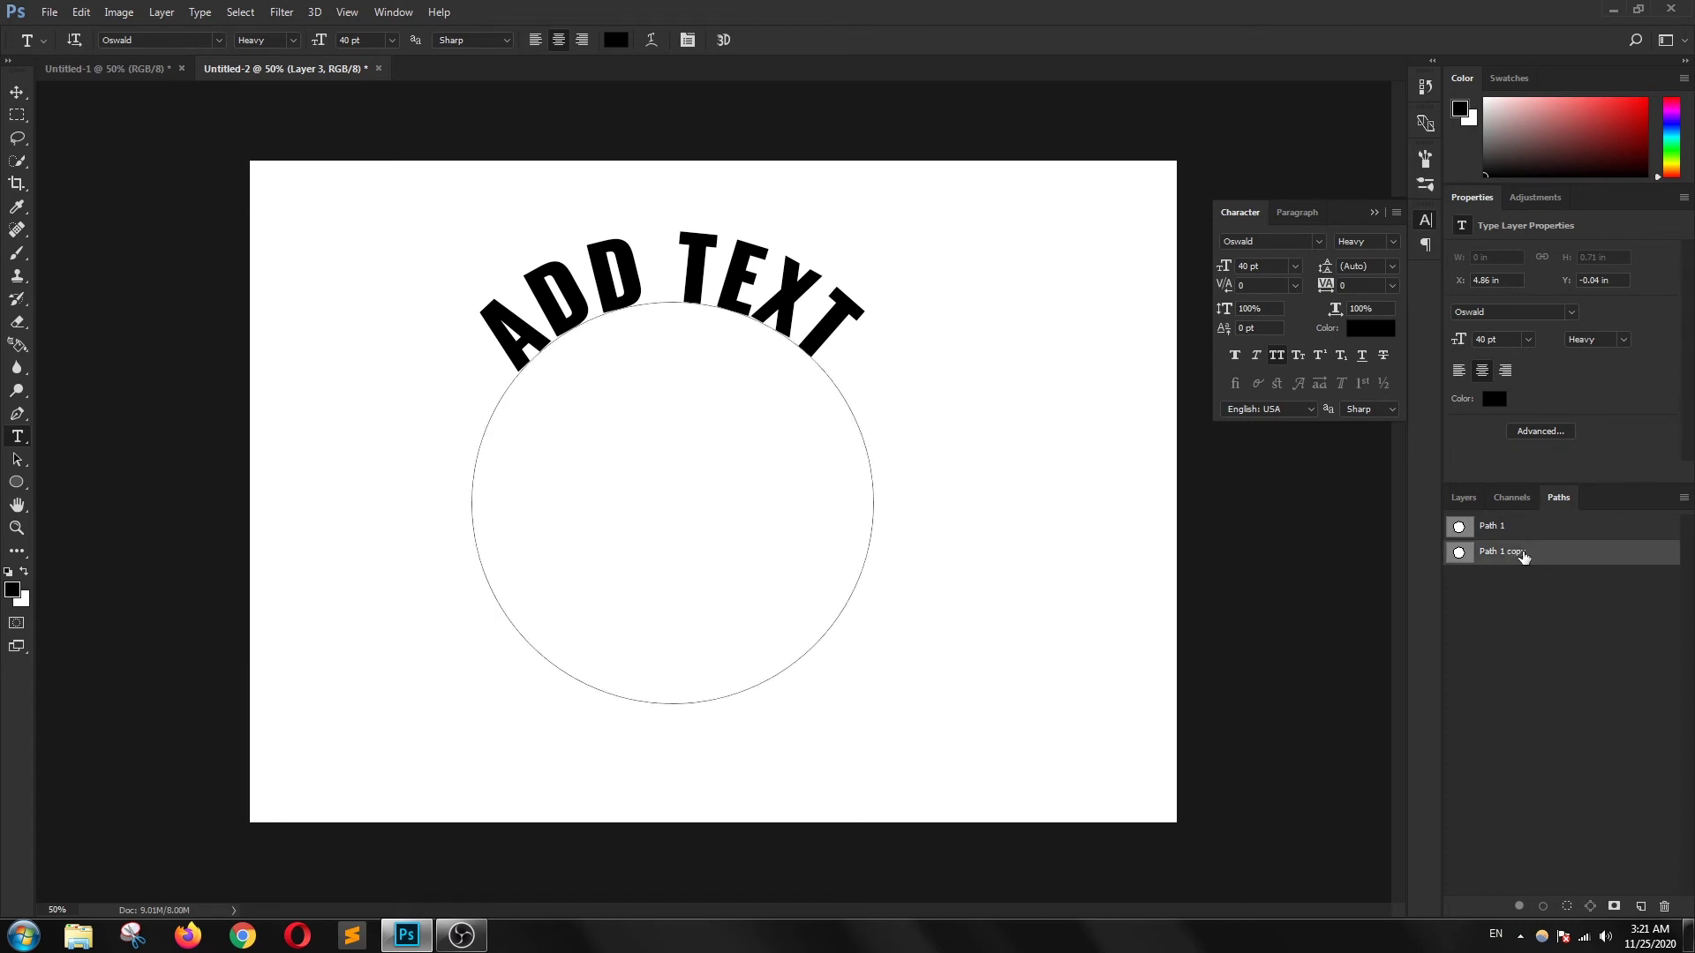
{"action": "left_click", "coordinate": [1463, 499]}
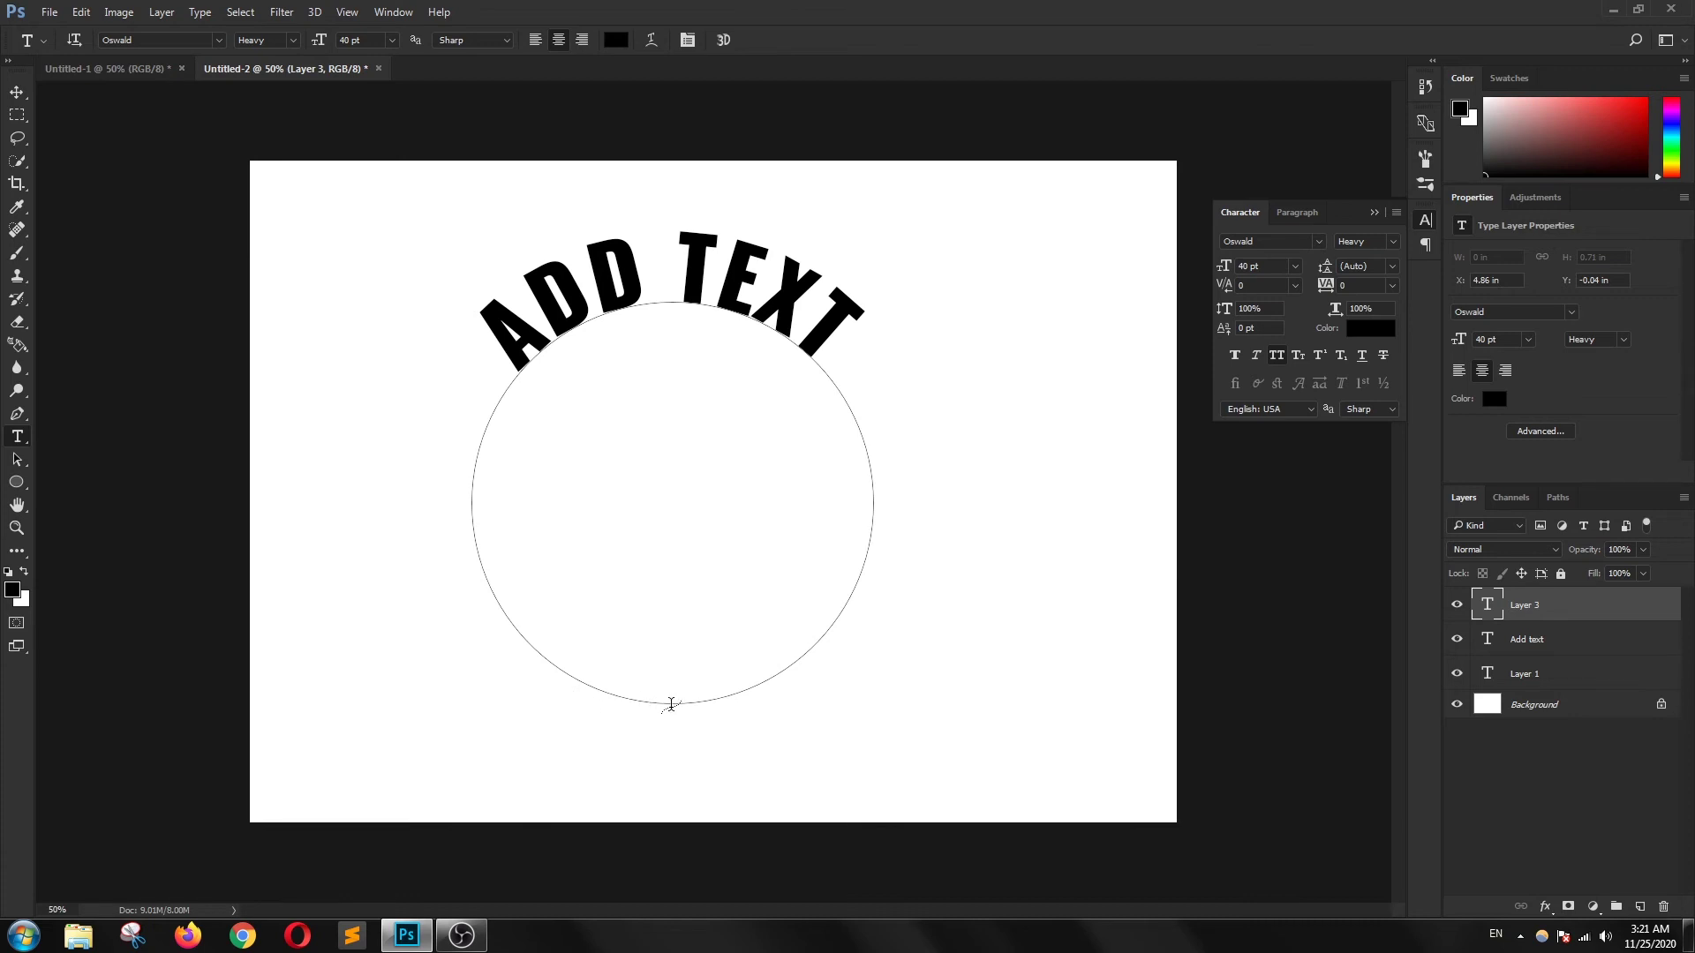
Step: Paste IN CIRCLE onto the bottom edge of the circle path and commit it
{"action": "left_click", "coordinate": [671, 704]}
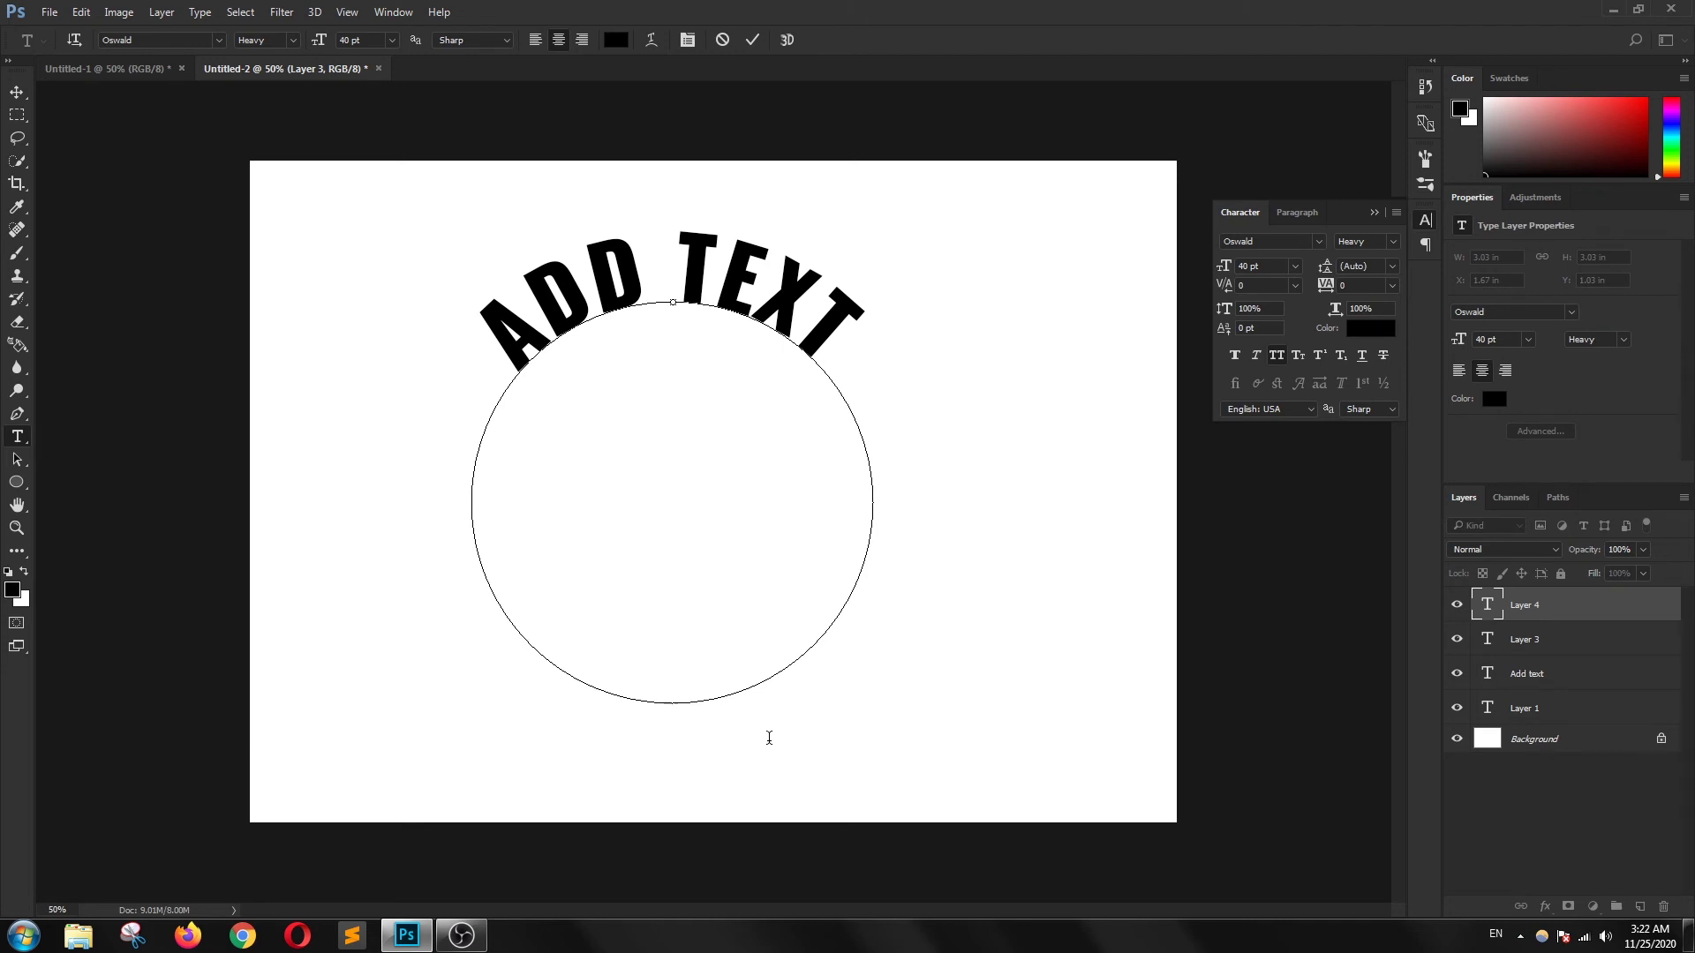
{"action": "key", "text": "ctrl+v"}
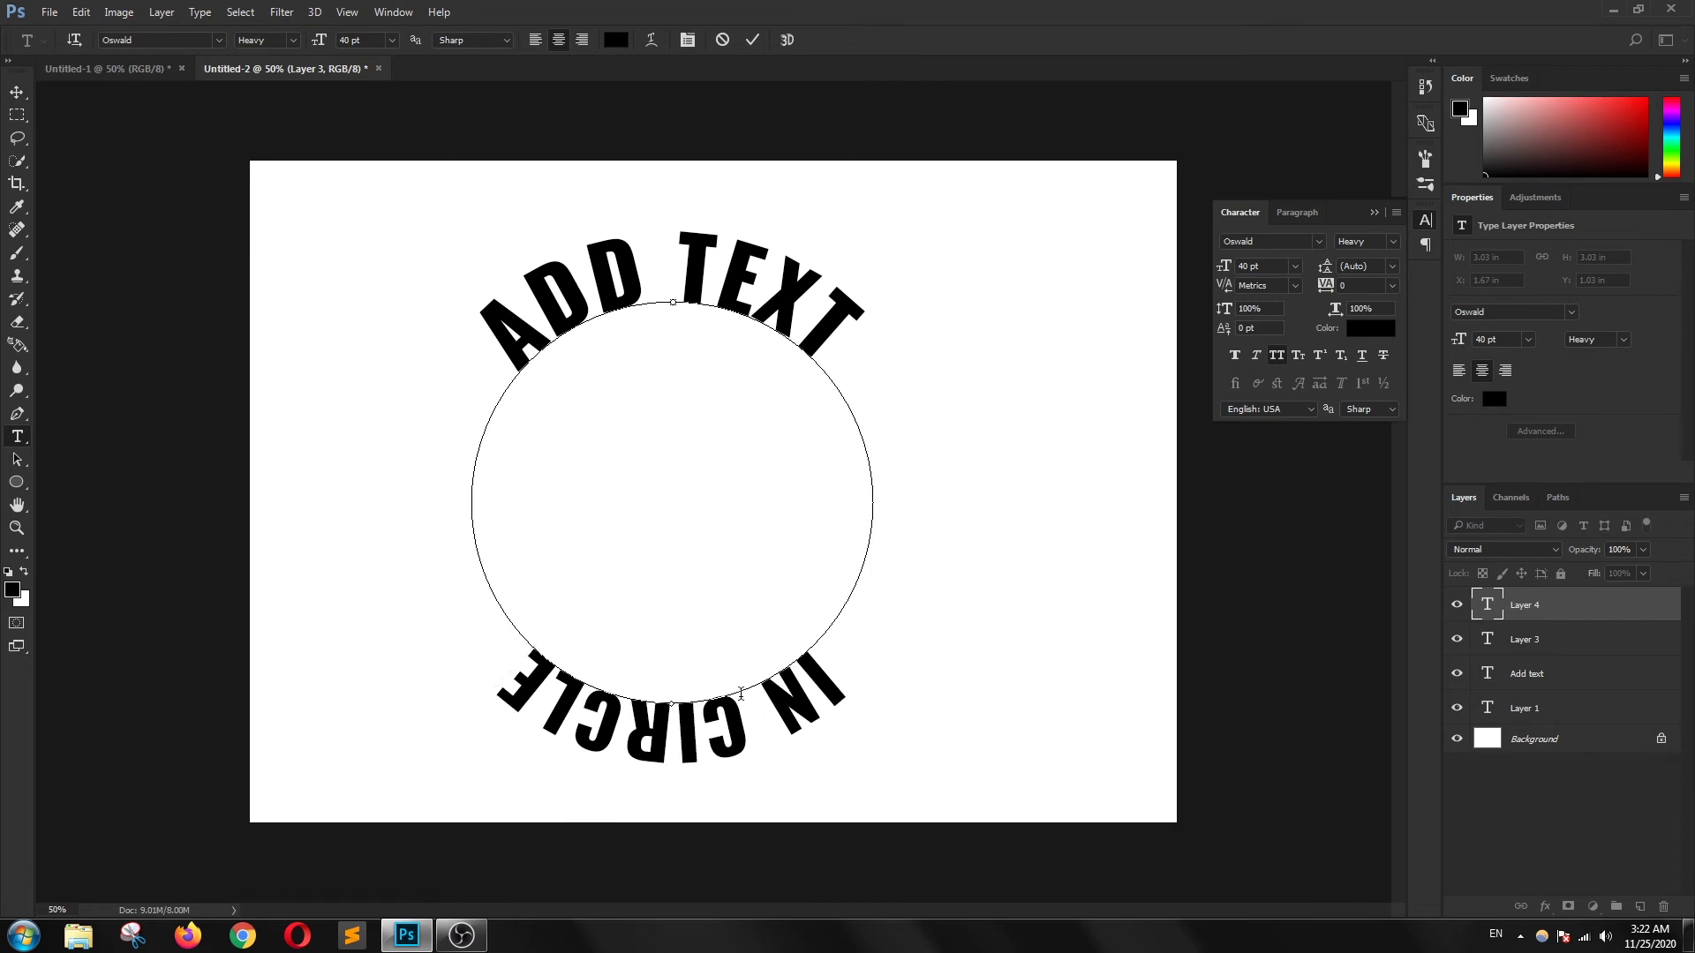
{"action": "key", "text": "ctrl+Return"}
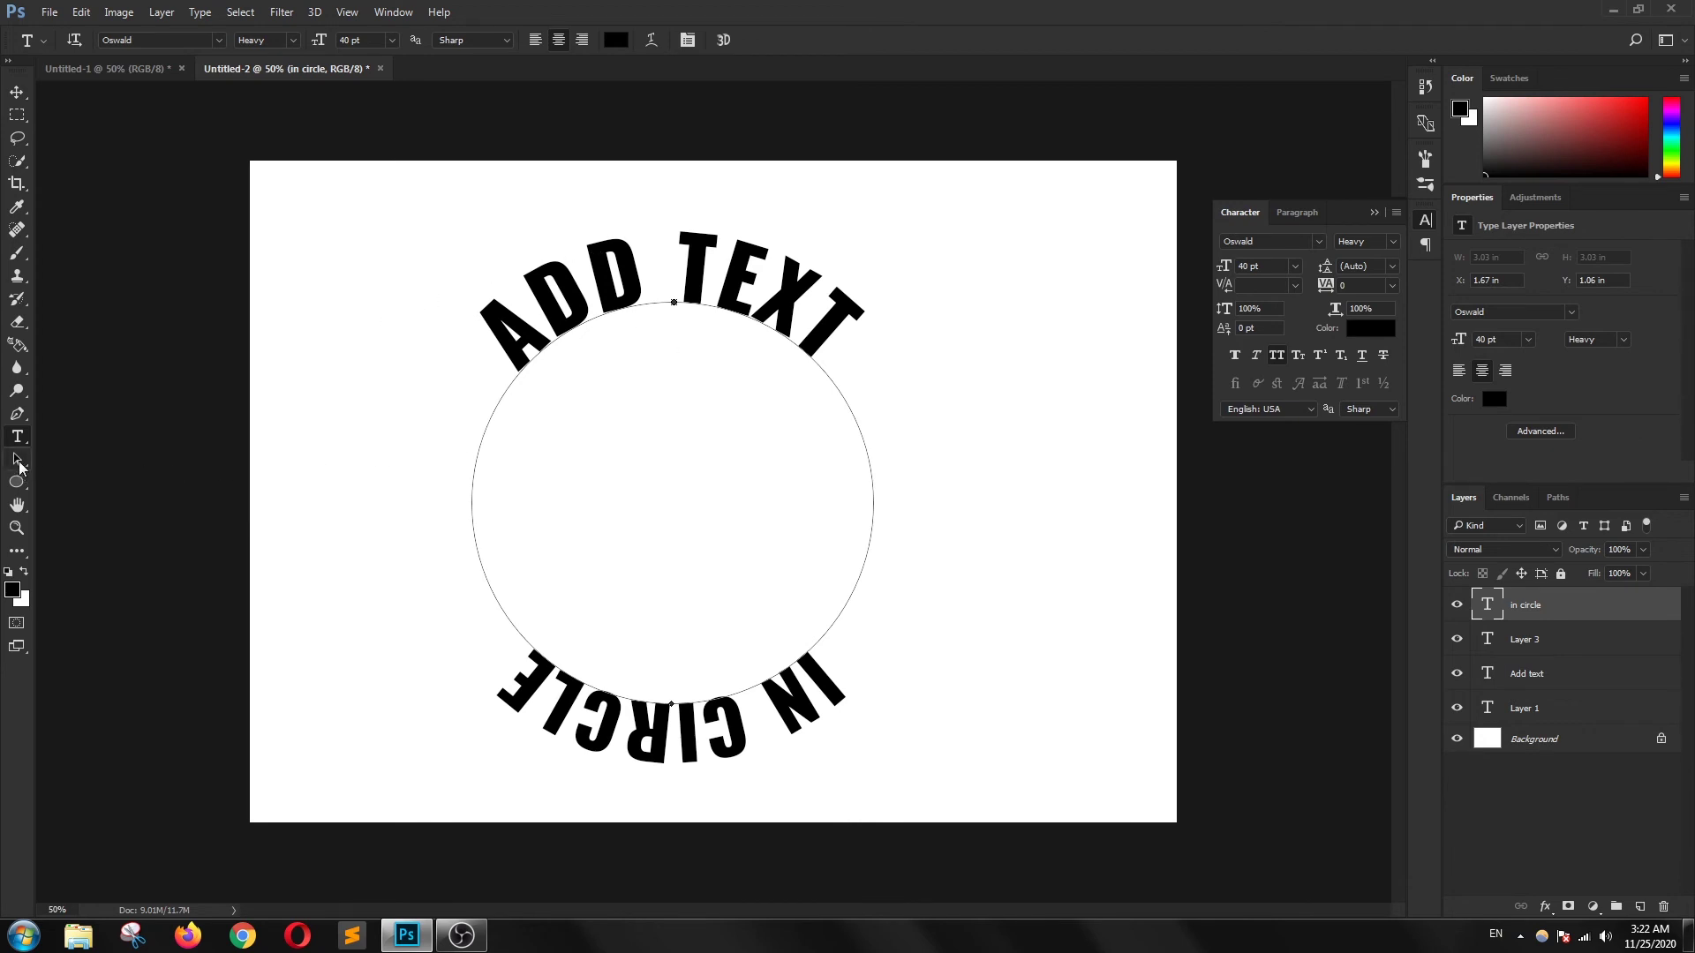
{"action": "left_click", "coordinate": [16, 460]}
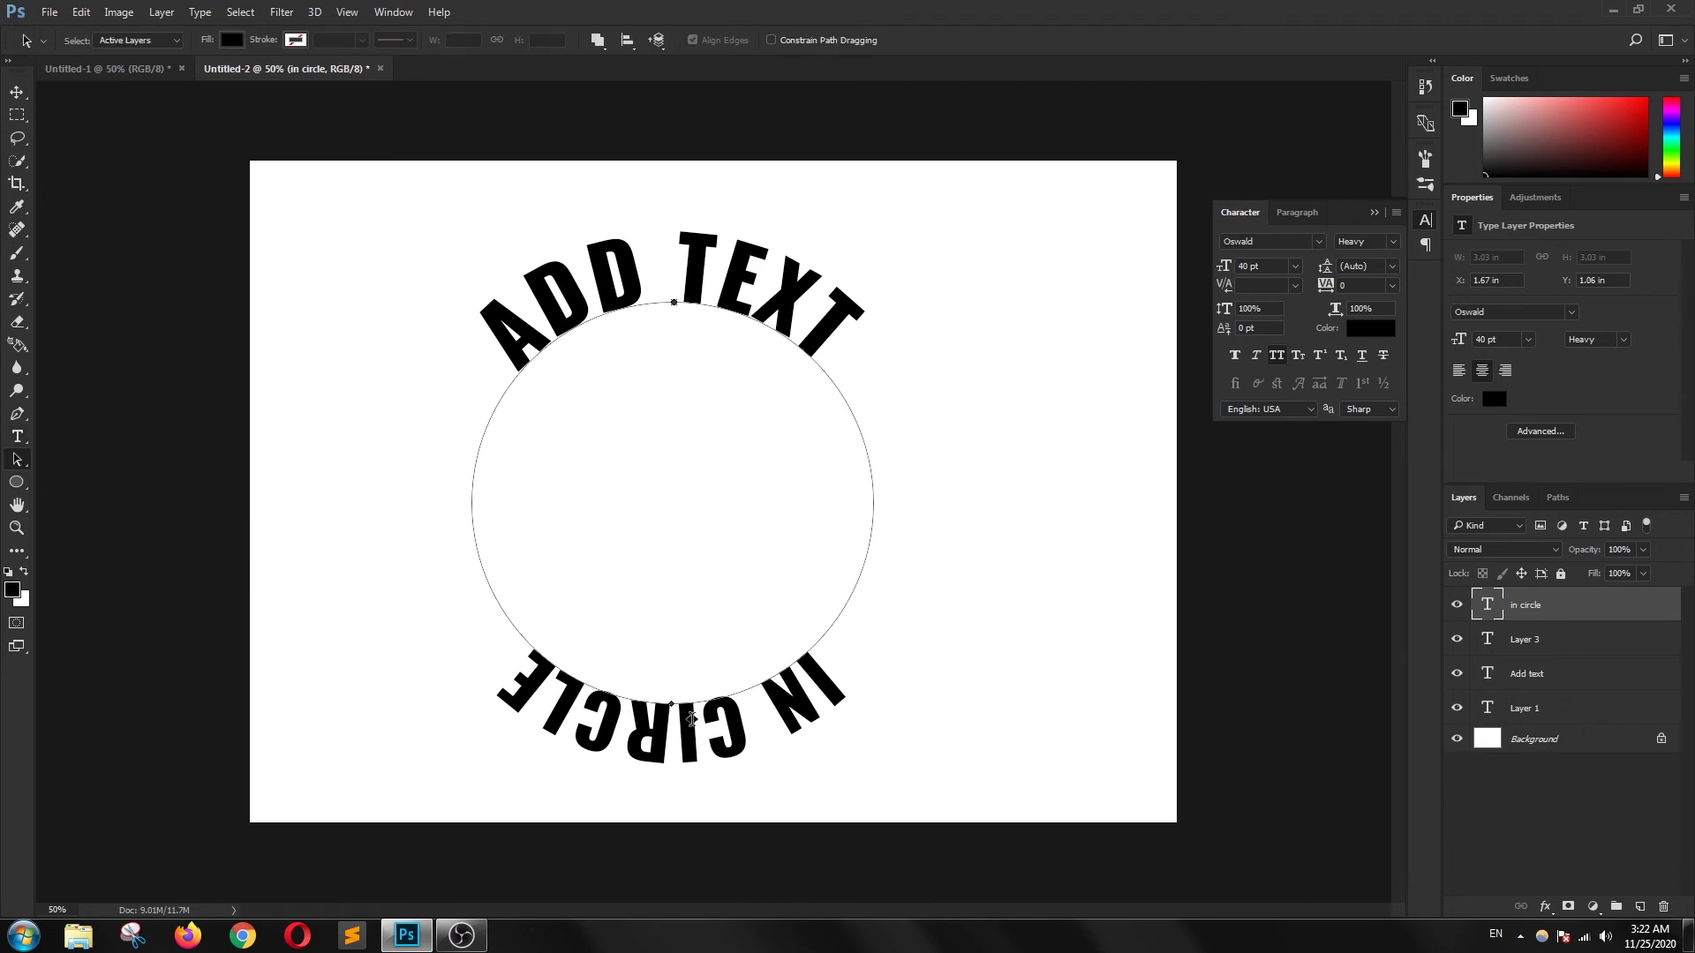
Step: Flip the IN CIRCLE text so it reads upright beneath the circle
{"action": "right_click", "coordinate": [17, 459]}
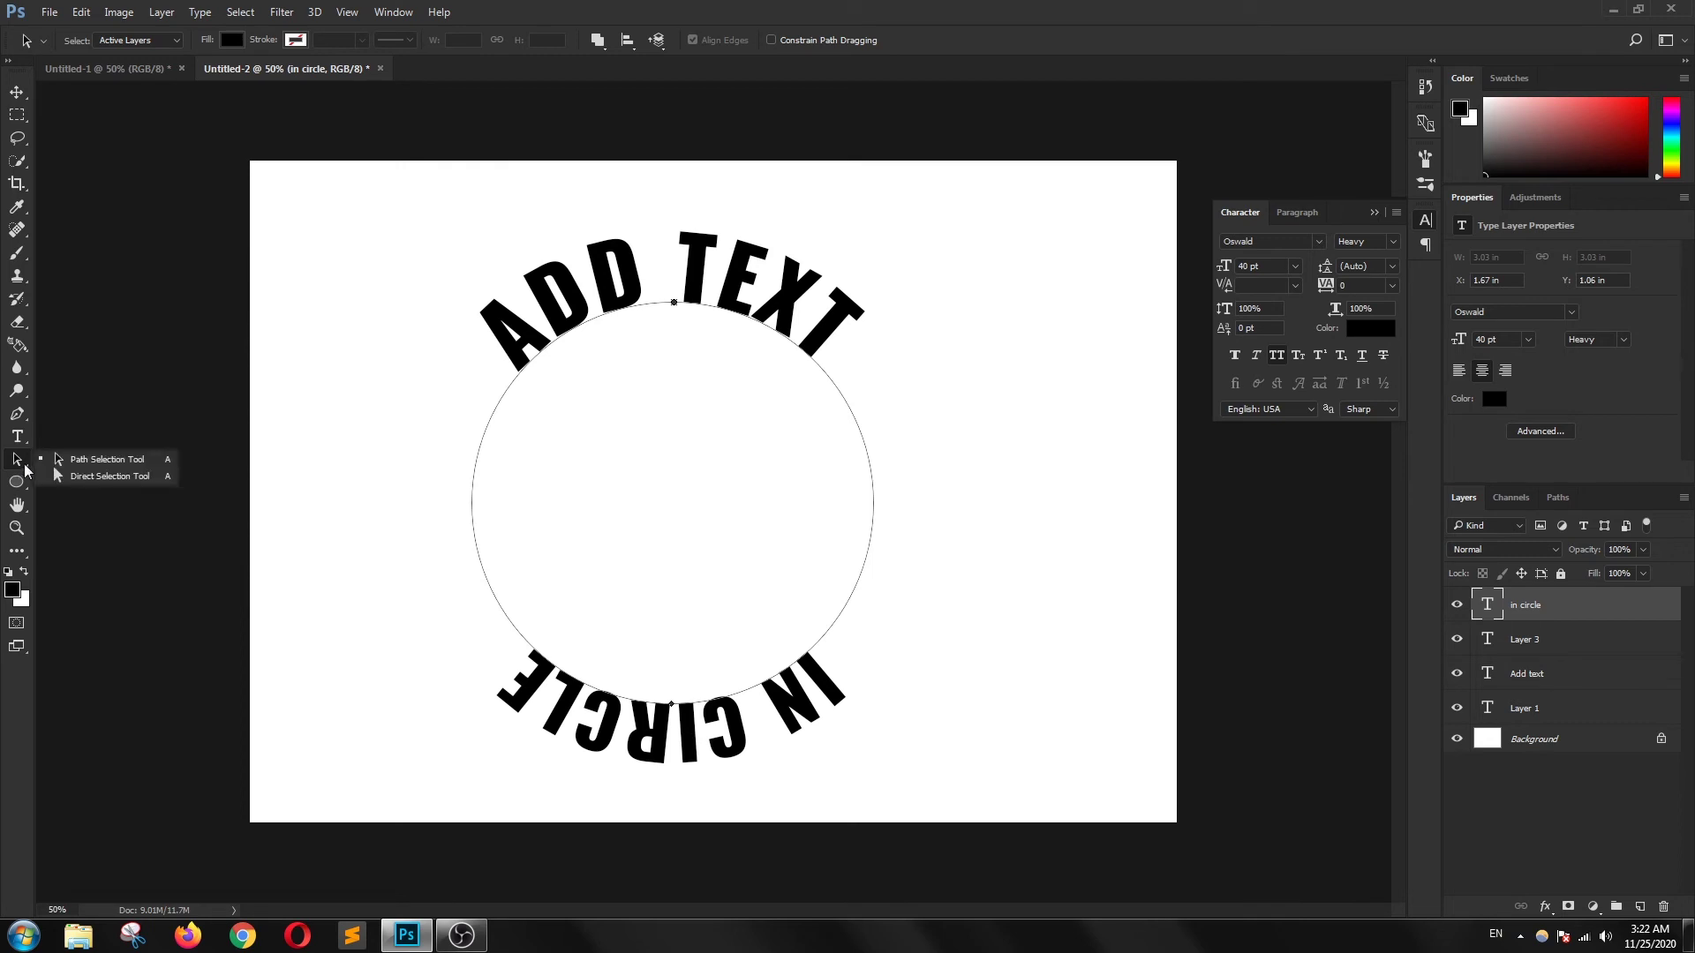
{"action": "left_click", "coordinate": [86, 465]}
{"action": "mouse_move", "coordinate": [704, 726]}
{"action": "left_mouse_down"}
{"action": "mouse_move", "coordinate": [701, 688]}
{"action": "mouse_move", "coordinate": [655, 676]}
{"action": "left_mouse_up"}
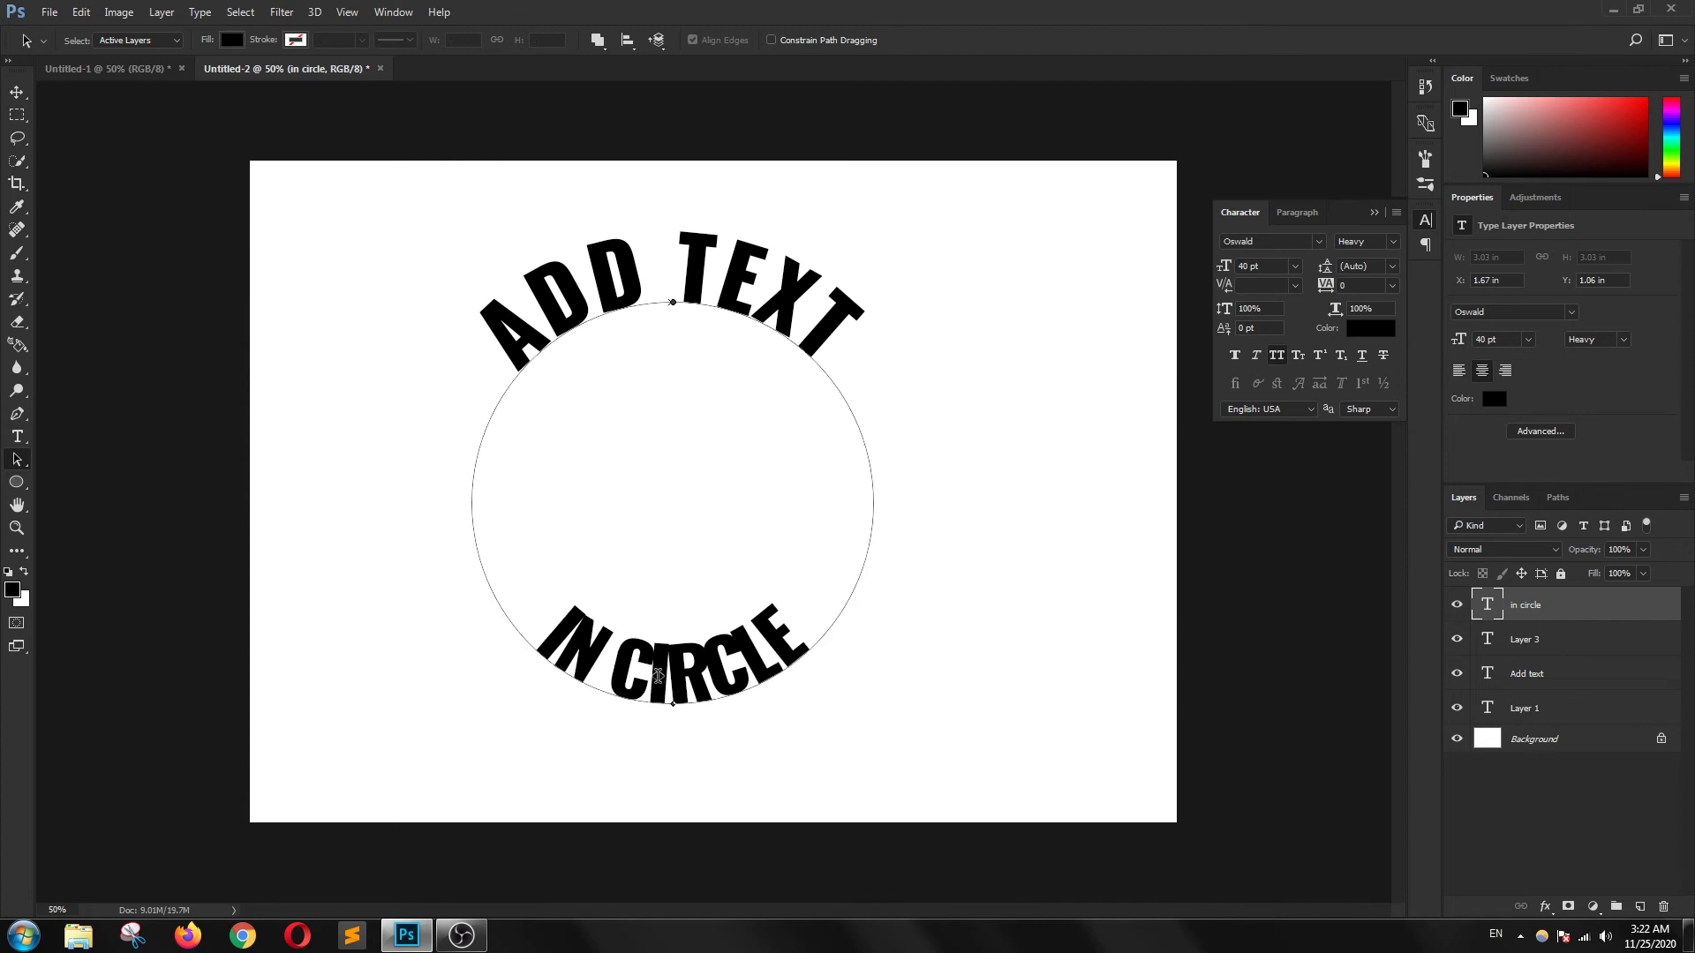
Step: Adjust the size and letter spacing of IN CIRCLE in the Character panel
{"action": "double_click", "coordinate": [1487, 605]}
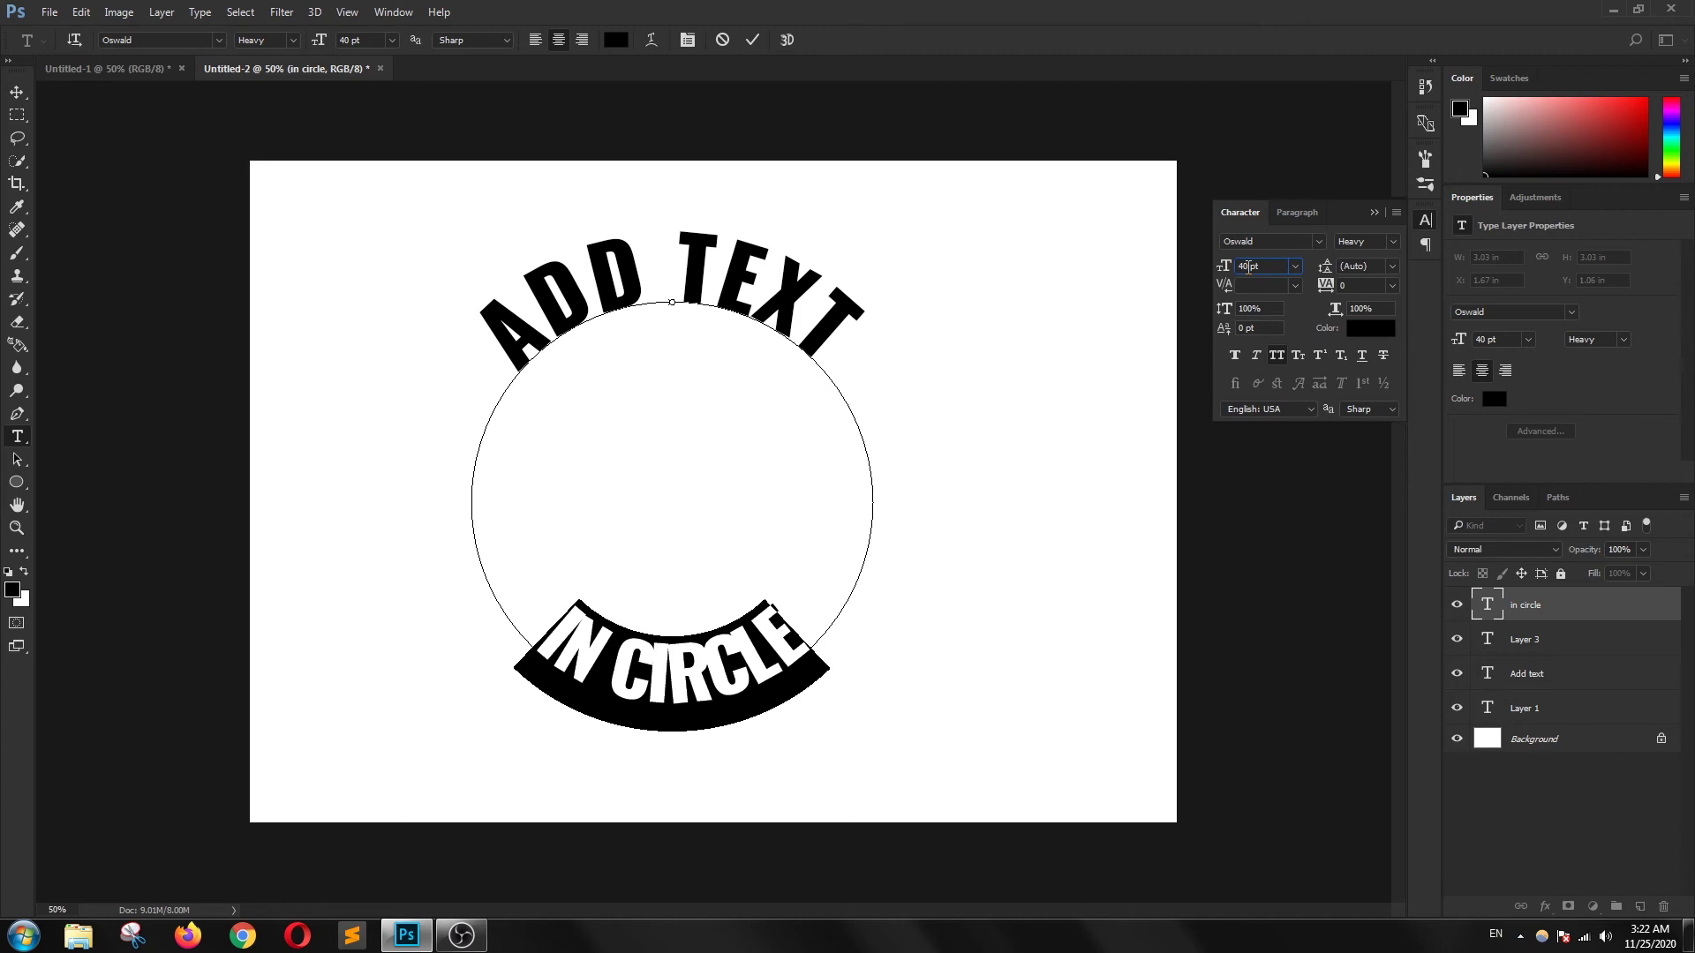
{"action": "scroll", "coordinate": [1248, 267], "scroll_direction": "up", "scroll_amount": 3}
{"action": "scroll", "coordinate": [1248, 267], "scroll_direction": "up", "scroll_amount": 3}
{"action": "scroll", "coordinate": [1249, 266], "scroll_direction": "up", "scroll_amount": 2}
{"action": "scroll", "coordinate": [1248, 267], "scroll_direction": "up", "scroll_amount": 3}
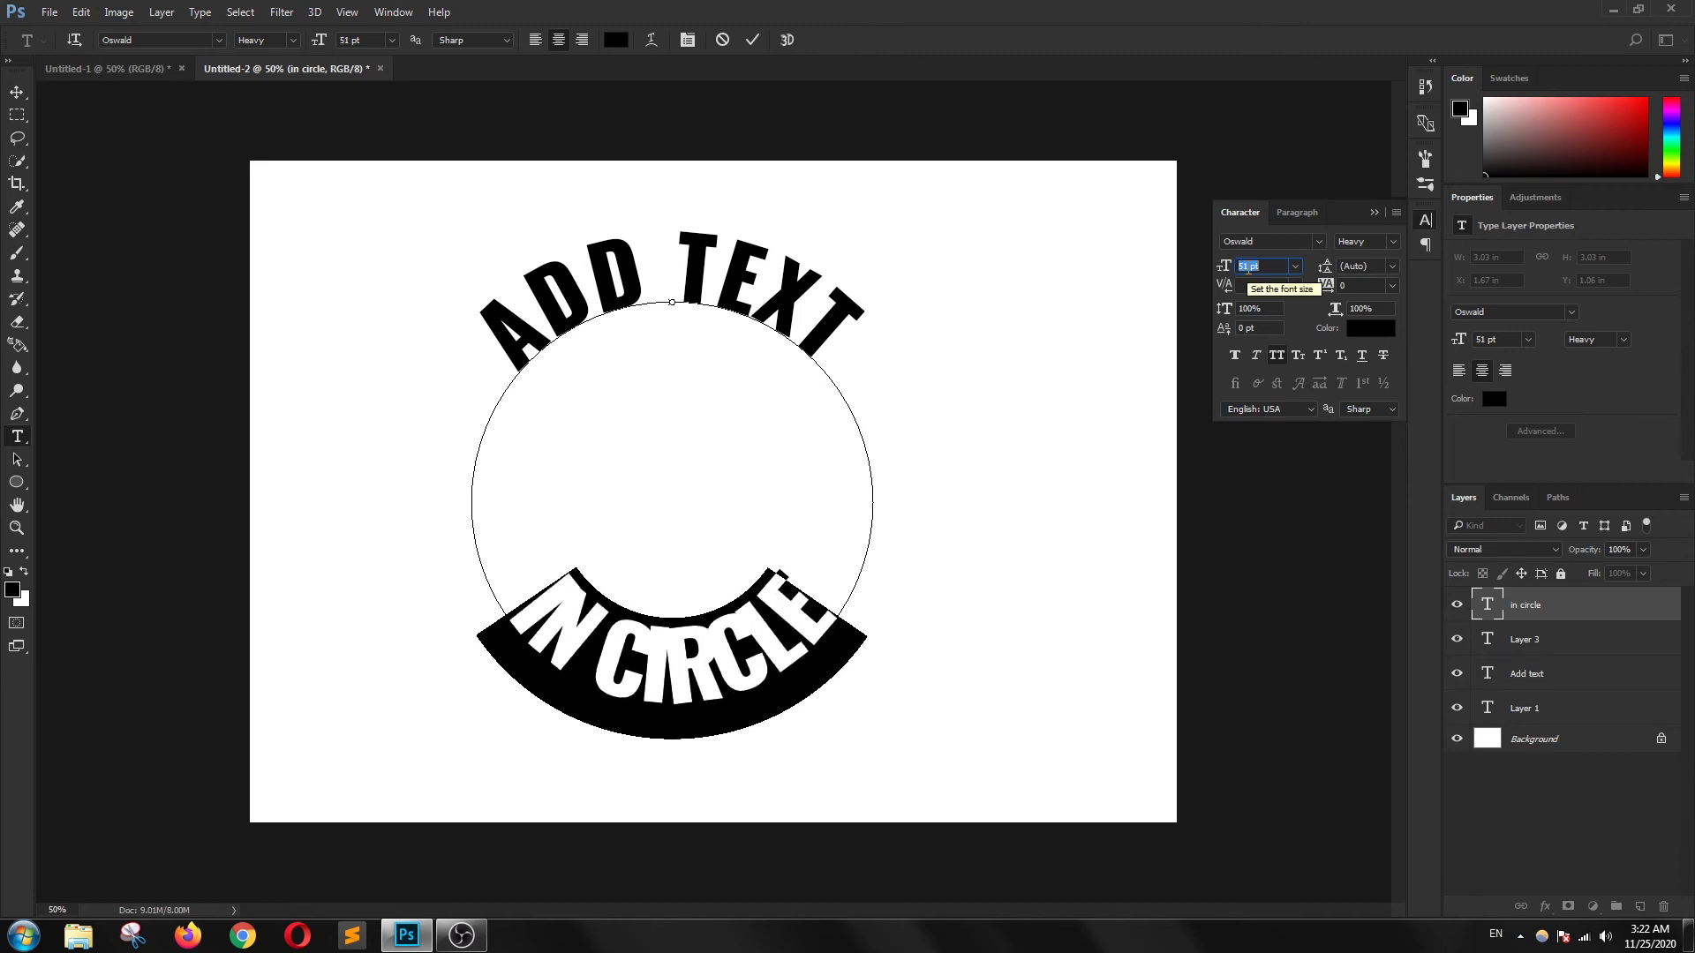
{"action": "scroll", "coordinate": [1248, 267], "scroll_direction": "up", "scroll_amount": 1}
{"action": "scroll", "coordinate": [1248, 267], "scroll_direction": "up", "scroll_amount": 1}
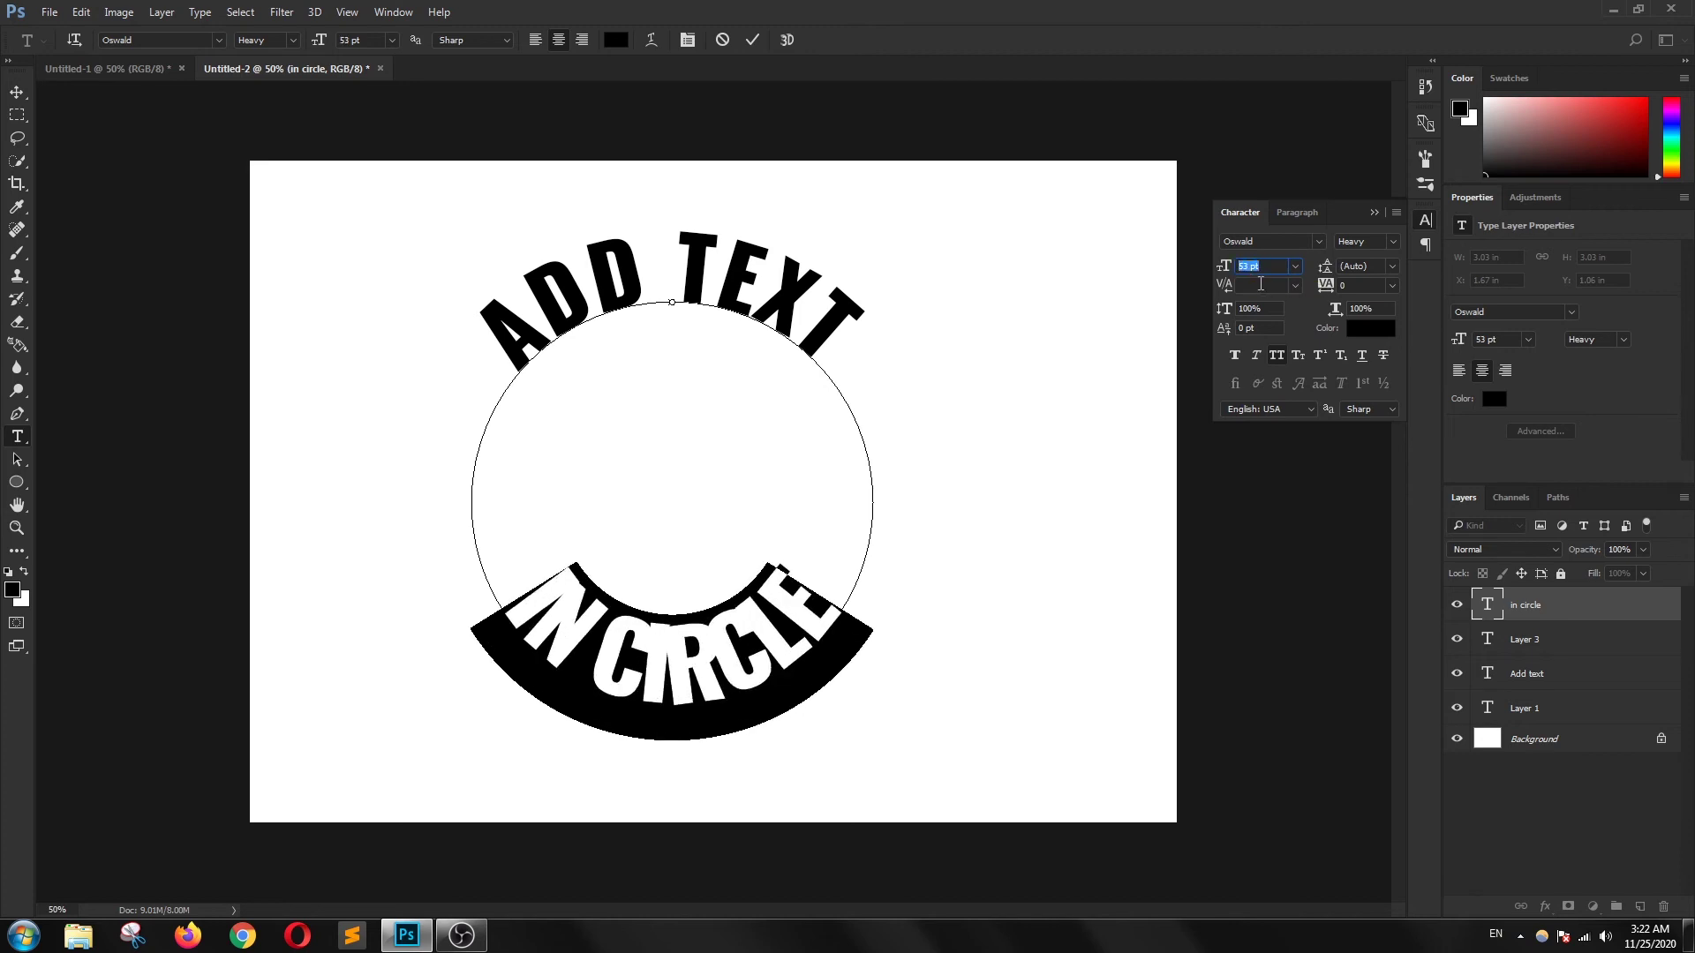
{"action": "left_click", "coordinate": [1360, 285]}
{"action": "scroll", "coordinate": [1360, 284], "scroll_direction": "up", "scroll_amount": 4}
{"action": "scroll", "coordinate": [1360, 284], "scroll_direction": "up", "scroll_amount": 4}
{"action": "scroll", "coordinate": [1360, 284], "scroll_direction": "up", "scroll_amount": 8}
{"action": "scroll", "coordinate": [1360, 285], "scroll_direction": "up", "scroll_amount": 6}
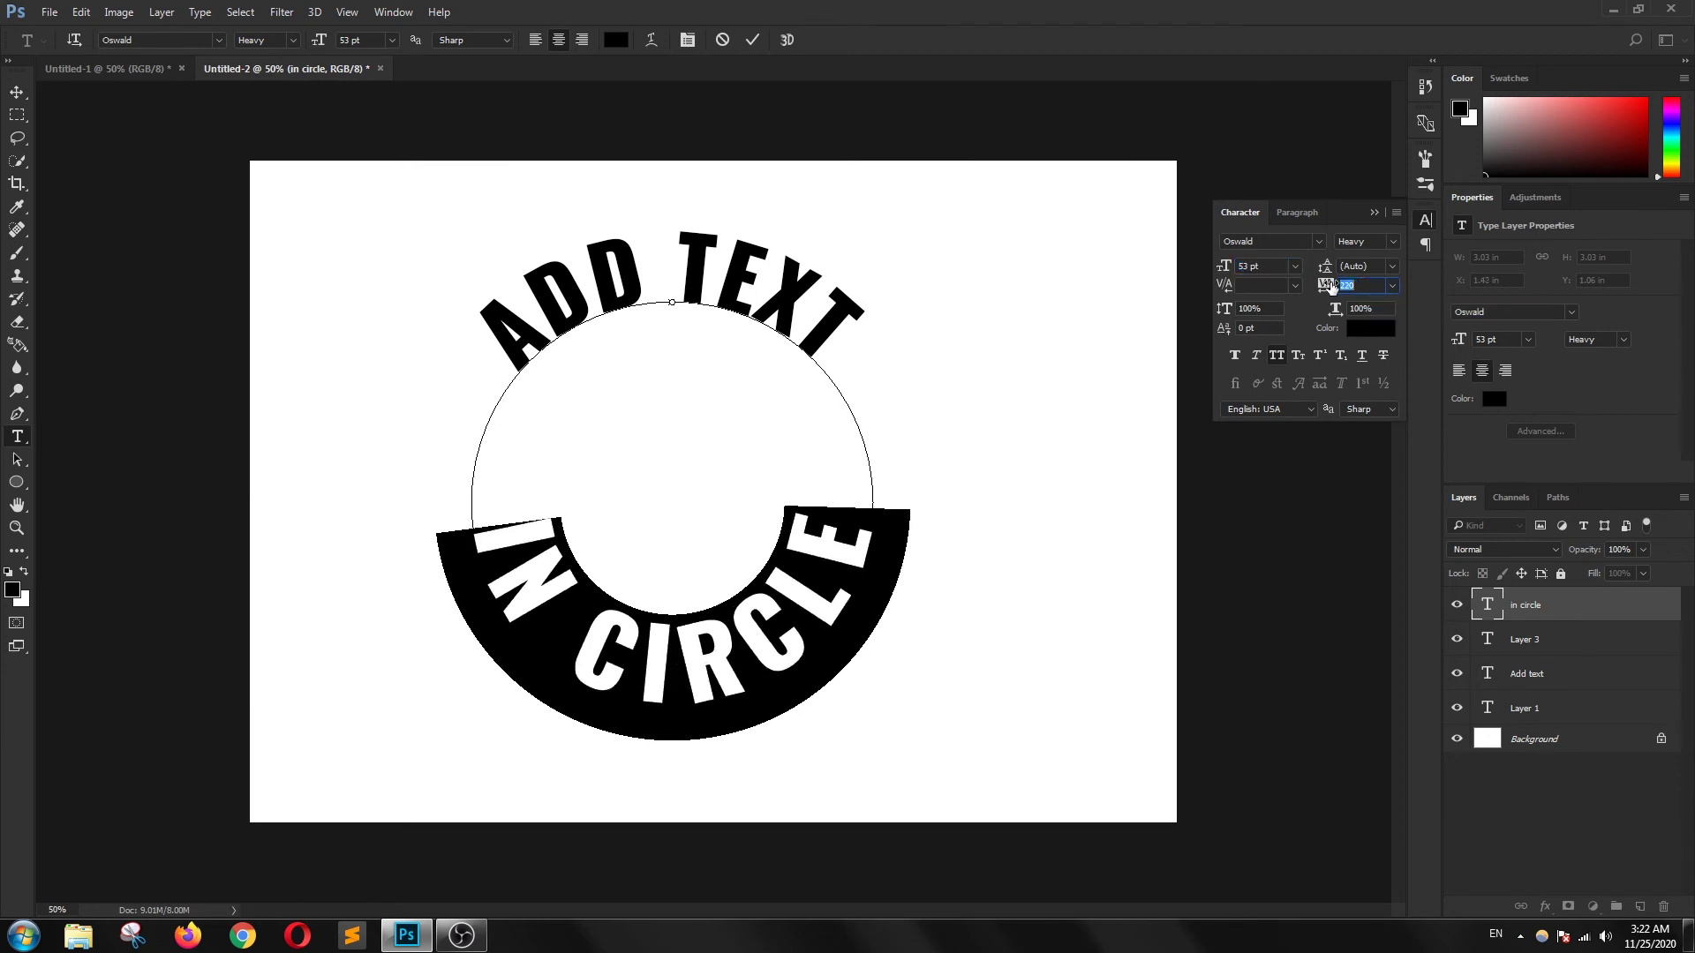
{"action": "scroll", "coordinate": [1351, 285], "scroll_direction": "up", "scroll_amount": 2}
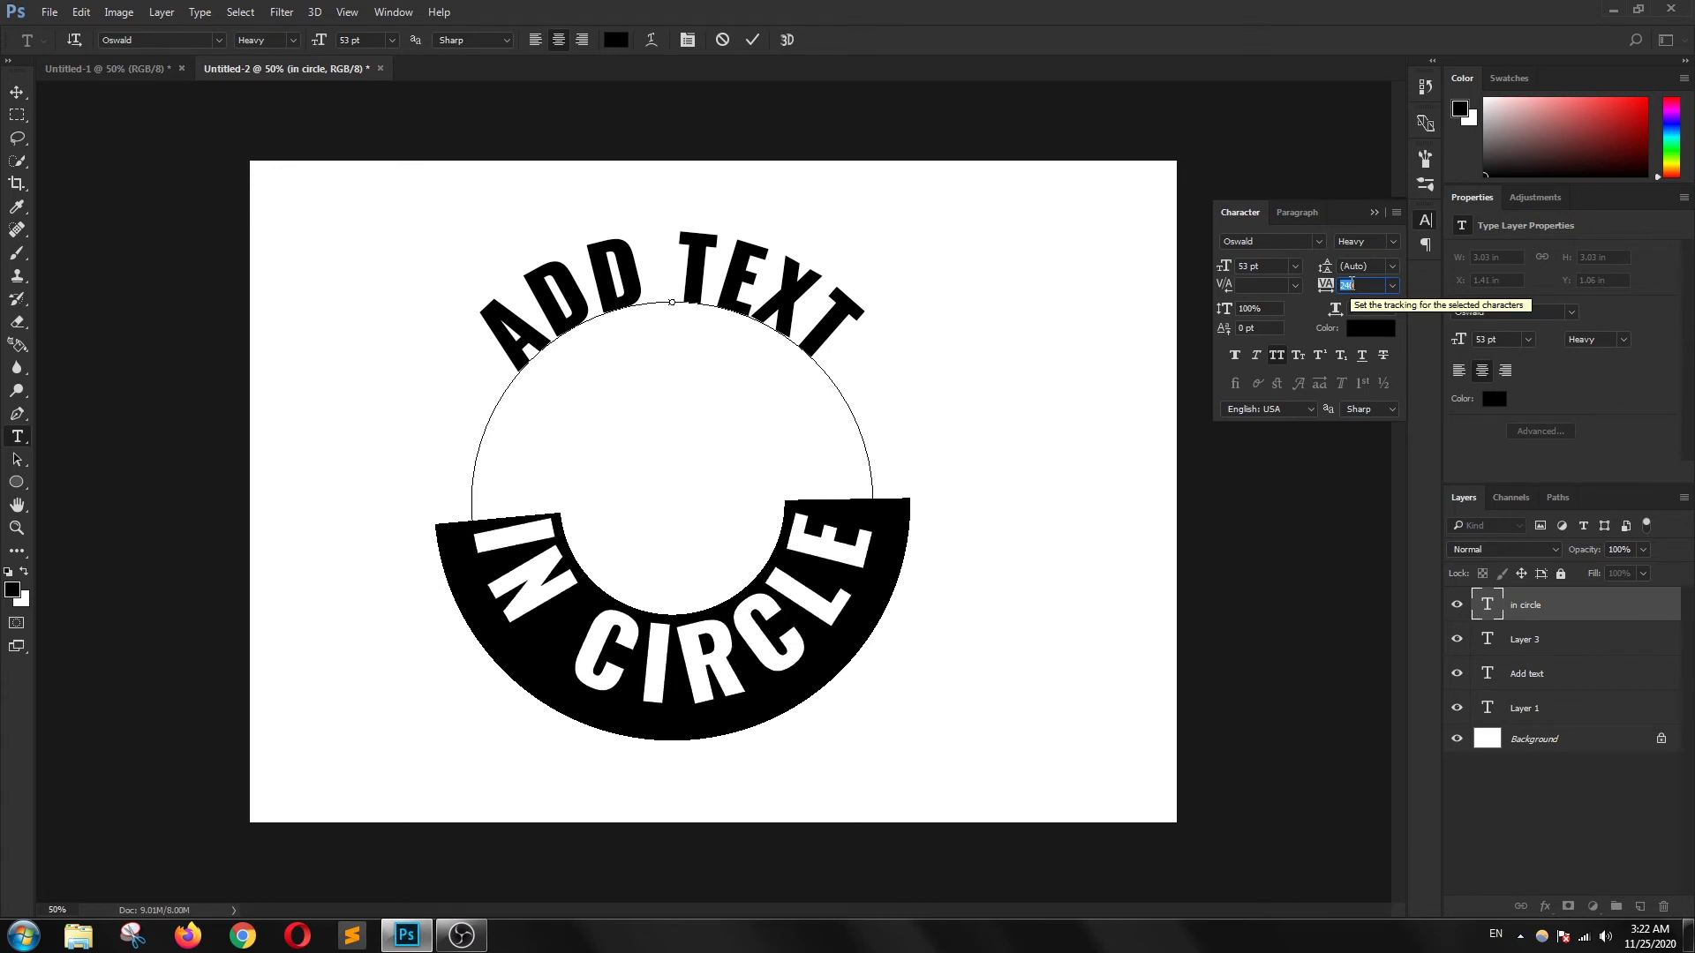
{"action": "left_click", "coordinate": [752, 40]}
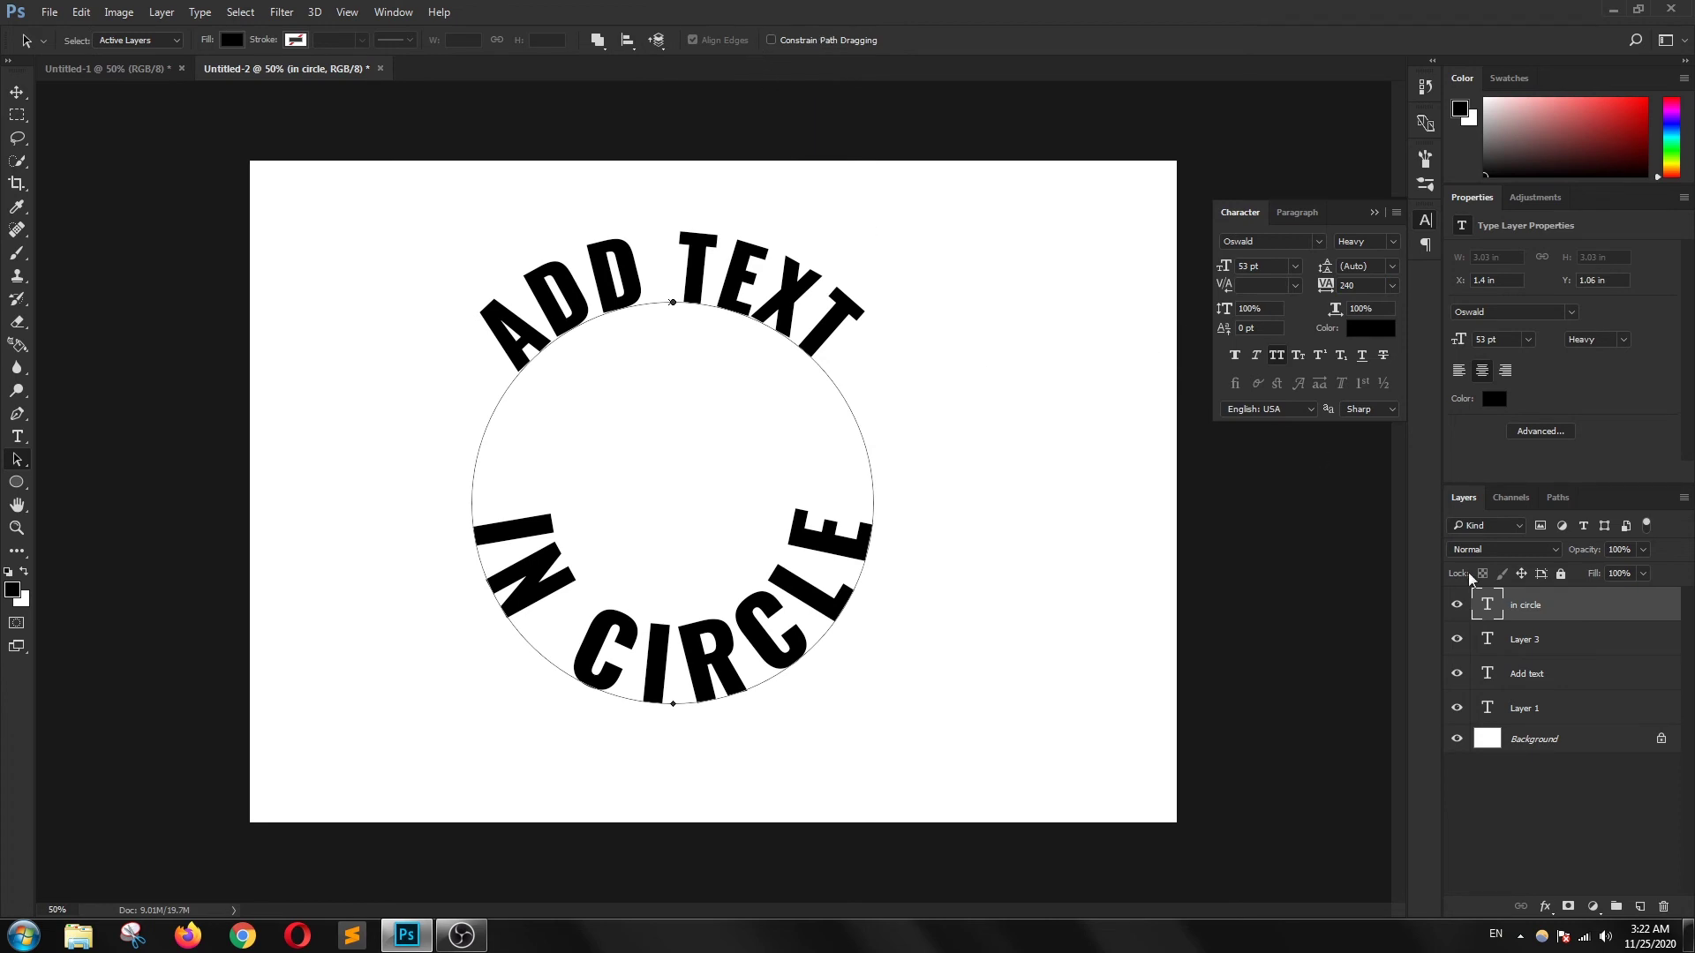
Step: Set the IN CIRCLE baseline shift to -43 pt
{"action": "double_click", "coordinate": [1487, 606]}
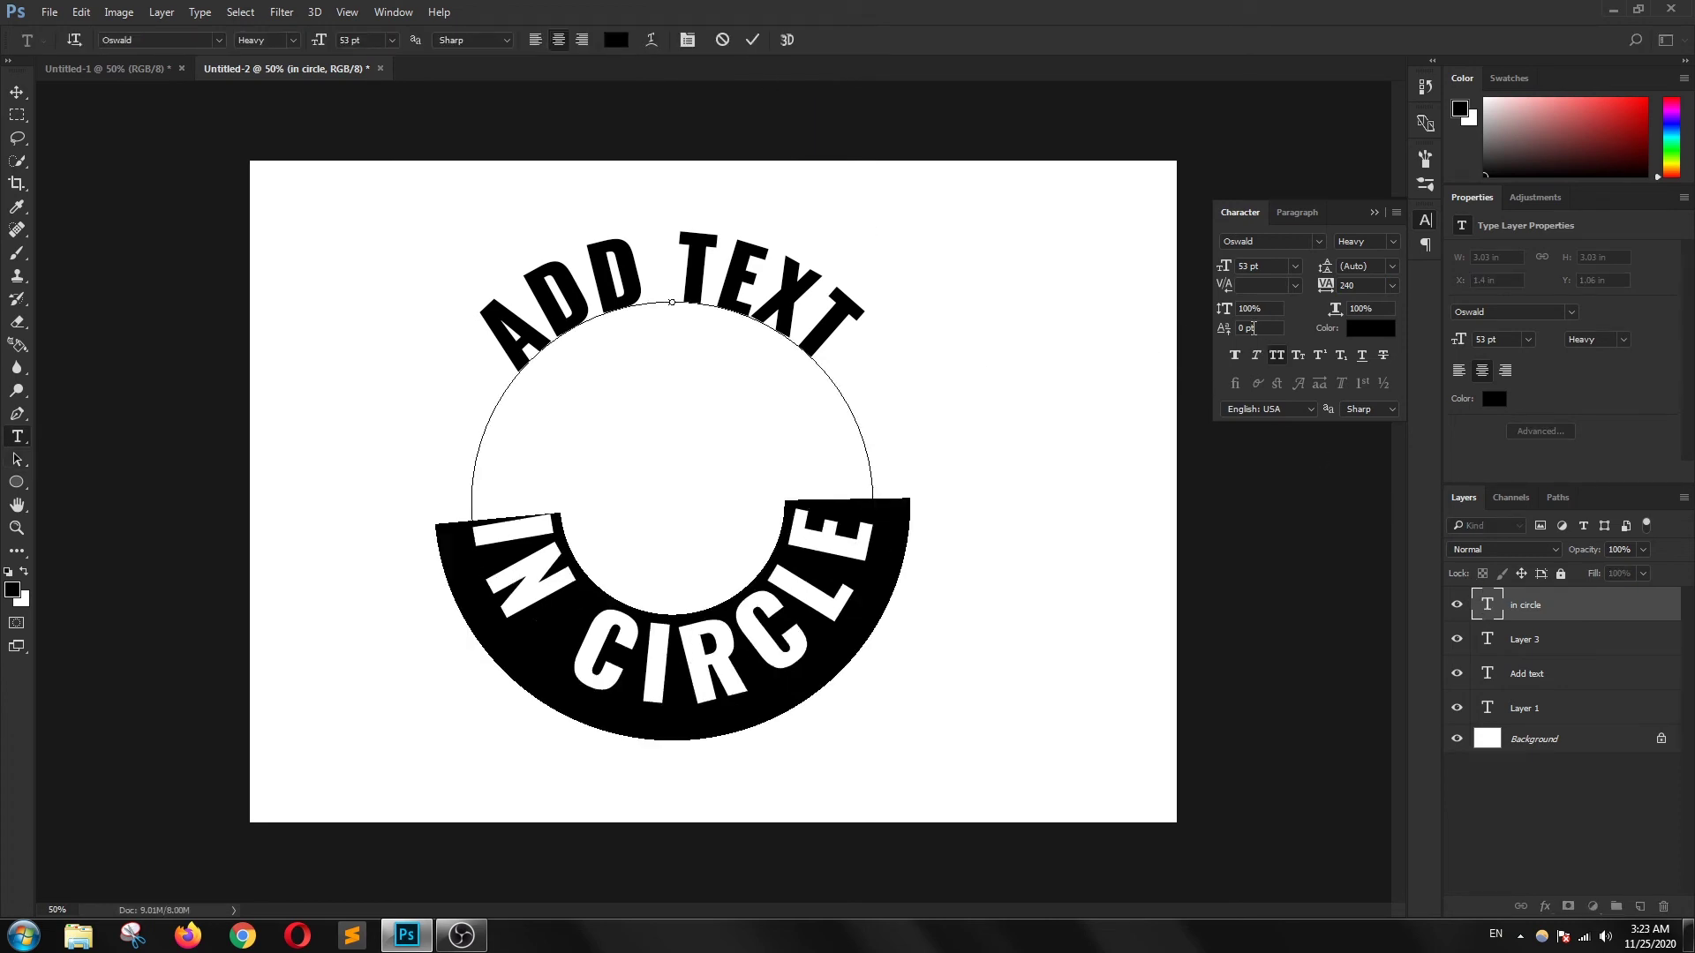
{"action": "scroll", "coordinate": [1278, 334], "scroll_direction": "down", "scroll_amount": 4}
{"action": "scroll", "coordinate": [1277, 334], "scroll_direction": "down", "scroll_amount": 2}
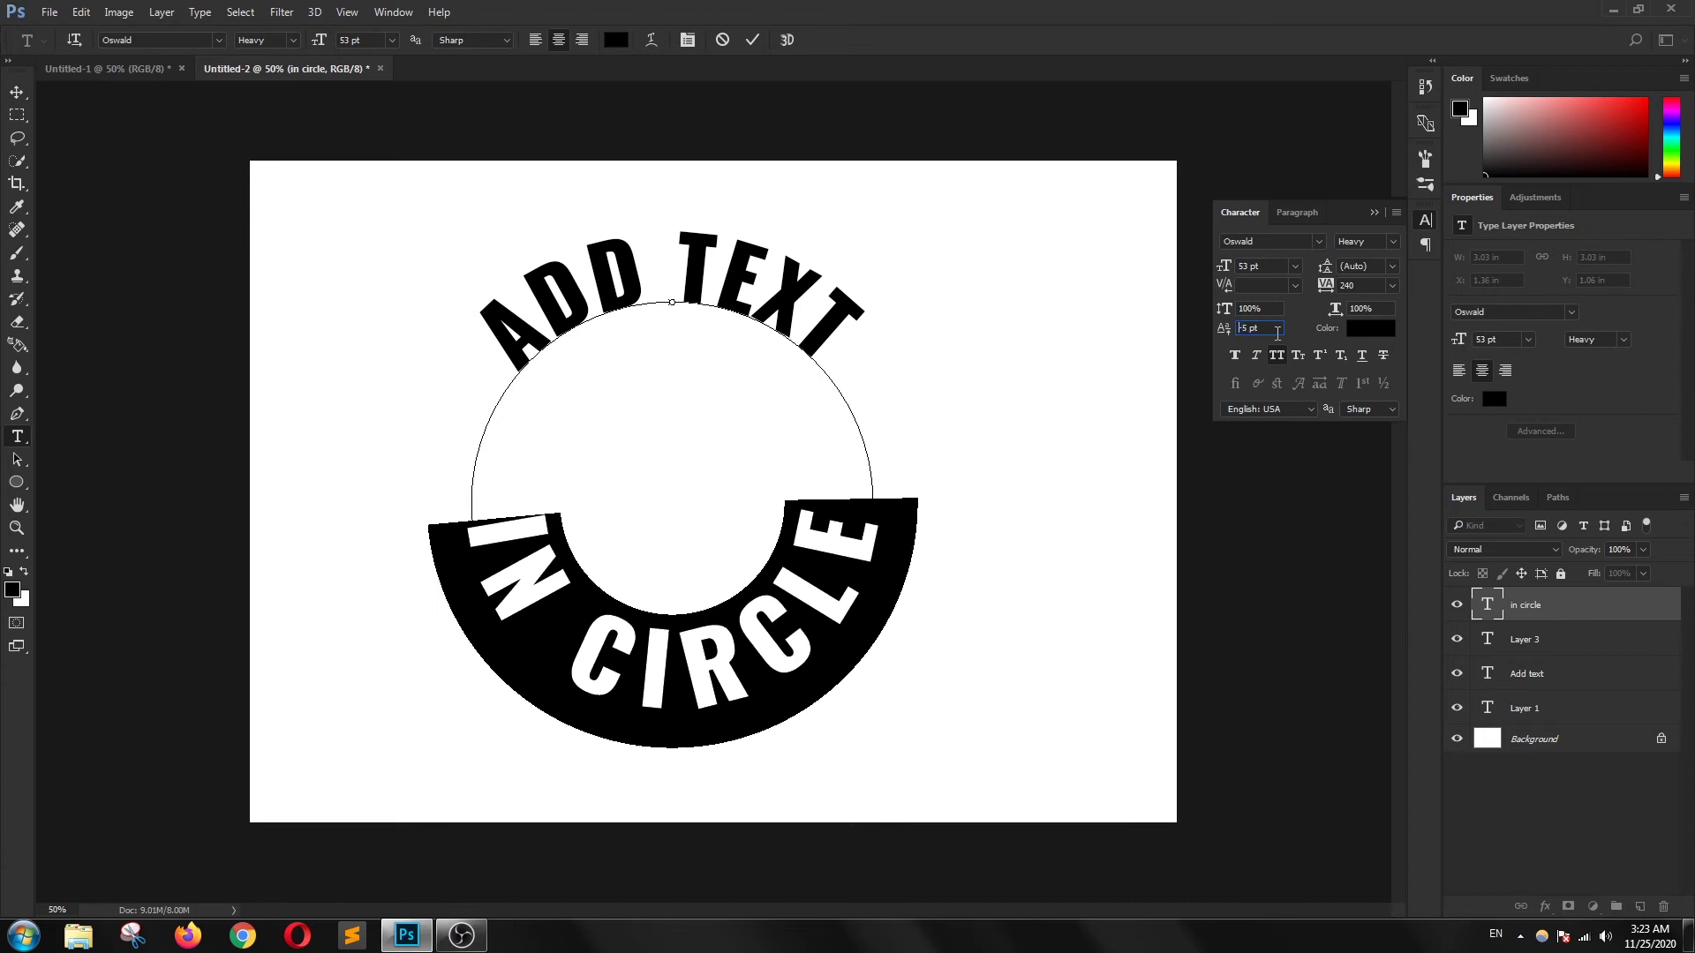
{"action": "scroll", "coordinate": [1277, 333], "scroll_direction": "down", "scroll_amount": 10}
{"action": "scroll", "coordinate": [1277, 334], "scroll_direction": "down", "scroll_amount": 6}
{"action": "scroll", "coordinate": [1277, 333], "scroll_direction": "down", "scroll_amount": 3}
{"action": "scroll", "coordinate": [1277, 334], "scroll_direction": "down", "scroll_amount": 6}
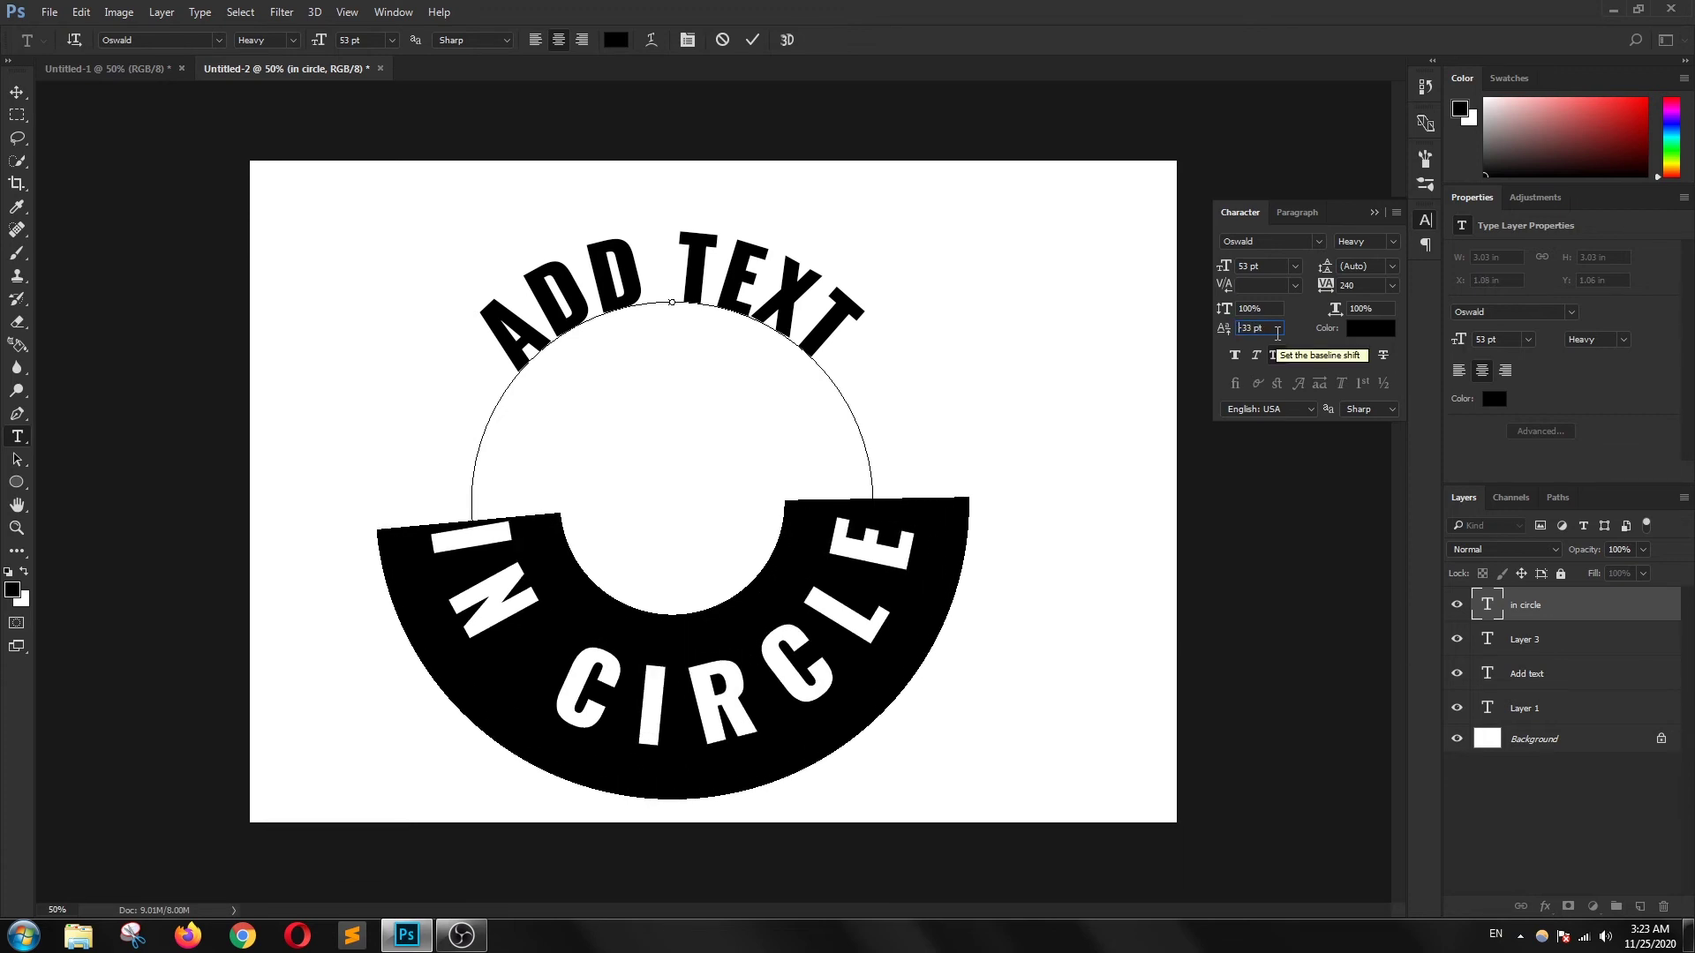
{"action": "scroll", "coordinate": [1277, 333], "scroll_direction": "down", "scroll_amount": 6}
{"action": "scroll", "coordinate": [1278, 334], "scroll_direction": "down", "scroll_amount": 2}
{"action": "scroll", "coordinate": [1277, 334], "scroll_direction": "down", "scroll_amount": 4}
{"action": "scroll", "coordinate": [1277, 334], "scroll_direction": "down", "scroll_amount": 2}
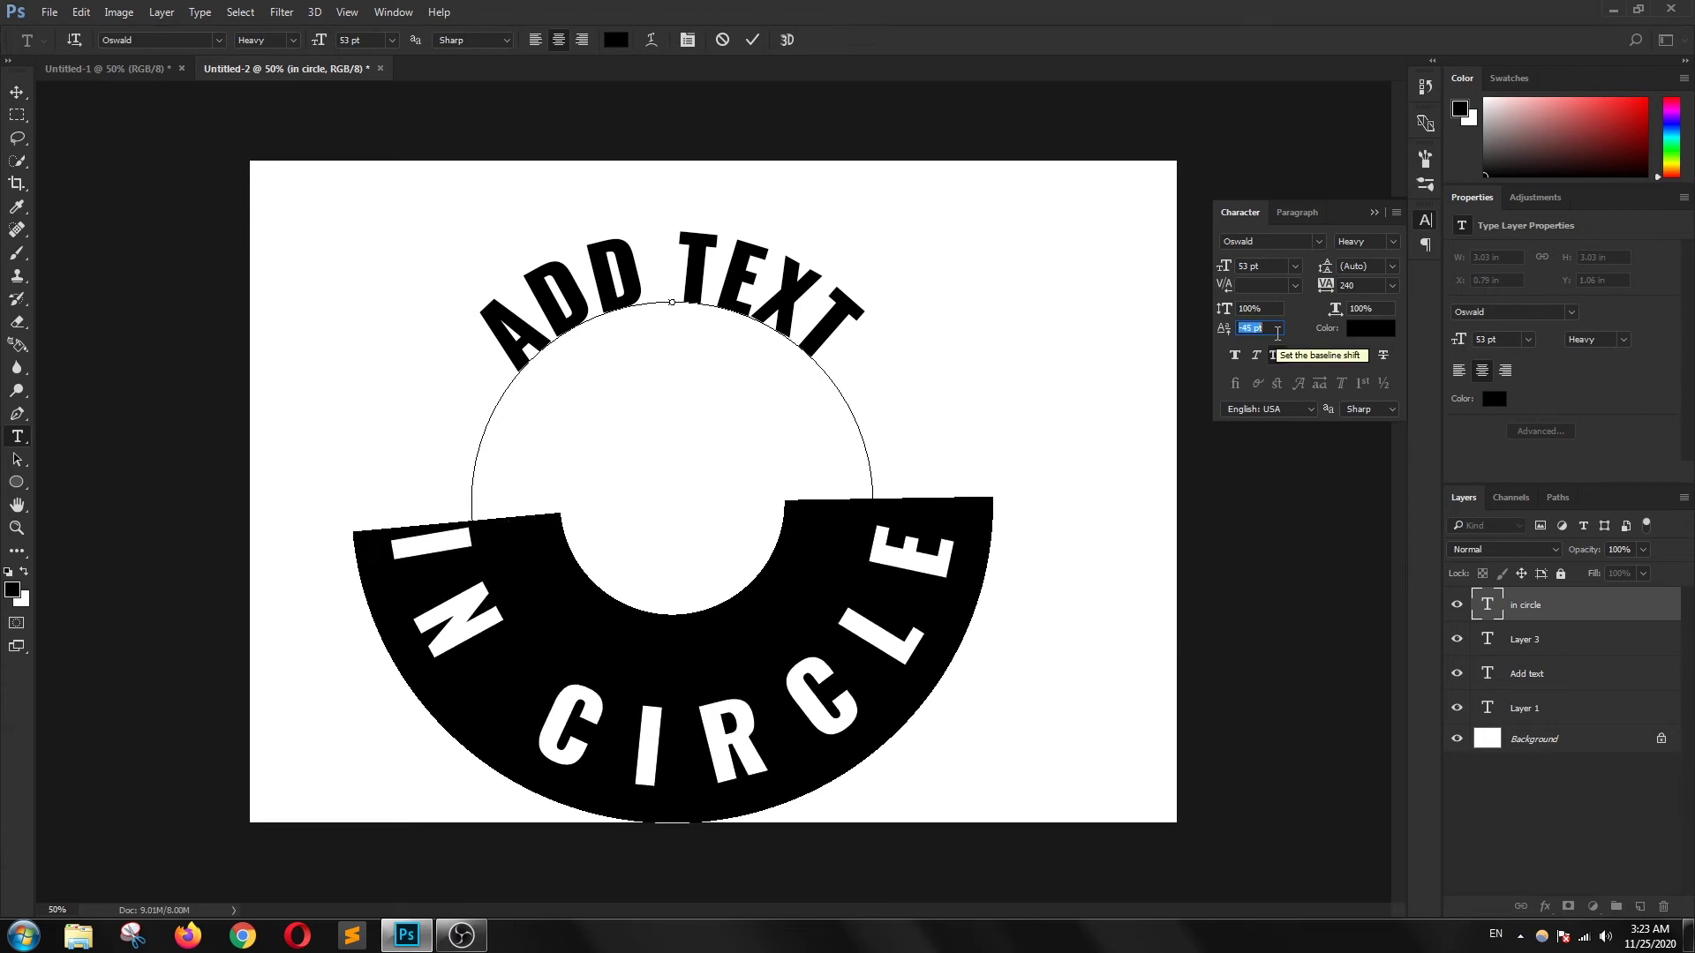
{"action": "left_click", "coordinate": [755, 39]}
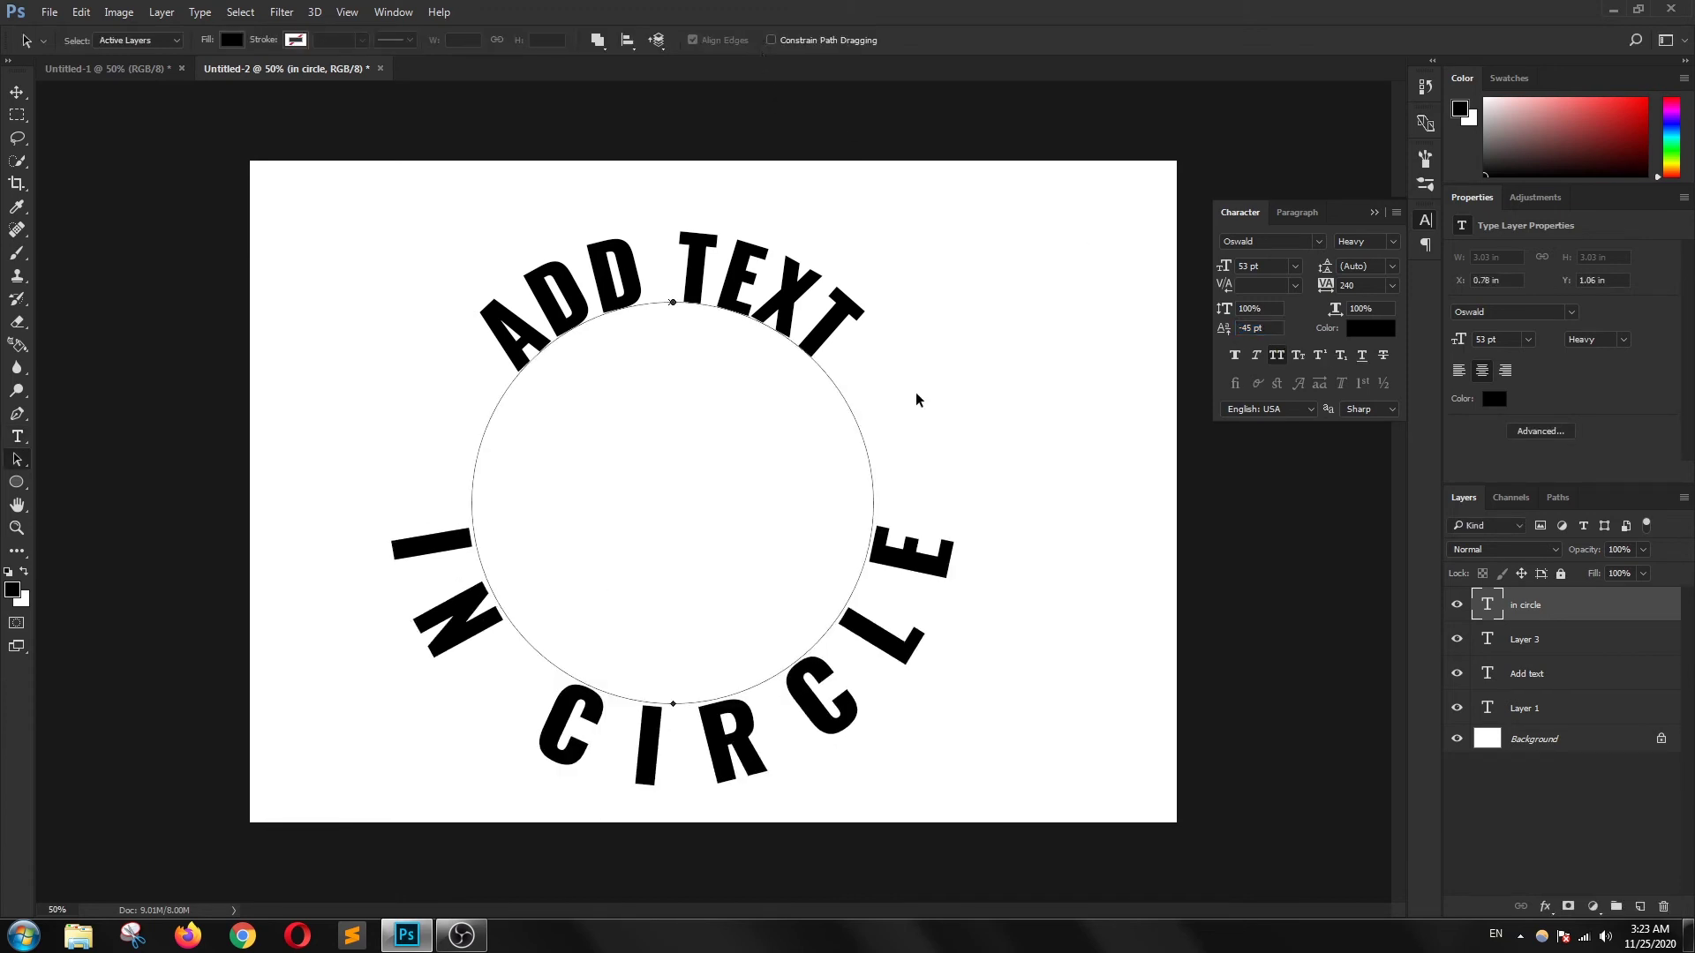
{"action": "double_click", "coordinate": [1487, 602]}
{"action": "key", "text": "Up"}
{"action": "key", "text": "Up"}
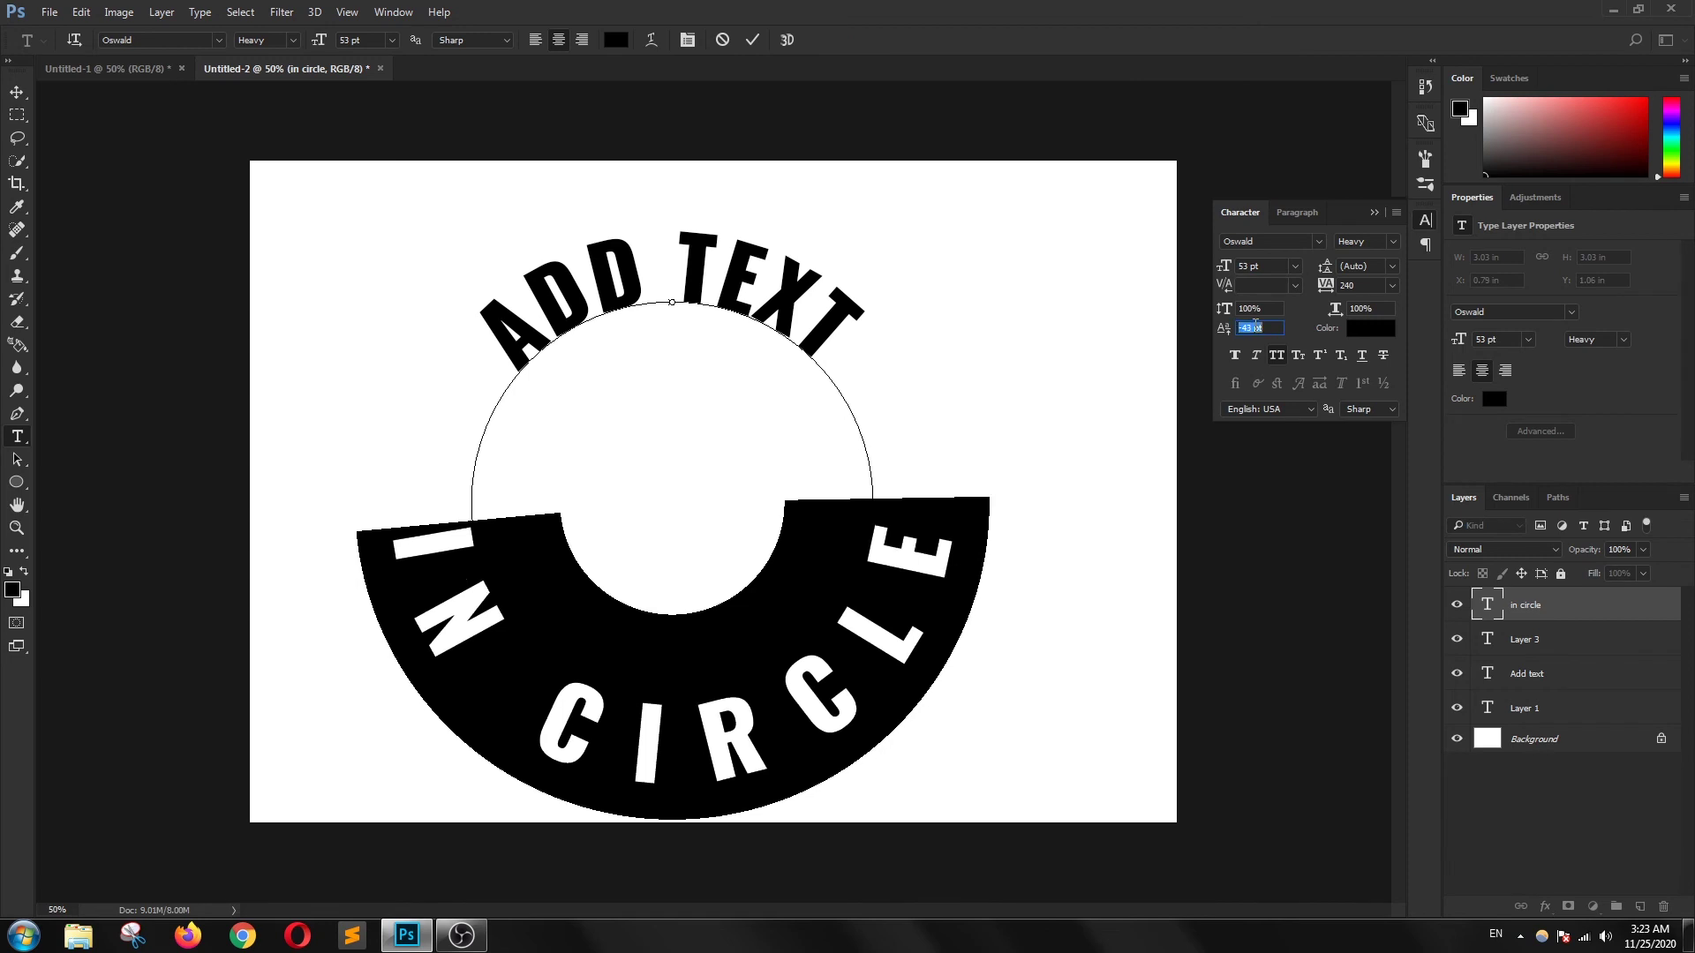
{"action": "left_click", "coordinate": [752, 40]}
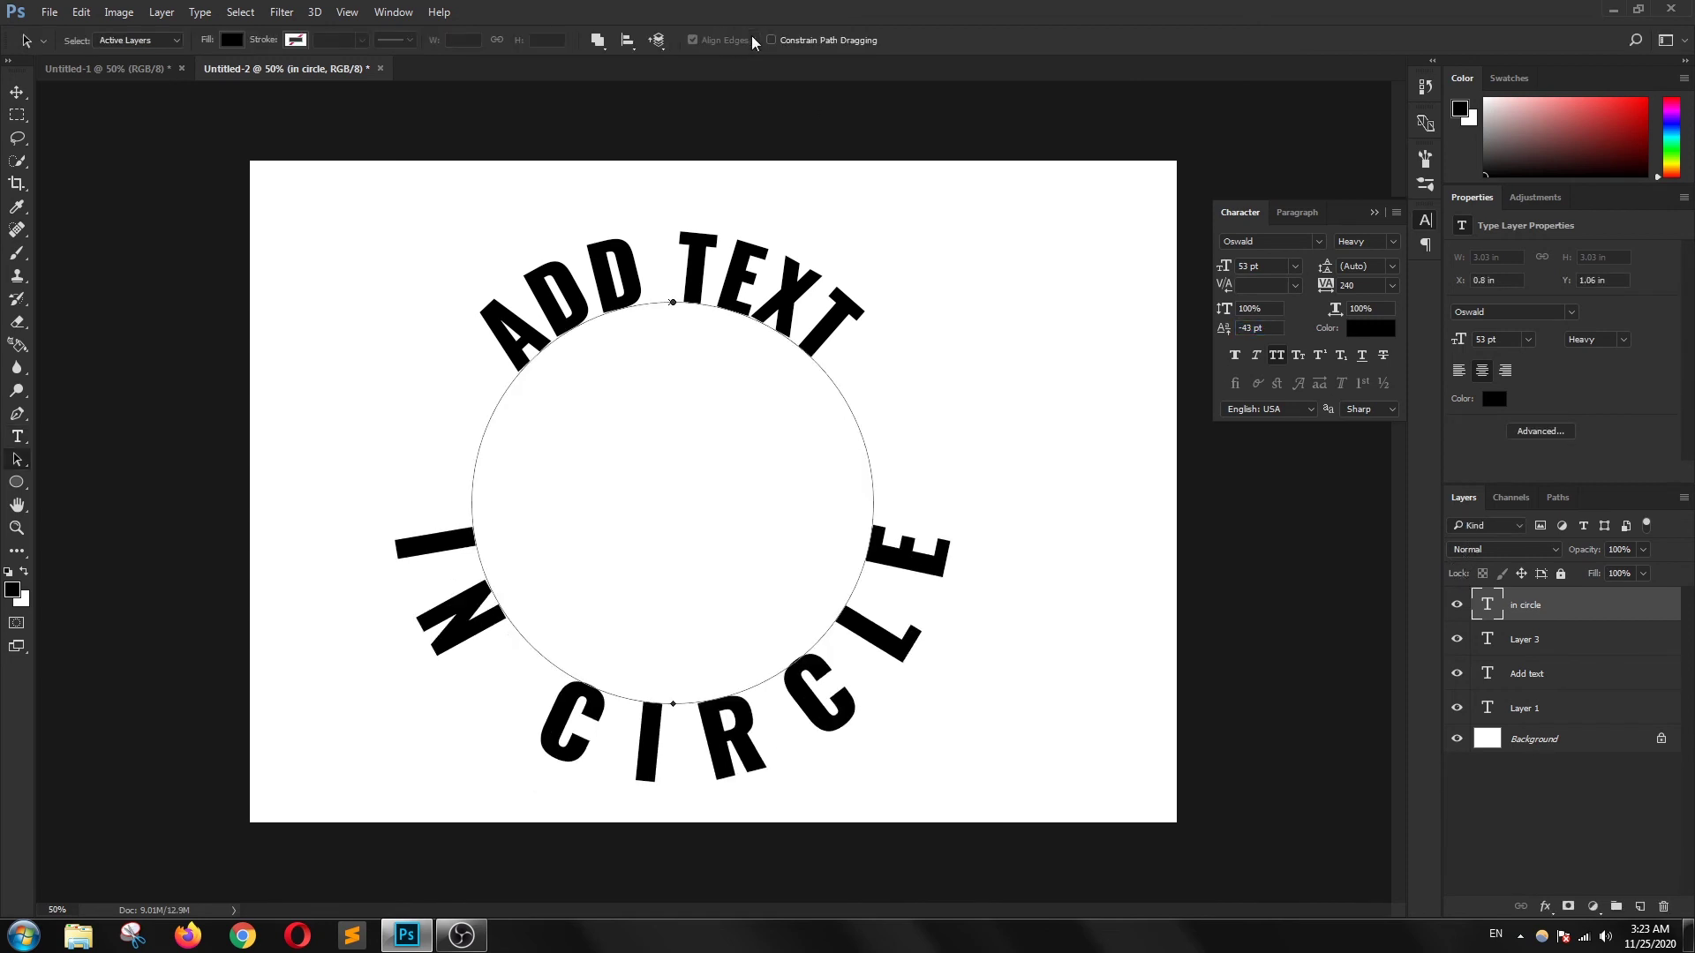
Step: Reduce the IN CIRCLE tracking to -20 so the letters hug the circle
{"action": "double_click", "coordinate": [1491, 608]}
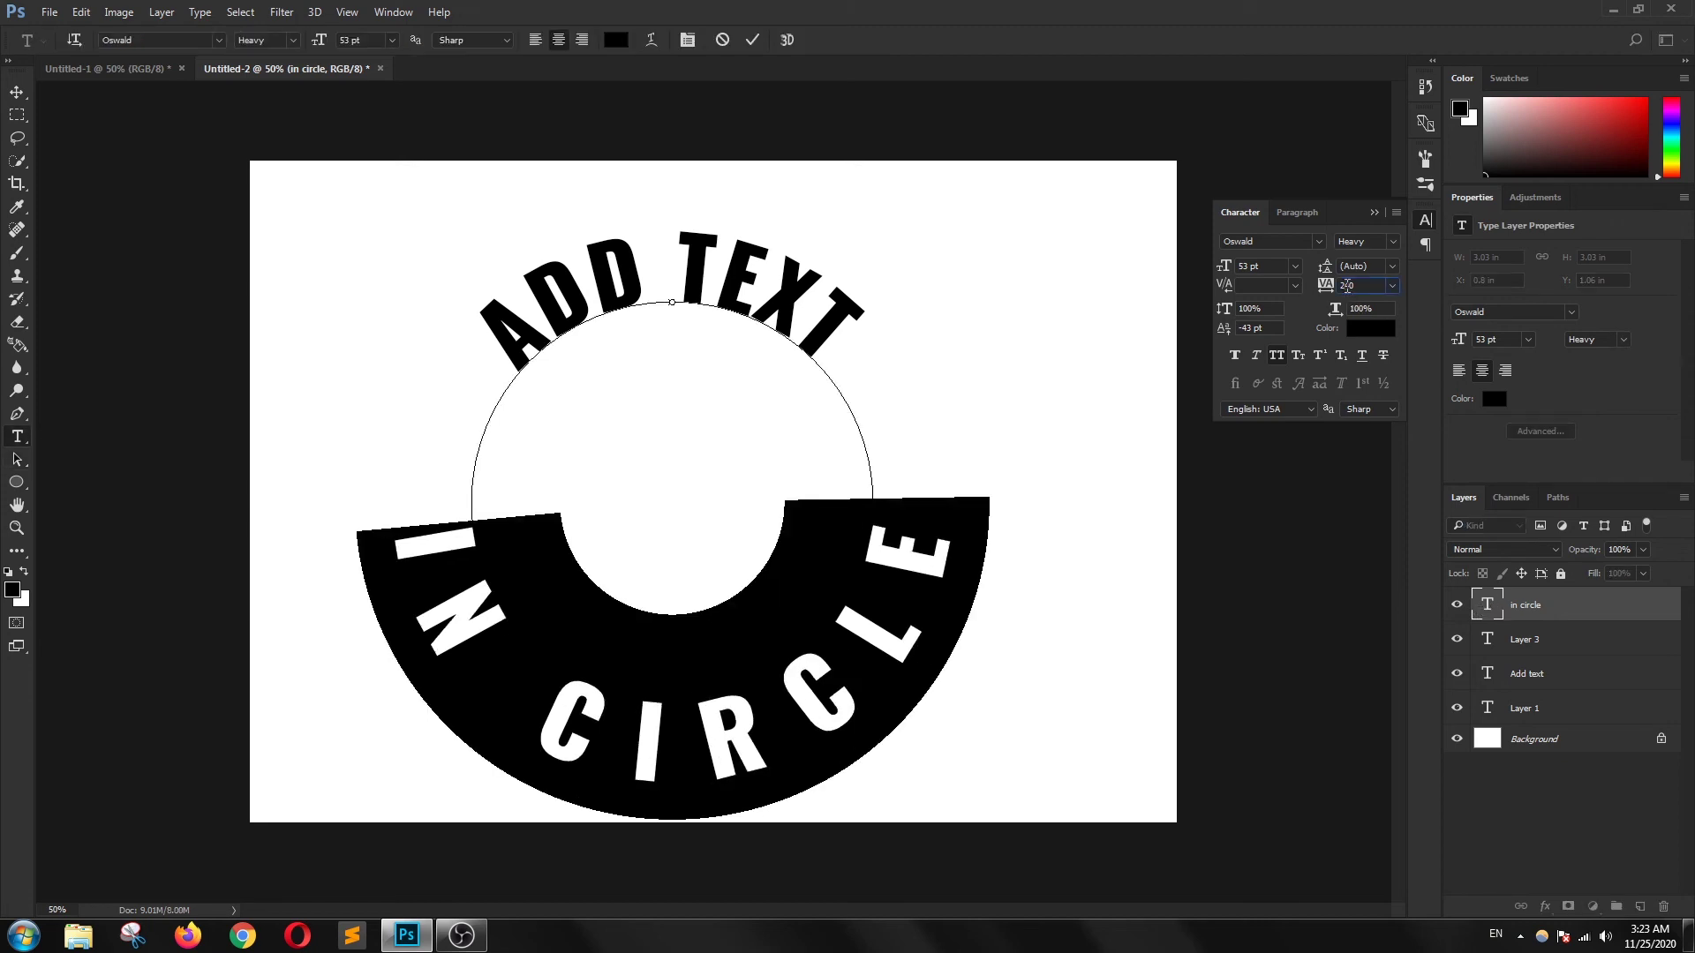
{"action": "scroll", "coordinate": [1346, 285], "scroll_direction": "down", "scroll_amount": 2}
{"action": "scroll", "coordinate": [1346, 285], "scroll_direction": "down", "scroll_amount": 1}
{"action": "scroll", "coordinate": [1346, 286], "scroll_direction": "down", "scroll_amount": 2}
{"action": "scroll", "coordinate": [1347, 285], "scroll_direction": "down", "scroll_amount": 2}
{"action": "scroll", "coordinate": [1346, 285], "scroll_direction": "down", "scroll_amount": 2}
{"action": "scroll", "coordinate": [1346, 285], "scroll_direction": "down", "scroll_amount": 2}
{"action": "scroll", "coordinate": [1347, 285], "scroll_direction": "down", "scroll_amount": 2}
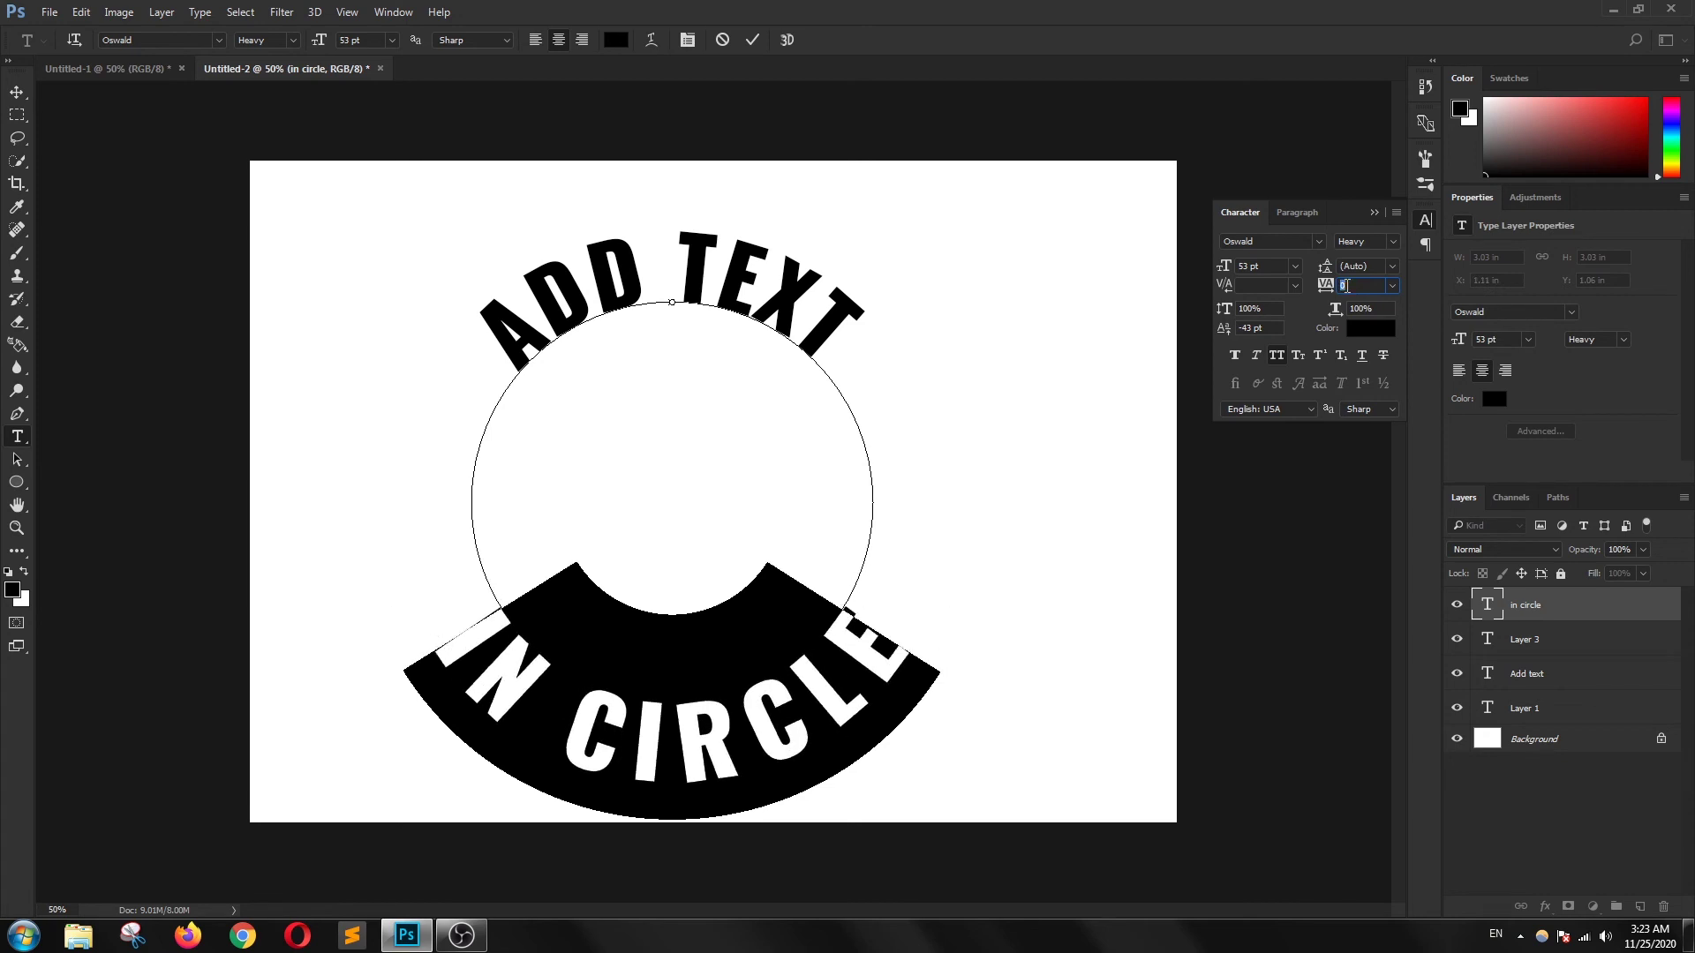
{"action": "scroll", "coordinate": [1347, 285], "scroll_direction": "down", "scroll_amount": 2}
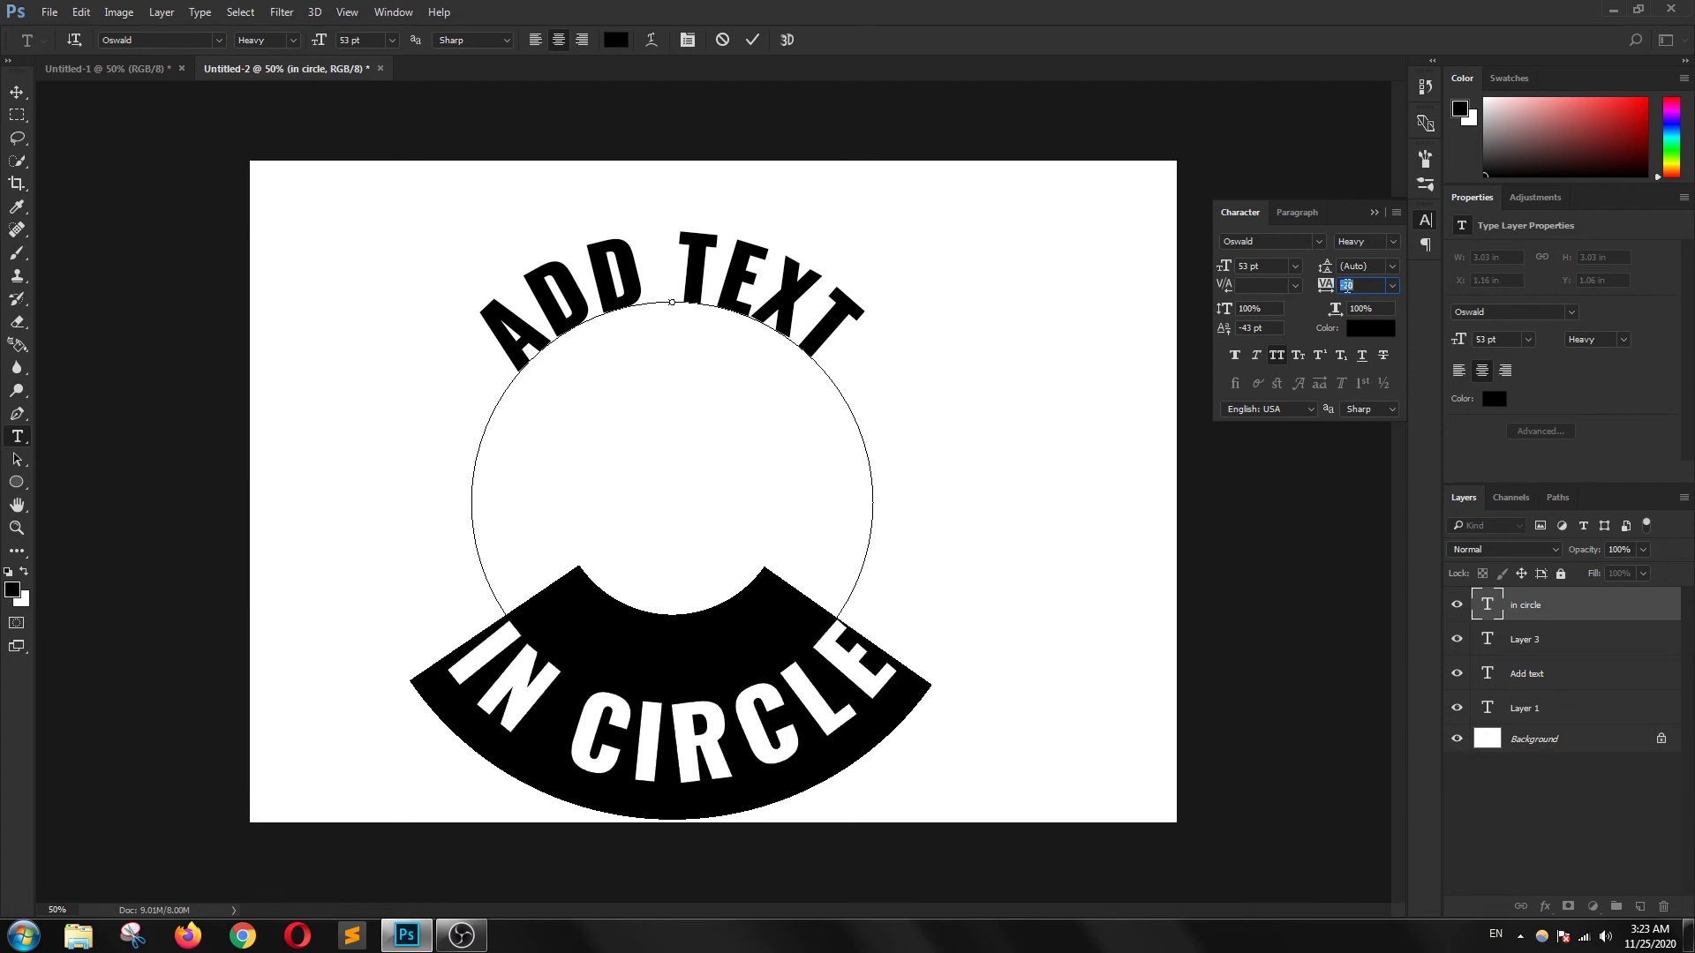
{"action": "left_click", "coordinate": [754, 42]}
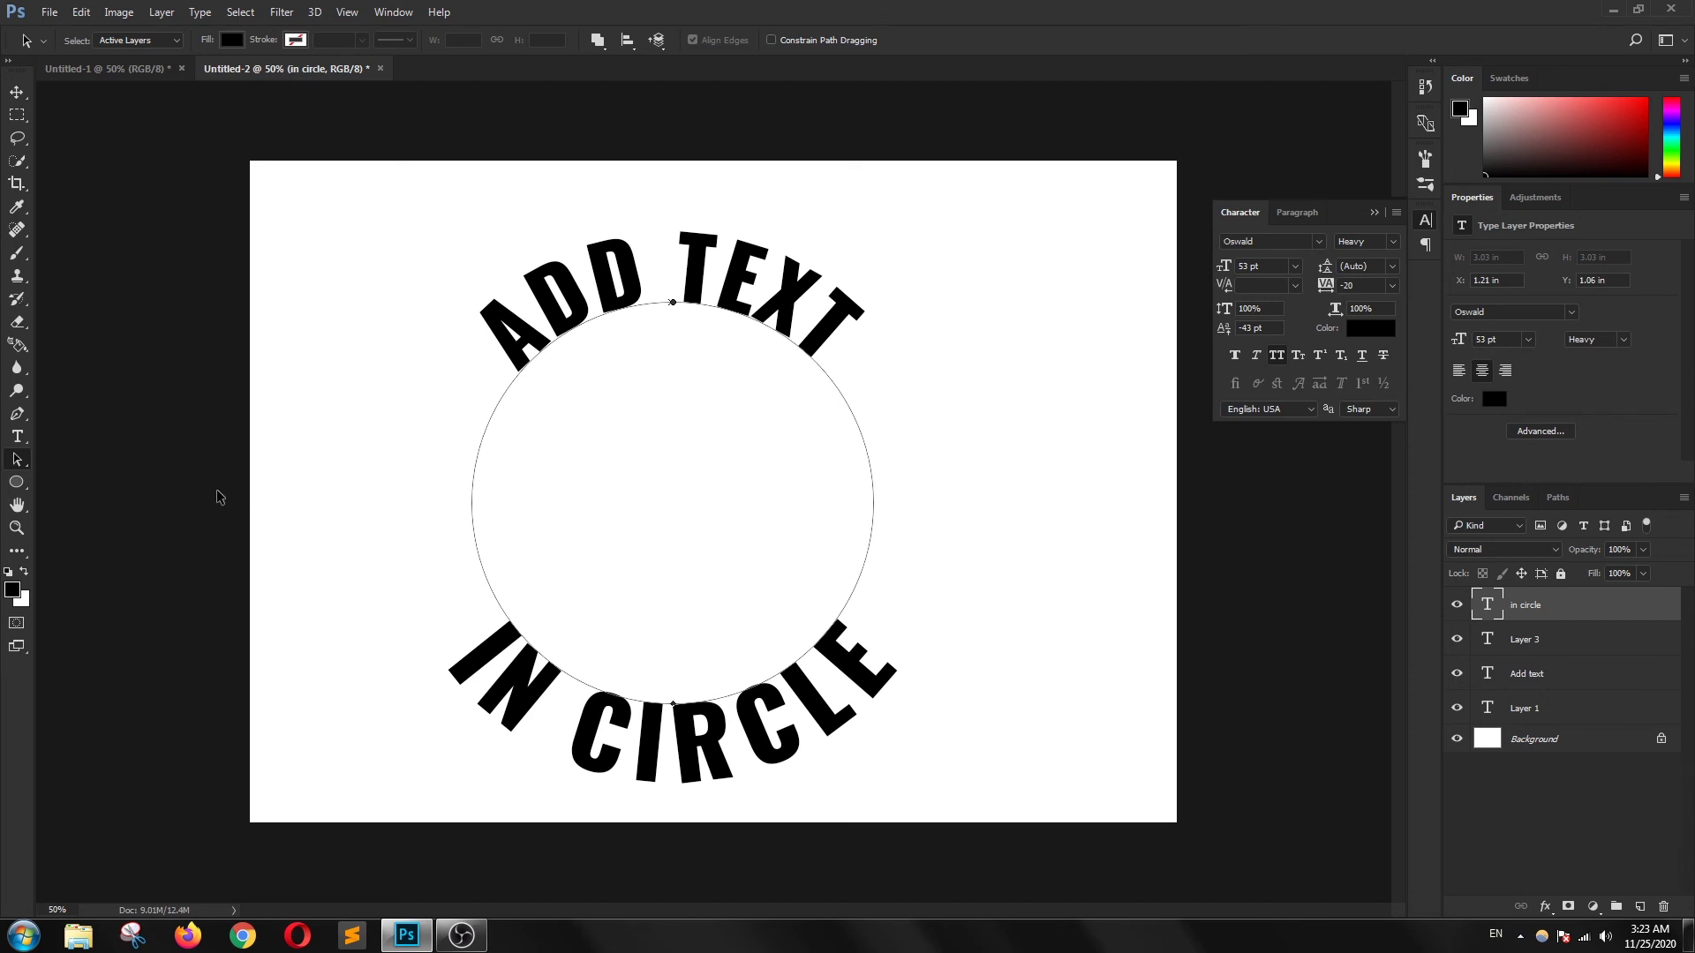
Step: Set up the Custom Shape Tool in Shape mode with the nautical star preset
{"action": "left_click", "coordinate": [26, 493]}
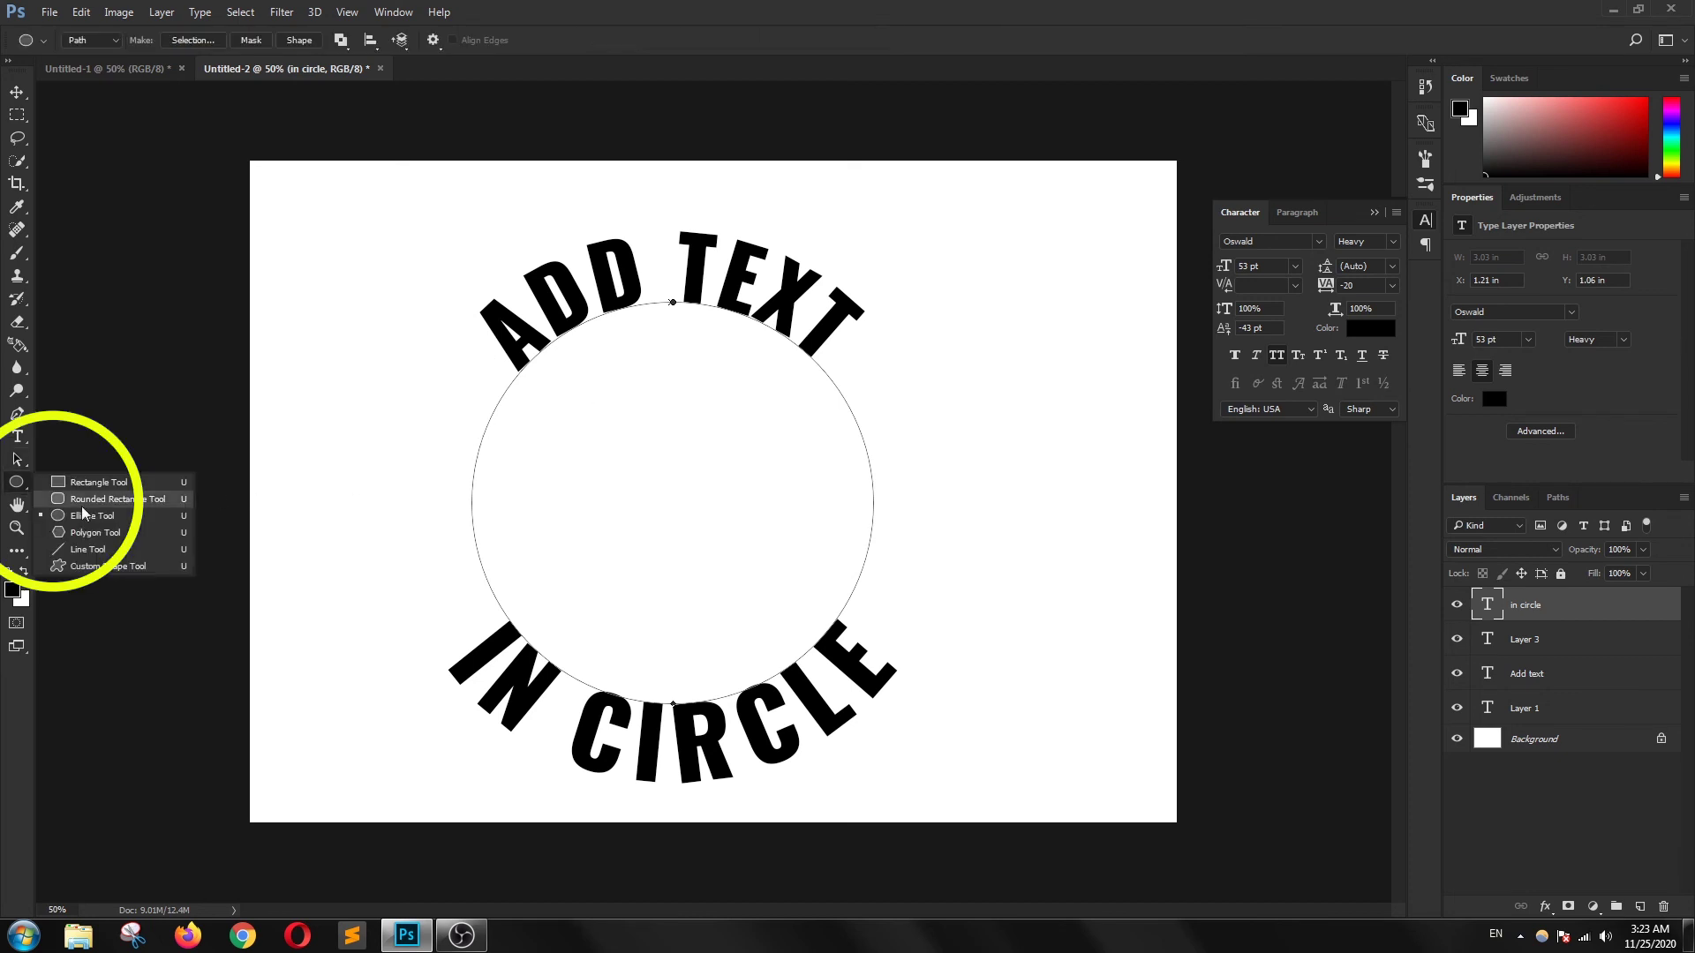
{"action": "left_click", "coordinate": [100, 567]}
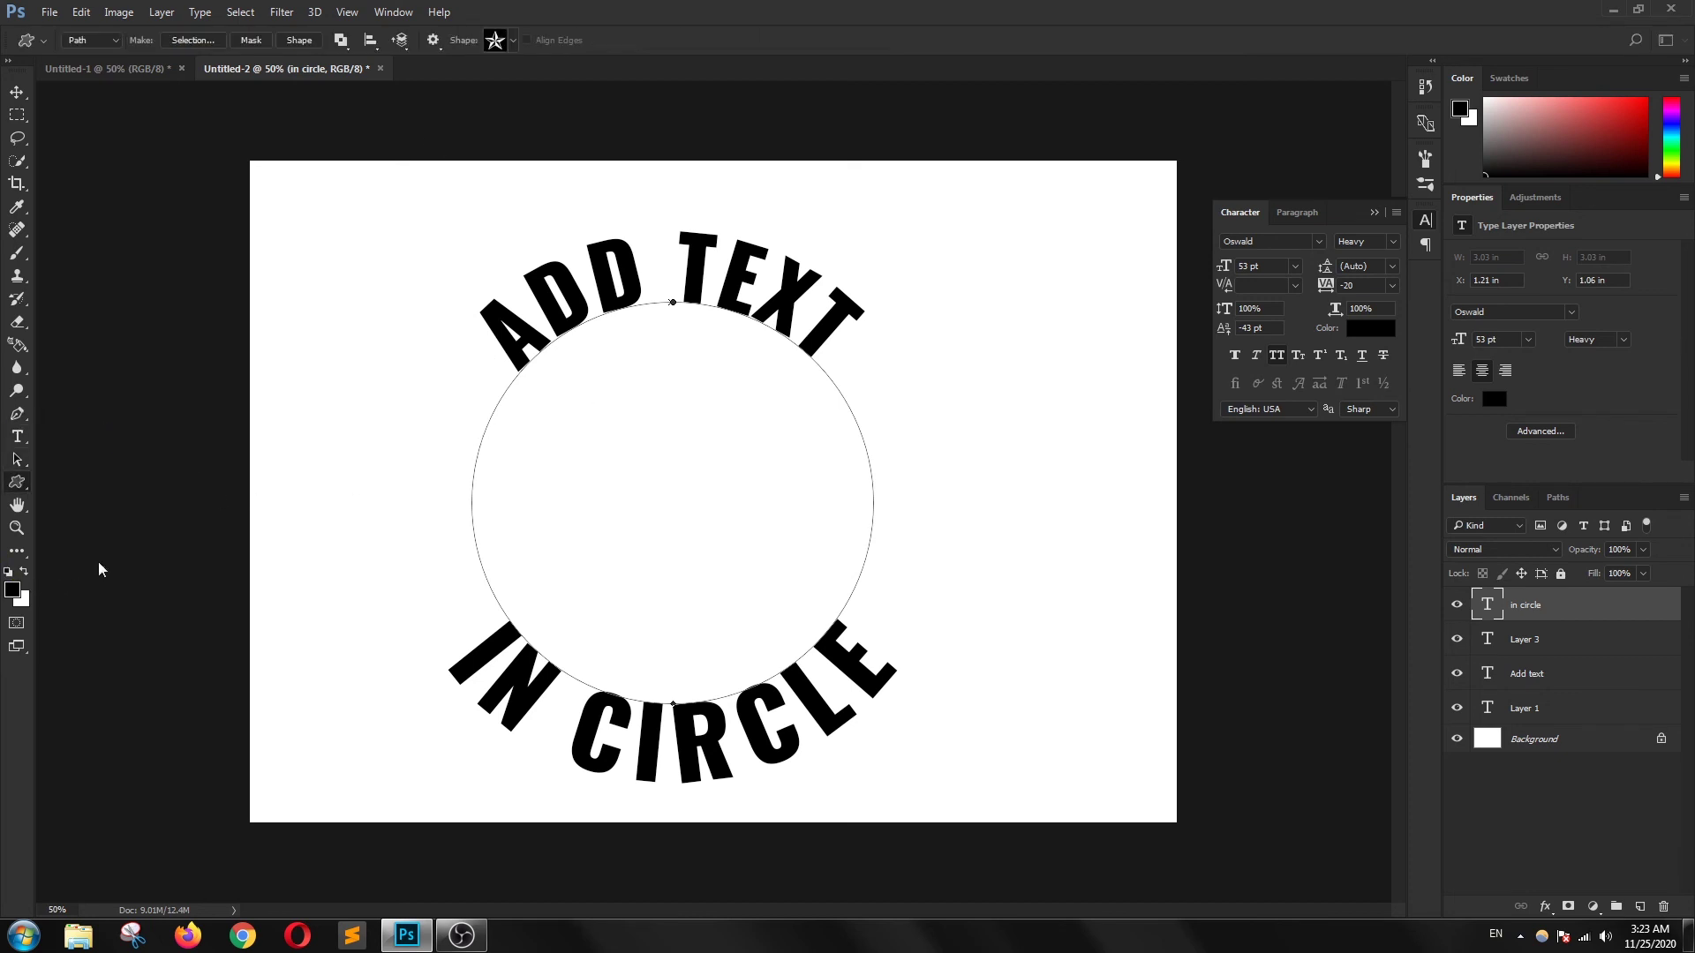
{"action": "left_click", "coordinate": [495, 42]}
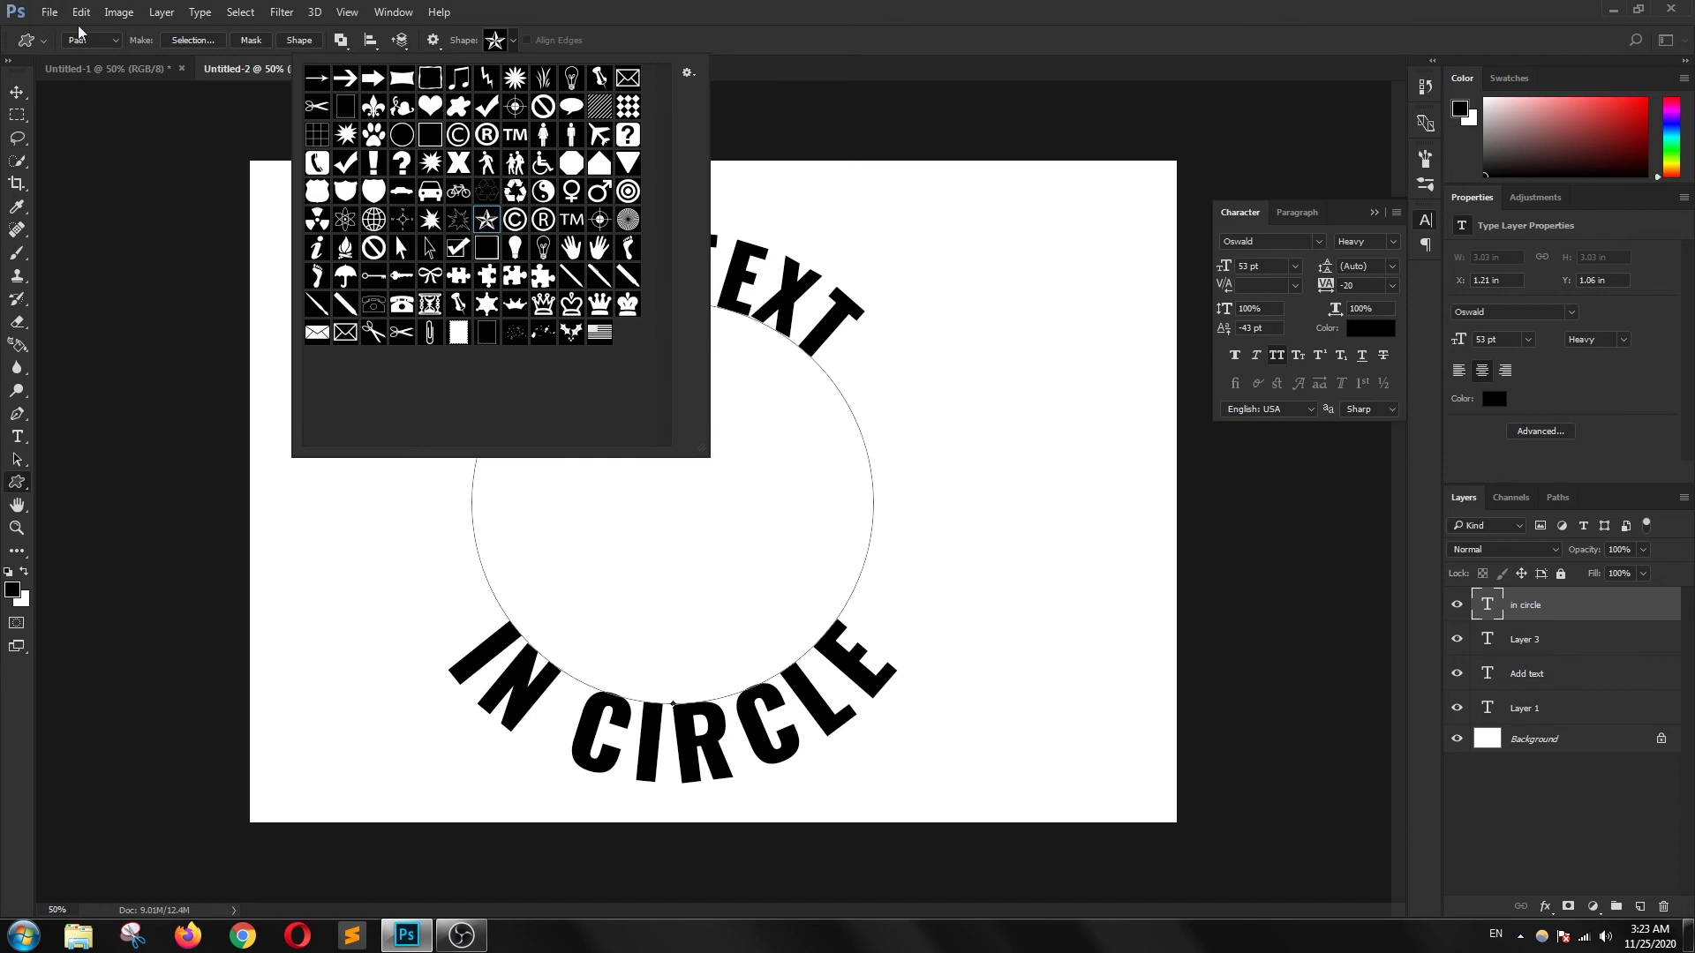
{"action": "left_click", "coordinate": [118, 42]}
{"action": "left_click", "coordinate": [93, 46]}
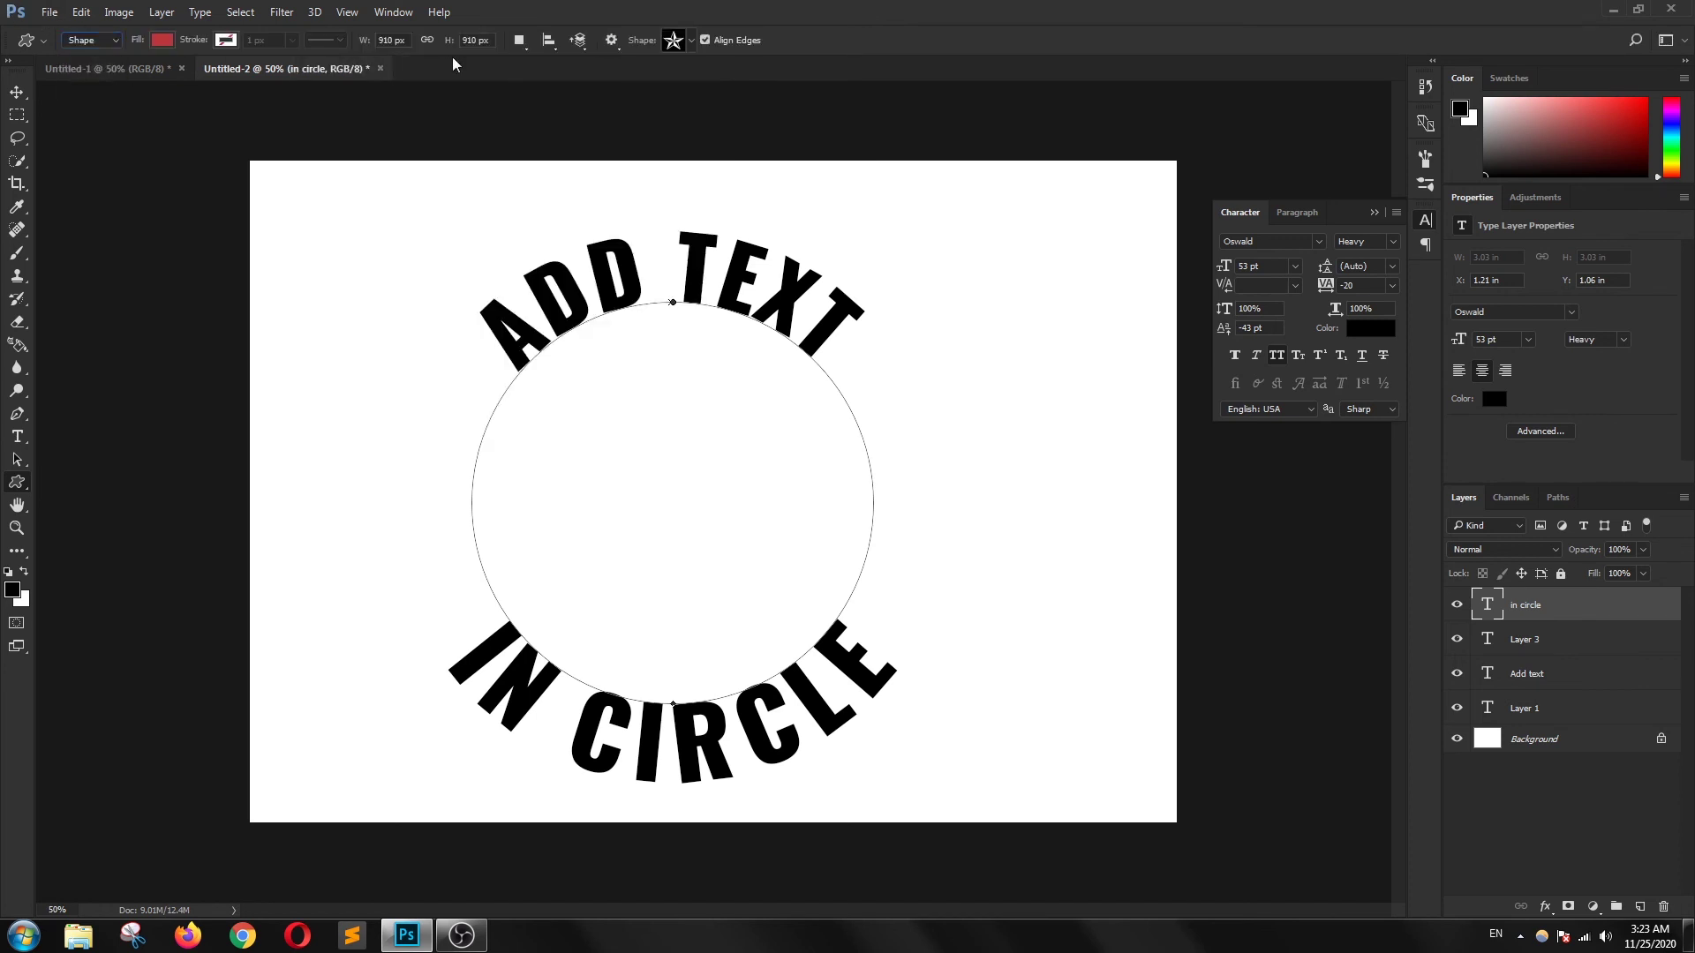
{"action": "left_click", "coordinate": [690, 41]}
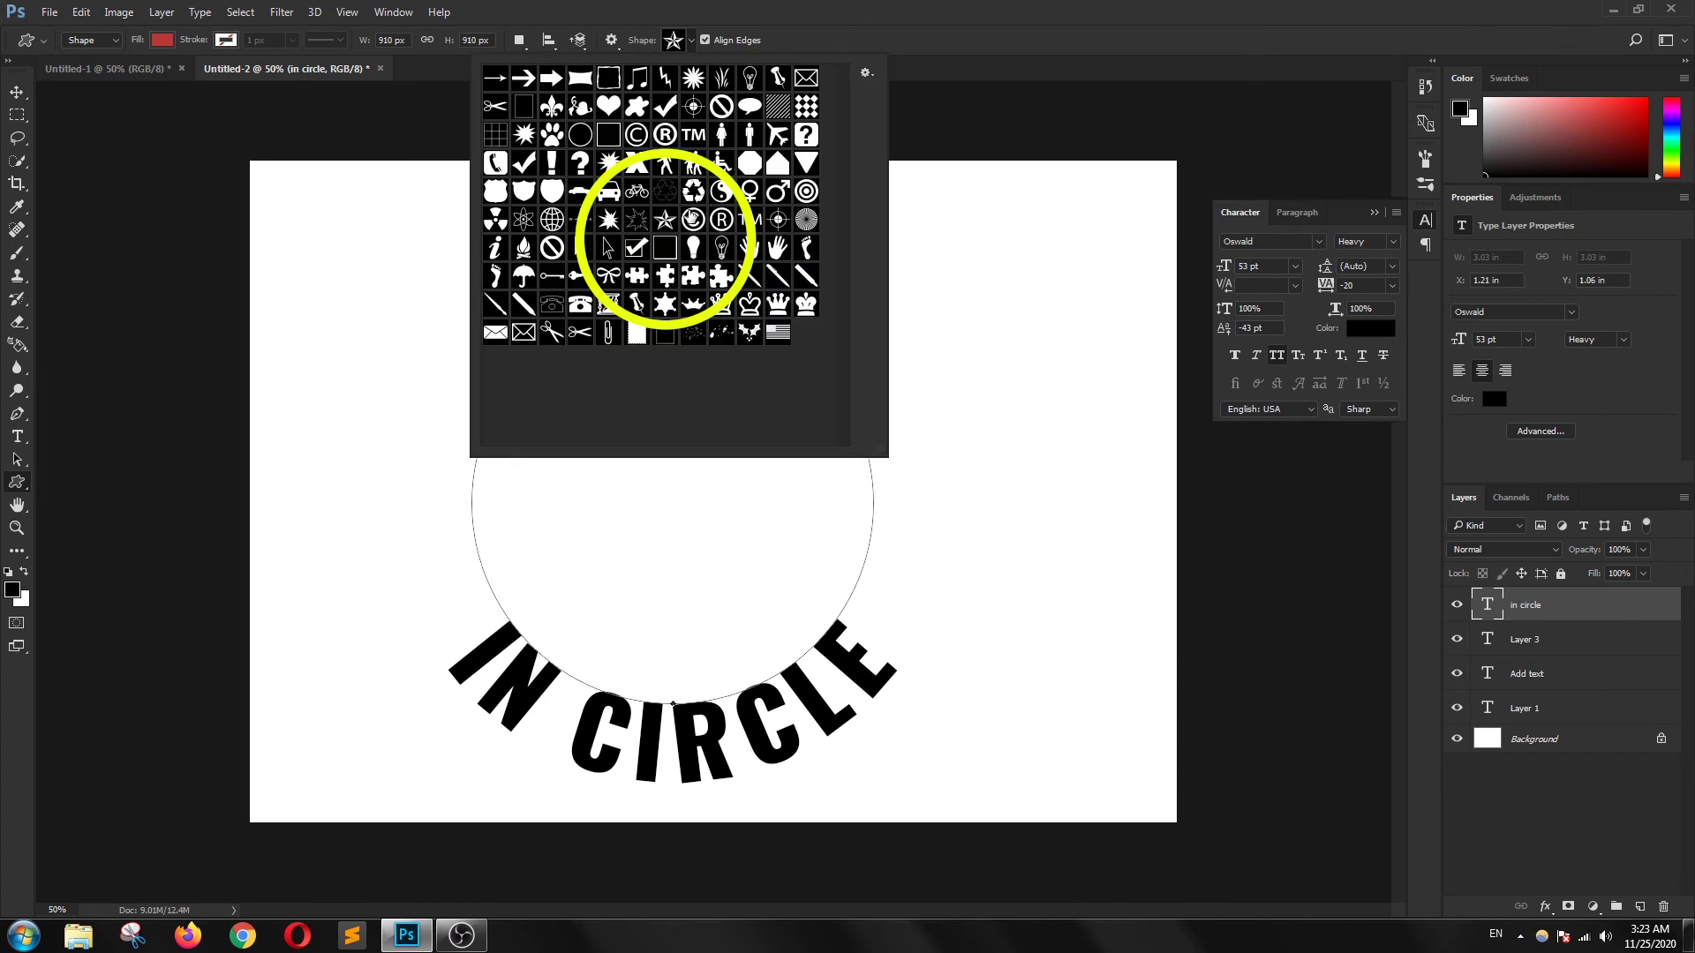
{"action": "key", "text": "Return"}
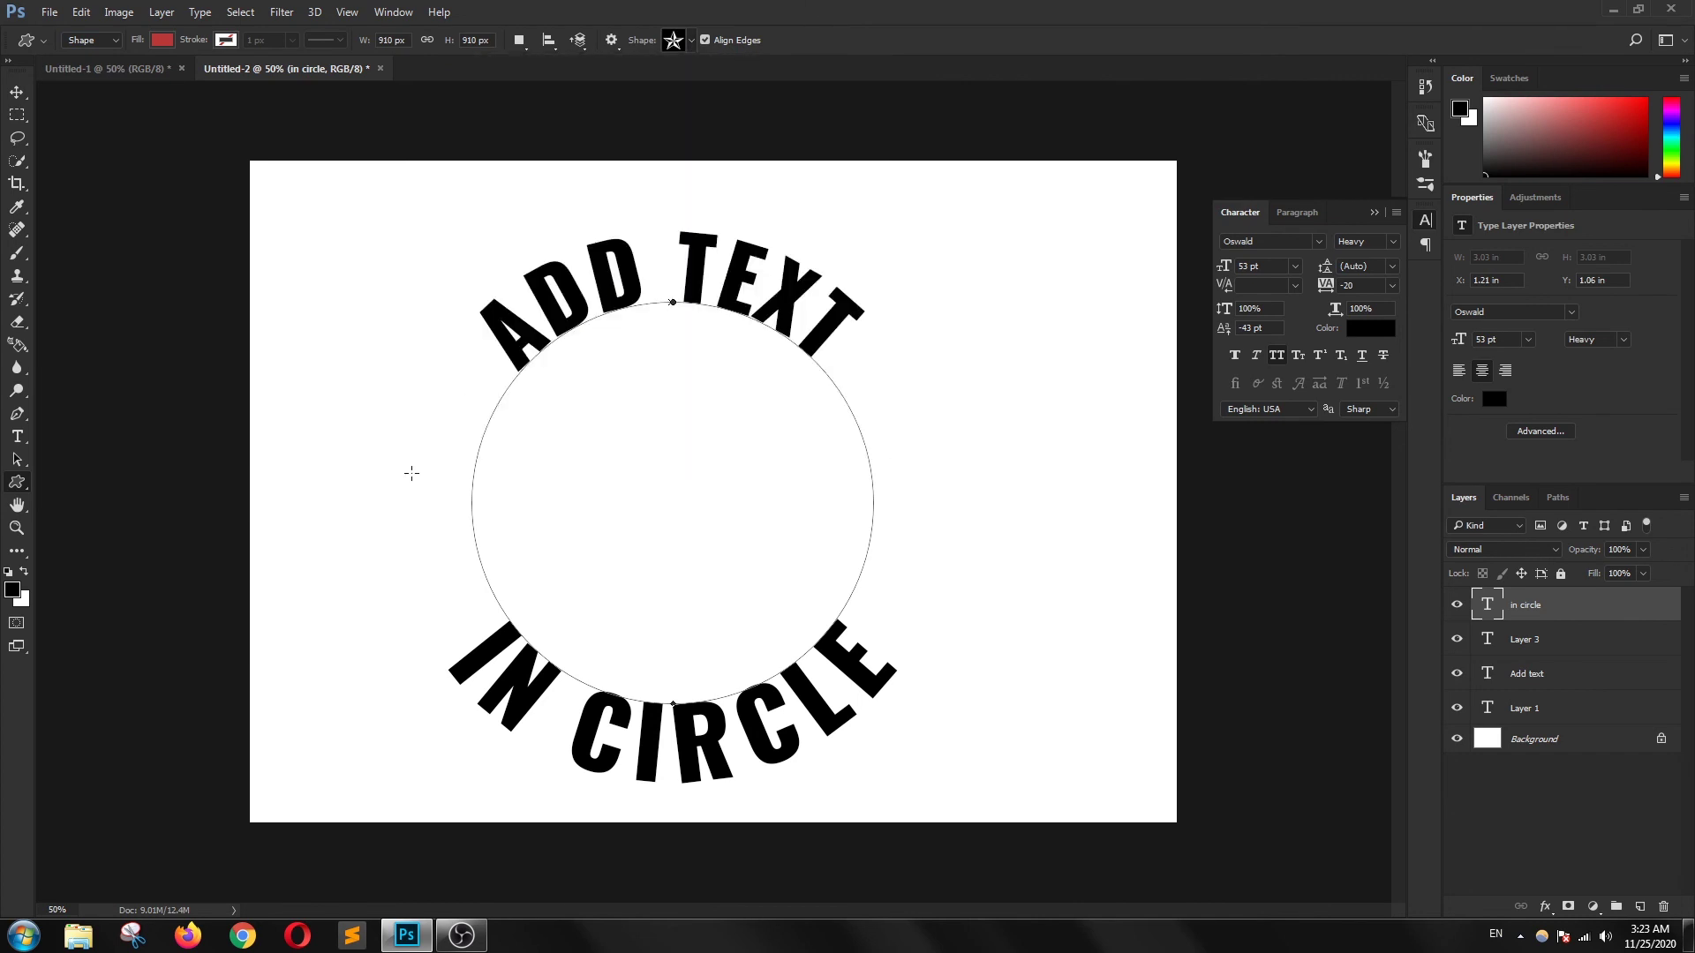
Step: Draw the star left of the circle and change its fill from red to black
{"action": "left_click_drag", "start_coordinate": [405, 453], "coordinate": [476, 516]}
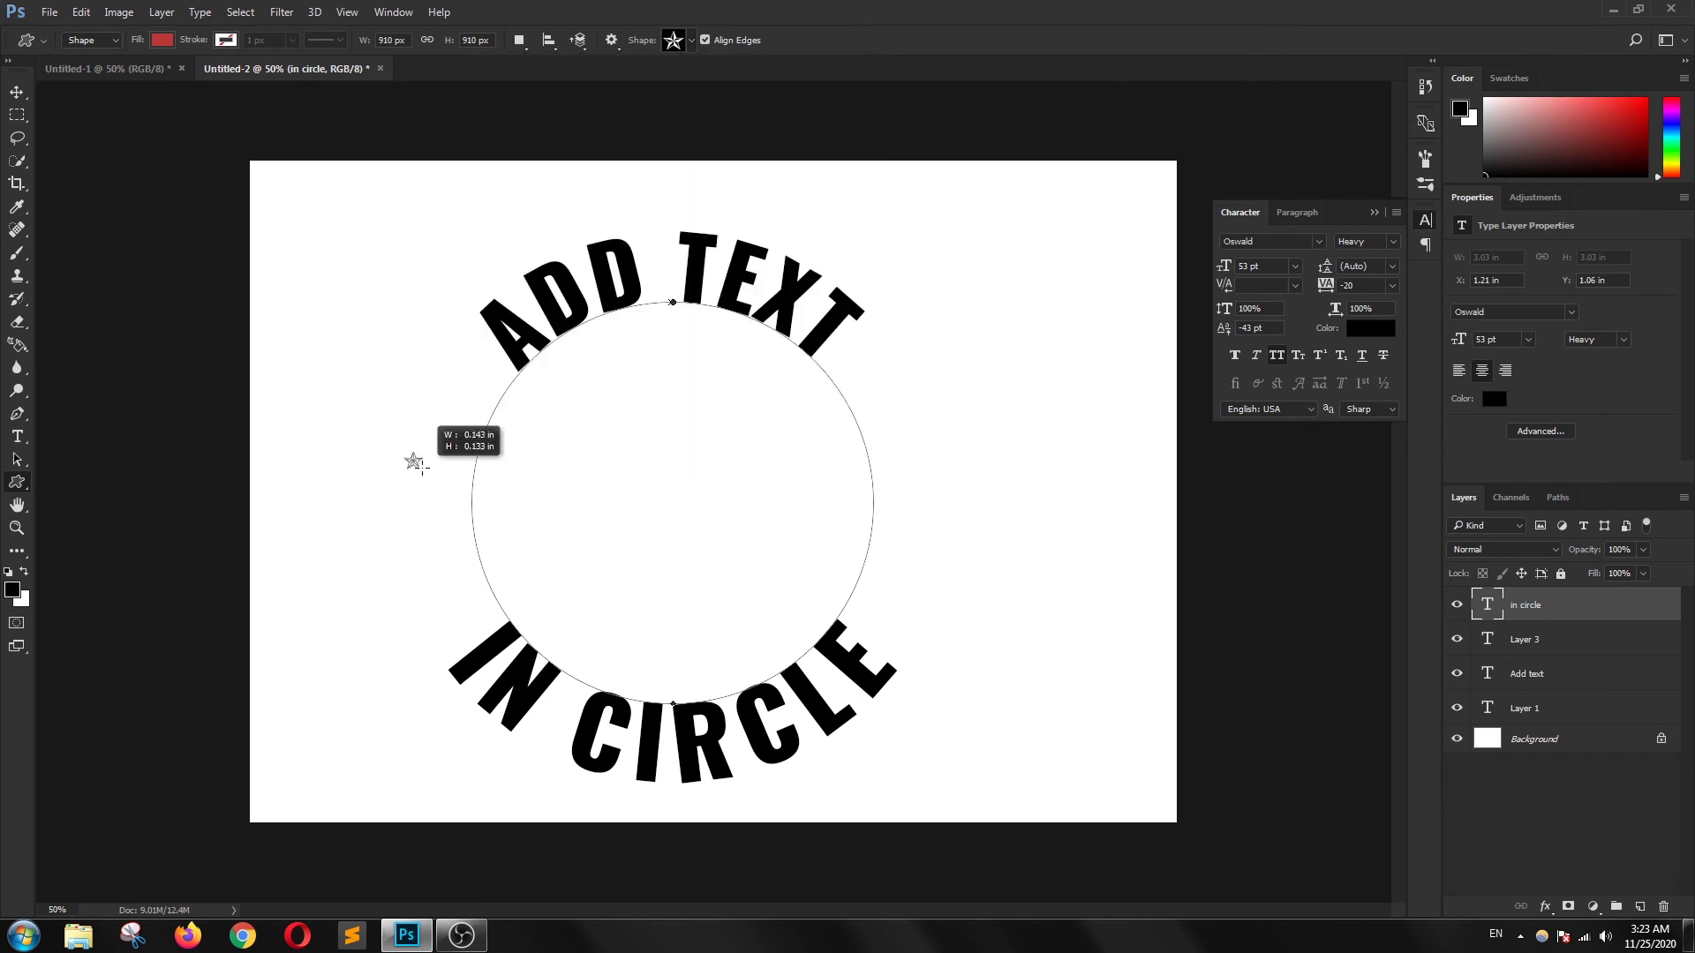
{"action": "left_click_drag", "start_coordinate": [476, 515], "coordinate": [470, 511]}
{"action": "key", "text": "space"}
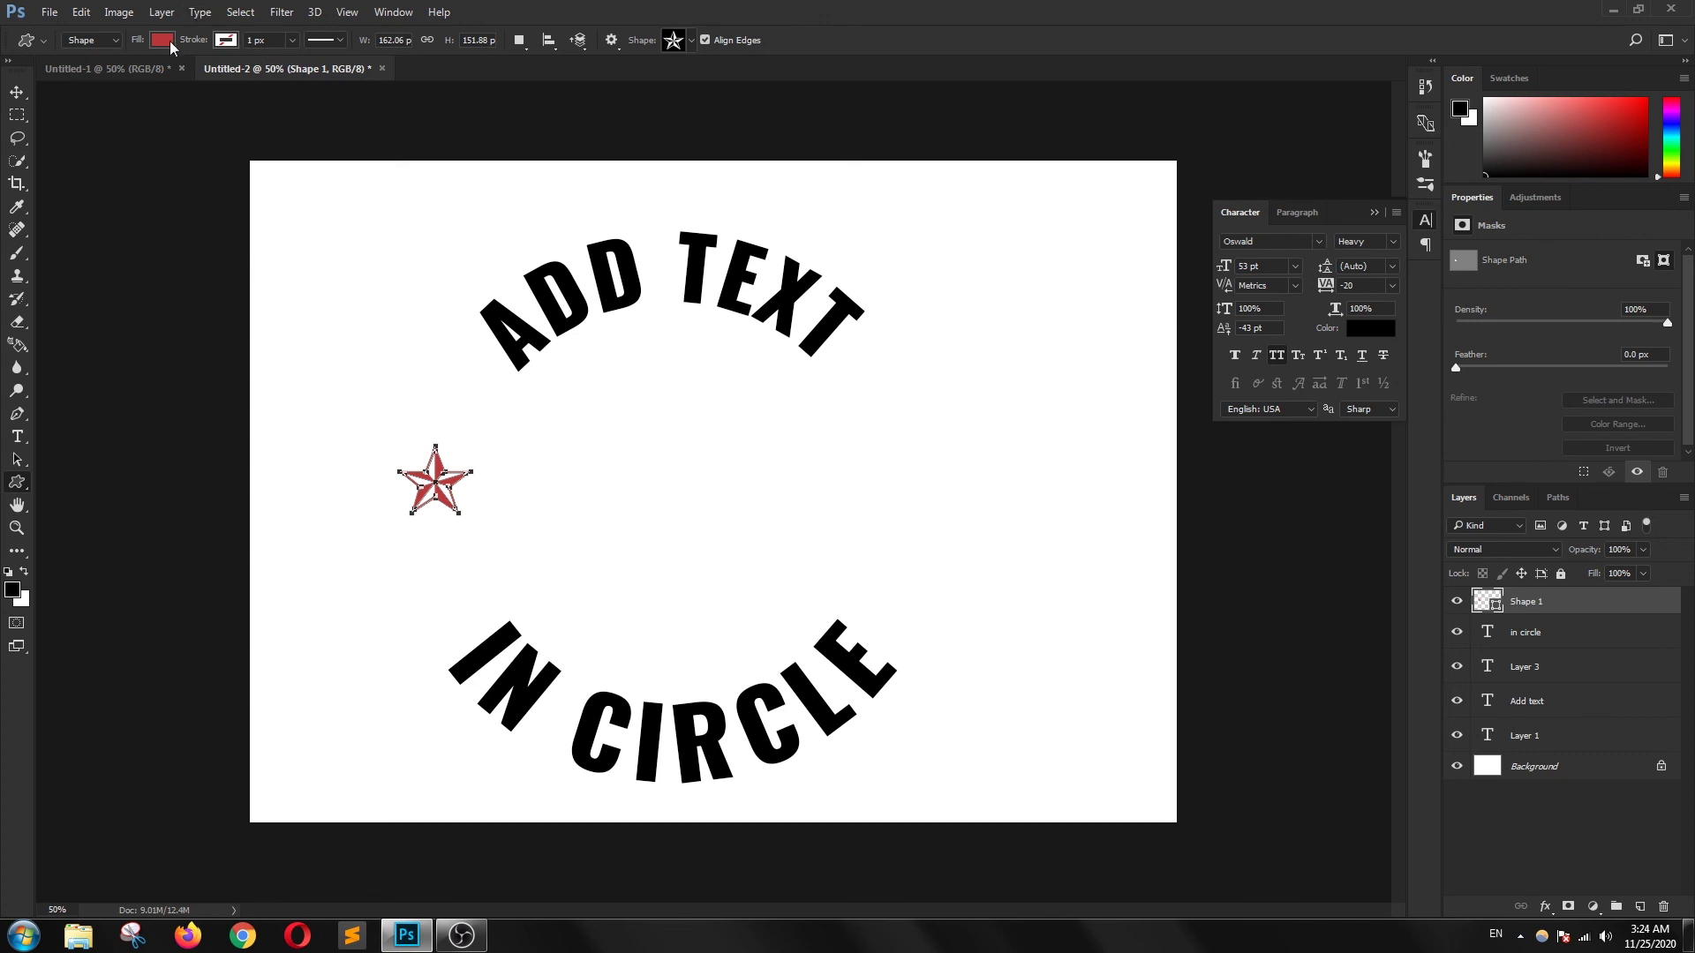
{"action": "left_click", "coordinate": [165, 46]}
{"action": "left_click", "coordinate": [78, 133]}
{"action": "left_click", "coordinate": [627, 9]}
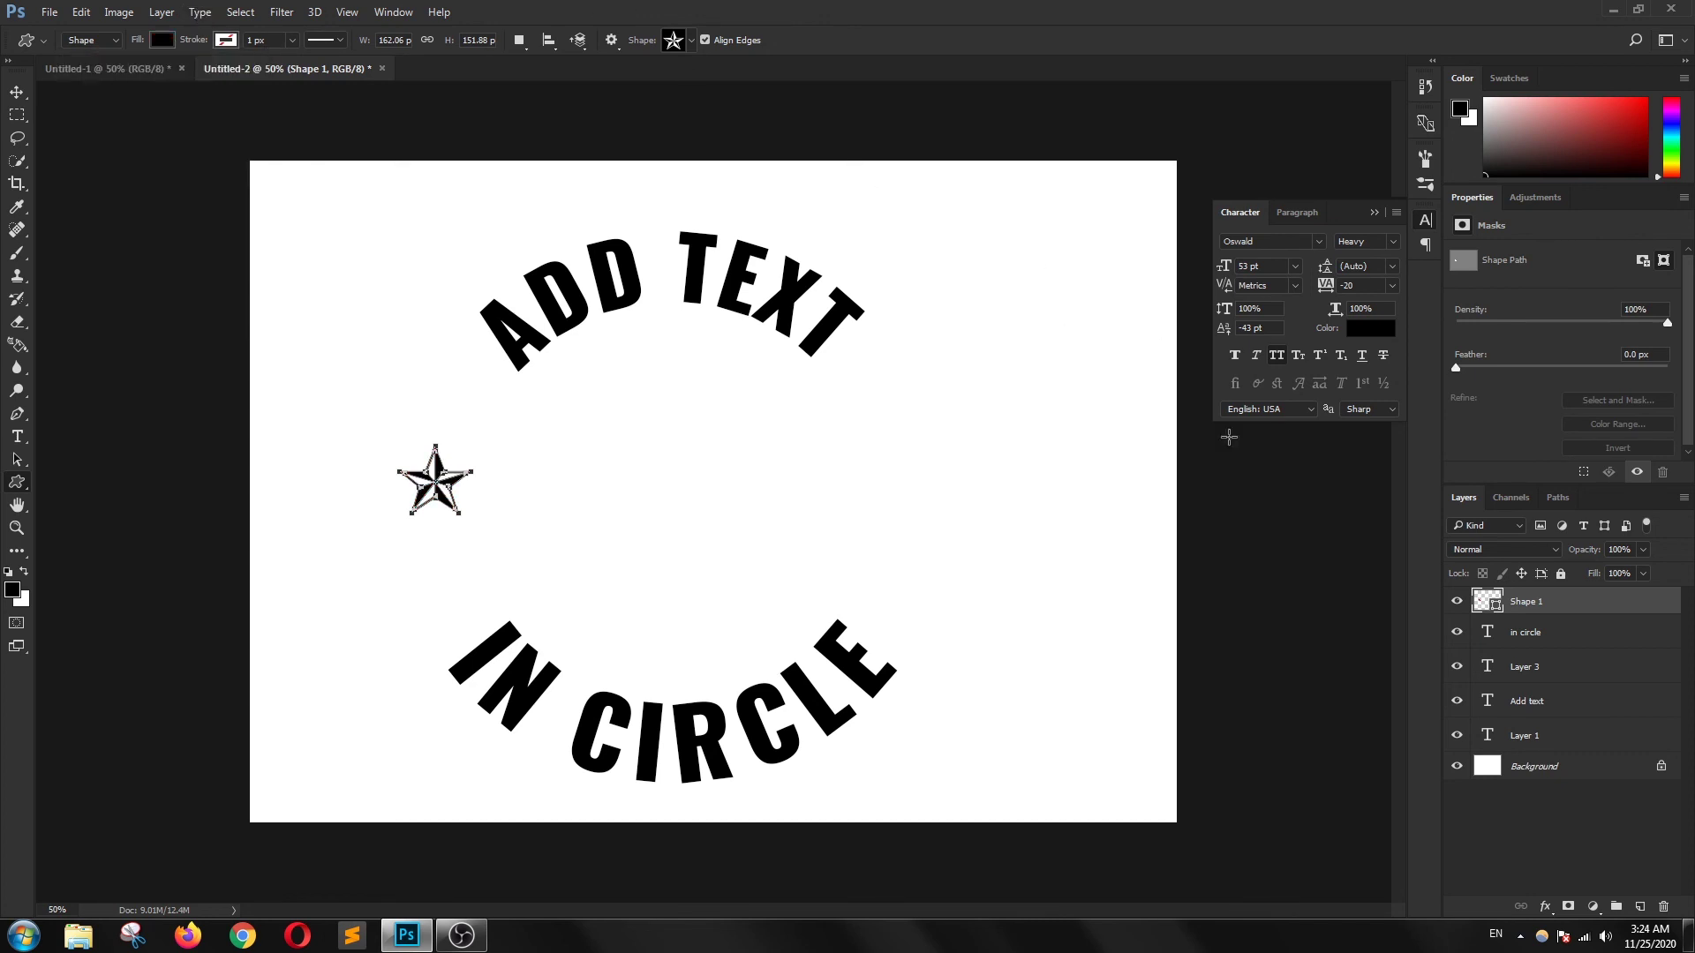
{"action": "left_click", "coordinate": [19, 93]}
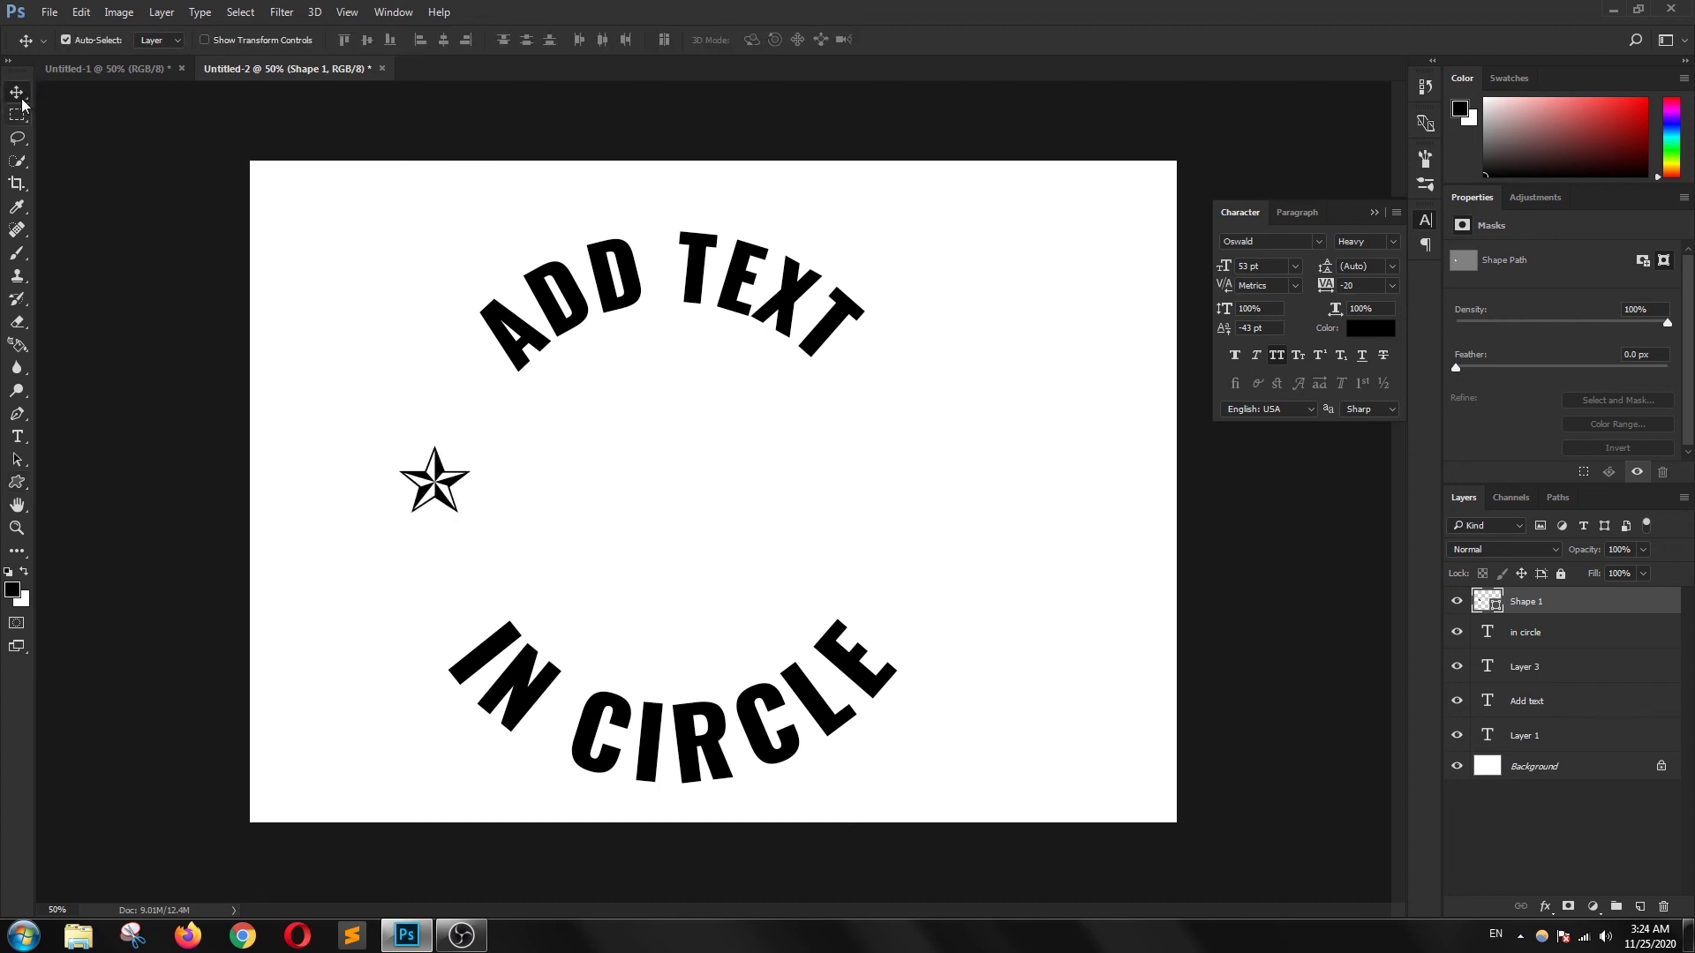
Step: Duplicate the star to a Shape 1 copy layer and move it level onto the circle's right side
{"action": "left_click", "coordinate": [1558, 629], "text": "shift"}
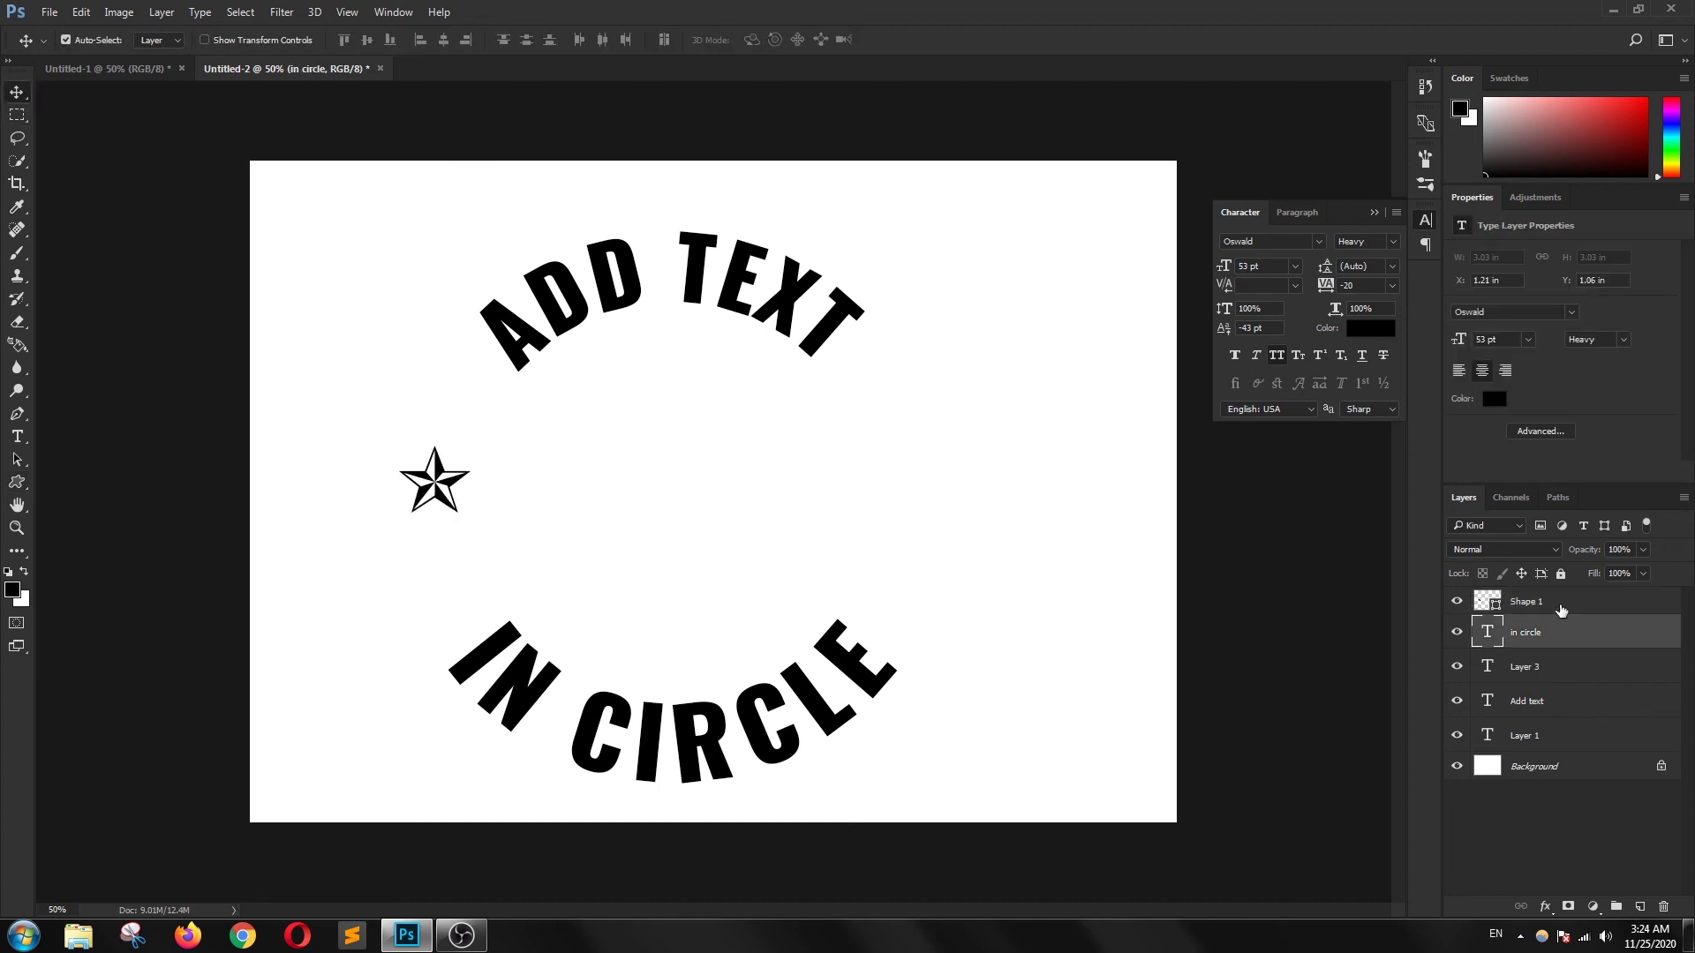
{"action": "key", "text": "ctrl+j"}
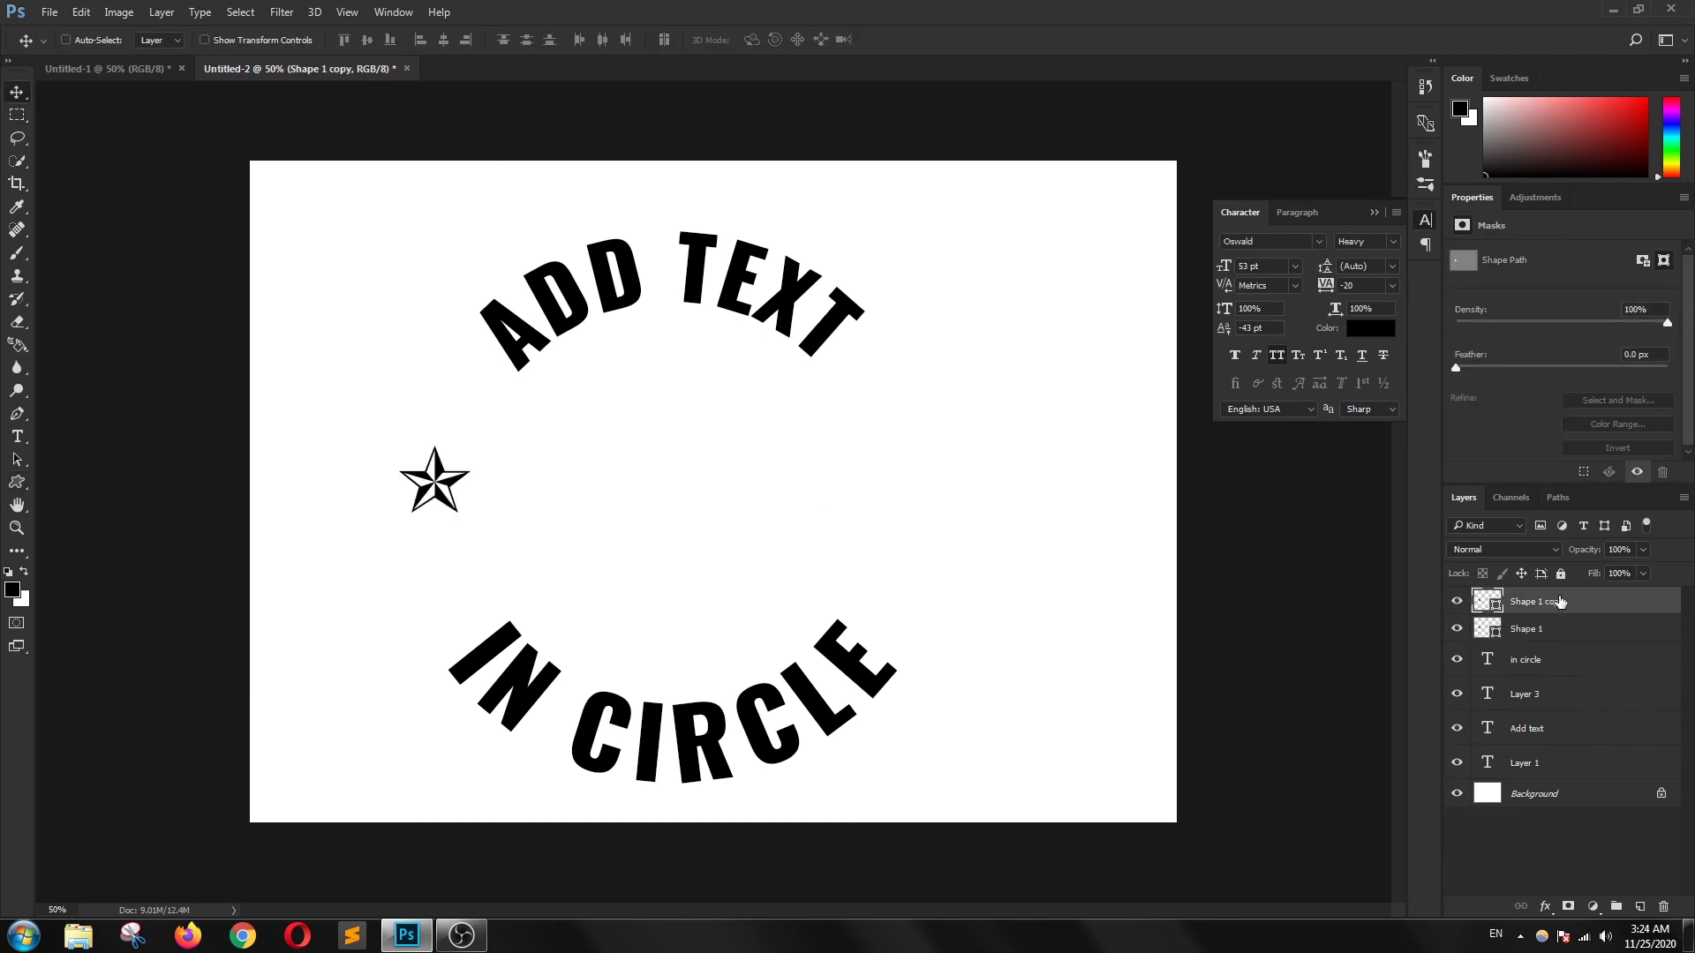
{"action": "key", "text": "shift+Right"}
{"action": "key", "text": "shift+Right"}
{"action": "key", "text": "shift+Right"}
{"action": "key", "text": "shift+Right"}
{"action": "key", "text": "shift+Right"}
{"action": "key", "text": "shift+Right"}
{"action": "key", "text": "shift+Right"}
{"action": "key", "text": "shift+Right"}
{"action": "key", "text": "shift+Right"}
{"action": "key", "text": "shift+Right"}
{"action": "key", "text": "shift+Right"}
{"action": "key", "text": "shift+Right"}
{"action": "key", "text": "shift+Right"}
{"action": "key", "text": "shift+Right"}
{"action": "key", "text": "shift+Right"}
{"action": "key", "text": "shift+Right"}
{"action": "key", "text": "shift+Right"}
{"action": "key", "text": "shift+Right"}
{"action": "key", "text": "shift+Right"}
{"action": "key", "text": "shift+Right"}
{"action": "key", "text": "shift+Right"}
{"action": "key", "text": "shift+Right"}
{"action": "key", "text": "shift+Right"}
{"action": "key", "text": "shift+Right"}
{"action": "key", "text": "shift+Right"}
{"action": "key", "text": "shift+Right"}
{"action": "key", "text": "shift+Right"}
{"action": "key", "text": "shift+Right"}
{"action": "key", "text": "shift+Right"}
{"action": "key", "text": "shift+Right"}
{"action": "key", "text": "shift+Left"}
{"action": "key", "text": "shift+Right"}
{"action": "double_click", "coordinate": [1486, 729]}
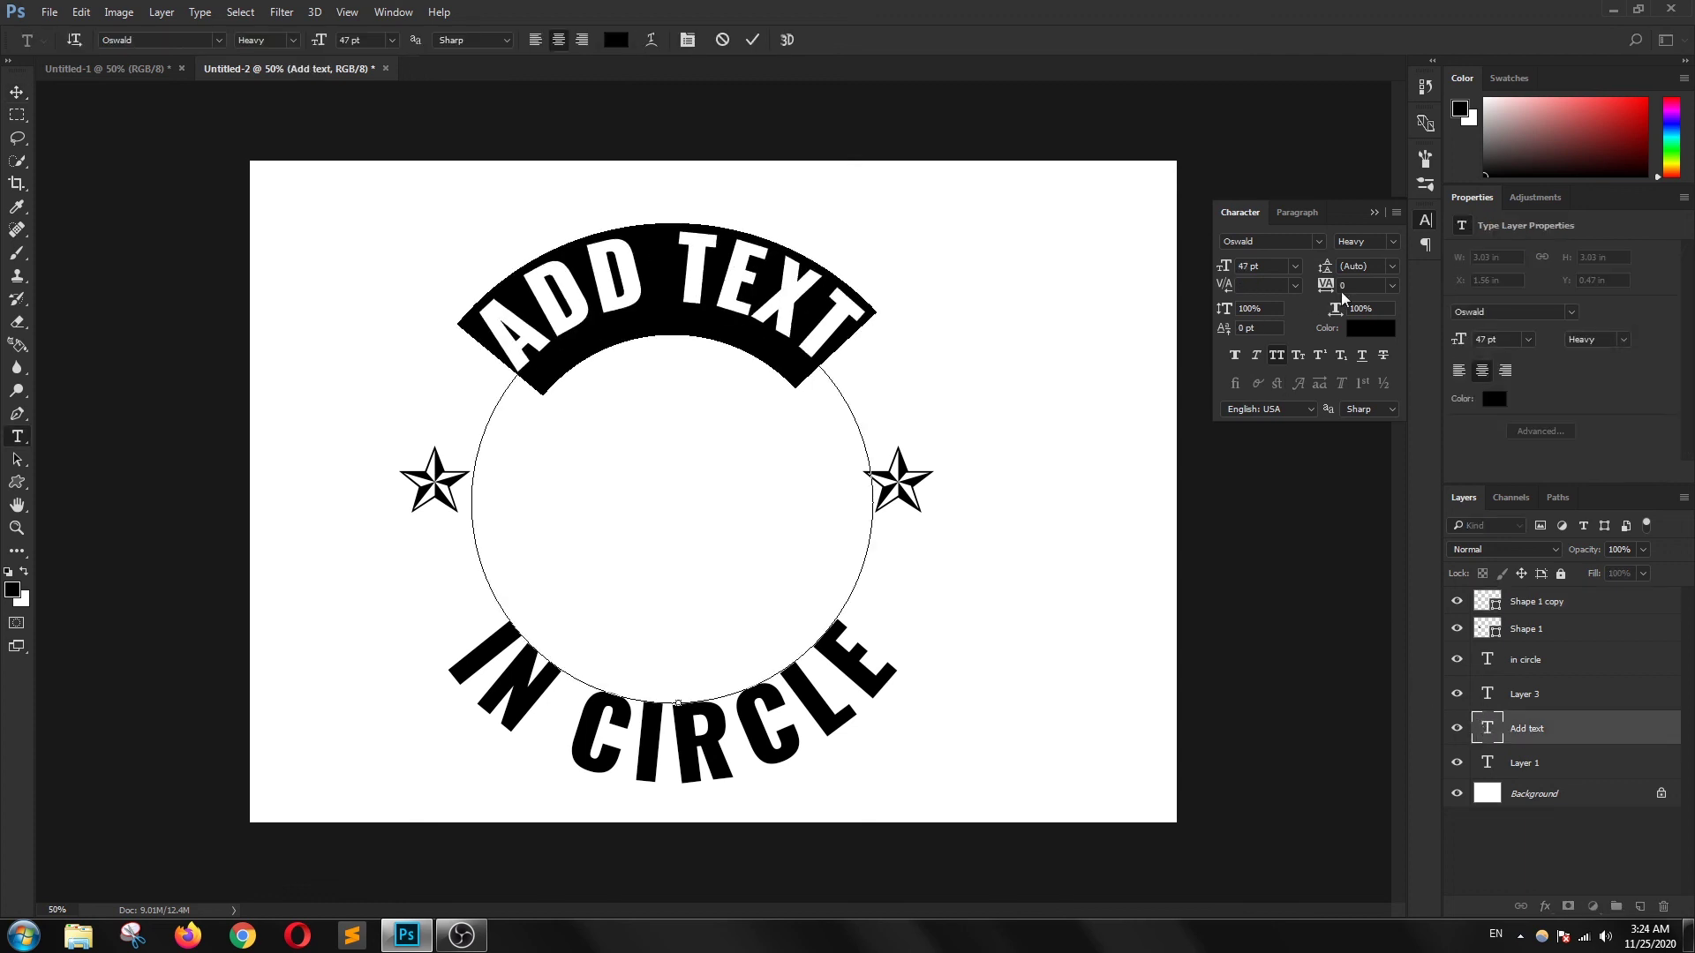
Step: Widen the ADD TEXT arc's letter spacing to tracking 140
{"action": "scroll", "coordinate": [1356, 284], "scroll_direction": "up", "scroll_amount": 3}
{"action": "scroll", "coordinate": [1356, 285], "scroll_direction": "up", "scroll_amount": 4}
{"action": "scroll", "coordinate": [1355, 284], "scroll_direction": "up", "scroll_amount": 3}
{"action": "scroll", "coordinate": [1356, 285], "scroll_direction": "up", "scroll_amount": 4}
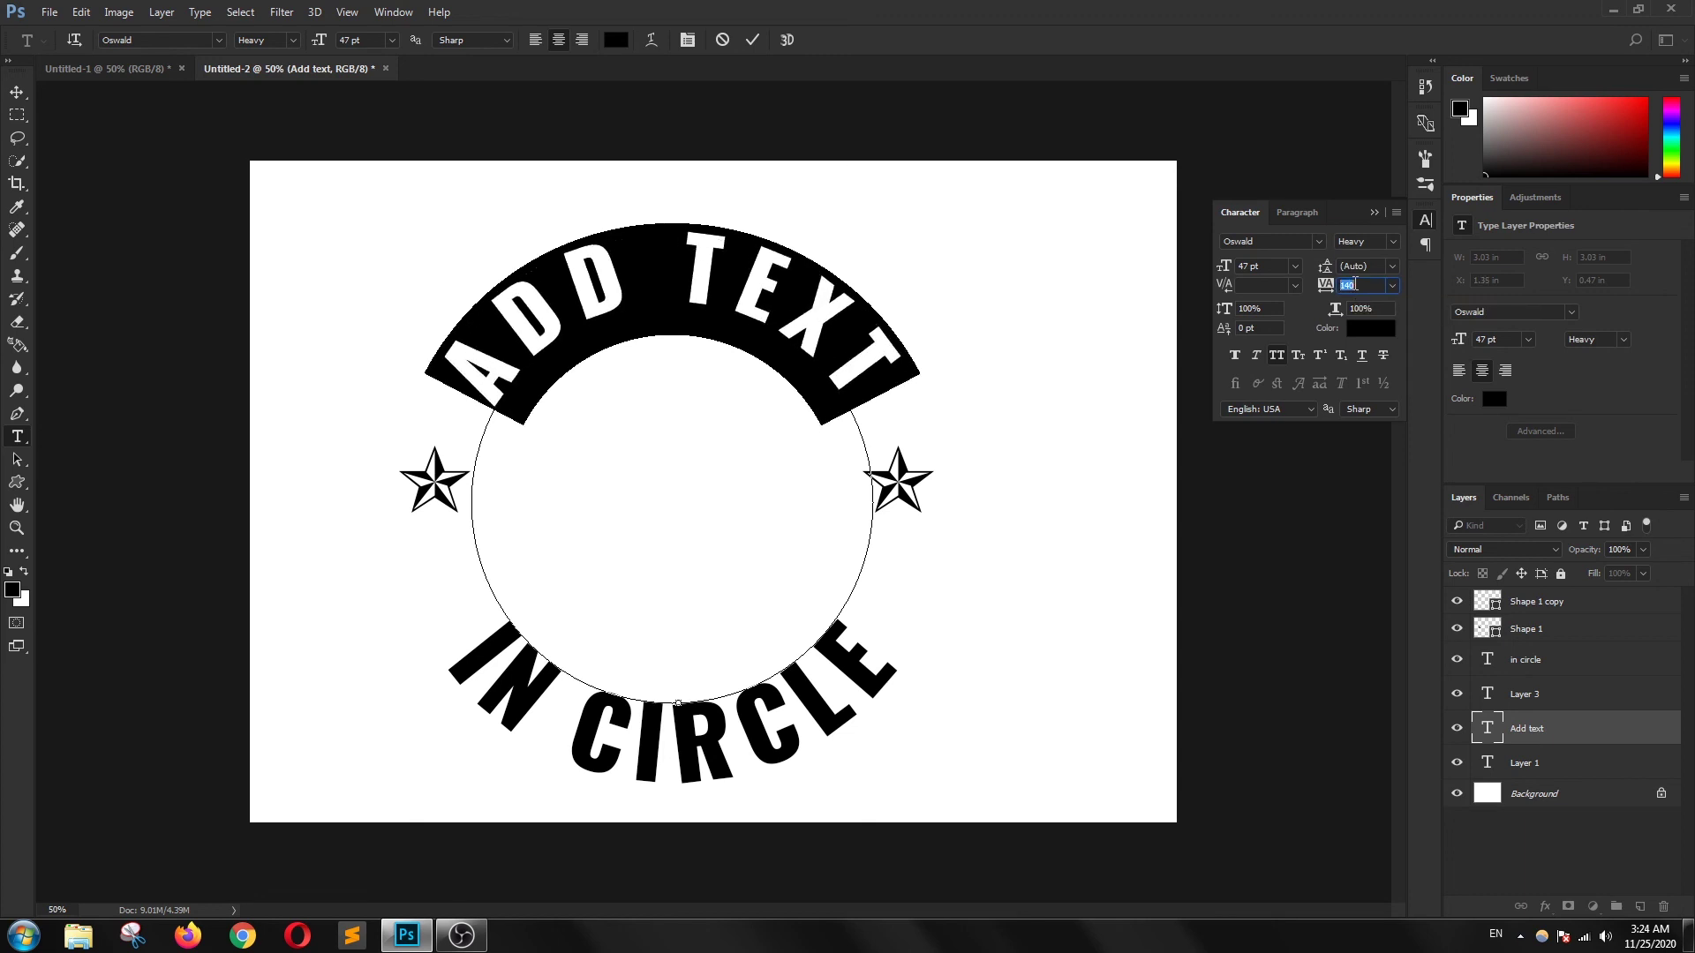
{"action": "left_click", "coordinate": [752, 40]}
{"action": "key", "text": "v"}
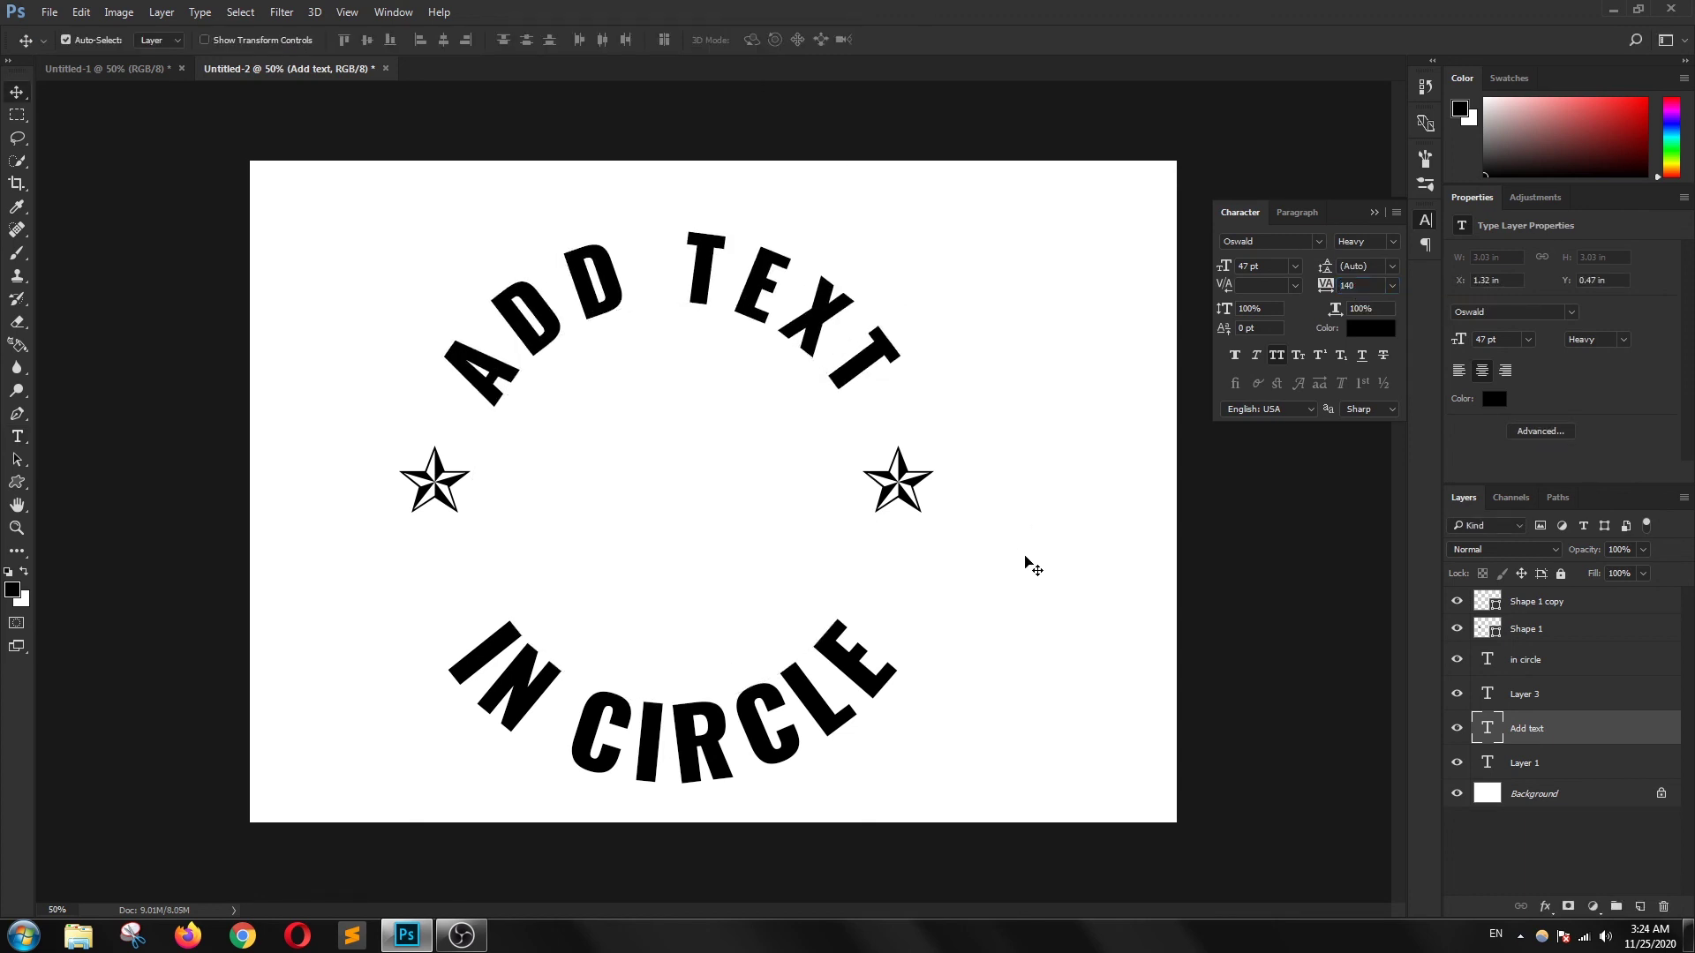
Step: Widen the IN CIRCLE arc's letter spacing to tracking 80
{"action": "double_click", "coordinate": [1490, 667]}
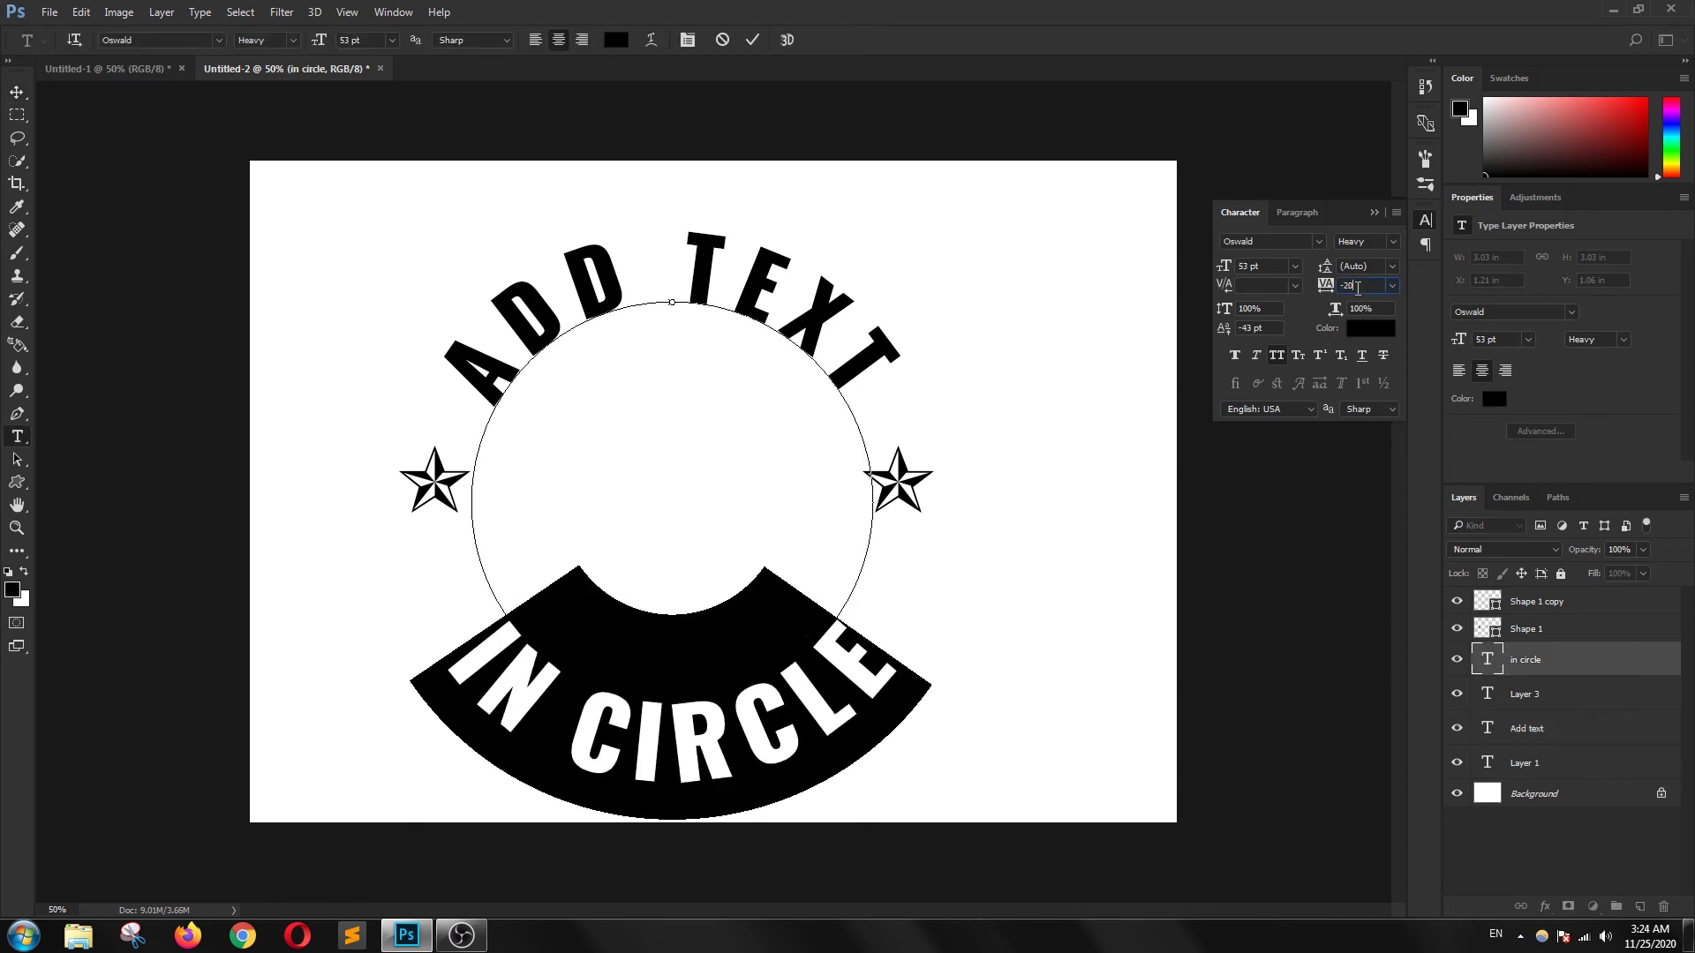
{"action": "scroll", "coordinate": [1357, 285], "scroll_direction": "up", "scroll_amount": 4}
{"action": "scroll", "coordinate": [1358, 285], "scroll_direction": "up", "scroll_amount": 4}
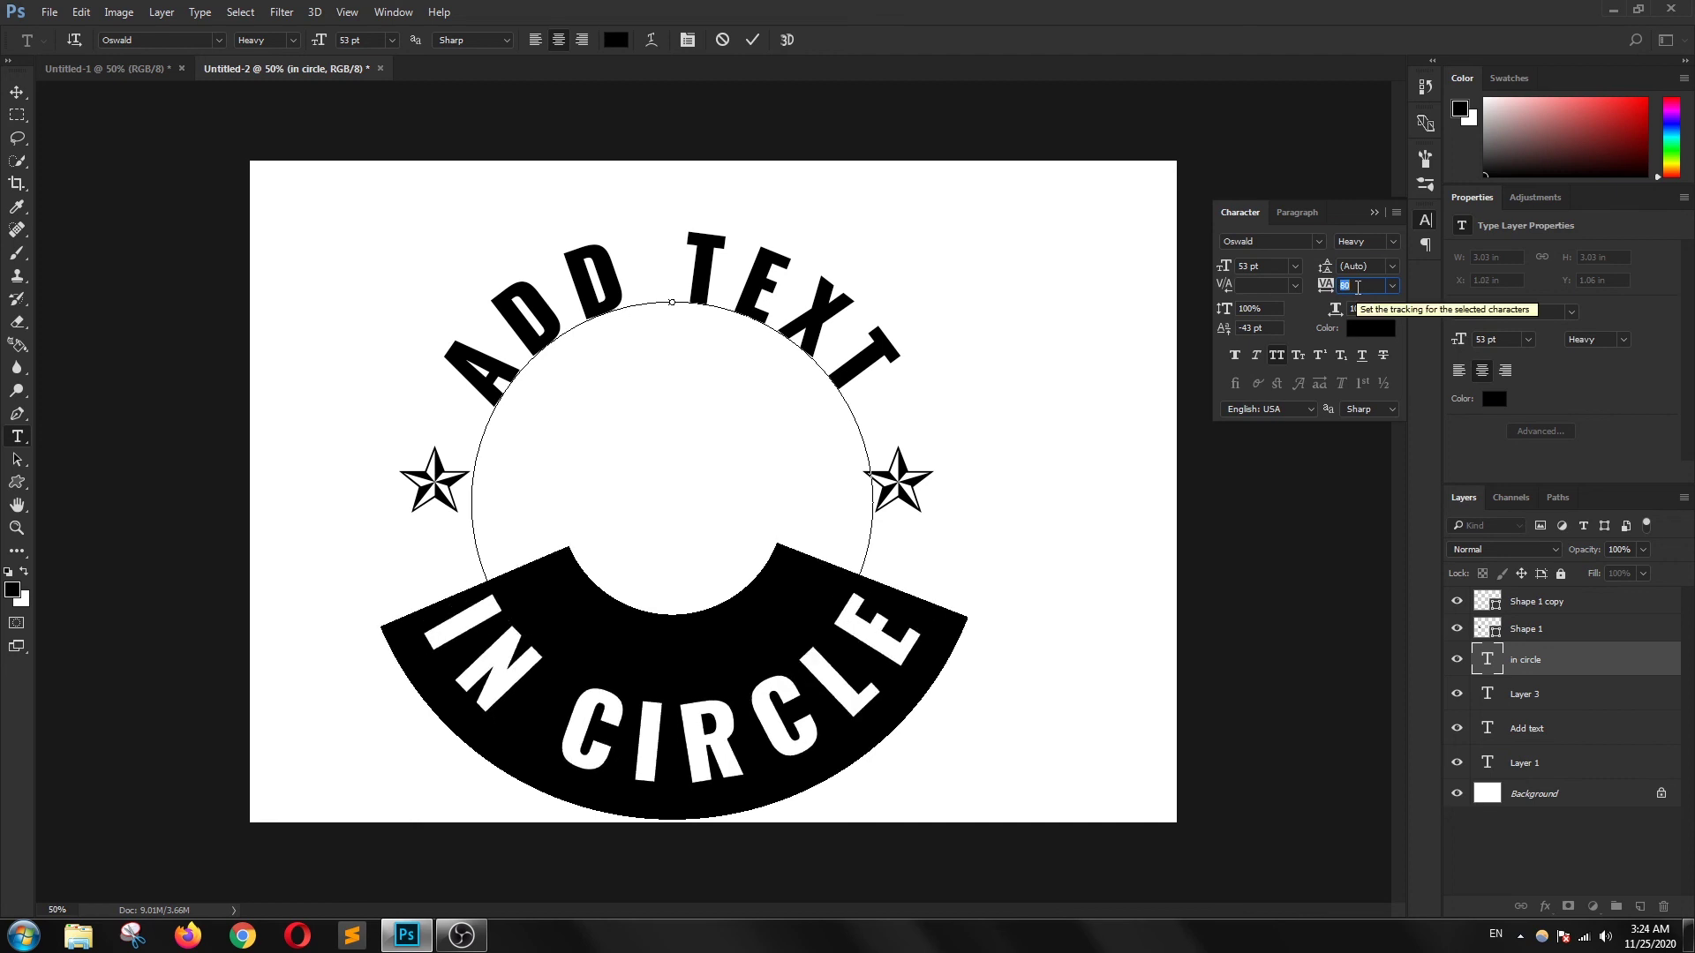
{"action": "left_click", "coordinate": [748, 41]}
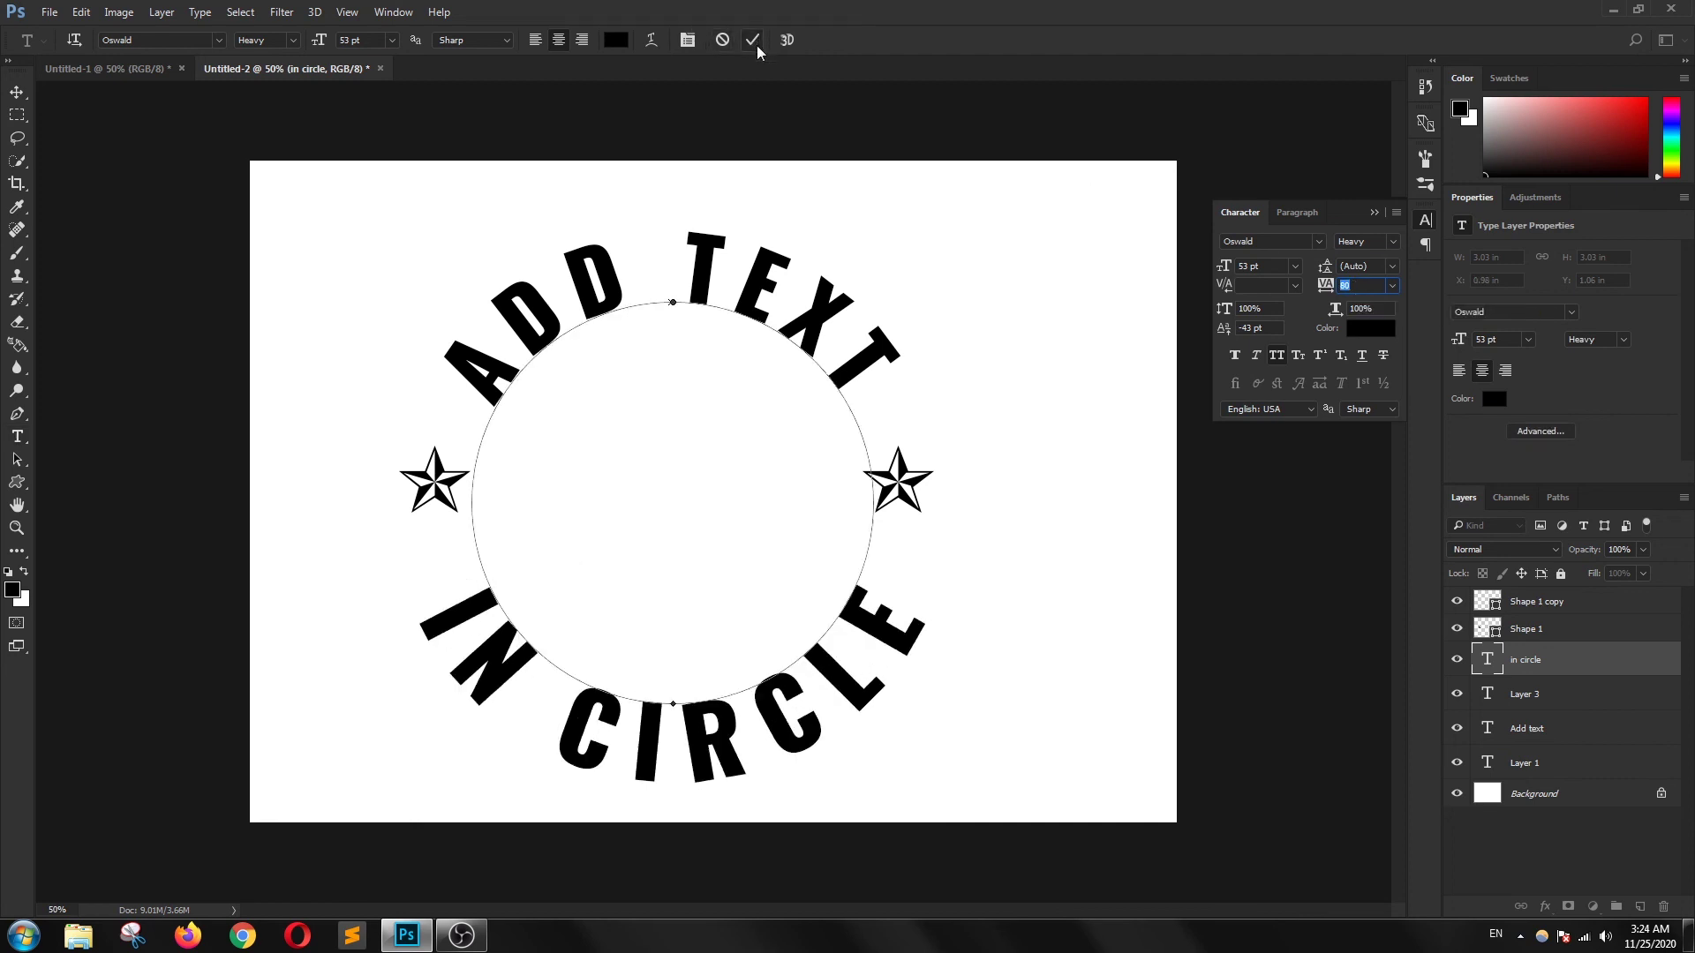
{"action": "key", "text": "v"}
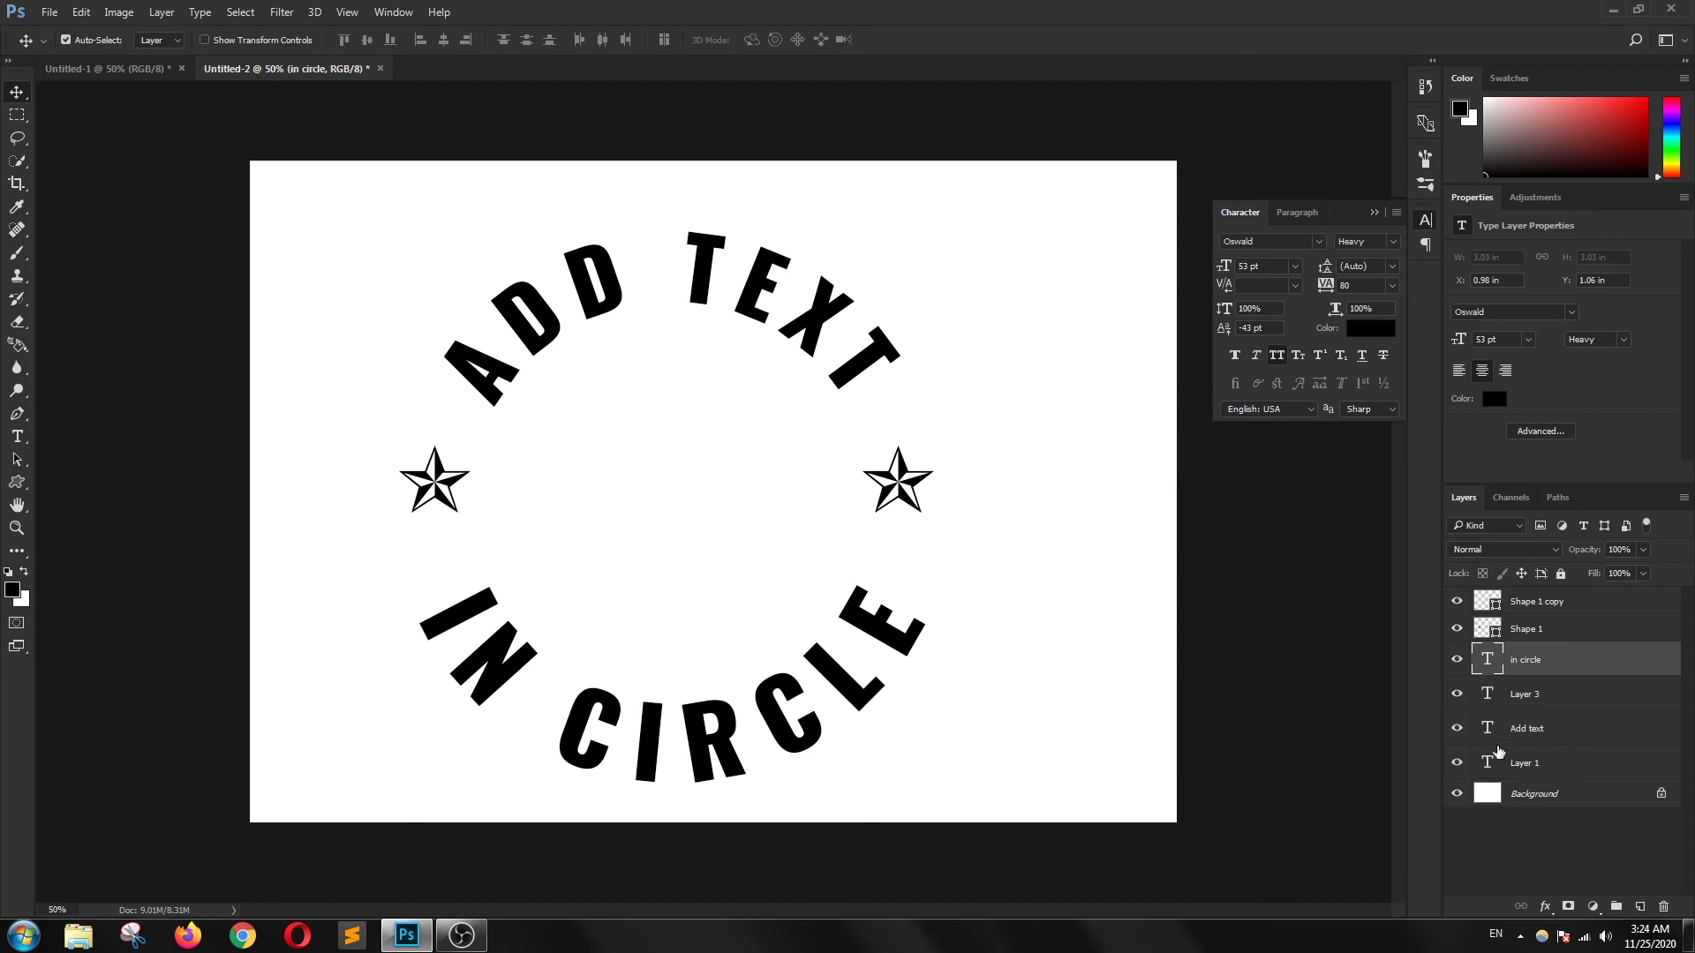
Step: Reduce the IN CIRCLE text to 47 pt
{"action": "double_click", "coordinate": [1487, 730]}
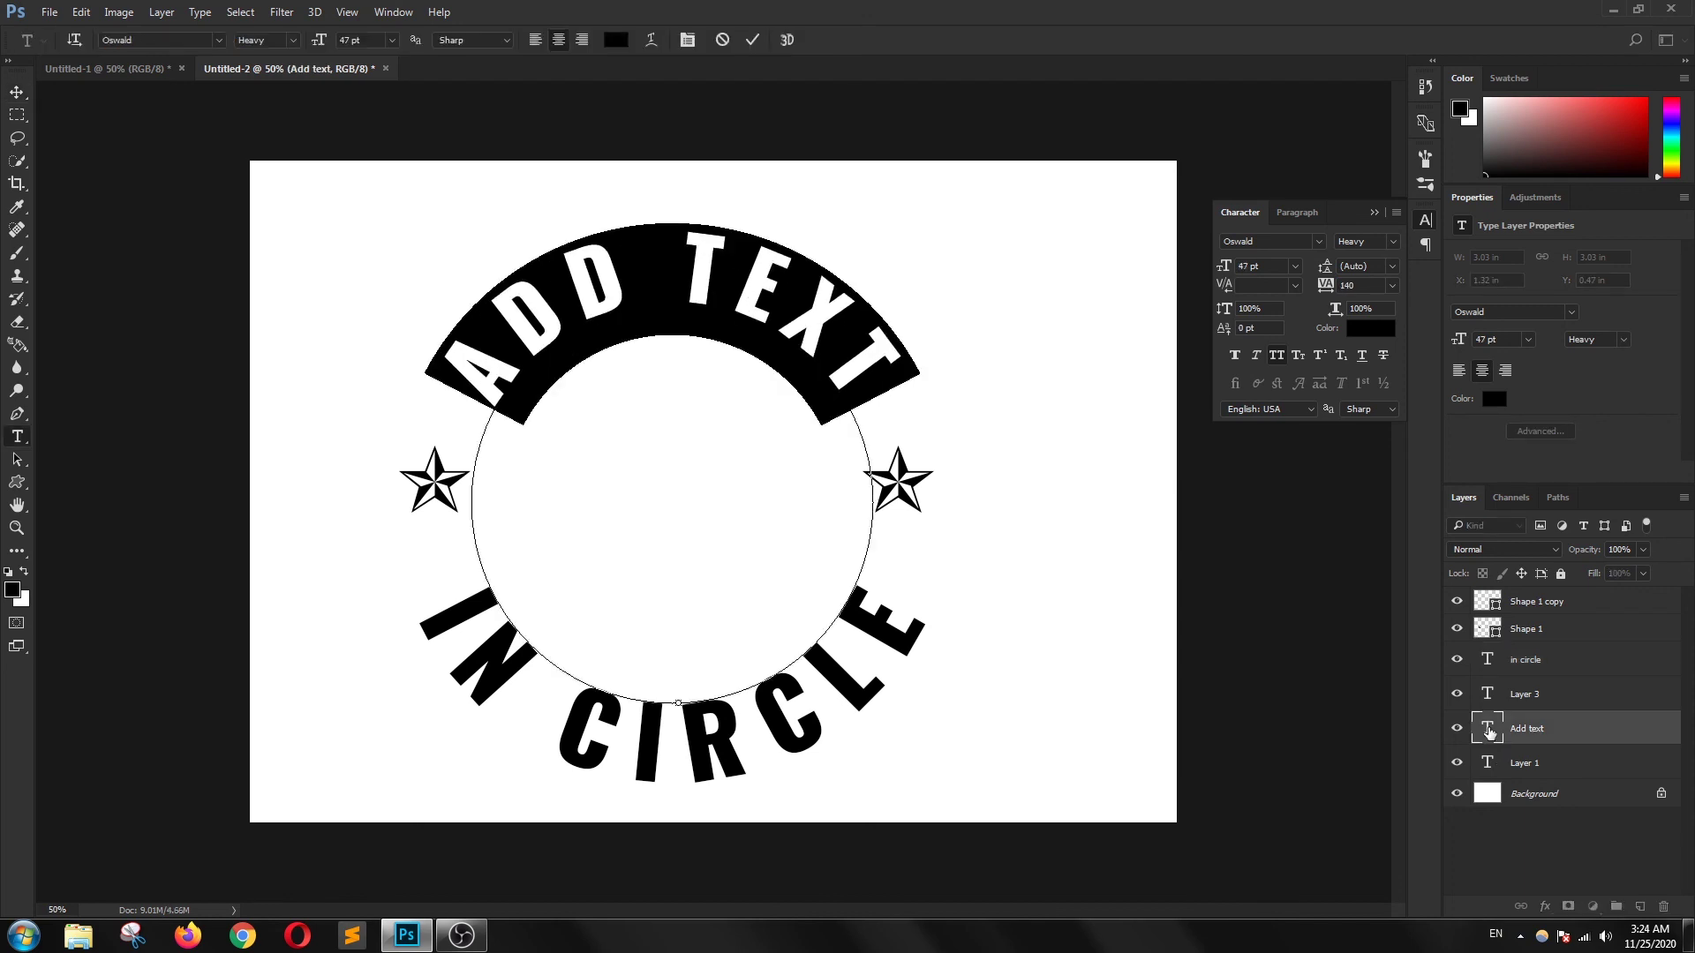
{"action": "double_click", "coordinate": [1487, 662]}
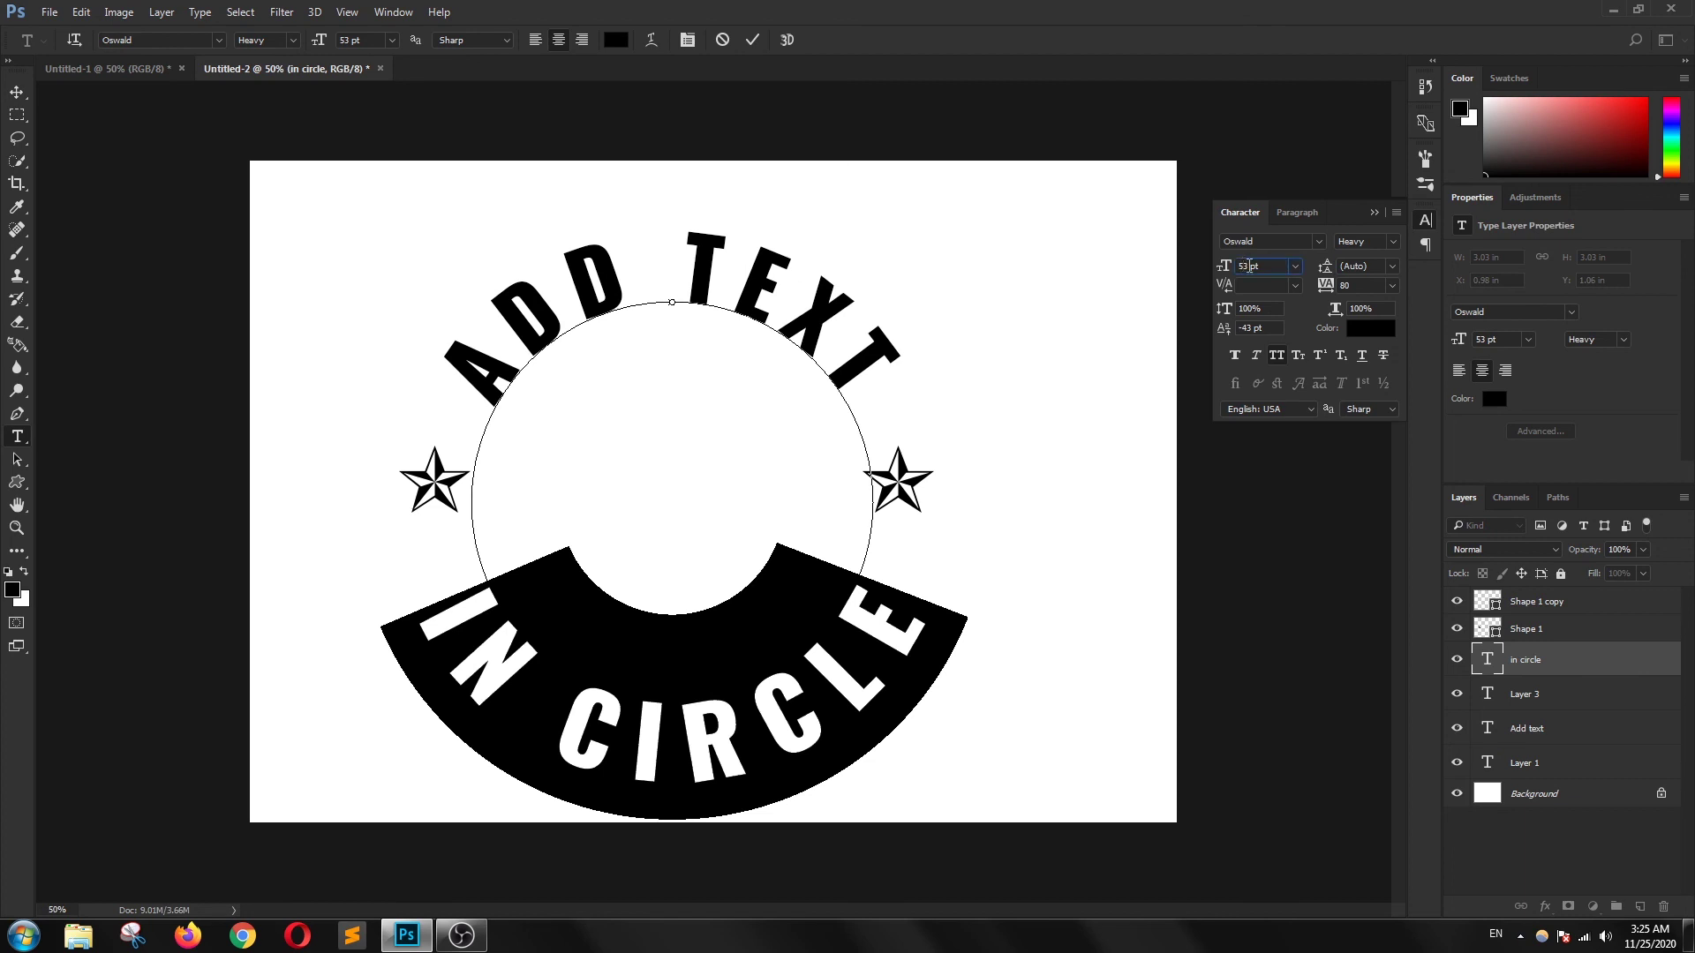
{"action": "key", "text": "Down"}
{"action": "key", "text": "Down"}
{"action": "key", "text": "Down"}
{"action": "key", "text": "Down"}
{"action": "key", "text": "Down"}
{"action": "key", "text": "Down"}
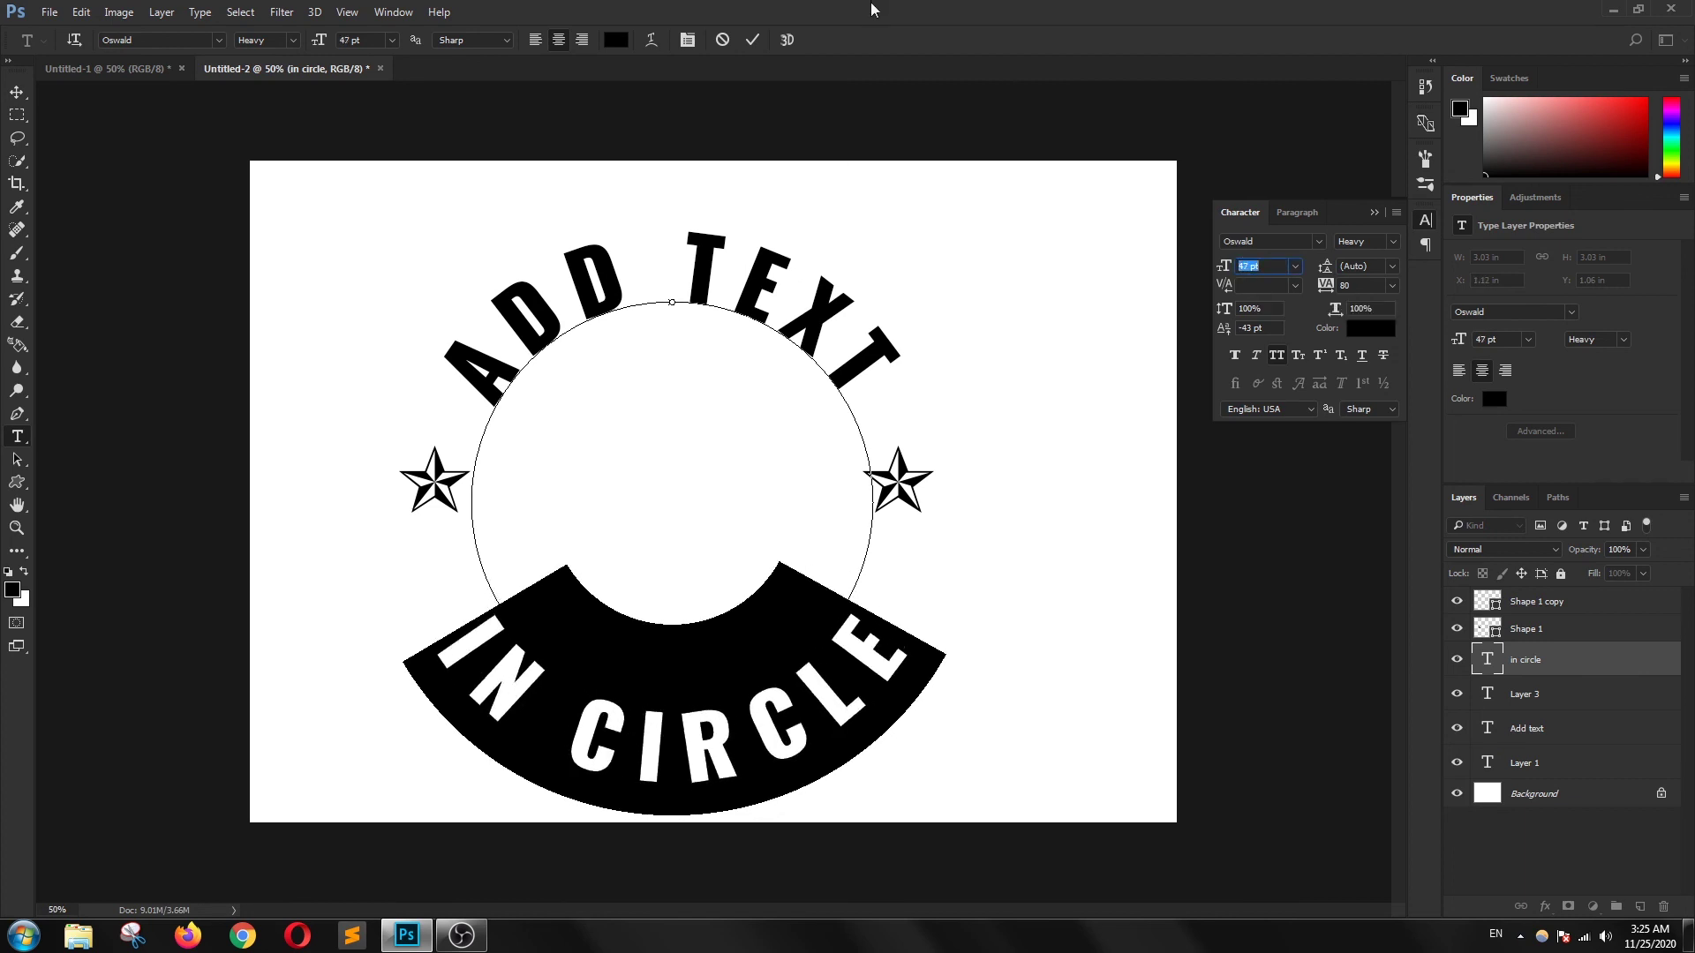
{"action": "left_click", "coordinate": [752, 39]}
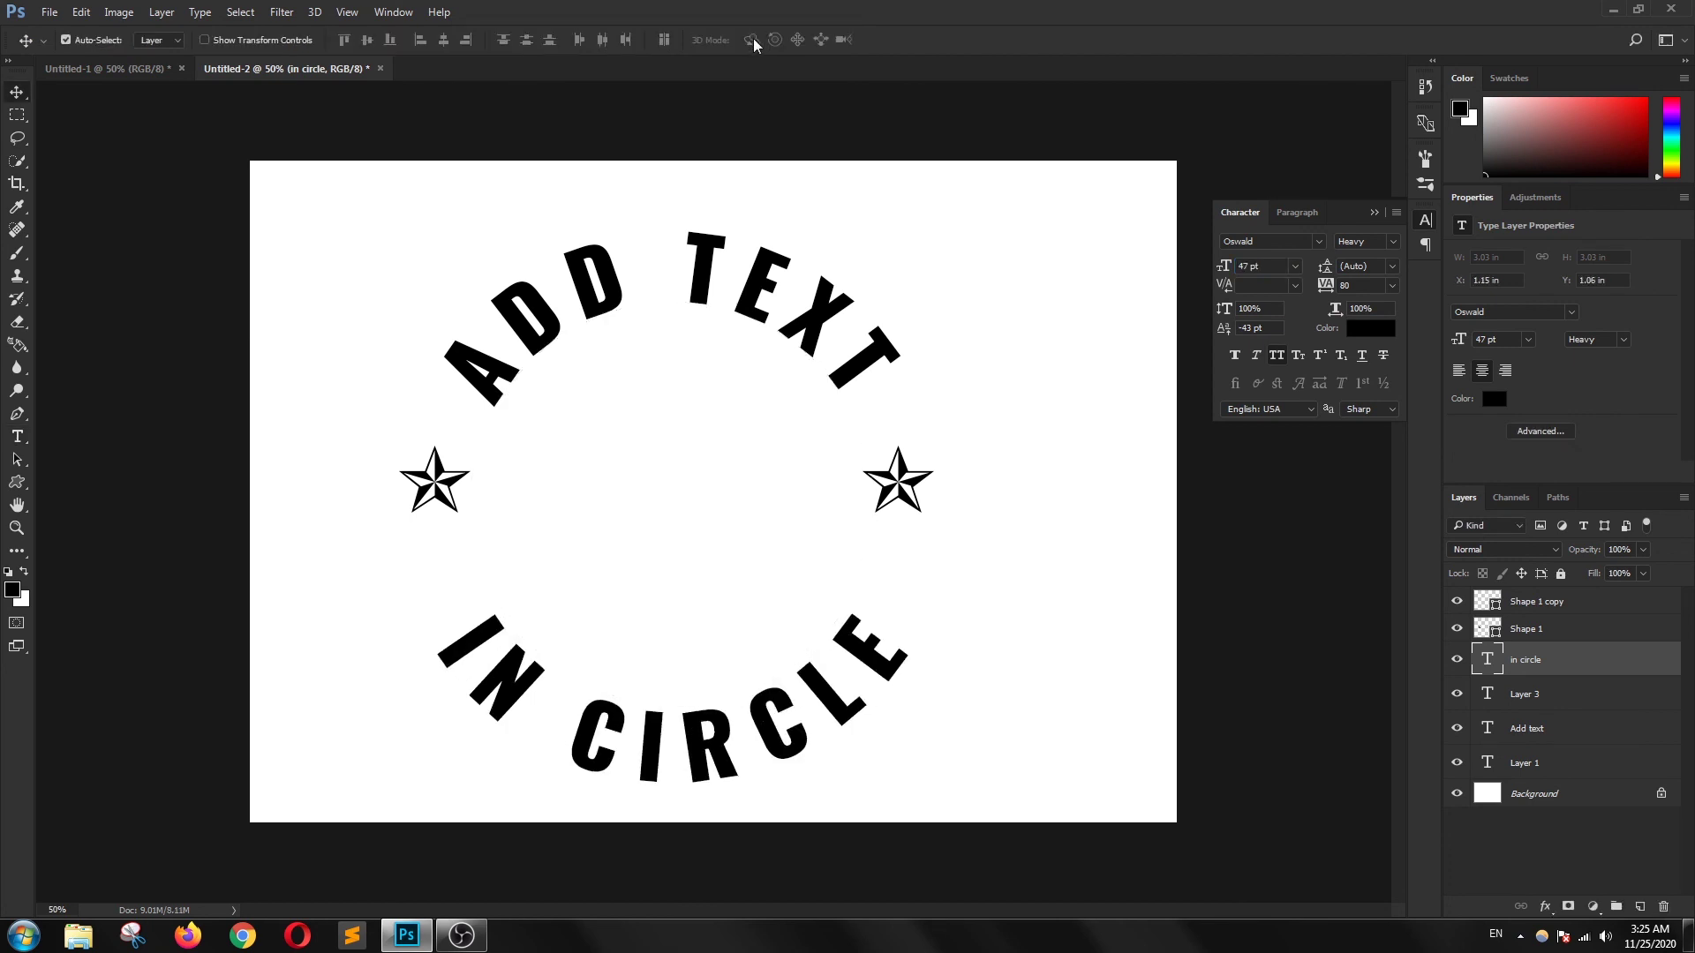
Step: Lower both star layers together slightly
{"action": "left_click", "coordinate": [1527, 628]}
{"action": "key", "text": "Down"}
{"action": "key", "text": "Down"}
{"action": "key", "text": "Down"}
{"action": "key", "text": "Down"}
{"action": "key", "text": "Down"}
{"action": "key", "text": "Down"}
{"action": "key", "text": "Down"}
{"action": "key", "text": "Down"}
{"action": "key", "text": "Down"}
{"action": "key", "text": "Down"}
{"action": "key", "text": "Down"}
{"action": "key", "text": "Down"}
{"action": "key", "text": "Down"}
{"action": "key", "text": "Down"}
{"action": "key", "text": "Down"}
{"action": "key", "text": "Down"}
{"action": "left_click", "coordinate": [1149, 554]}
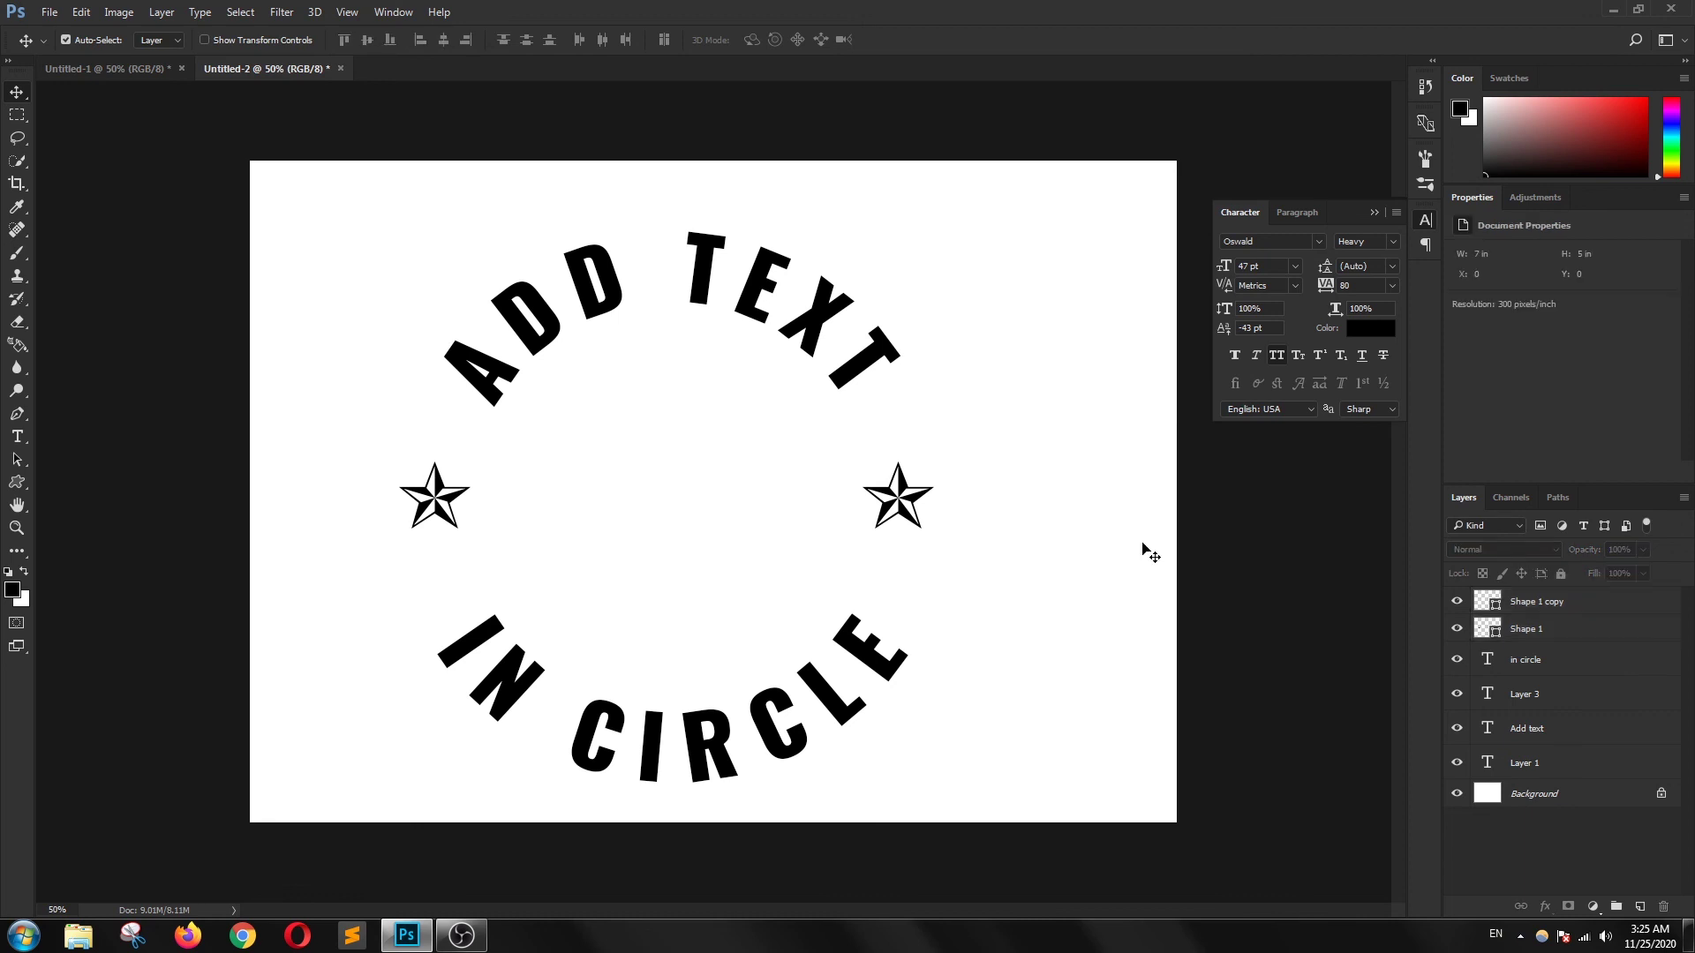